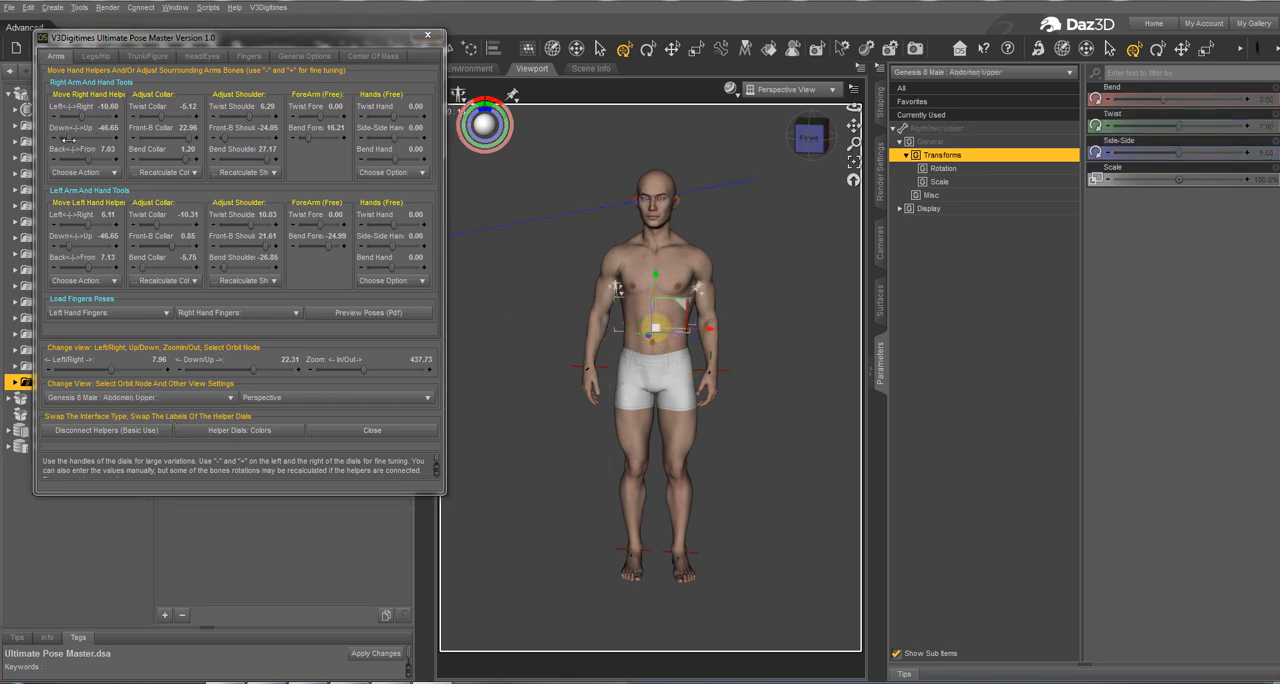
Step: Raise the right hand helper to about 2.82 and the left hand helper to about 12.21 on their Down-Up dials
drag(66, 140, 77, 140)
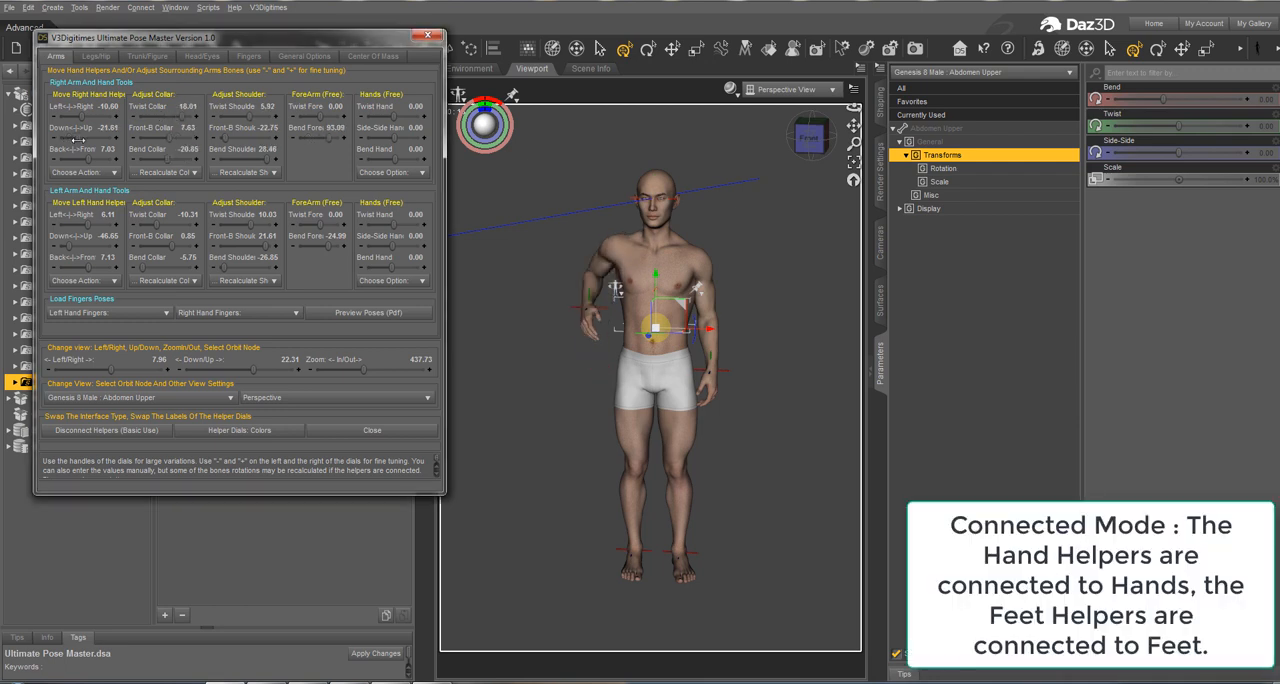
drag(70, 247, 89, 246)
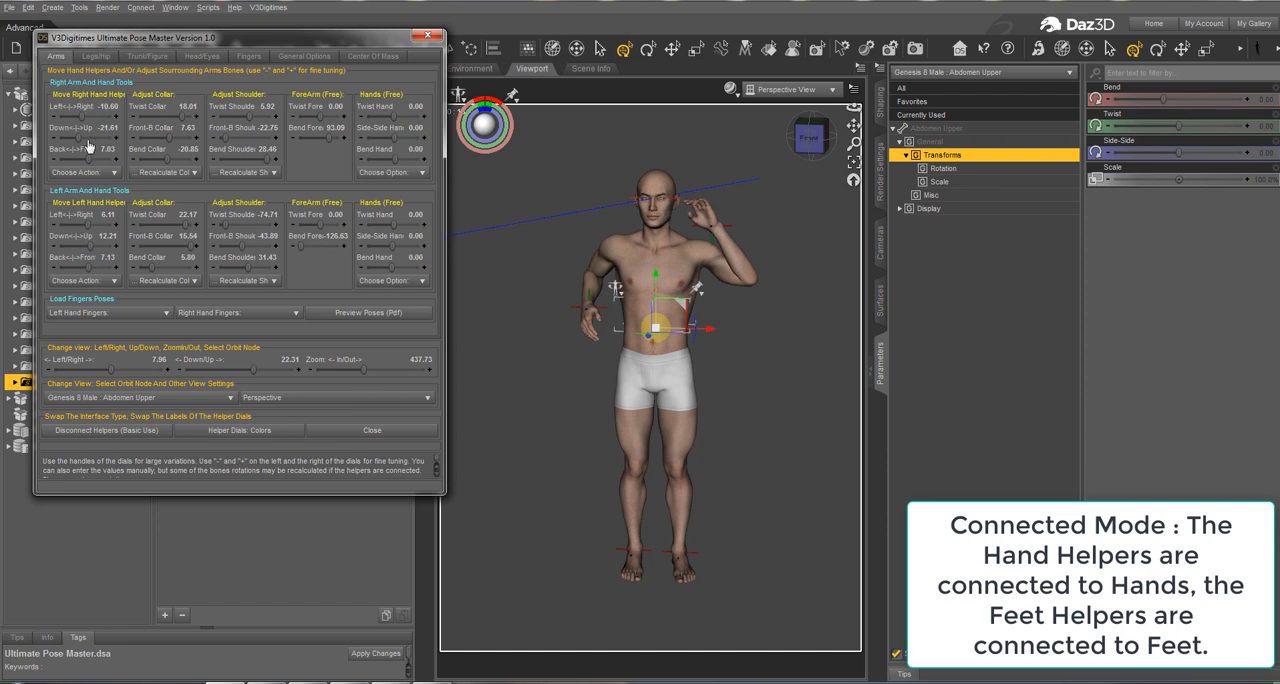
drag(84, 140, 87, 140)
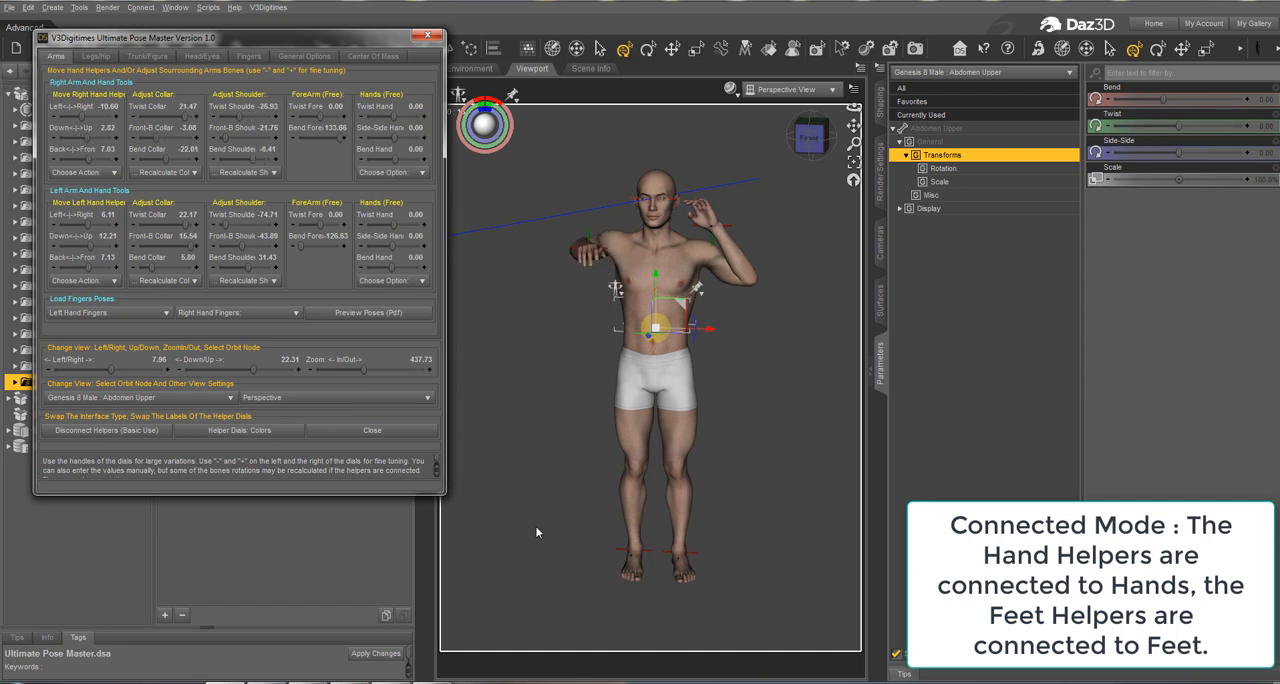
click(100, 57)
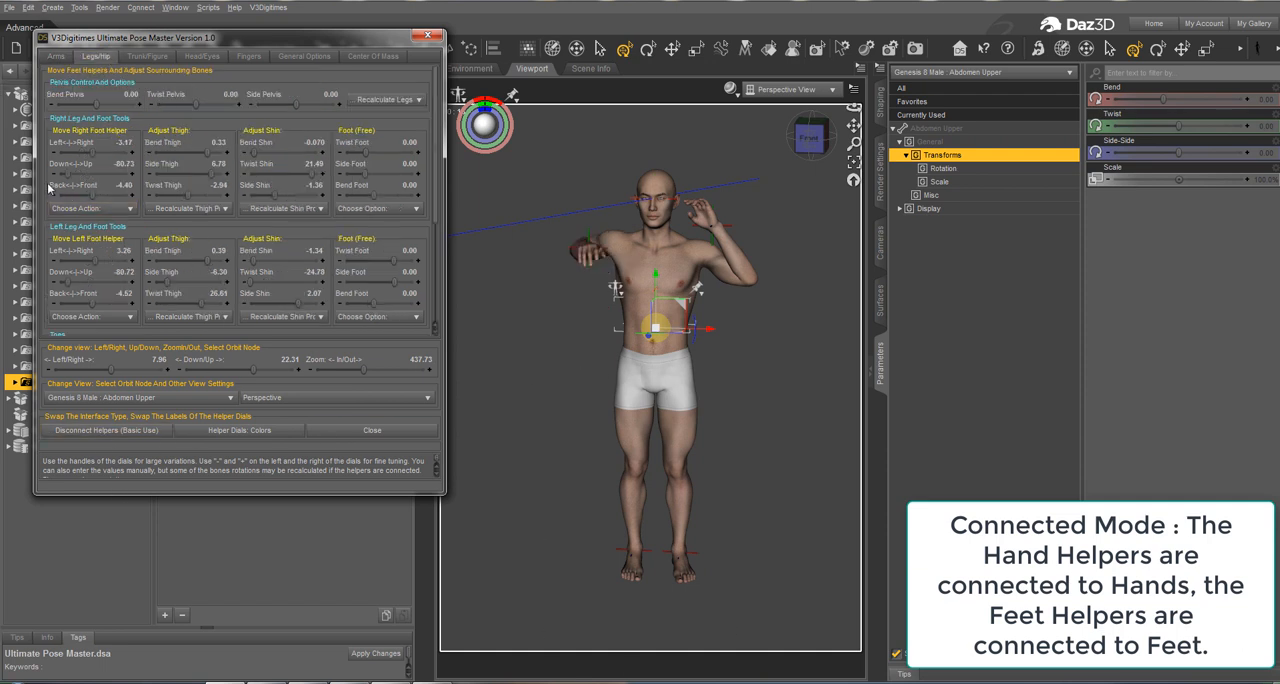
click(56, 57)
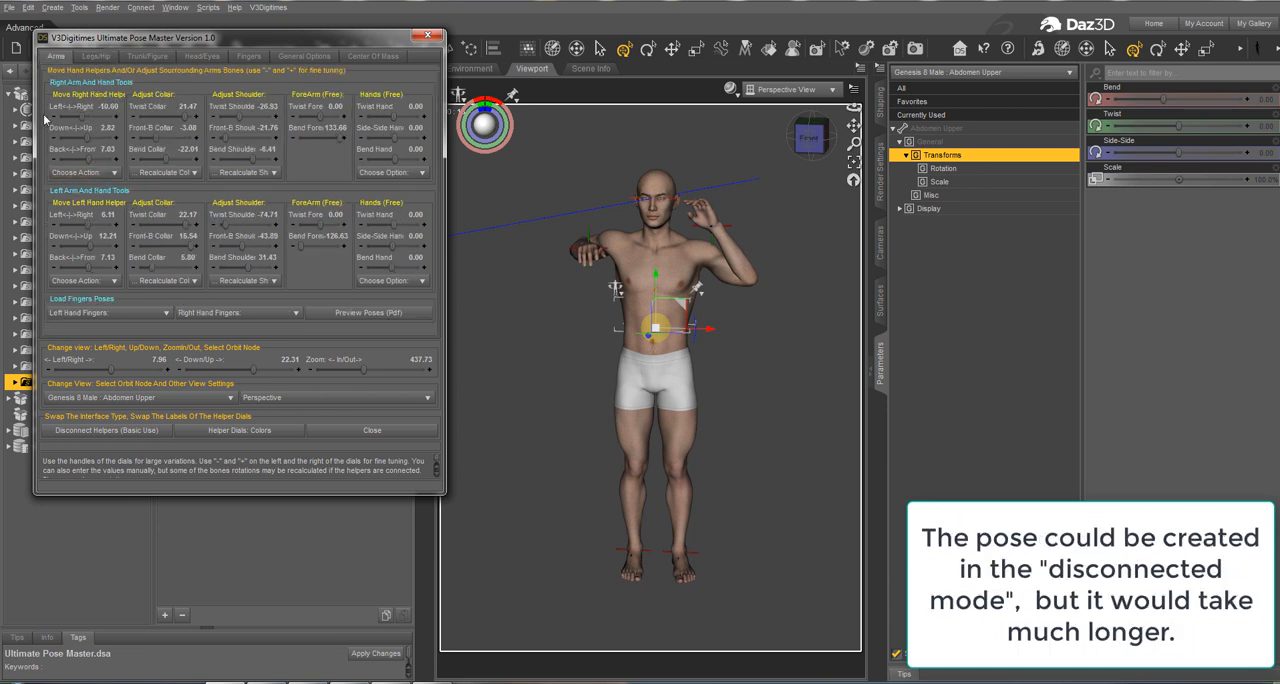
Step: Make the Right Hand V3DPose Helper the orbit node and set the view zoom to about 68
click(120, 398)
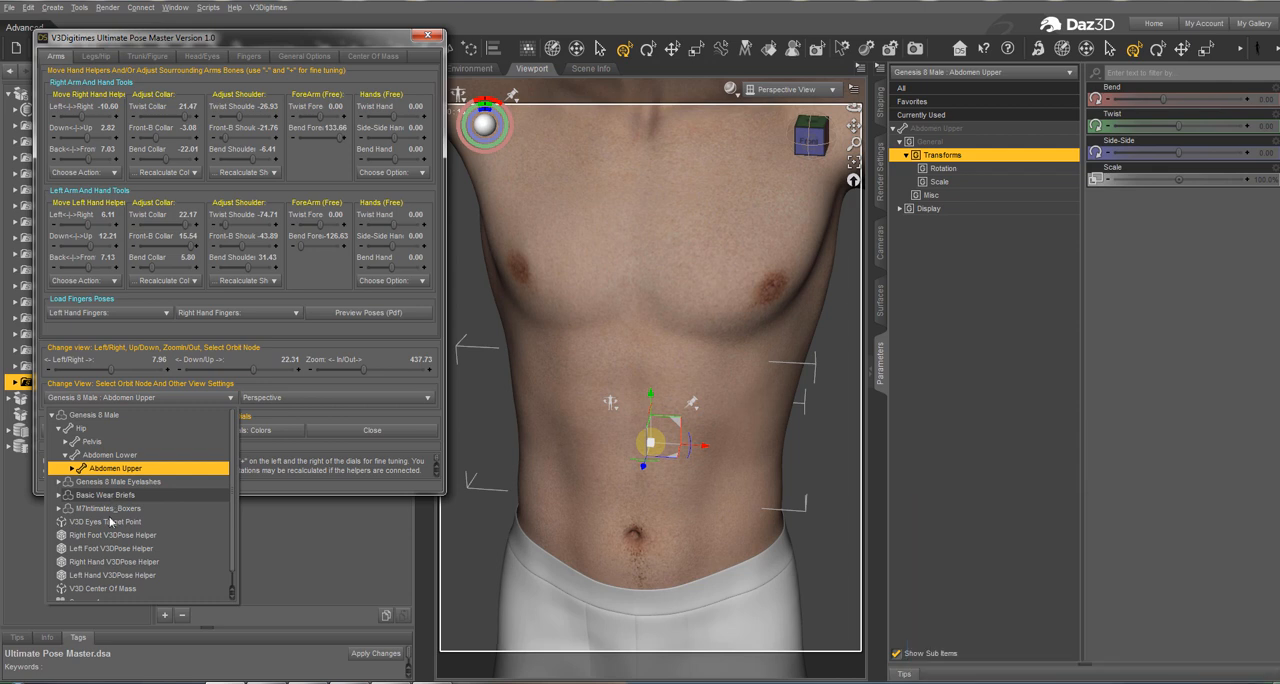
click(113, 562)
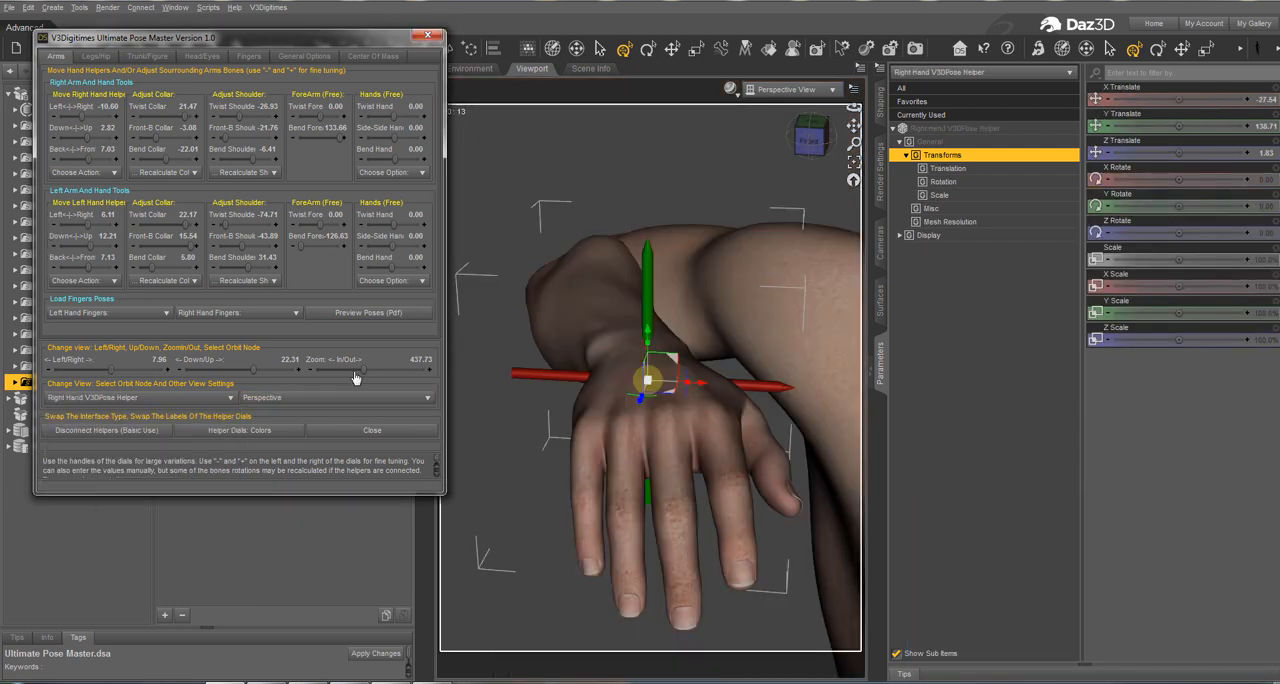
drag(363, 370, 320, 372)
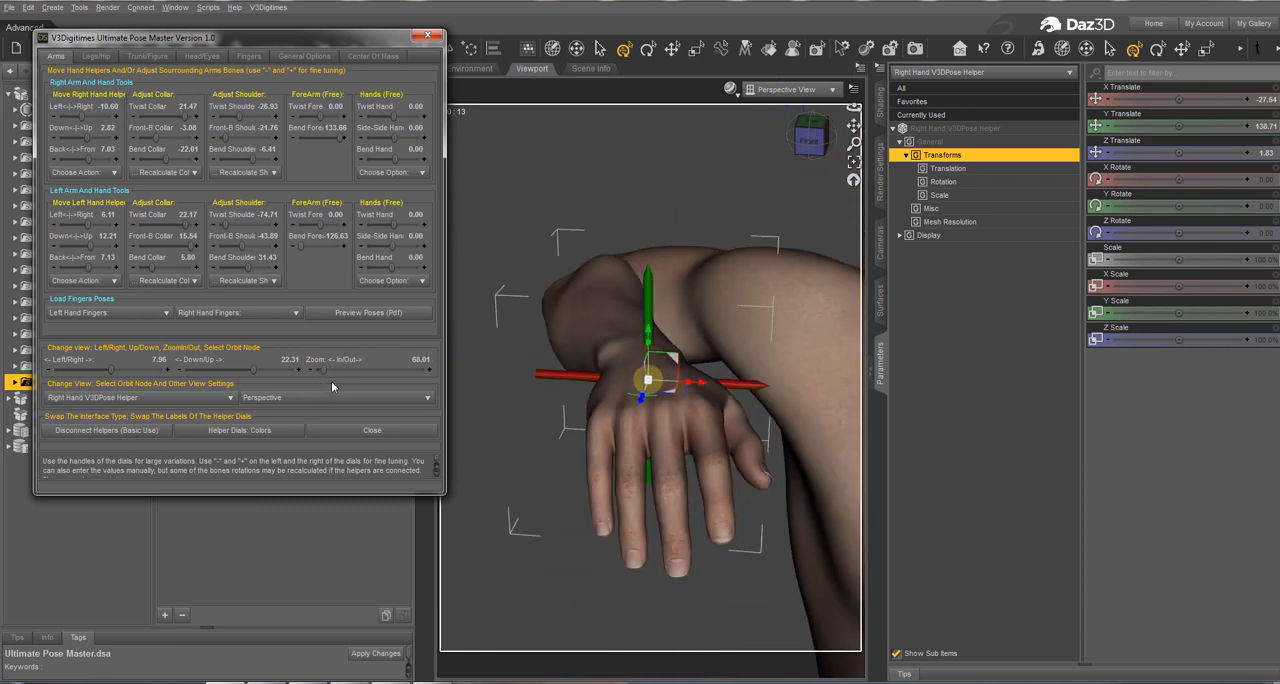
Step: Fine-tune the right hand helper's Left-Right position in single increments both ways, ending at -12.60
click(114, 118)
click(114, 118)
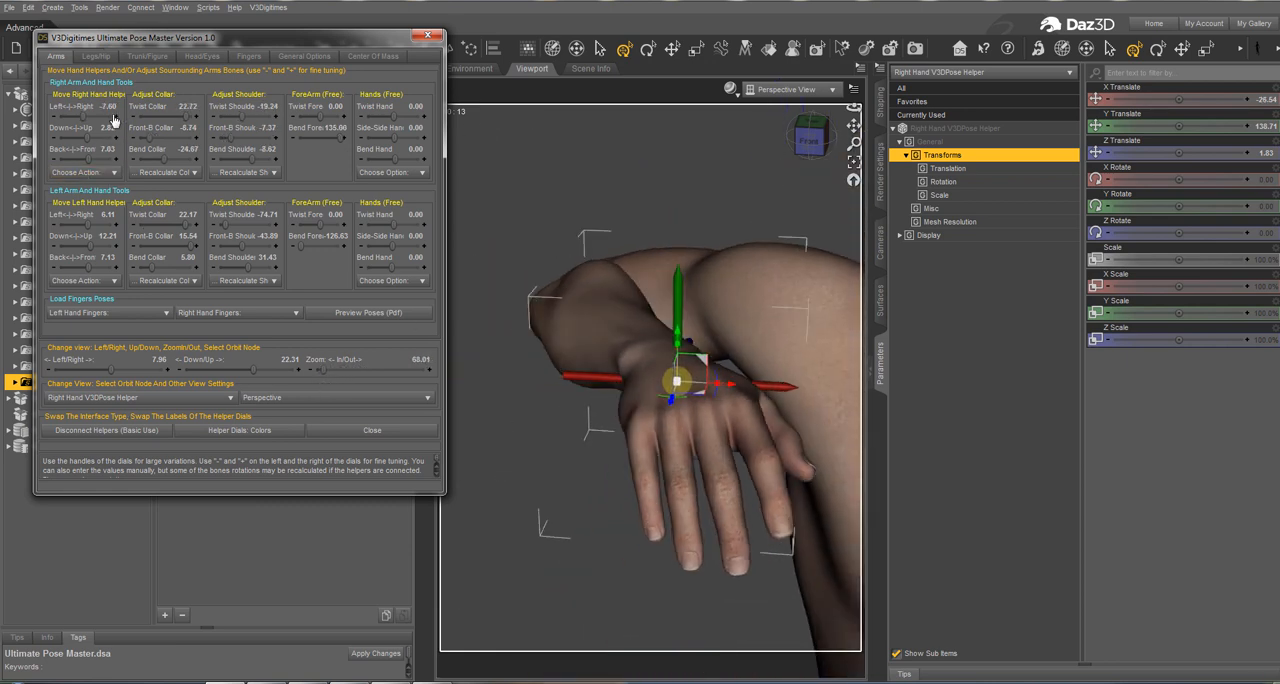
click(114, 118)
click(114, 118)
click(114, 118)
click(114, 118)
click(57, 122)
click(57, 122)
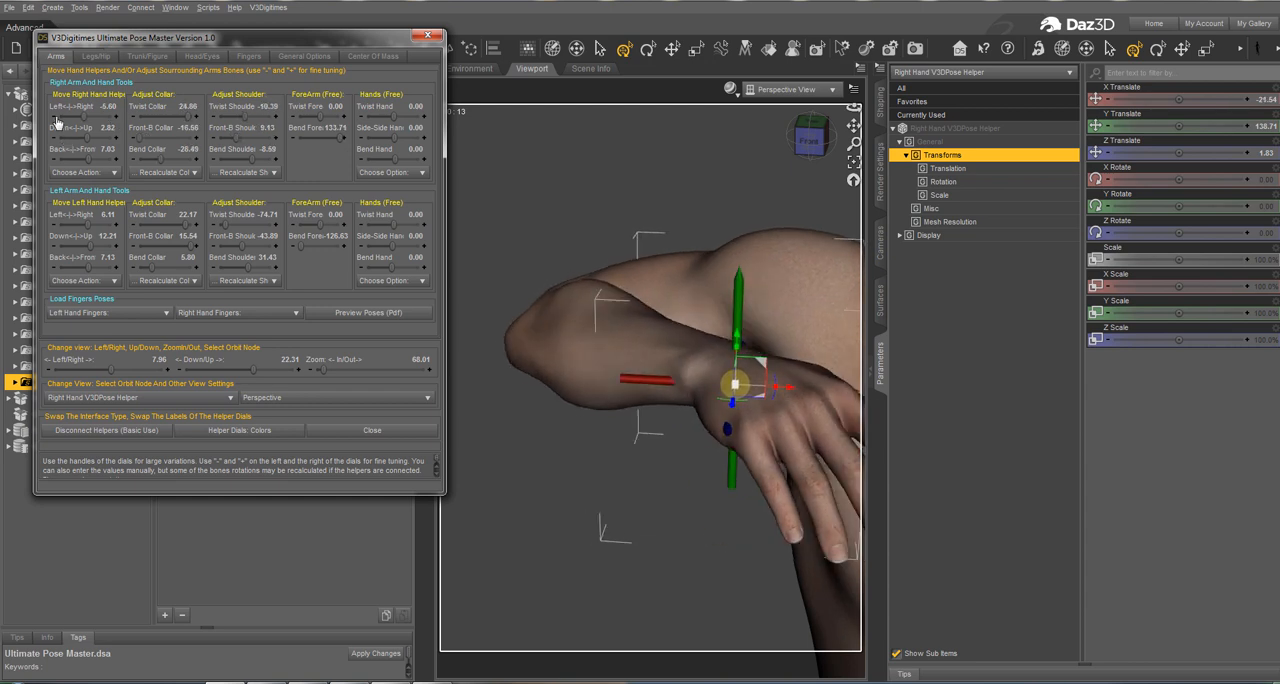
click(57, 122)
click(57, 122)
click(57, 122)
click(57, 122)
click(57, 122)
click(57, 122)
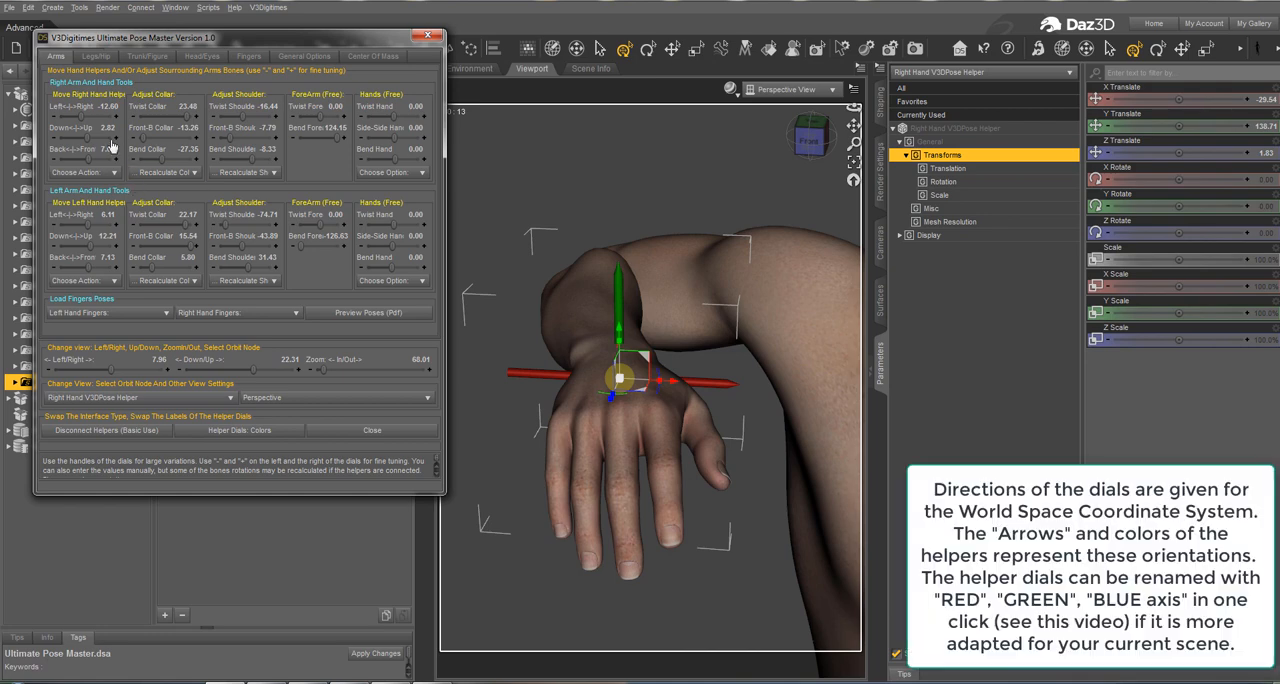
Step: Move the right hand helper up to 11.82 and back down to 1.82 in fine increments
drag(112, 140, 72, 155)
click(53, 137)
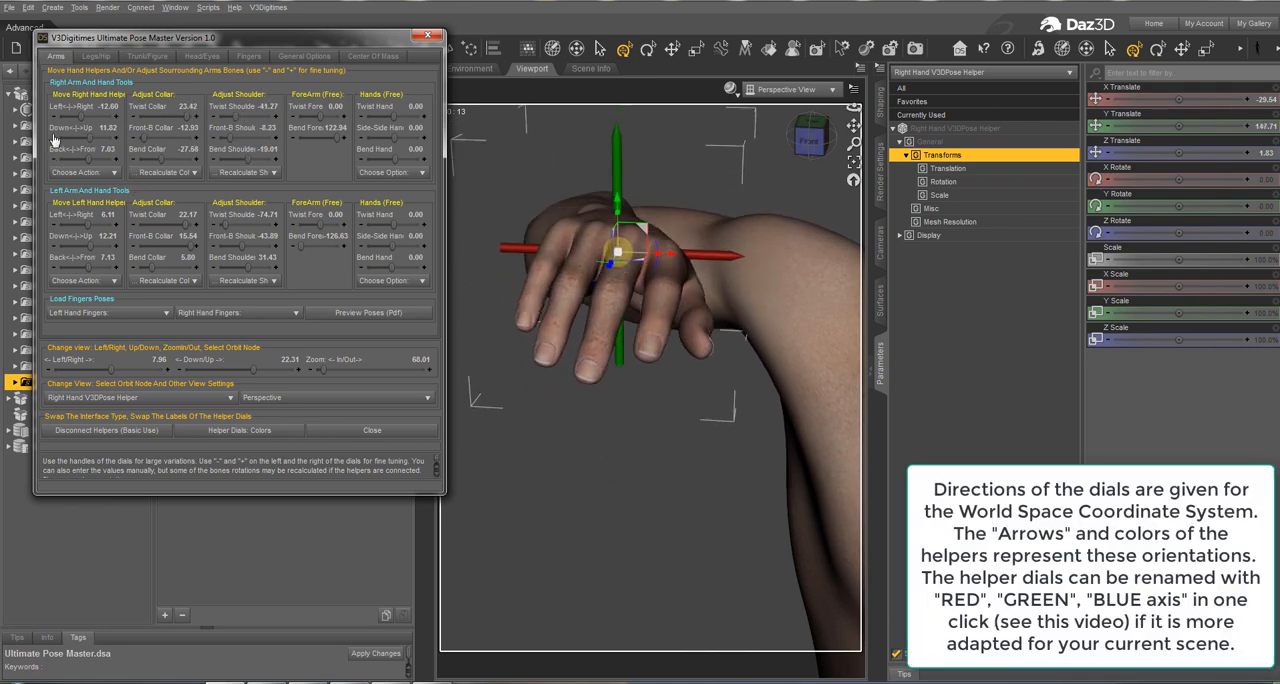
click(54, 138)
click(54, 138)
click(54, 138)
click(54, 138)
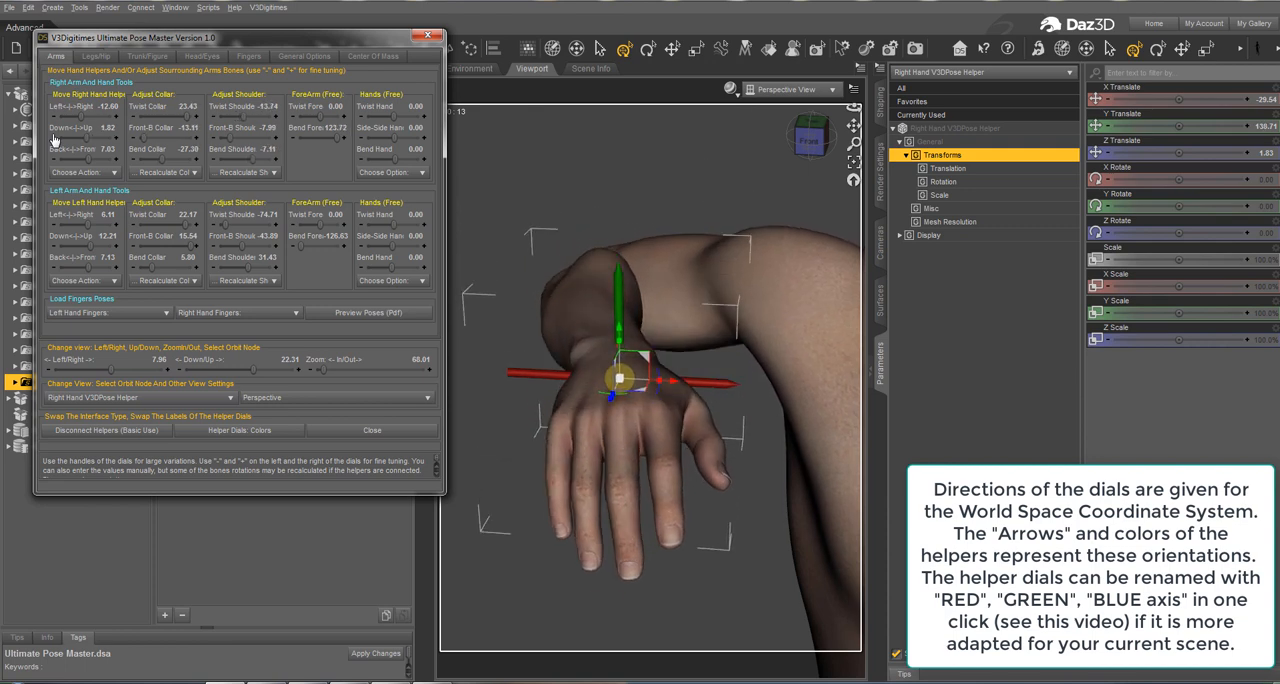
click(54, 138)
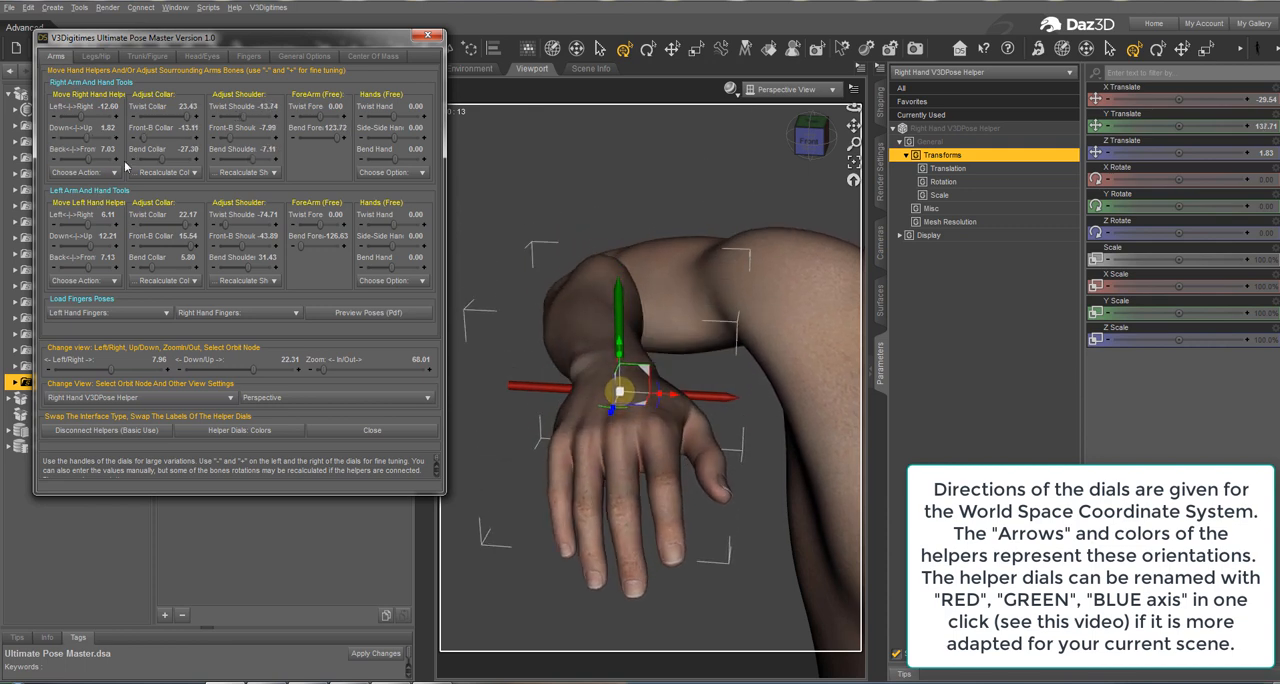
Step: Move the right hand helper backward, then forward in fine increments to a Back-Front value of 12.03
click(56, 161)
click(56, 161)
click(55, 161)
click(55, 161)
click(55, 161)
click(55, 161)
click(55, 161)
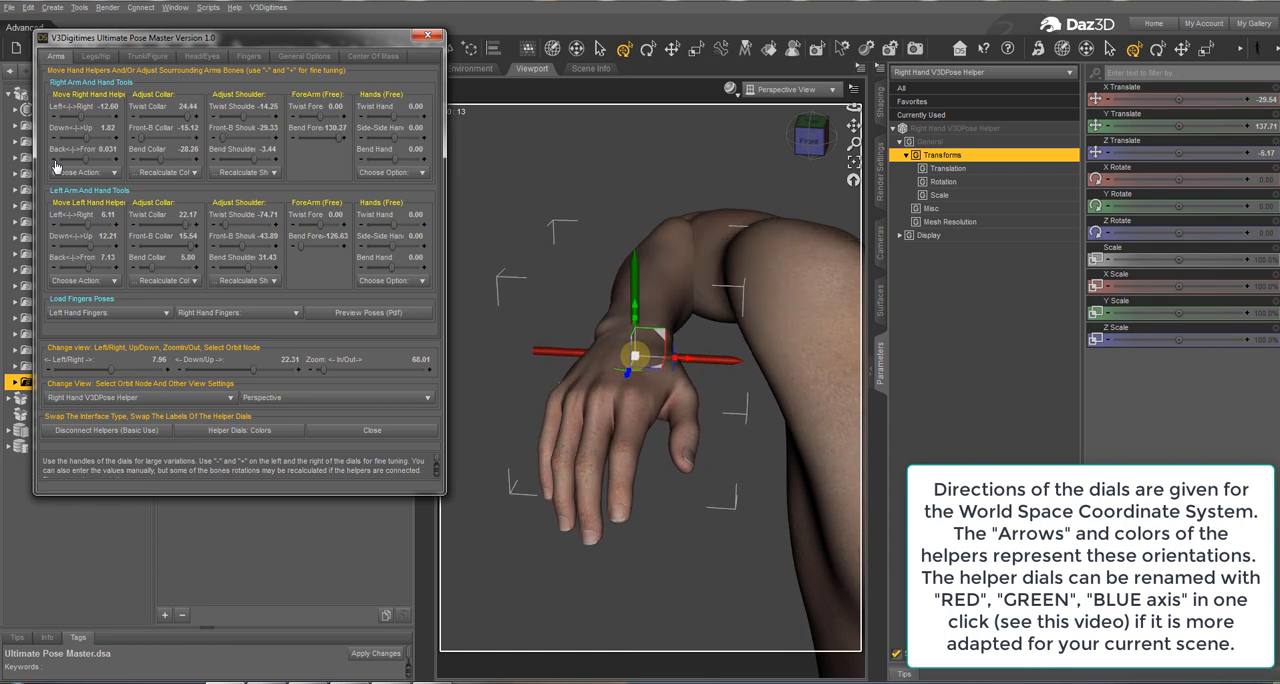
click(55, 161)
click(117, 161)
click(117, 161)
click(117, 161)
click(117, 161)
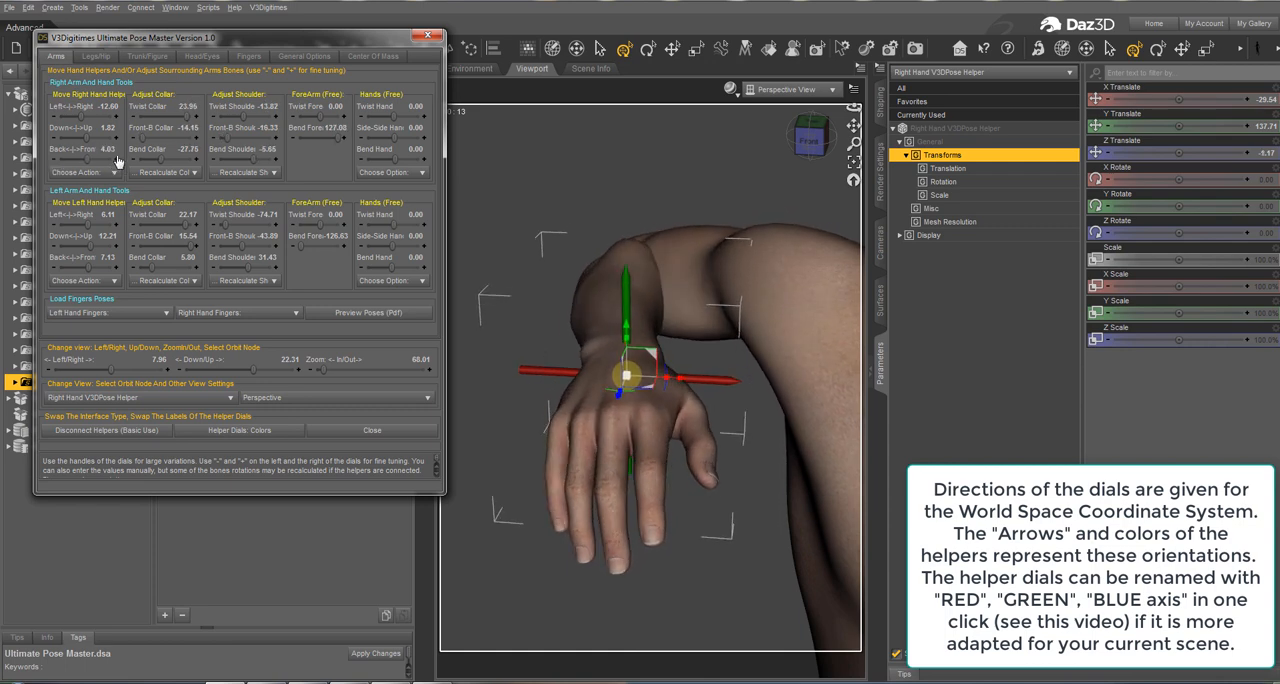
click(117, 161)
click(117, 161)
click(117, 161)
click(117, 161)
click(117, 161)
click(117, 161)
click(117, 161)
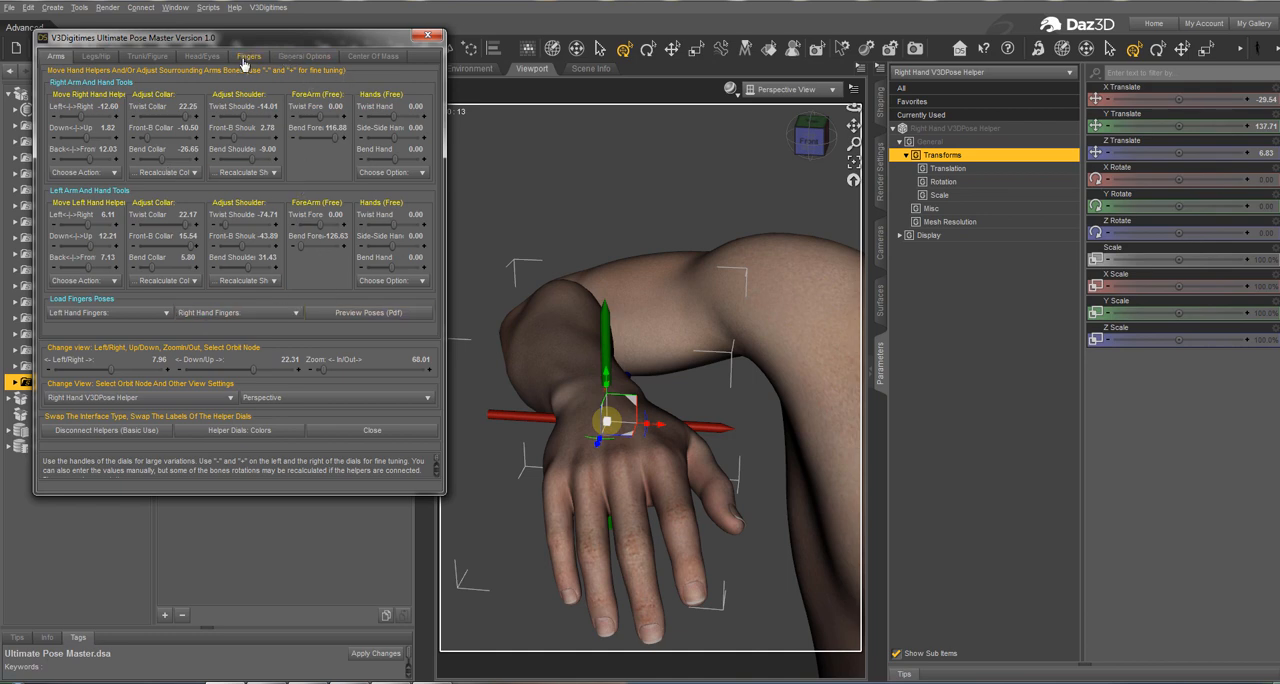
Step: Check the connection status and distances of all hand and foot helpers, then close the report
click(304, 56)
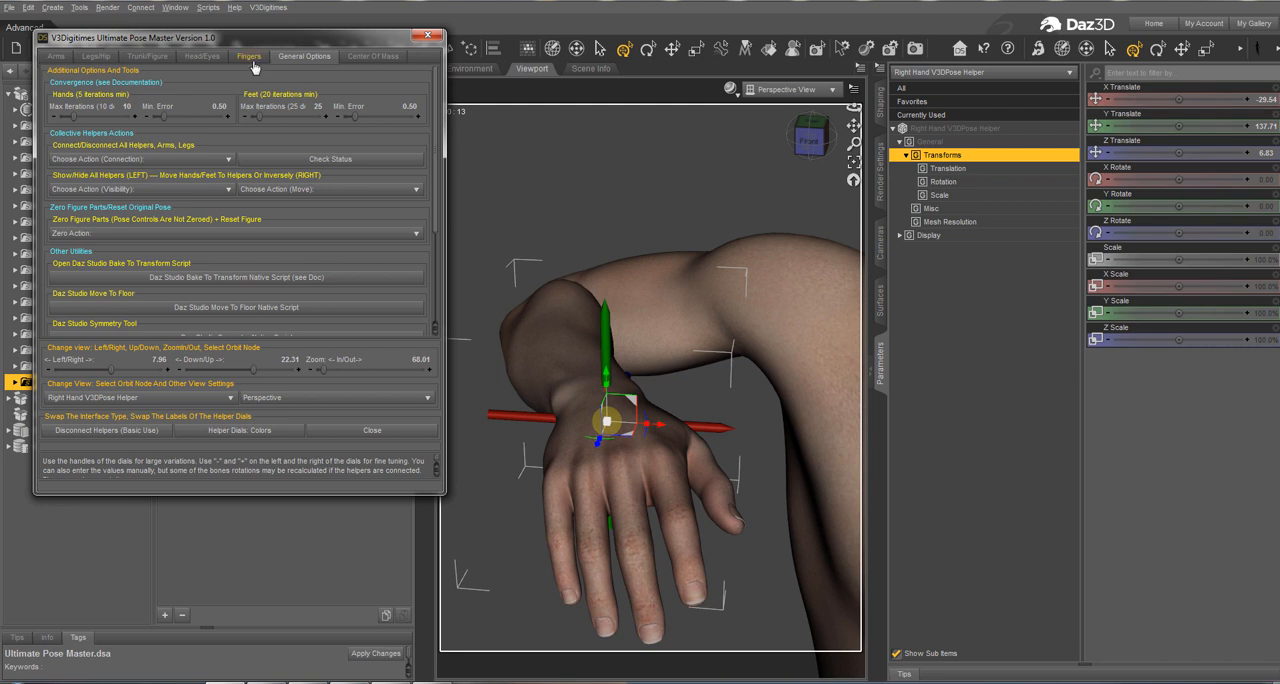
click(355, 160)
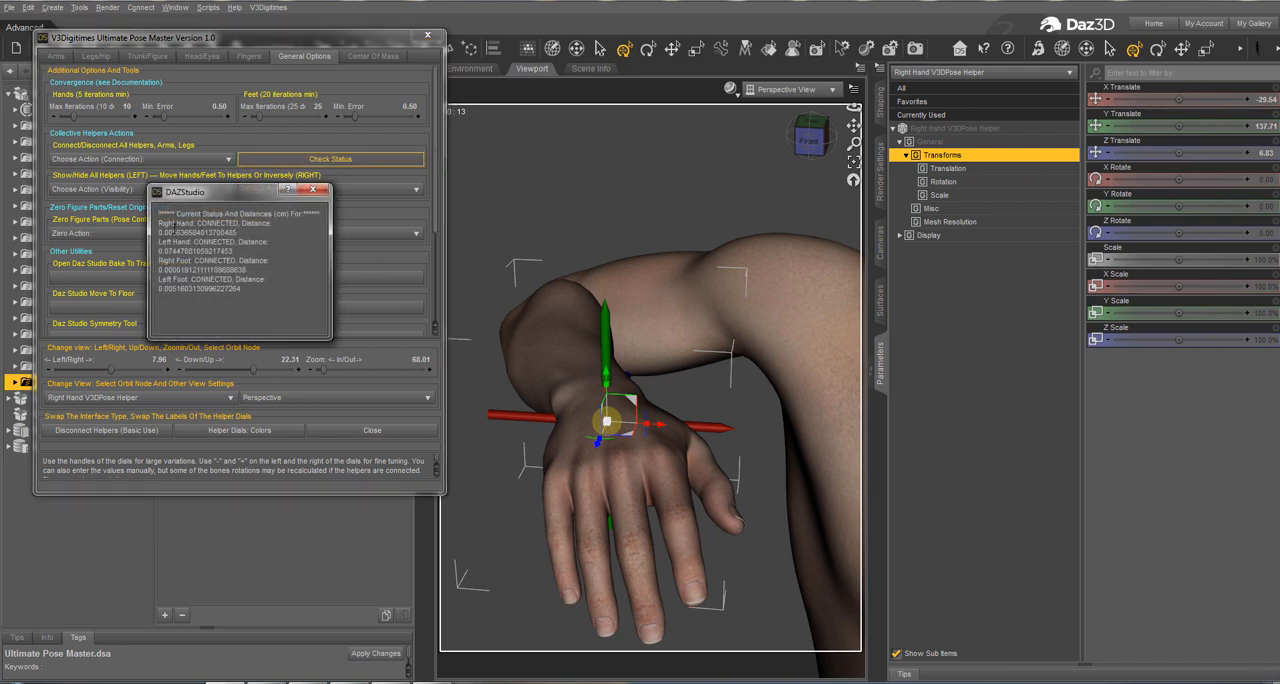
double_click(205, 232)
click(172, 231)
click(311, 190)
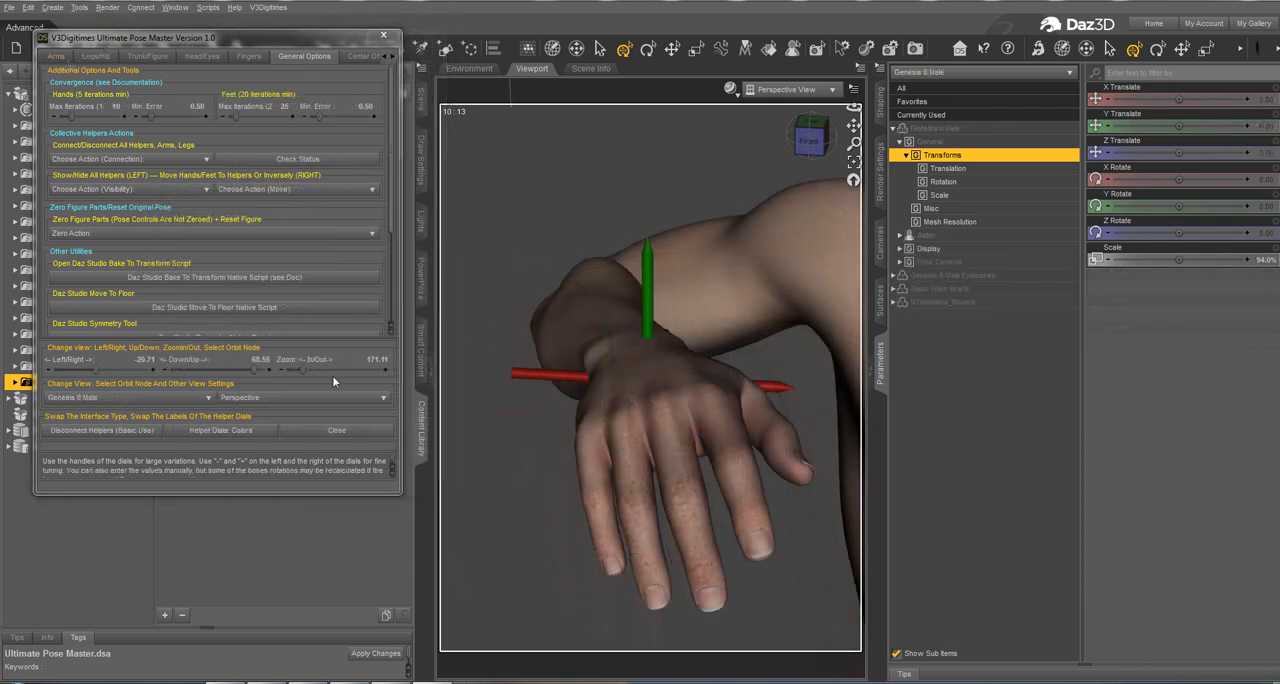
Step: Make Genesis 8 Male the orbit node and set the view to about 2.54 Left/Right, 25.35 Down/Up and 254.27 zoom
click(107, 398)
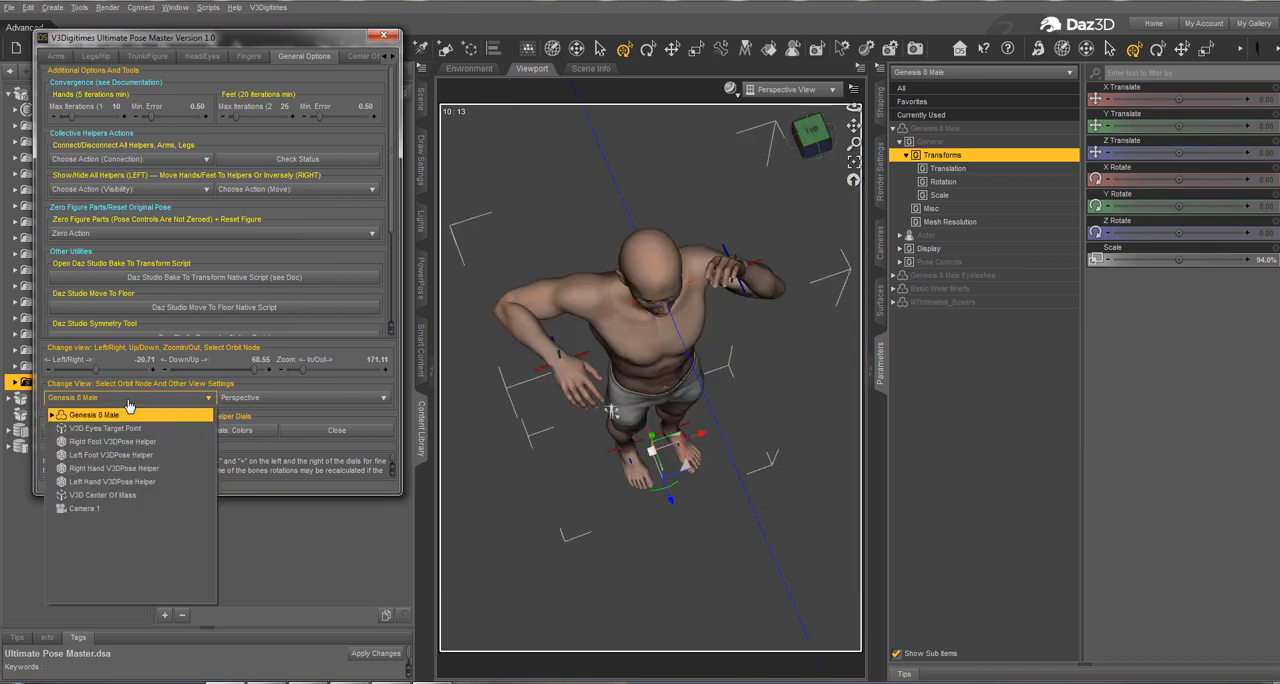
click(107, 418)
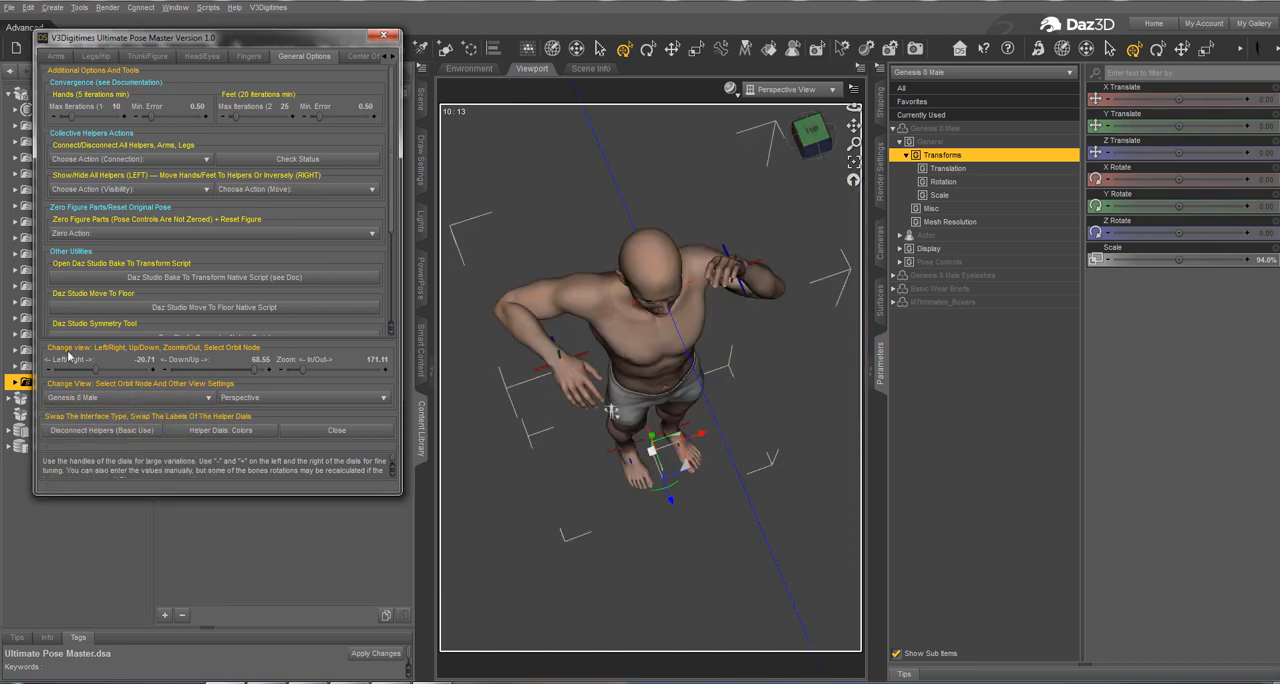
drag(89, 371, 100, 370)
drag(240, 370, 214, 367)
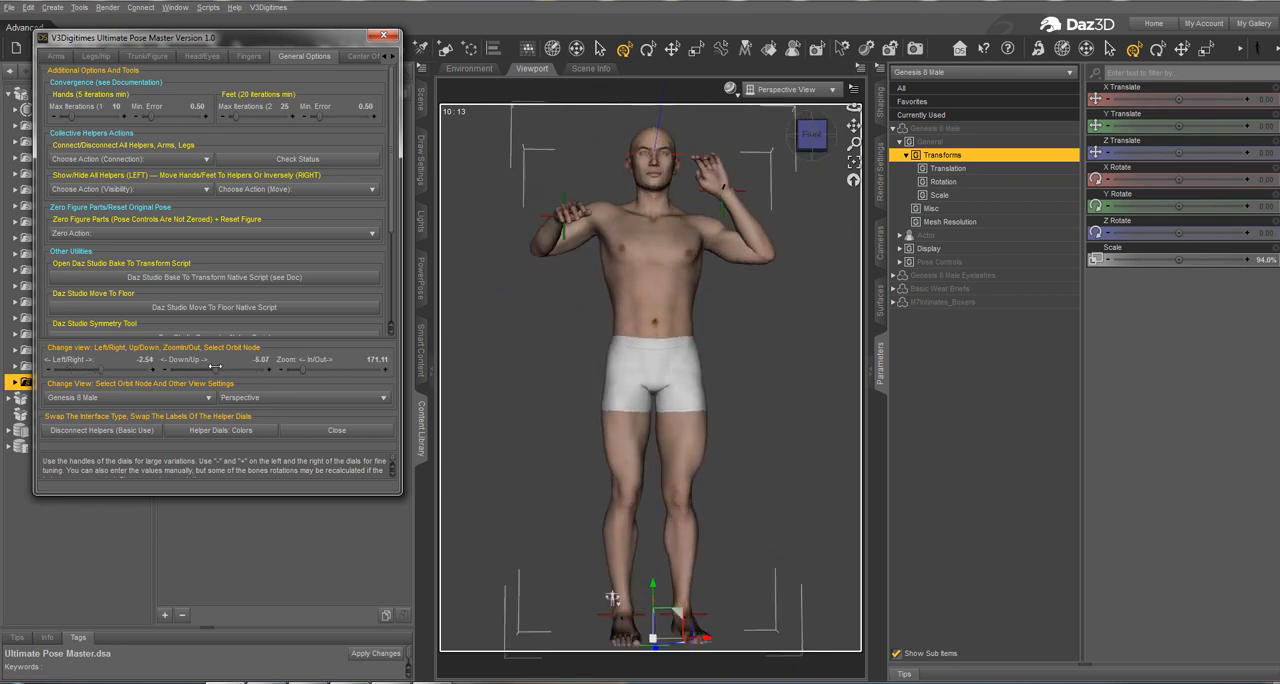
drag(305, 372, 312, 372)
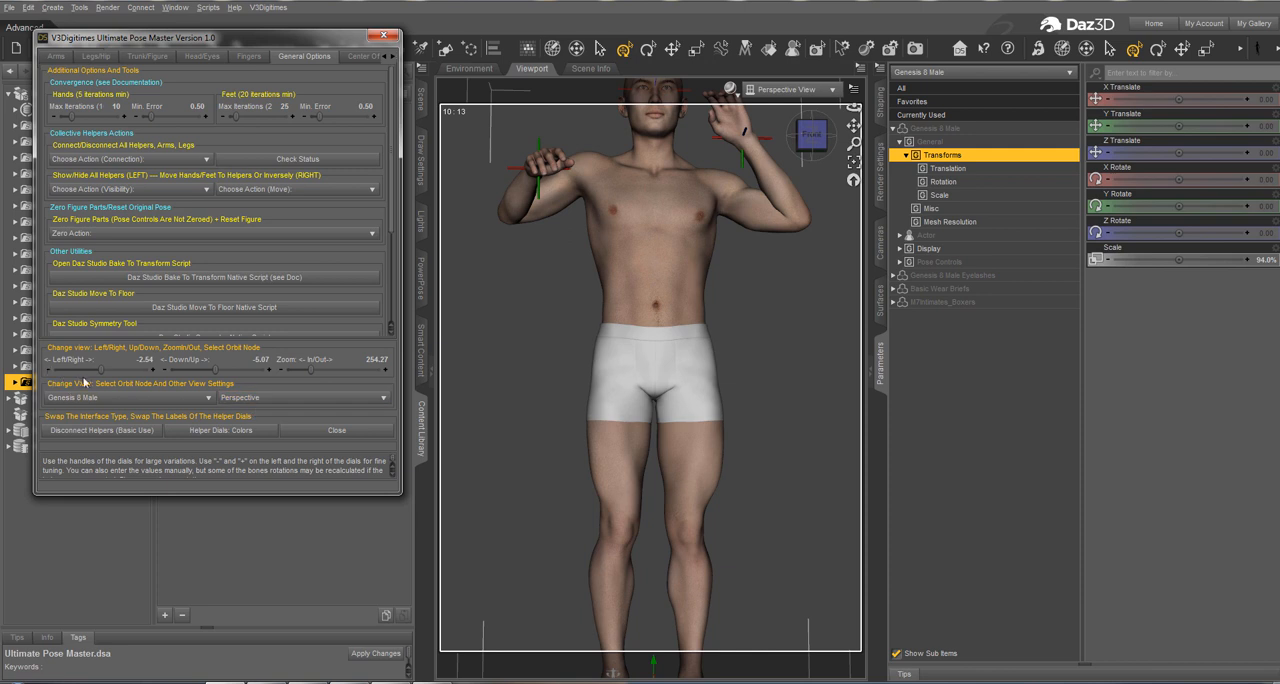
drag(100, 372, 102, 372)
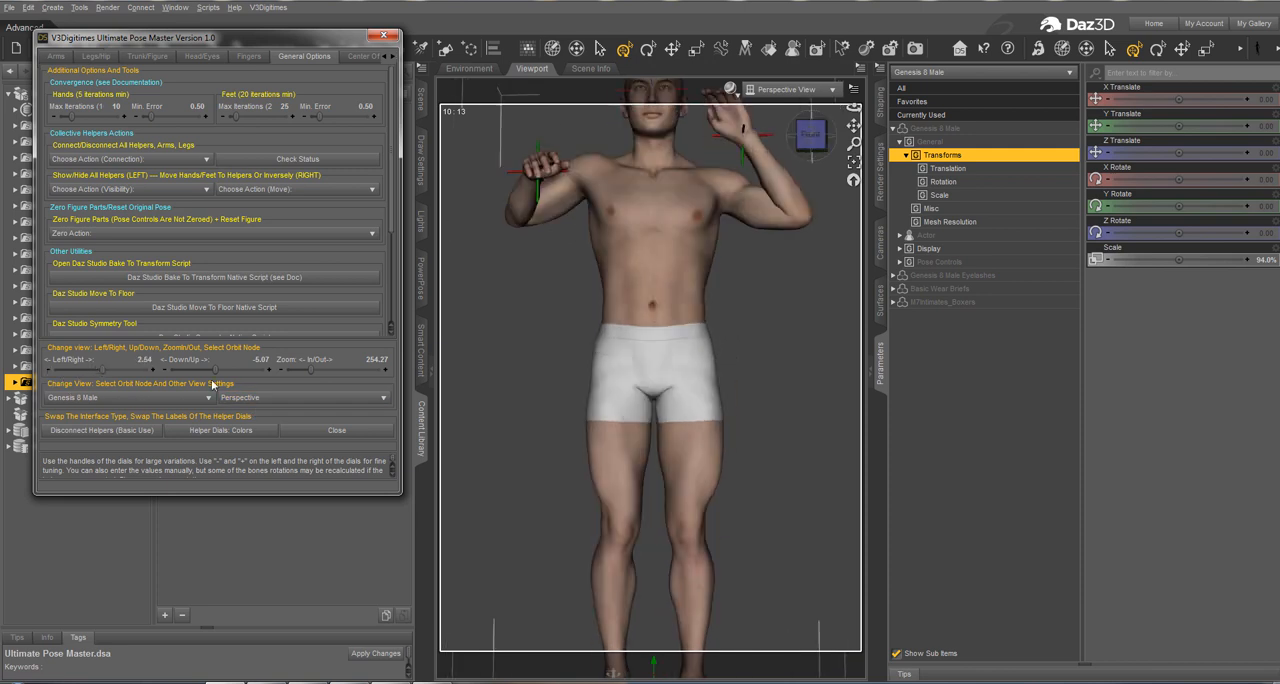
drag(214, 372, 230, 359)
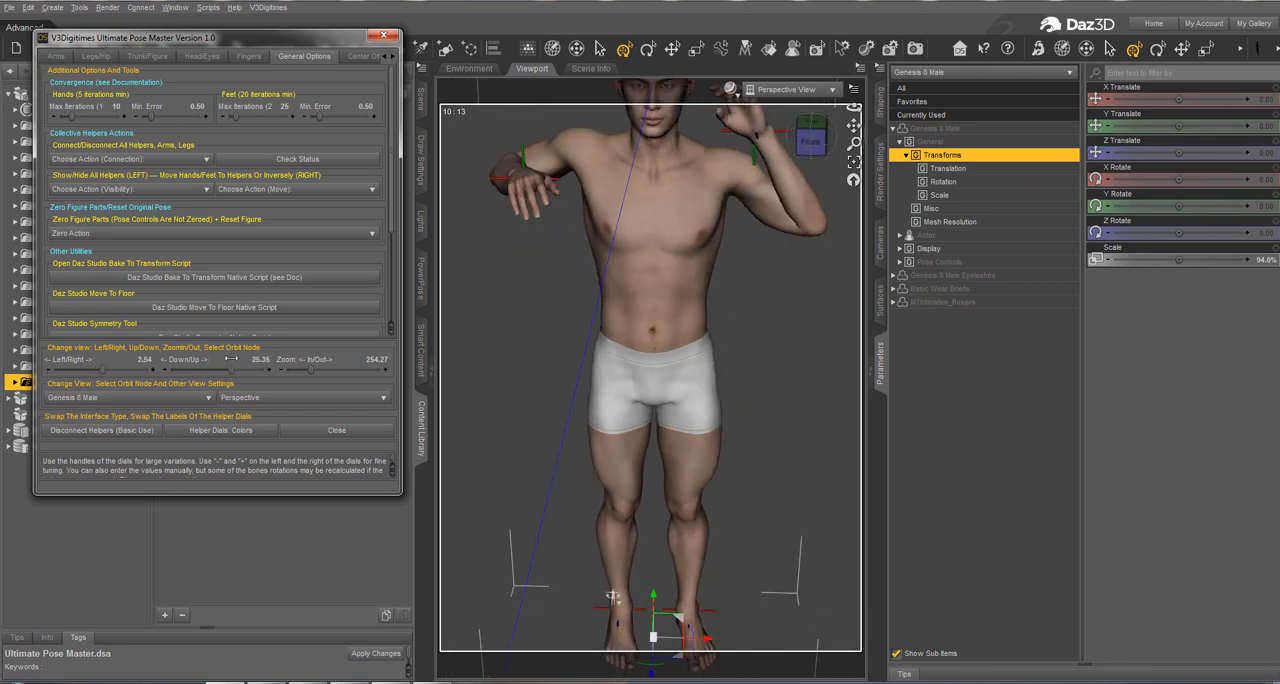
click(130, 397)
click(2, 122)
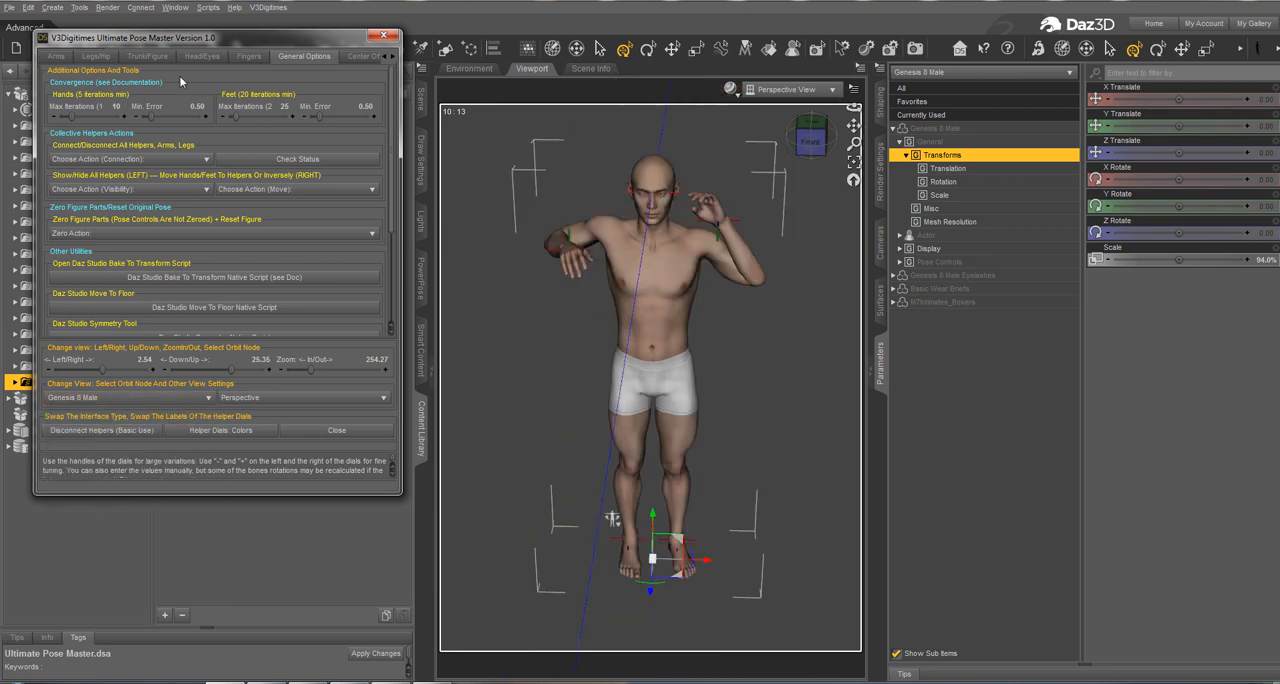
Step: Show the arm controls in a widened Ultimate Pose Master dialog and set the view's Down/Up angle to about 7.30
click(52, 62)
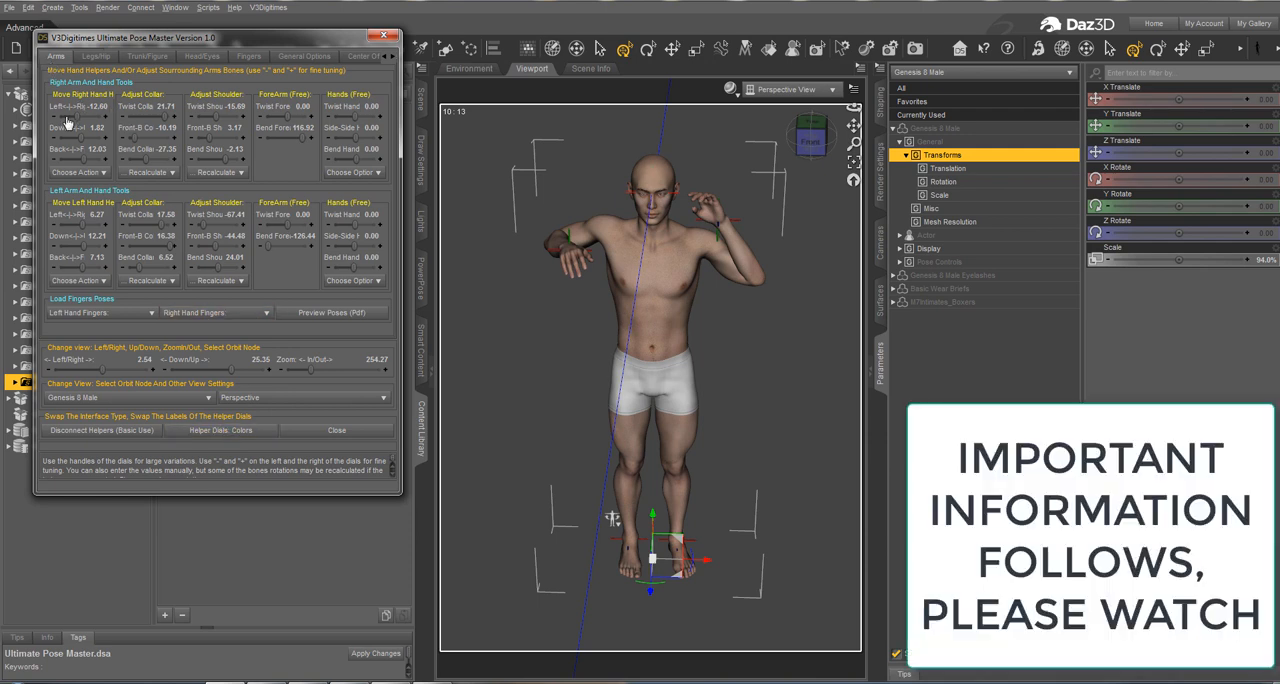
drag(402, 126, 488, 120)
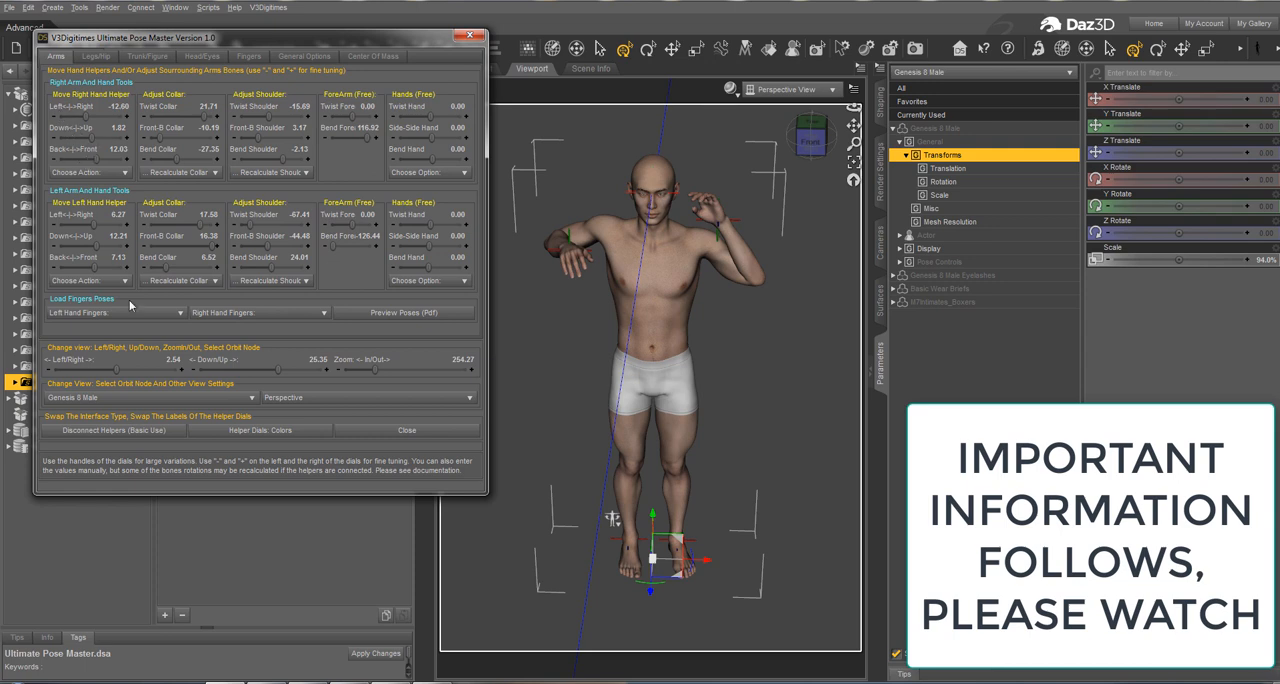
drag(273, 372, 265, 371)
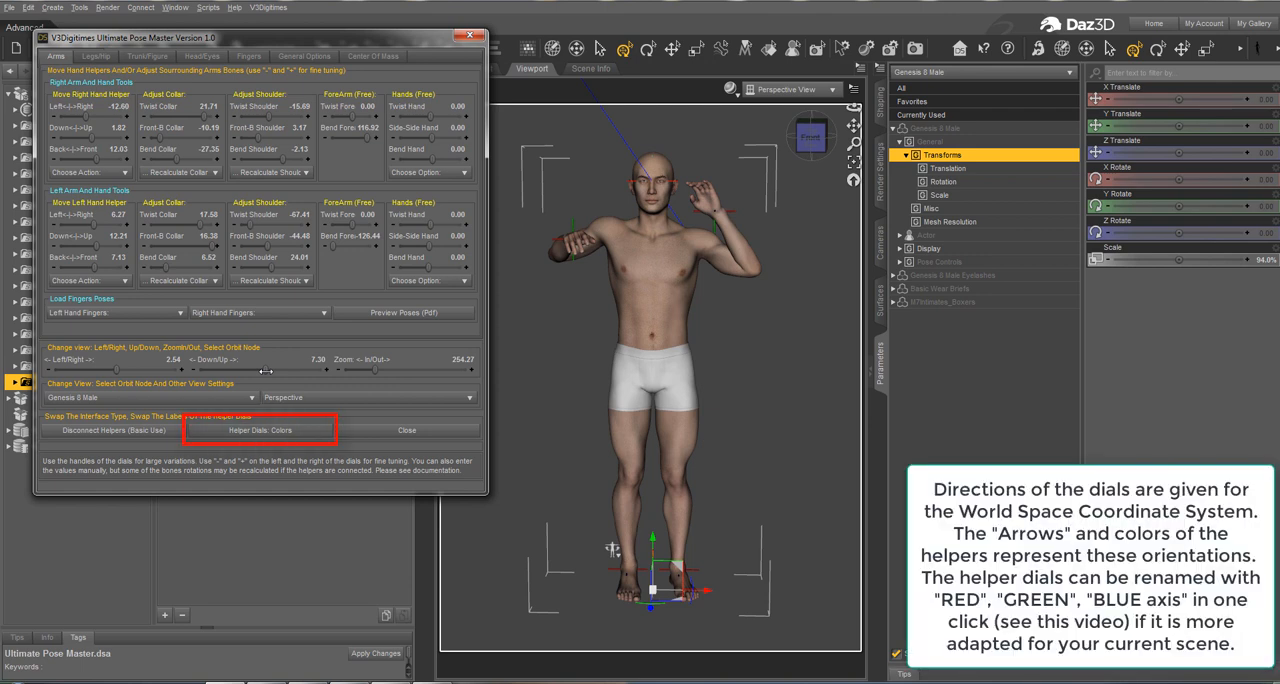
Step: Toggle the helper dial labels between directions and colors, leaving them as RED, GREEN and BLUE axis
click(281, 435)
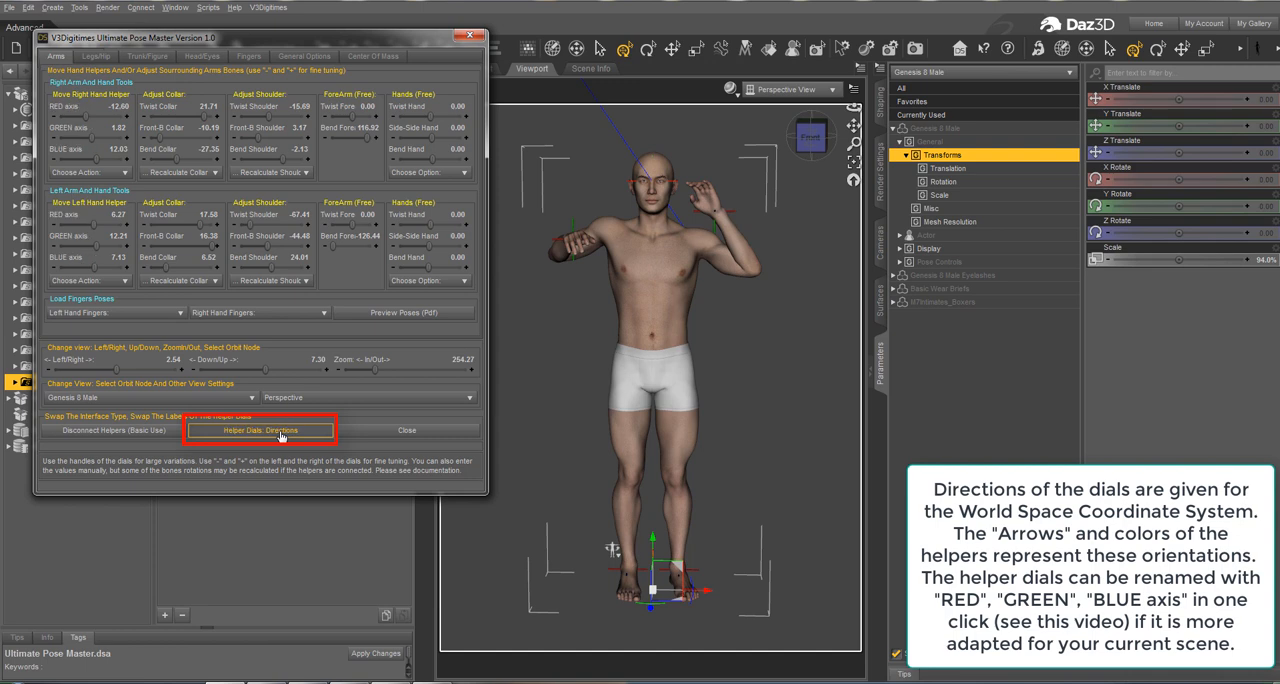
click(273, 436)
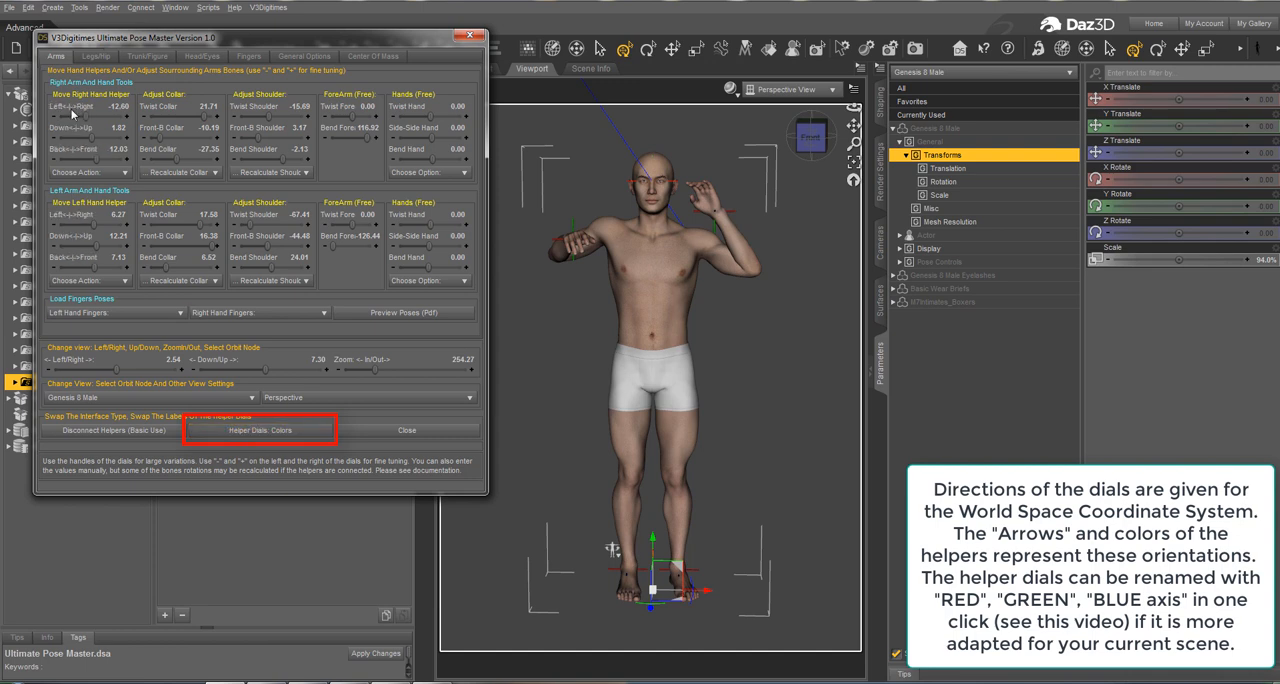
click(254, 431)
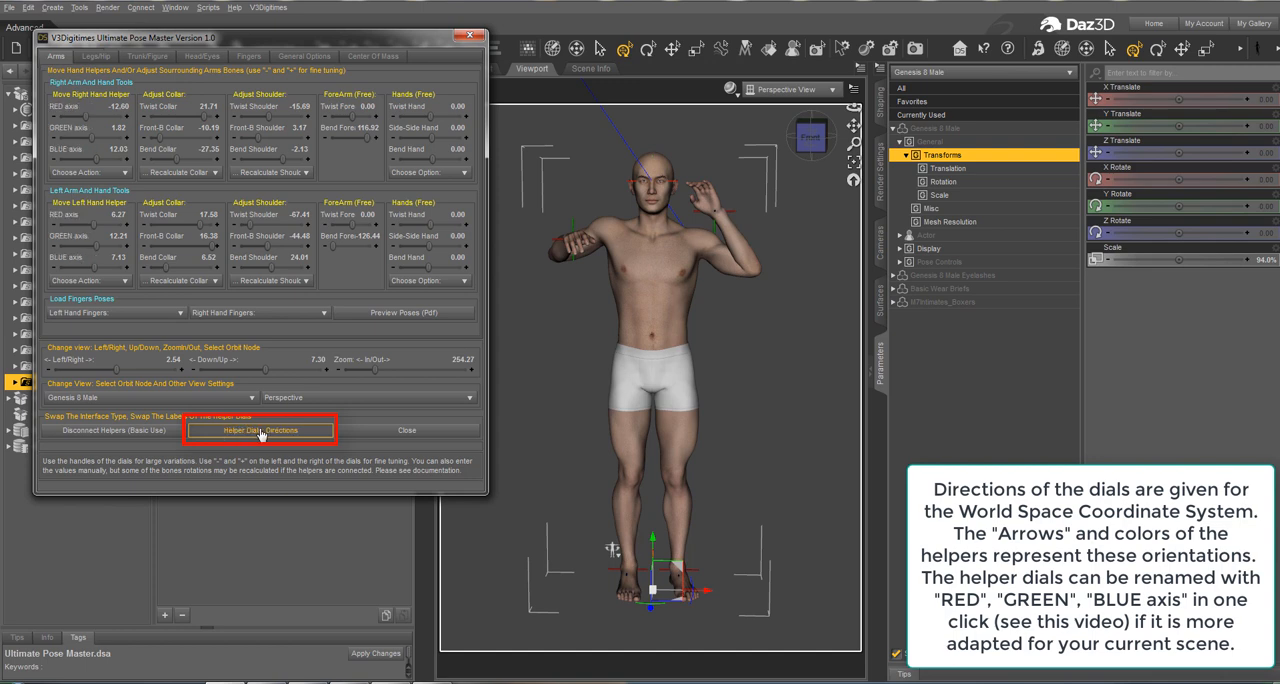
click(255, 432)
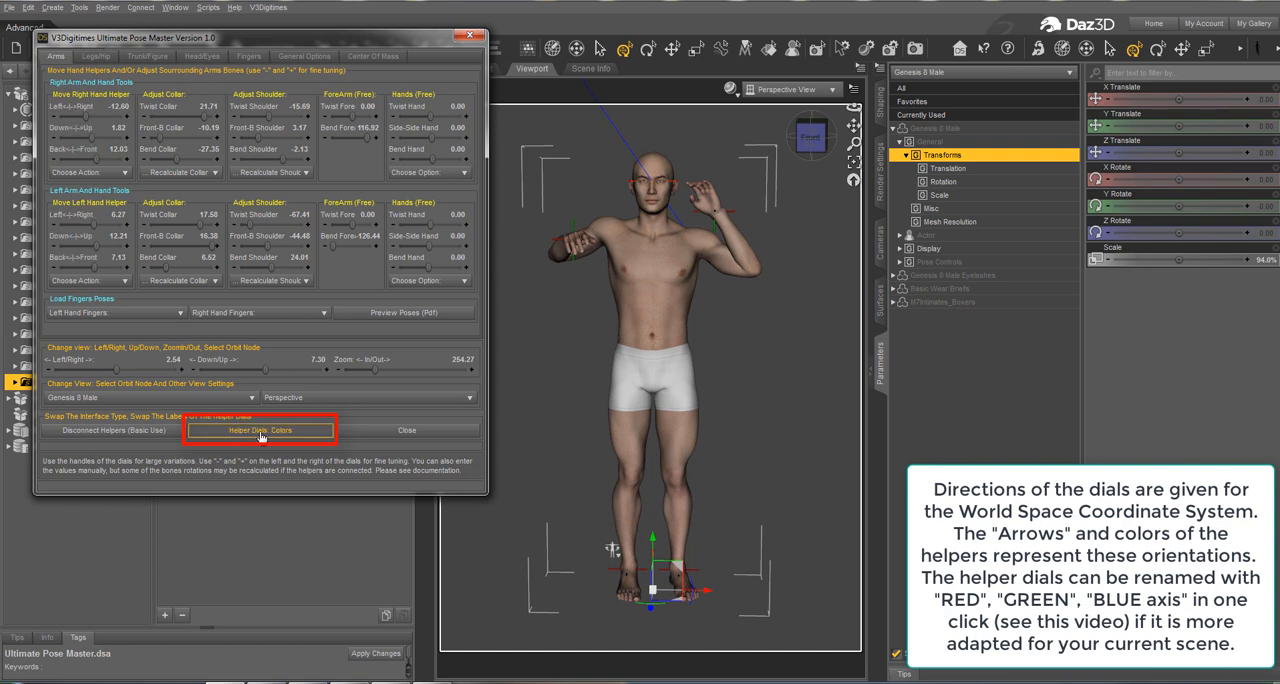
click(255, 431)
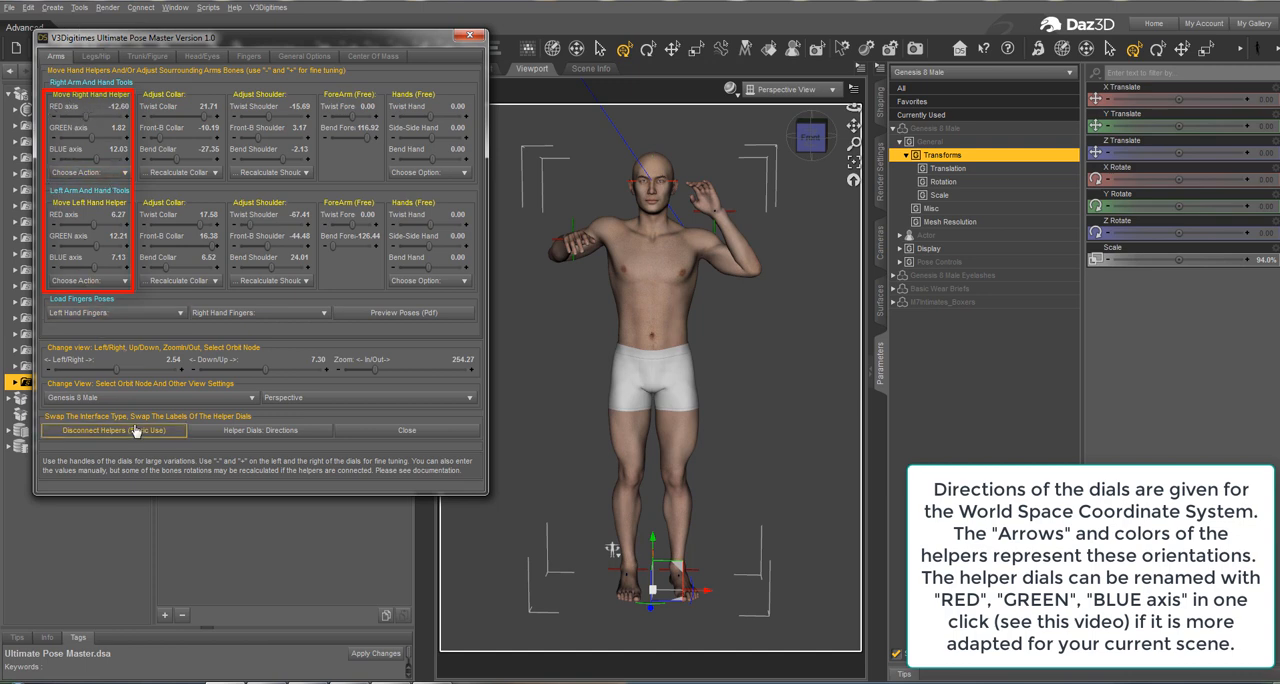
Step: Turn the view to about -32.11 Left/Right, check the foot helper dial labels, and close Ultimate Pose Master
drag(122, 370, 104, 371)
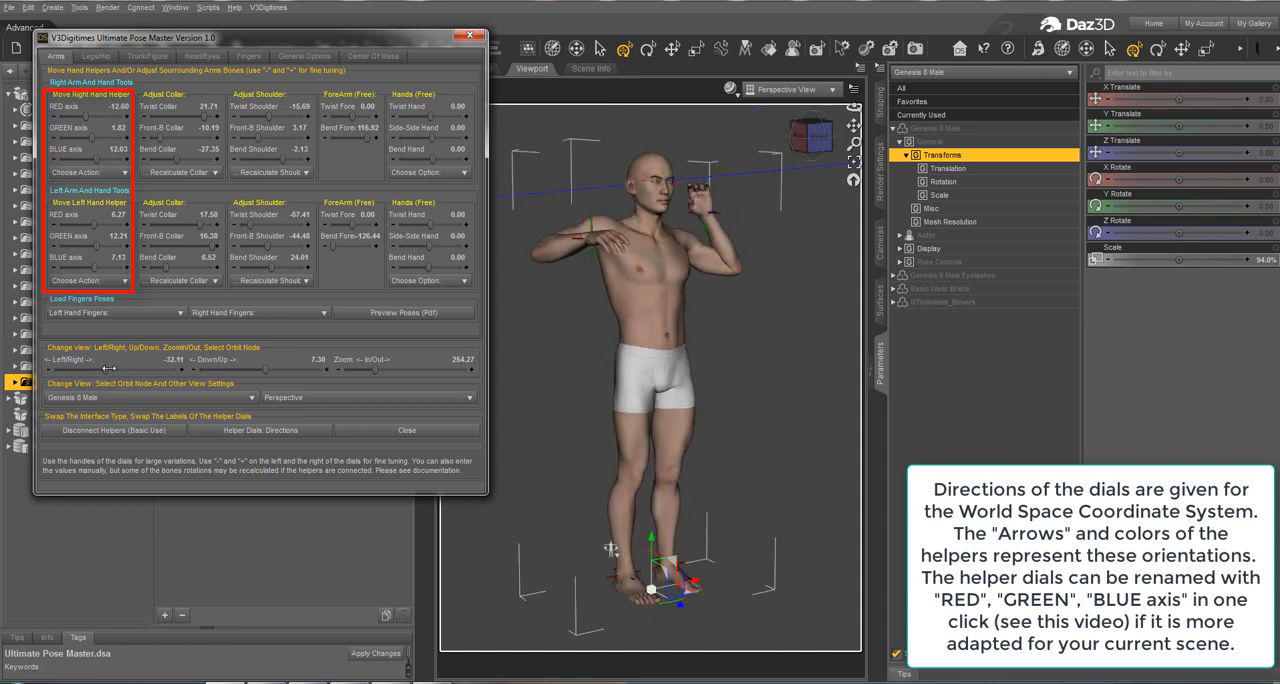
click(96, 57)
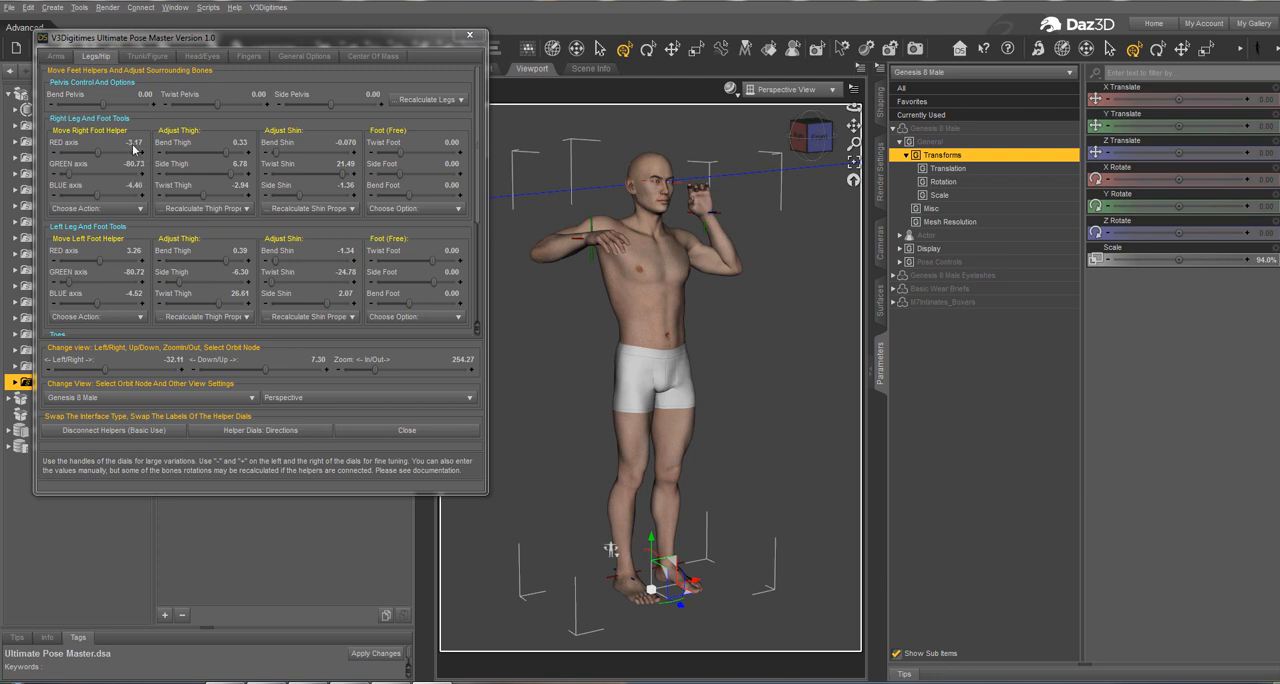
click(469, 35)
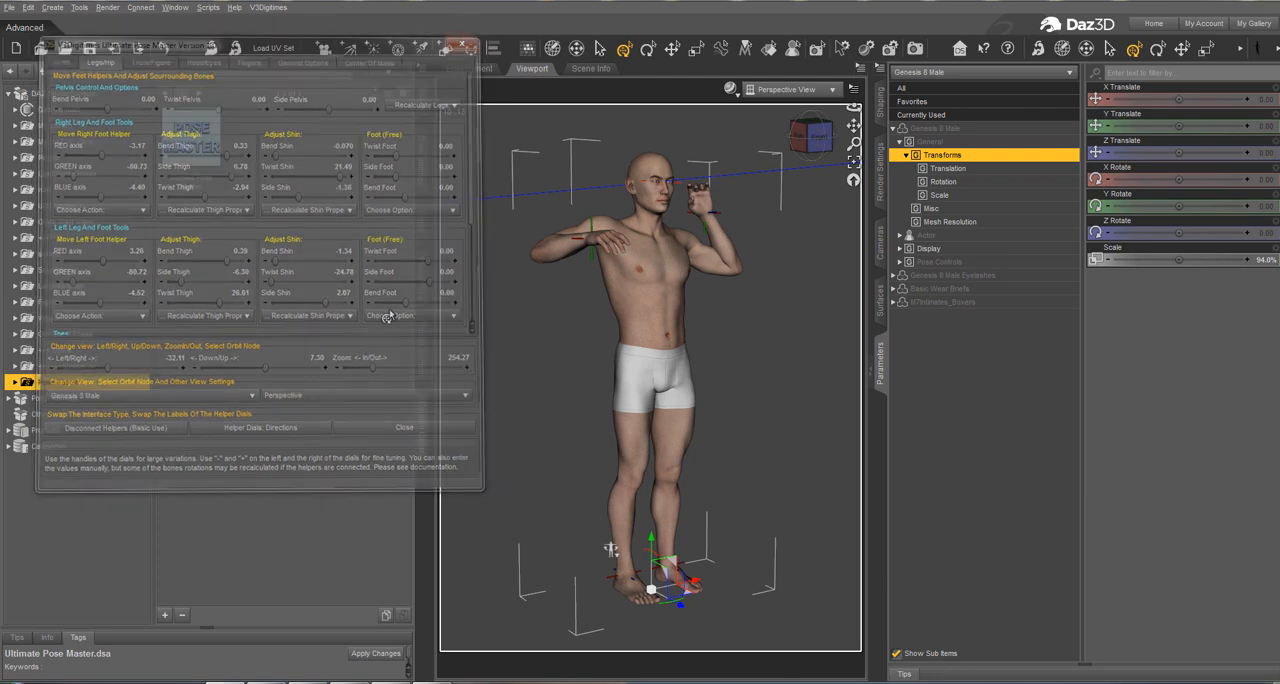
Step: Locate the left and right shoulder and thigh reference locations on the figure by selecting each one in the scene hierarchy
click(423, 113)
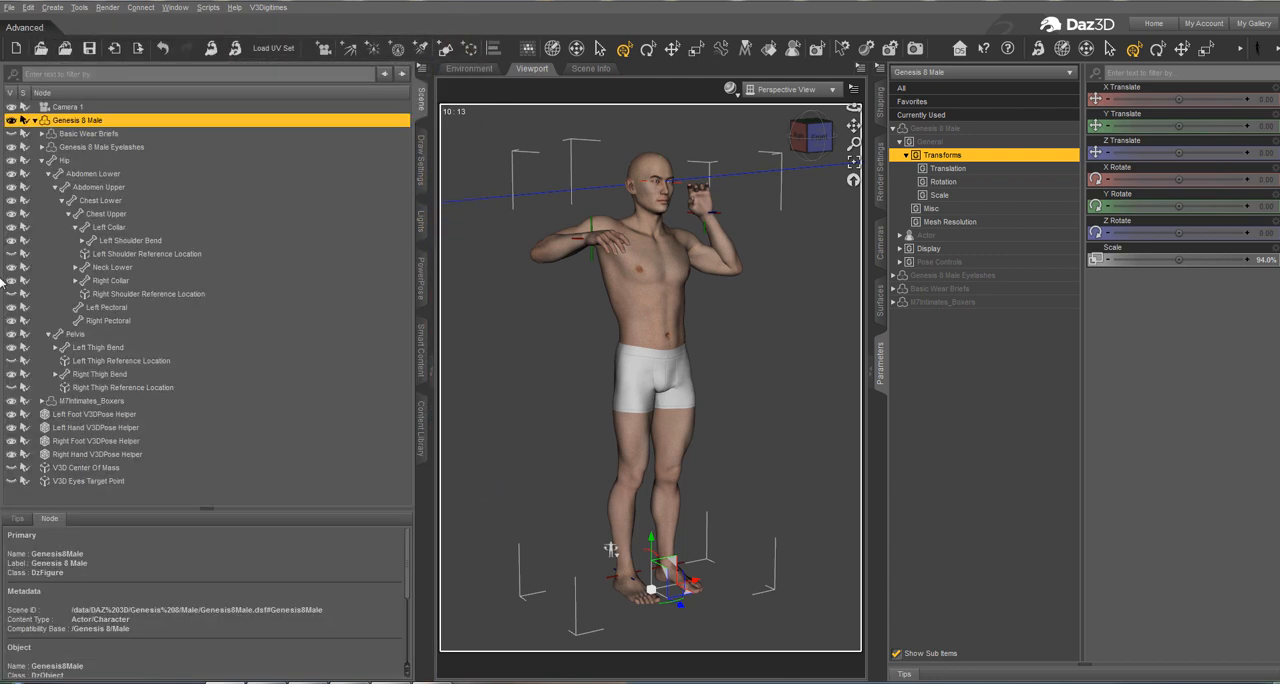
click(148, 254)
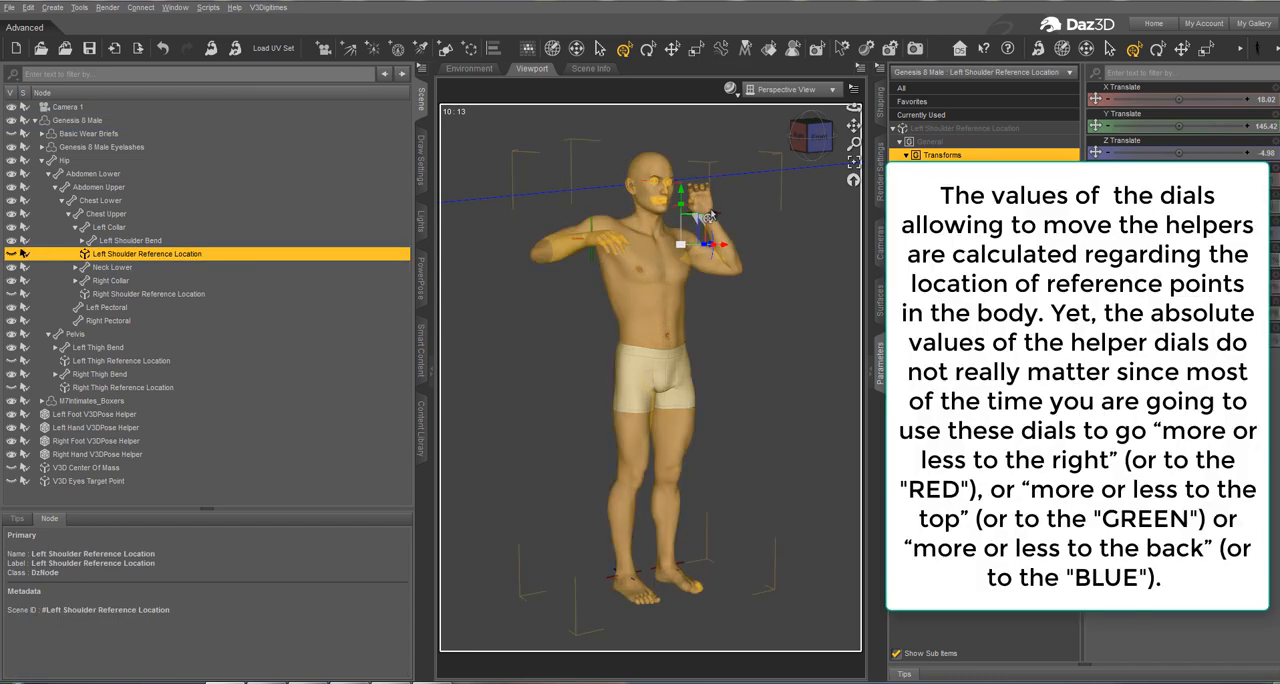
click(196, 296)
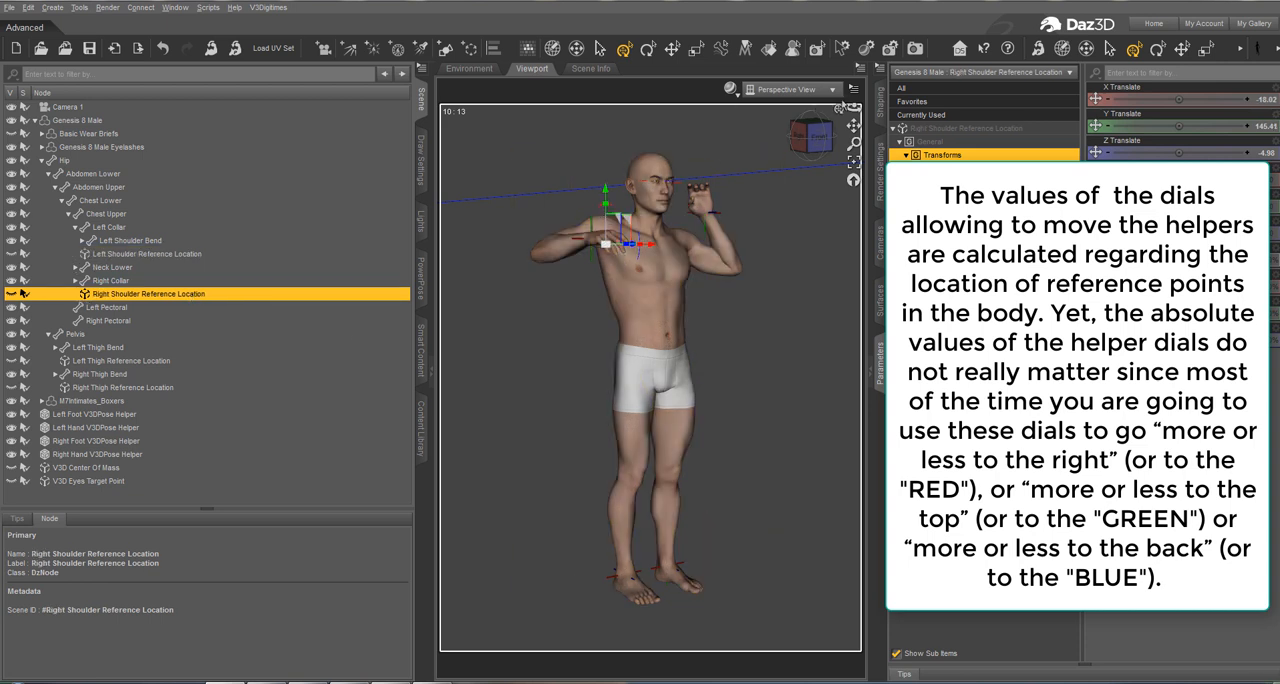
drag(853, 106, 838, 107)
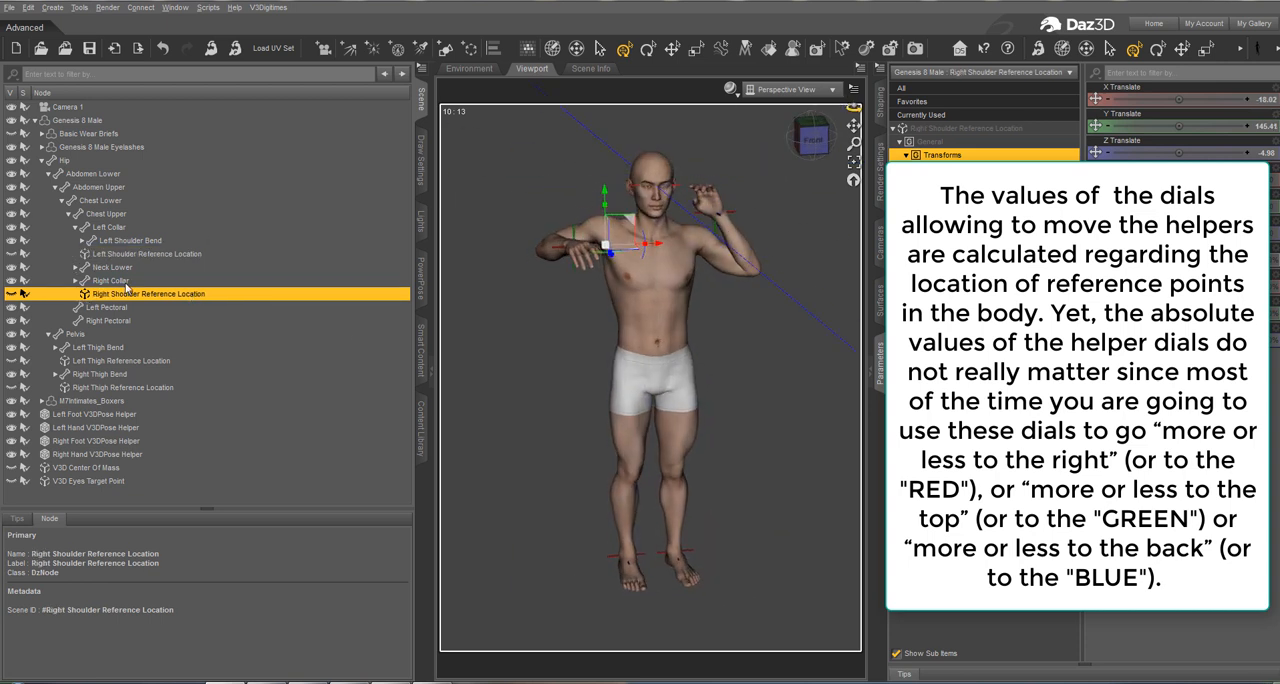
click(137, 363)
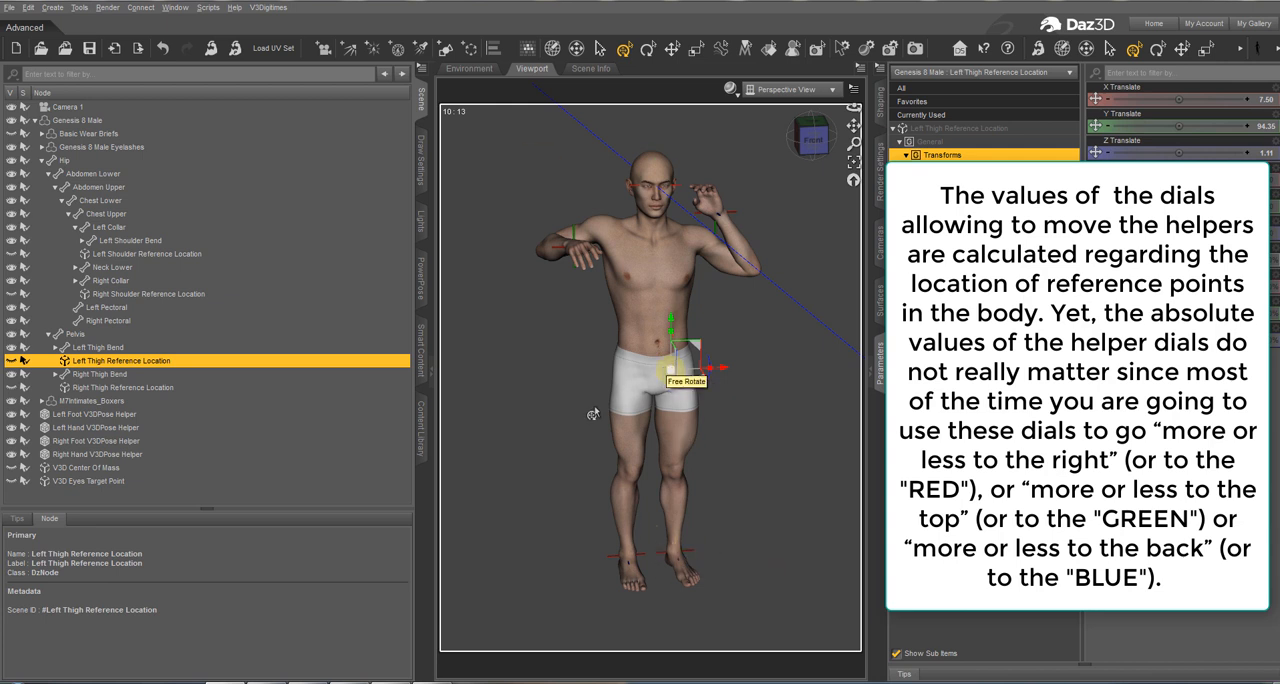
click(176, 386)
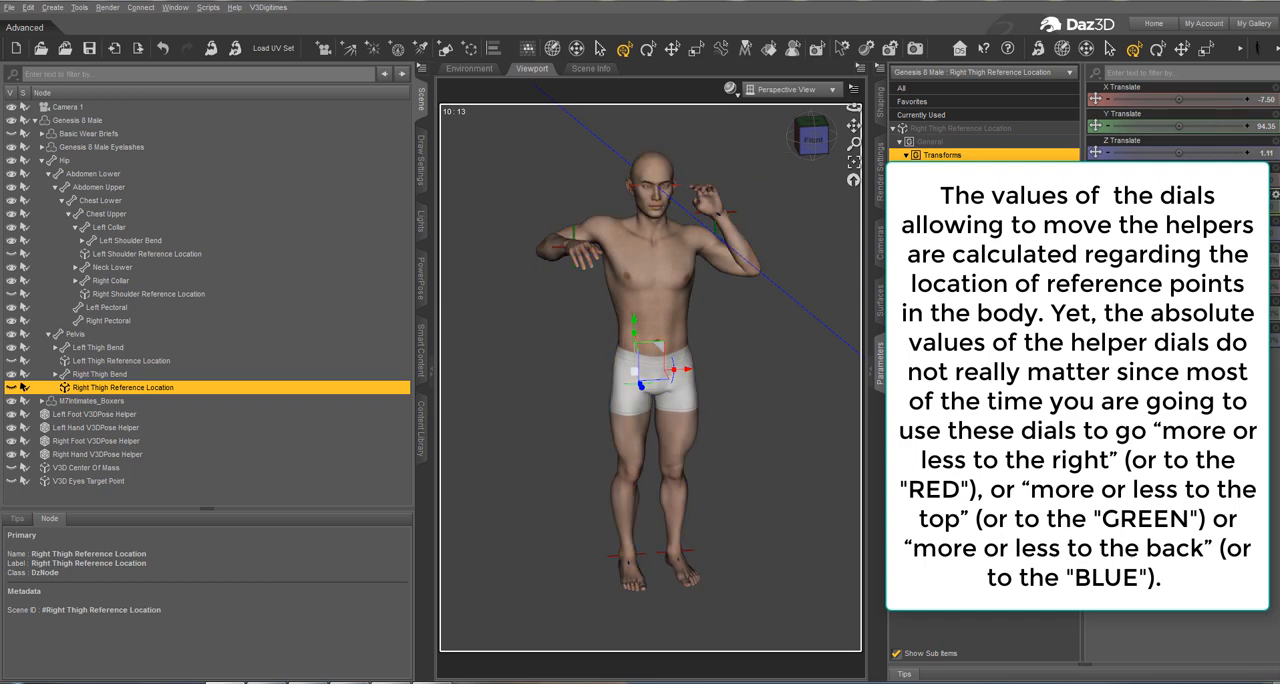
Step: Reopen Ultimate Pose Master with Genesis 8 Male selected and set the right hand helper's Down/Up dial to about 2.34
click(421, 428)
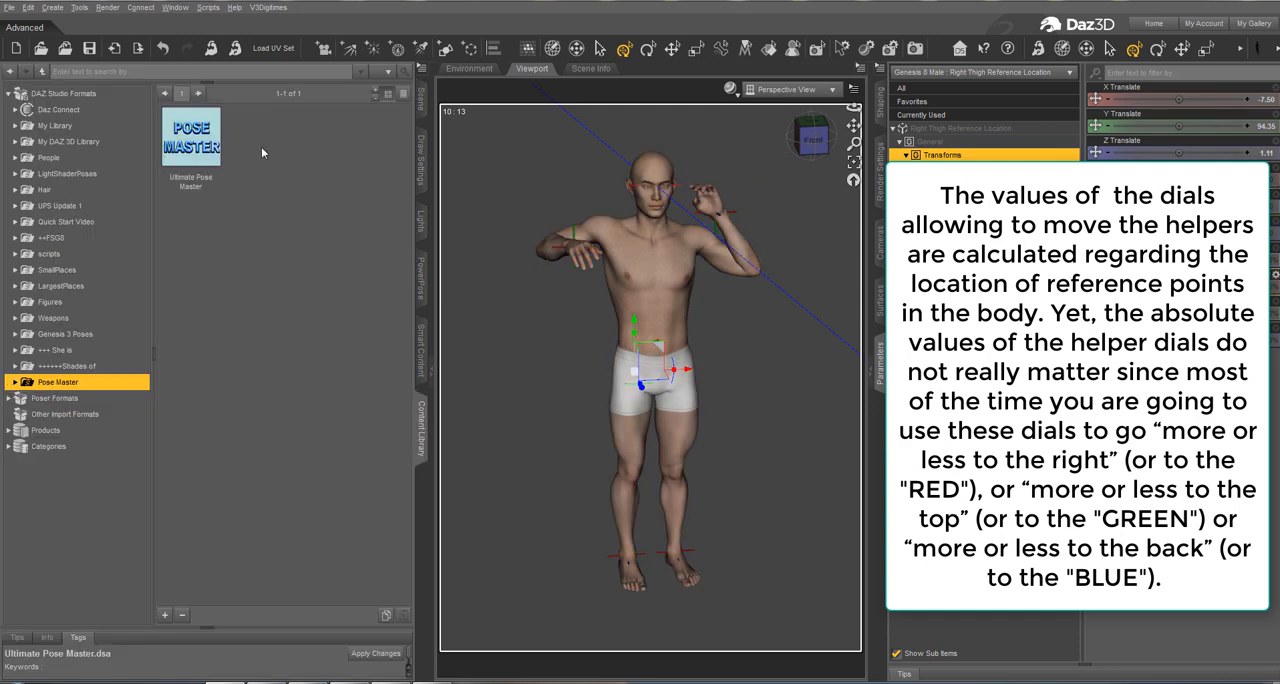
double_click(191, 140)
click(644, 357)
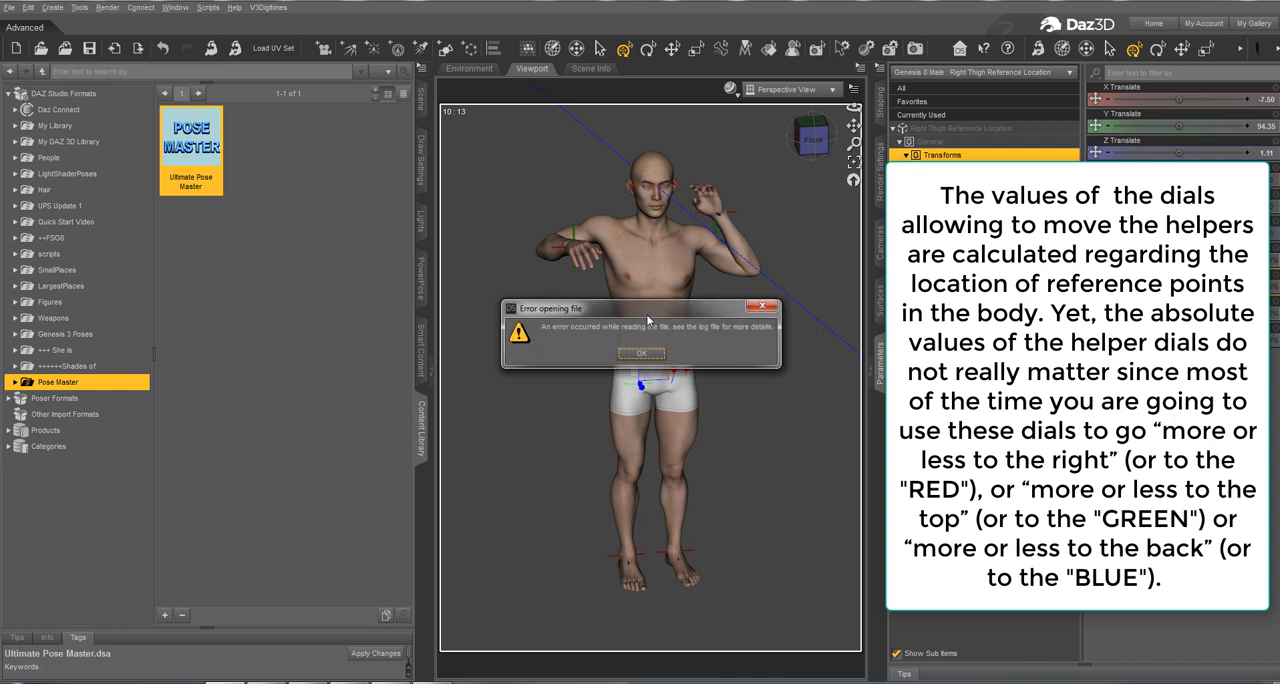
click(639, 357)
click(650, 305)
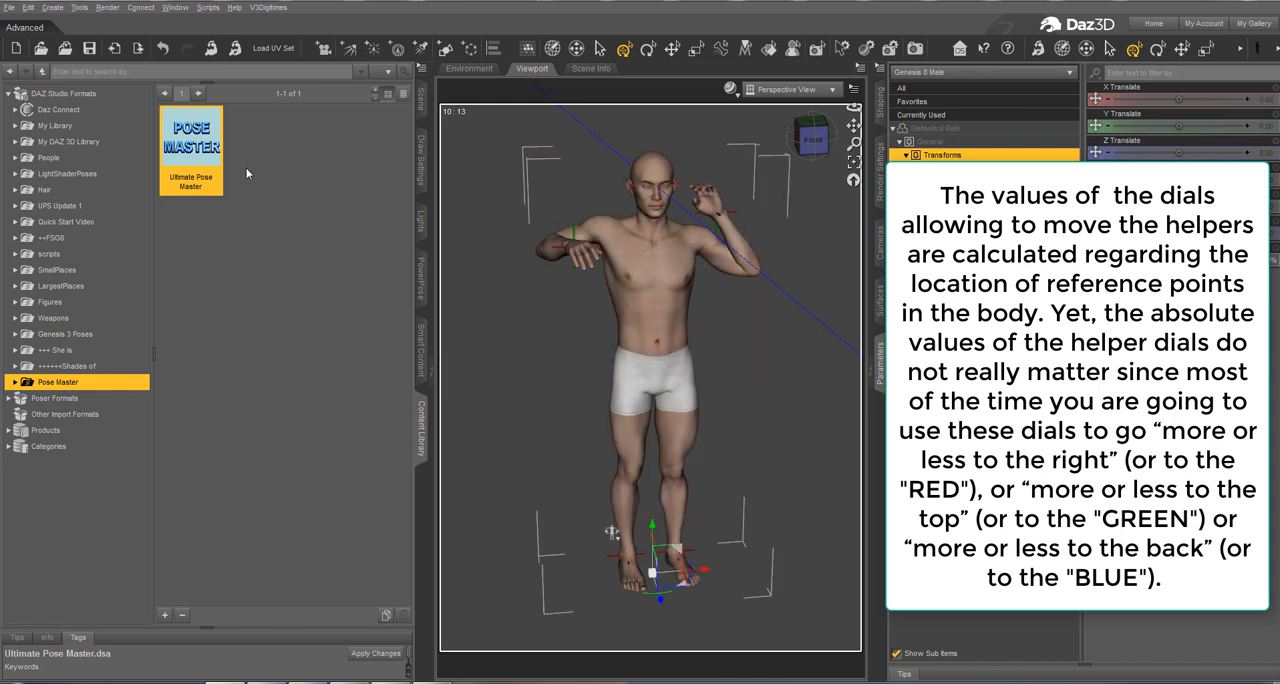
double_click(213, 177)
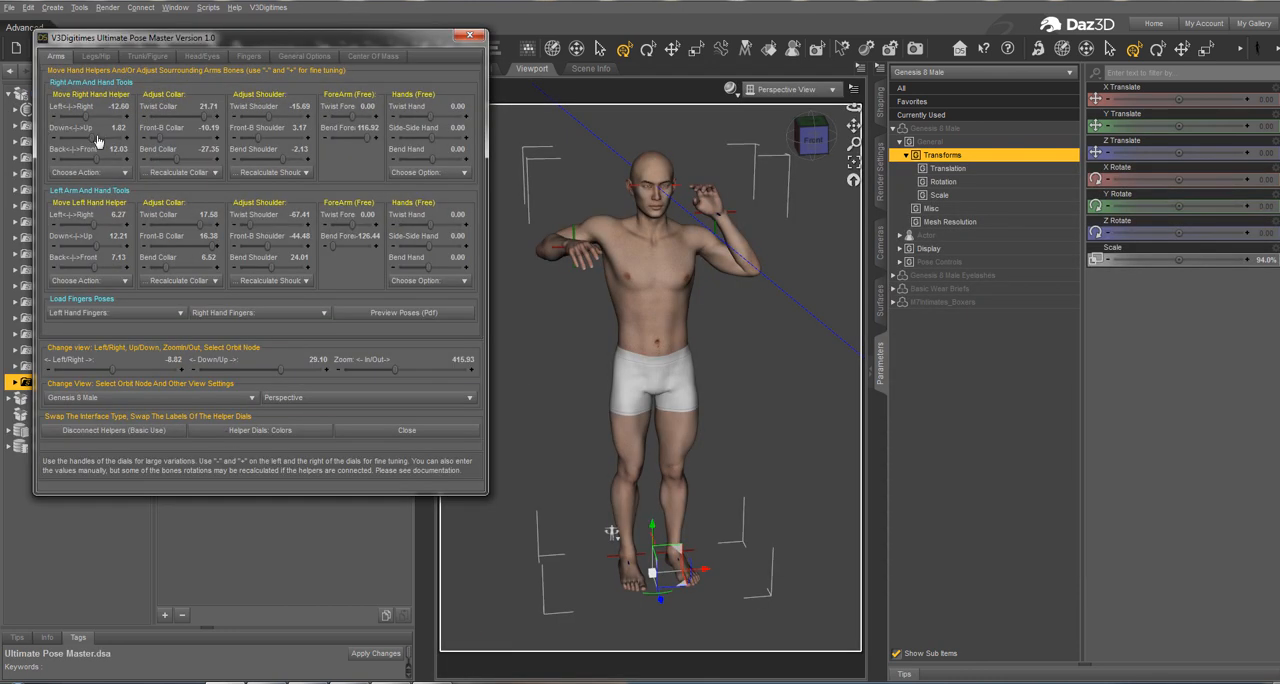
drag(90, 141, 92, 140)
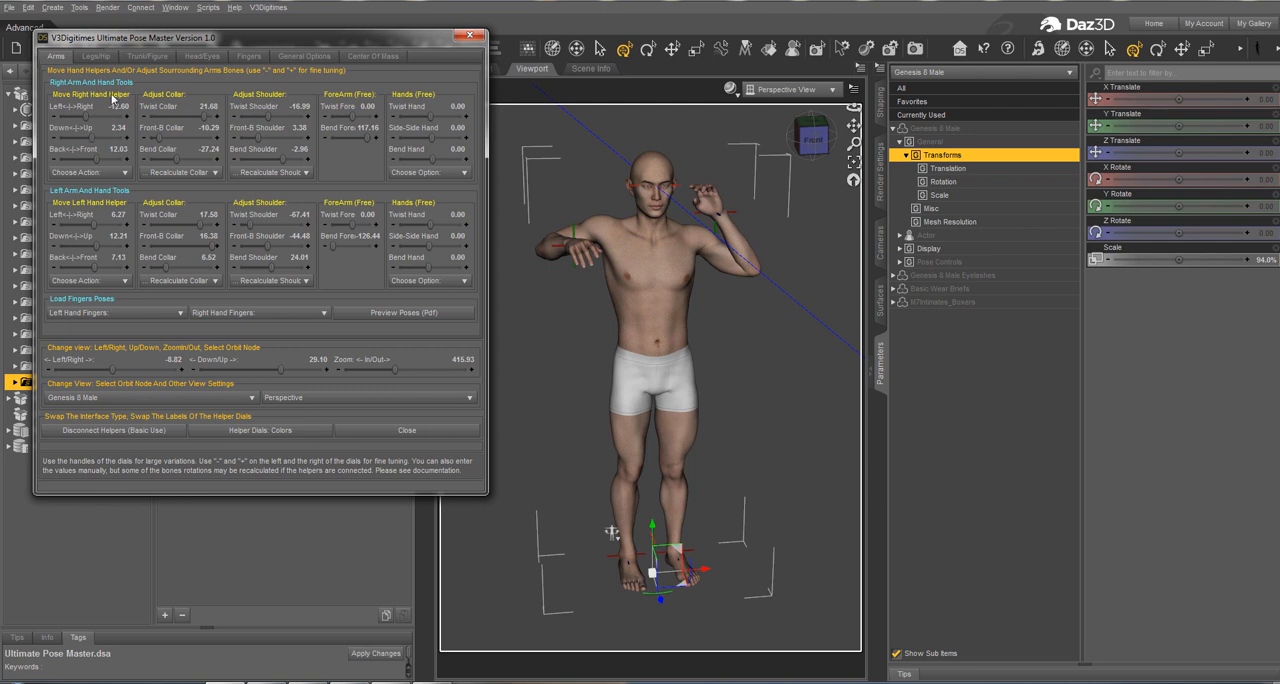
Step: Raise the right foot helper to about -30.52 Down/Up and switch the helper dial labels to colors
click(95, 57)
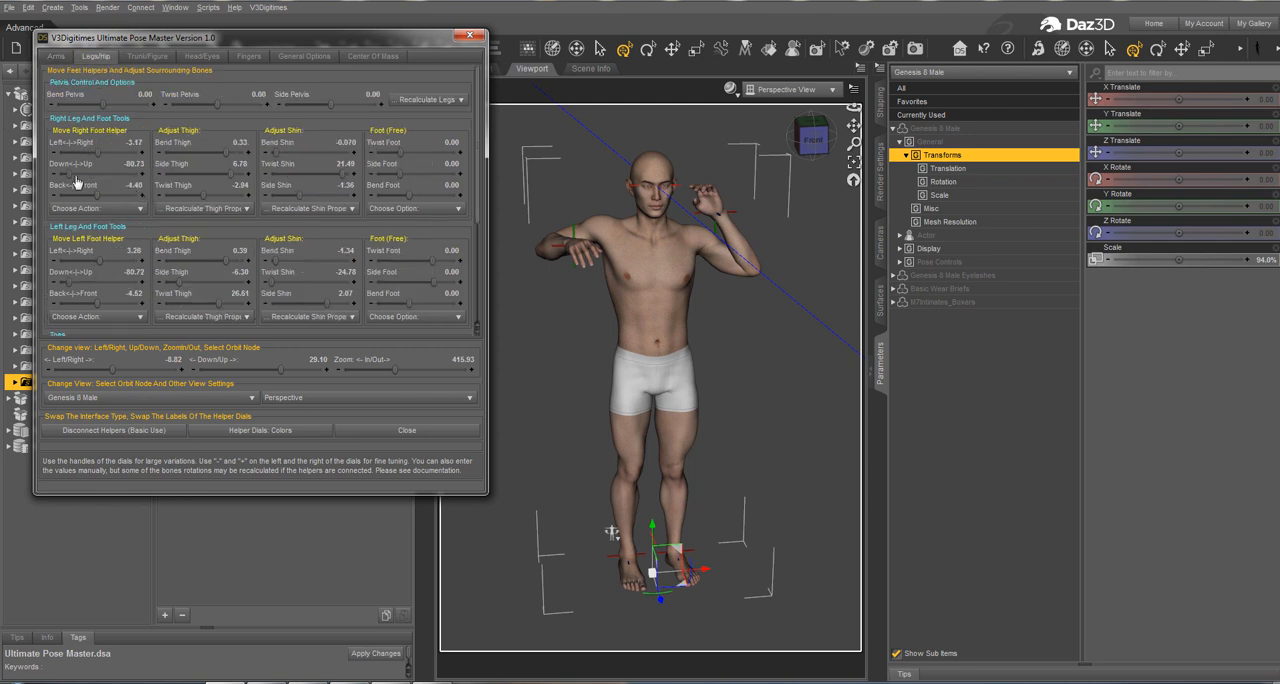
drag(80, 178, 87, 173)
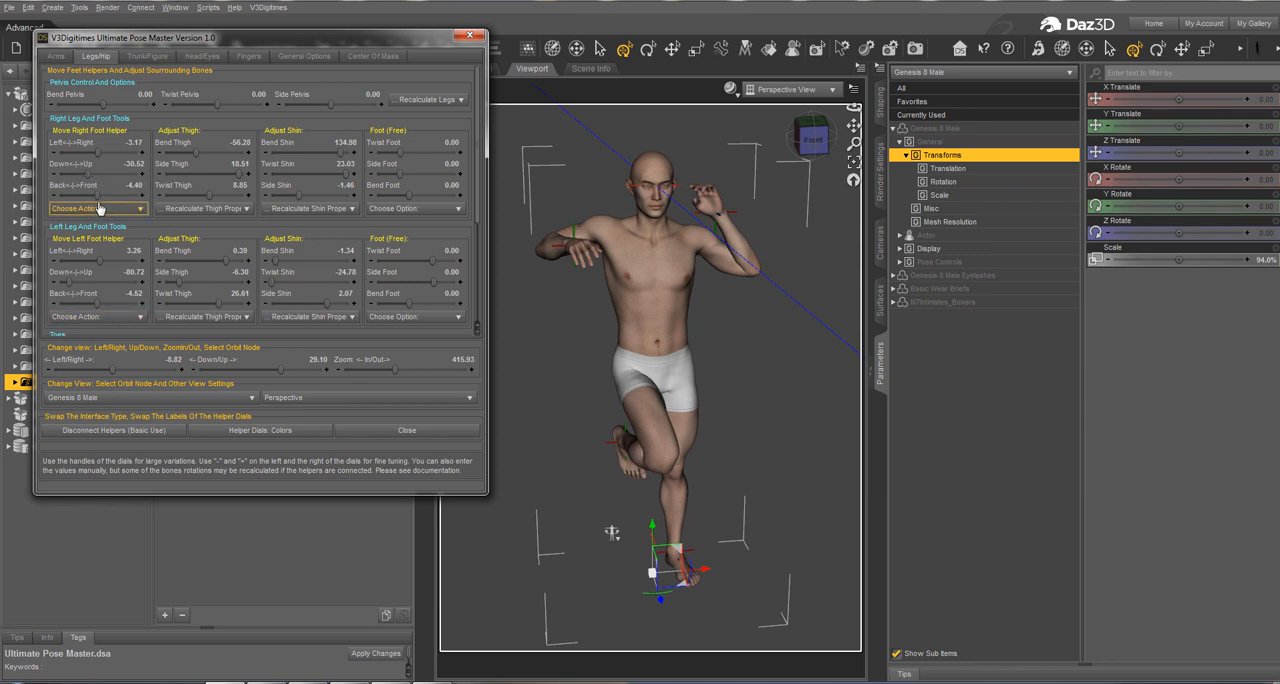
click(248, 429)
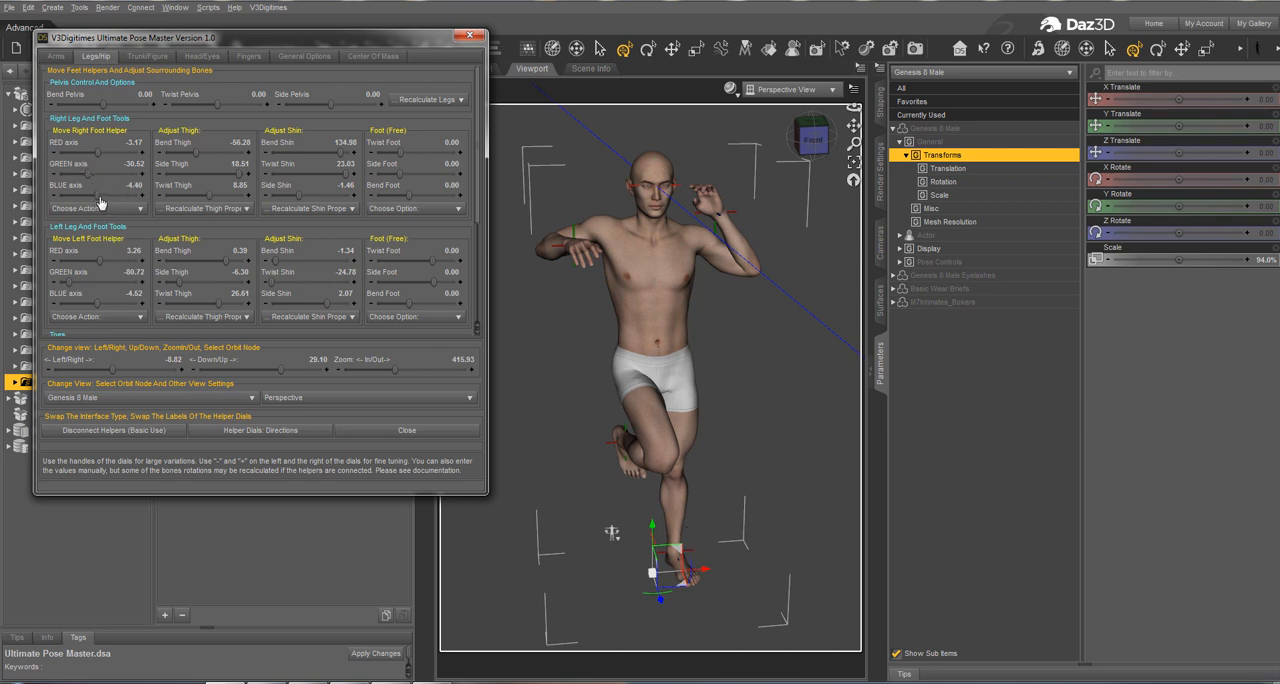
Step: Set the right foot helper's BLUE axis to about 28.72 and the left foot helper to about -23.34 GREEN and 32.31 BLUE
drag(100, 197, 108, 197)
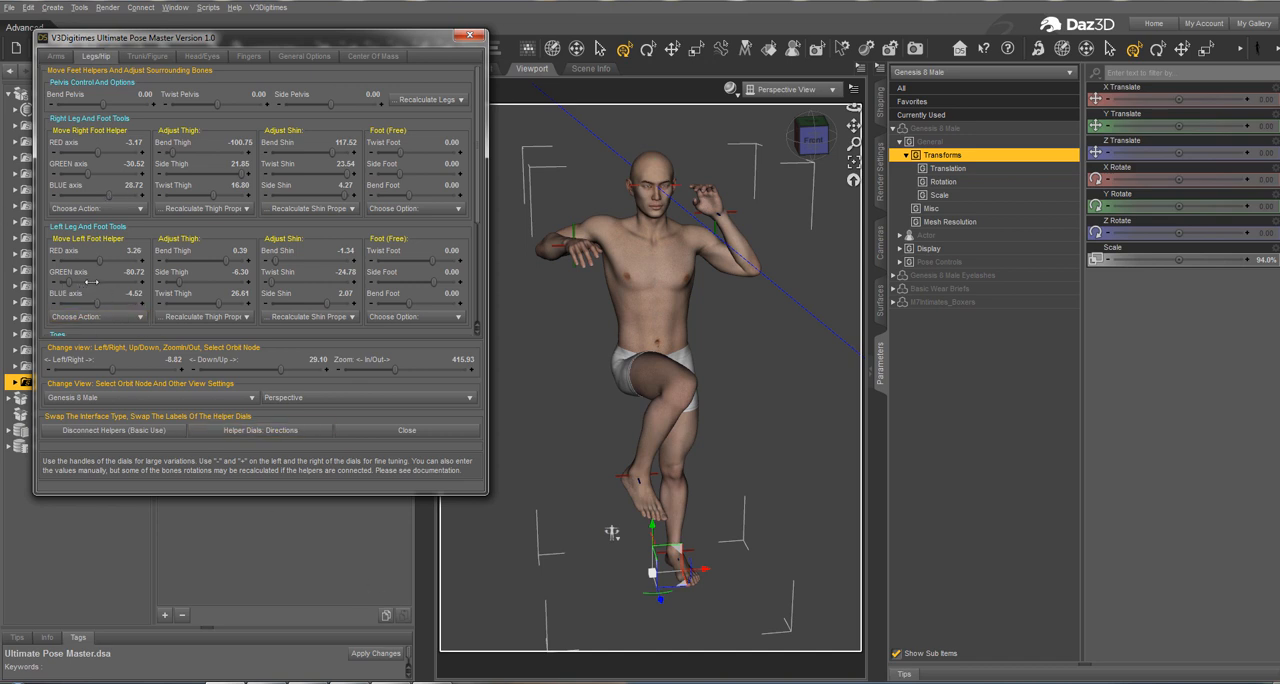
drag(94, 282, 109, 303)
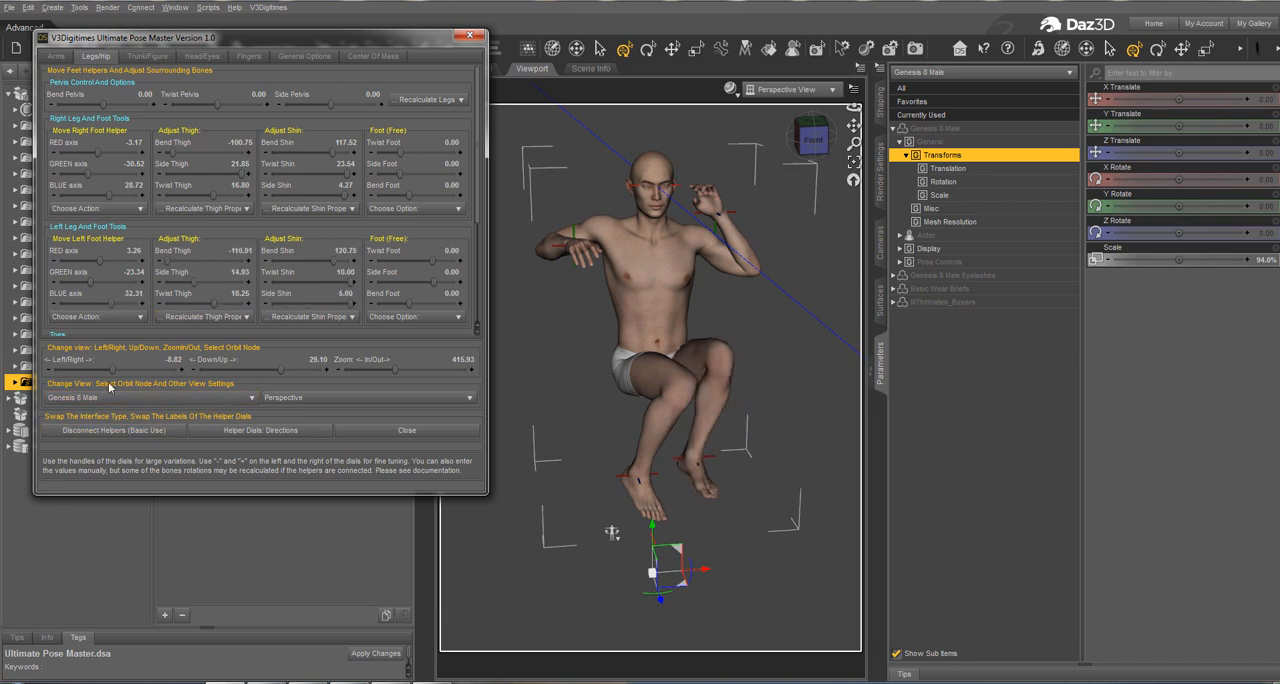
Step: Spread the knees by setting Twist Thigh to 75.00 for the left leg and about -52.31 for the right leg
mouse_move(112, 370)
mouse_down()
mouse_move(90, 371)
mouse_move(118, 359)
mouse_up()
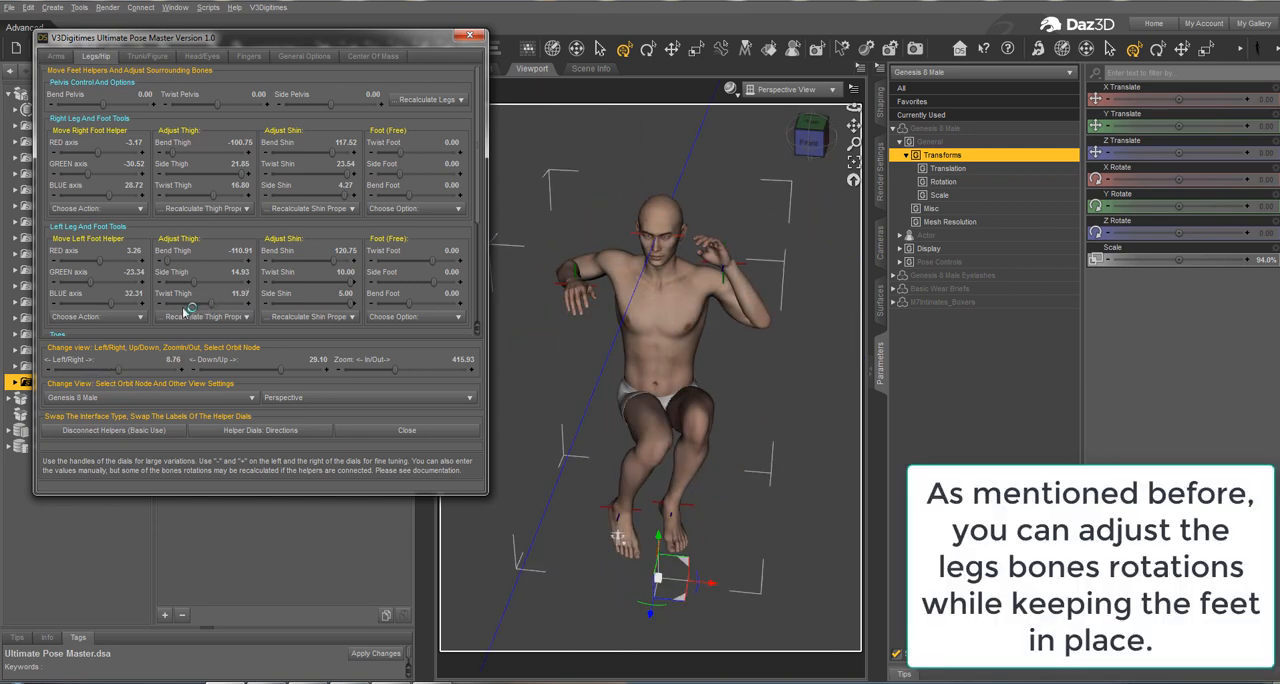
drag(187, 305, 271, 310)
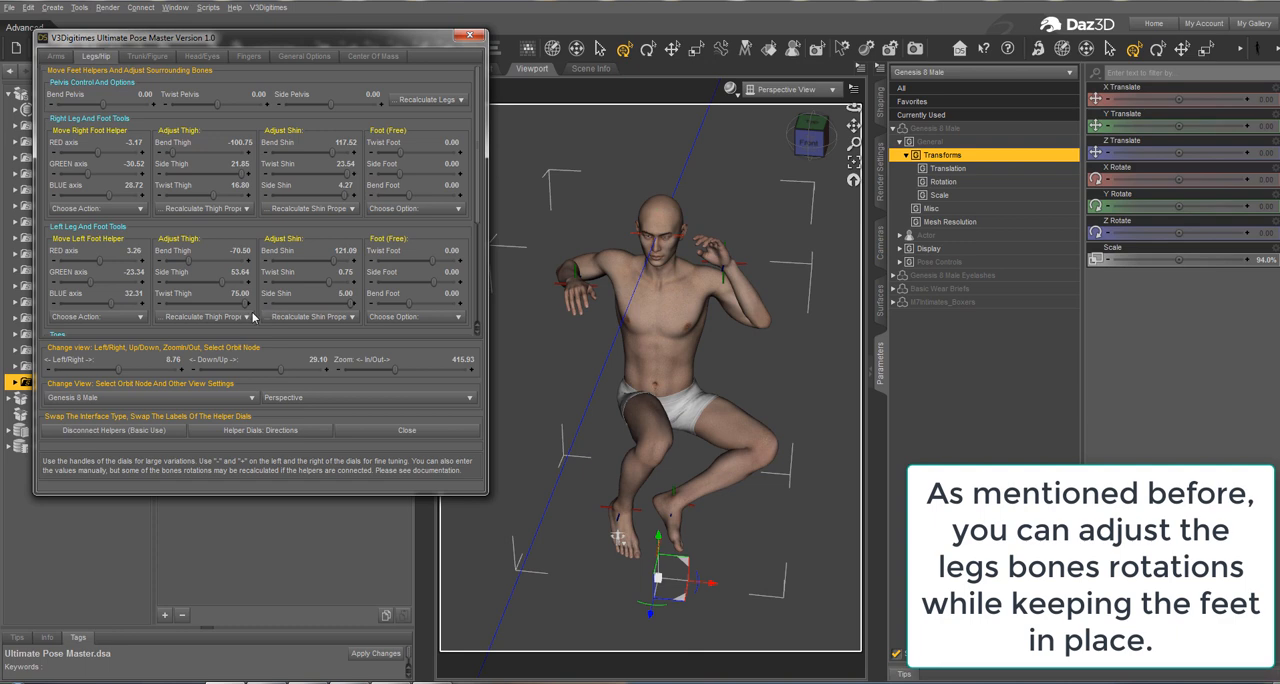
drag(208, 200, 178, 207)
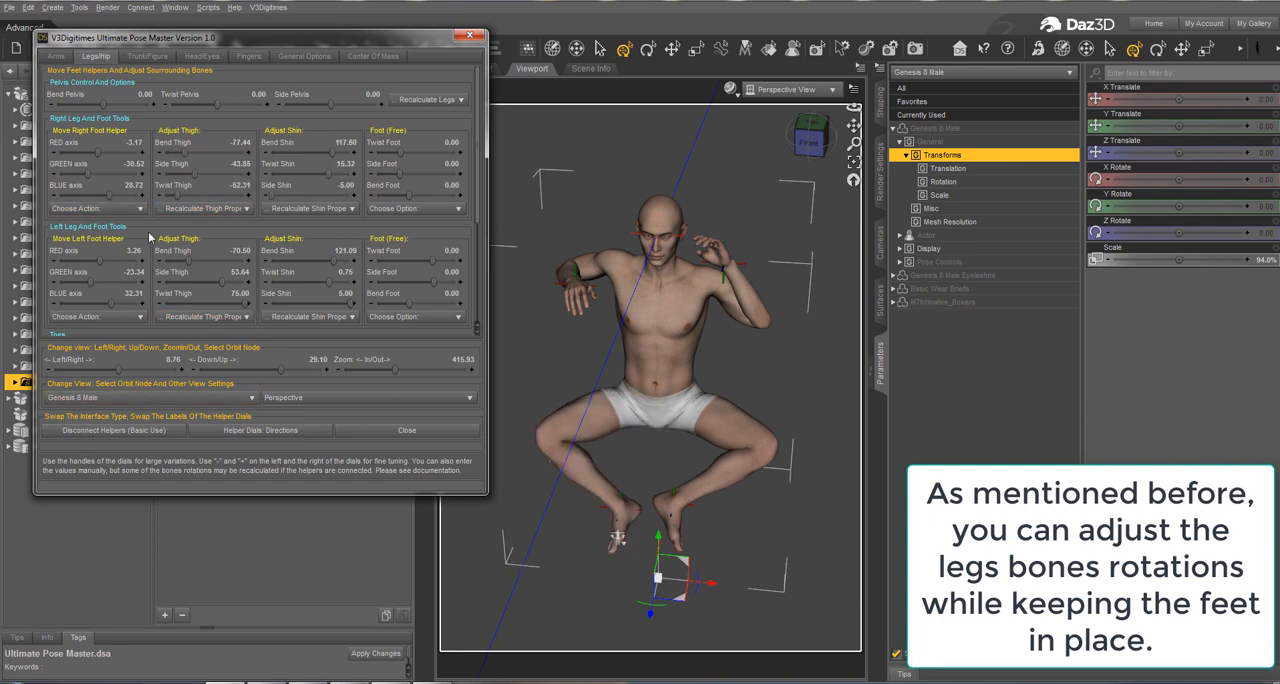
Step: Raise the right foot helper in small increments to -17.52 on the GREEN axis
click(142, 174)
click(142, 174)
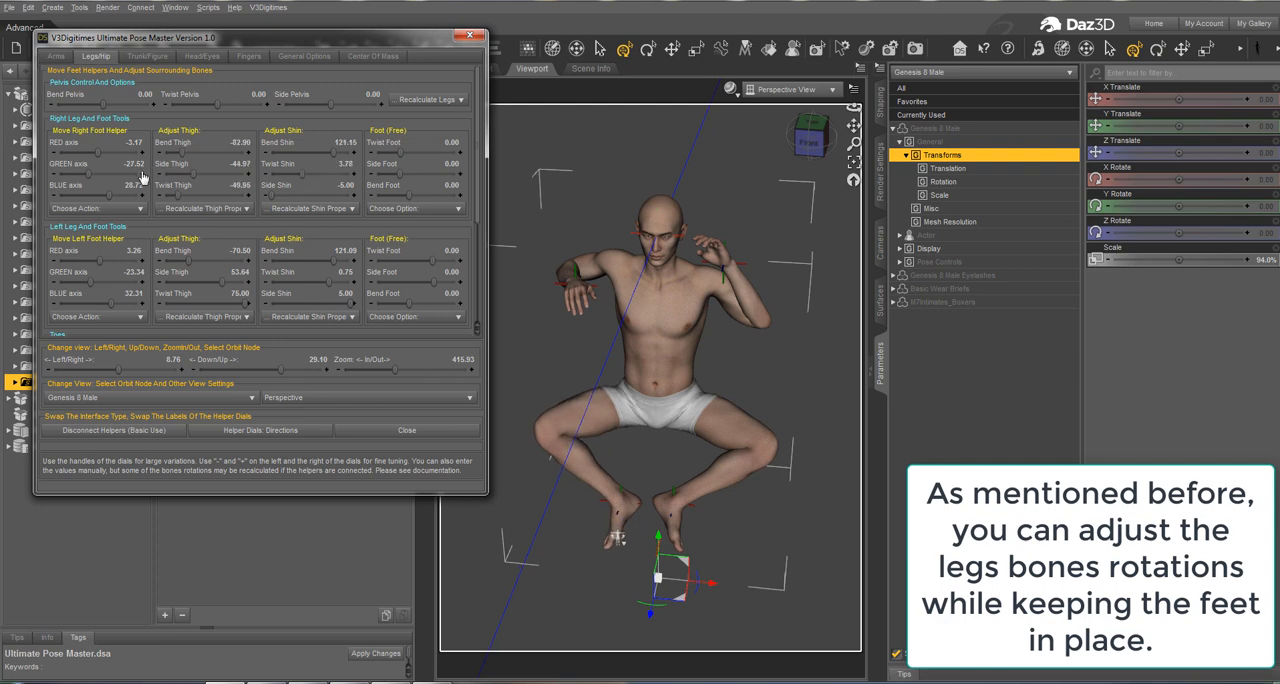
click(142, 174)
click(142, 174)
click(142, 174)
click(142, 174)
click(142, 174)
click(142, 174)
click(142, 174)
click(142, 174)
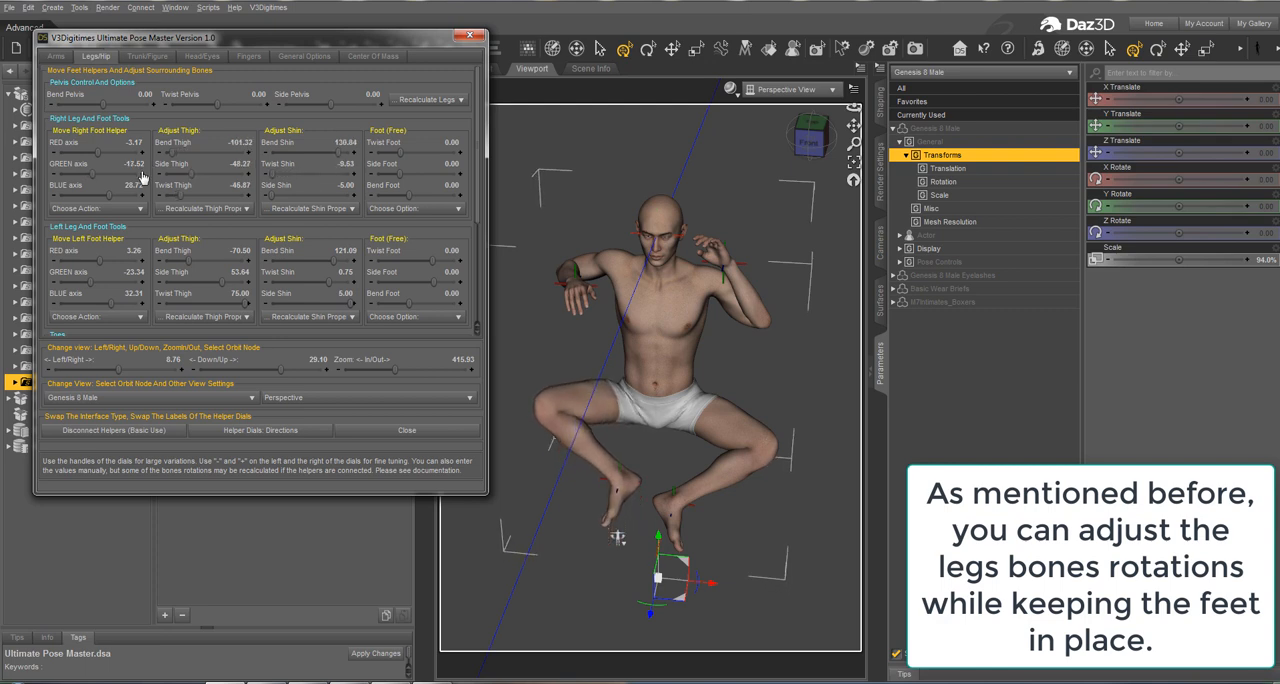
Step: Raise the left foot helper in small increments to -9.34 on the GREEN axis
click(142, 284)
click(142, 284)
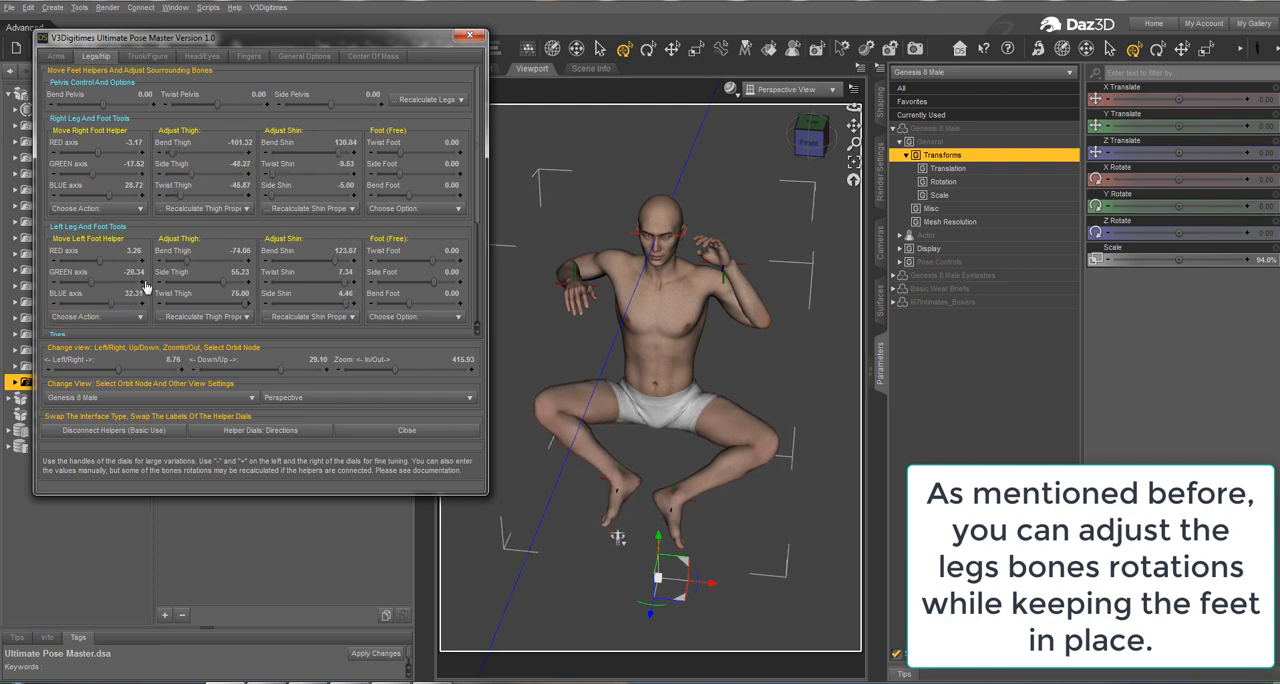
click(142, 284)
click(142, 285)
click(142, 285)
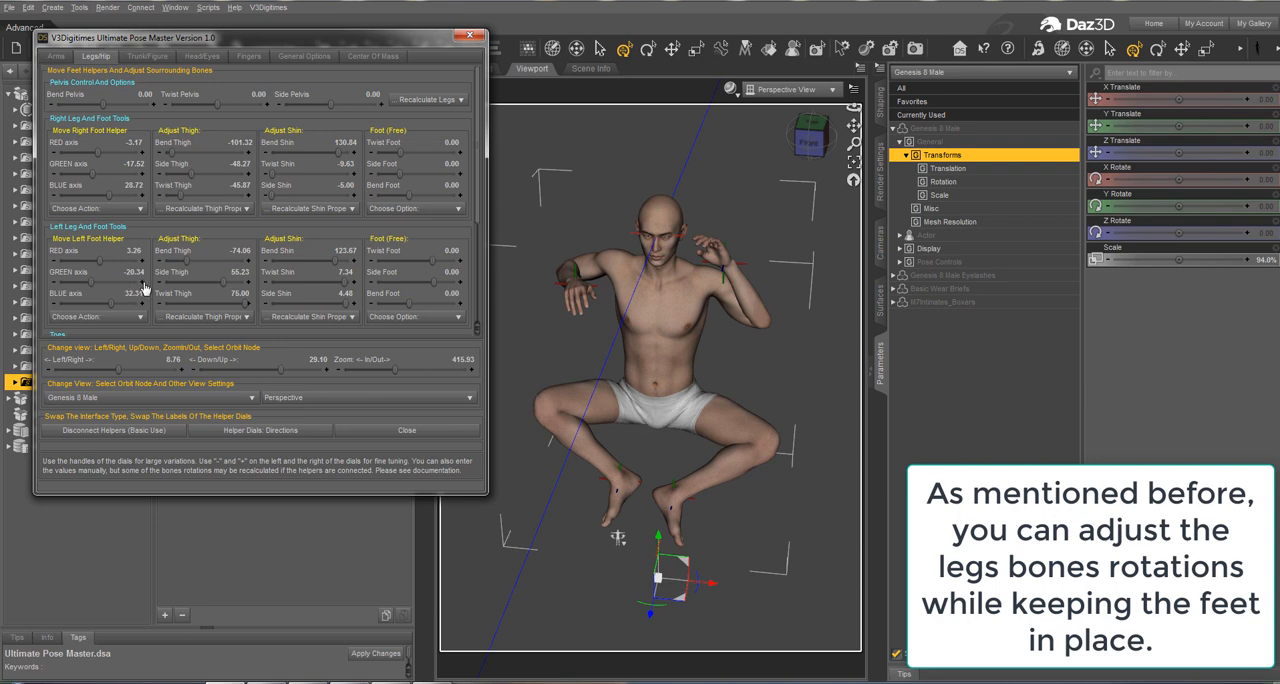
click(142, 285)
click(142, 285)
click(142, 285)
click(142, 285)
click(142, 285)
click(142, 285)
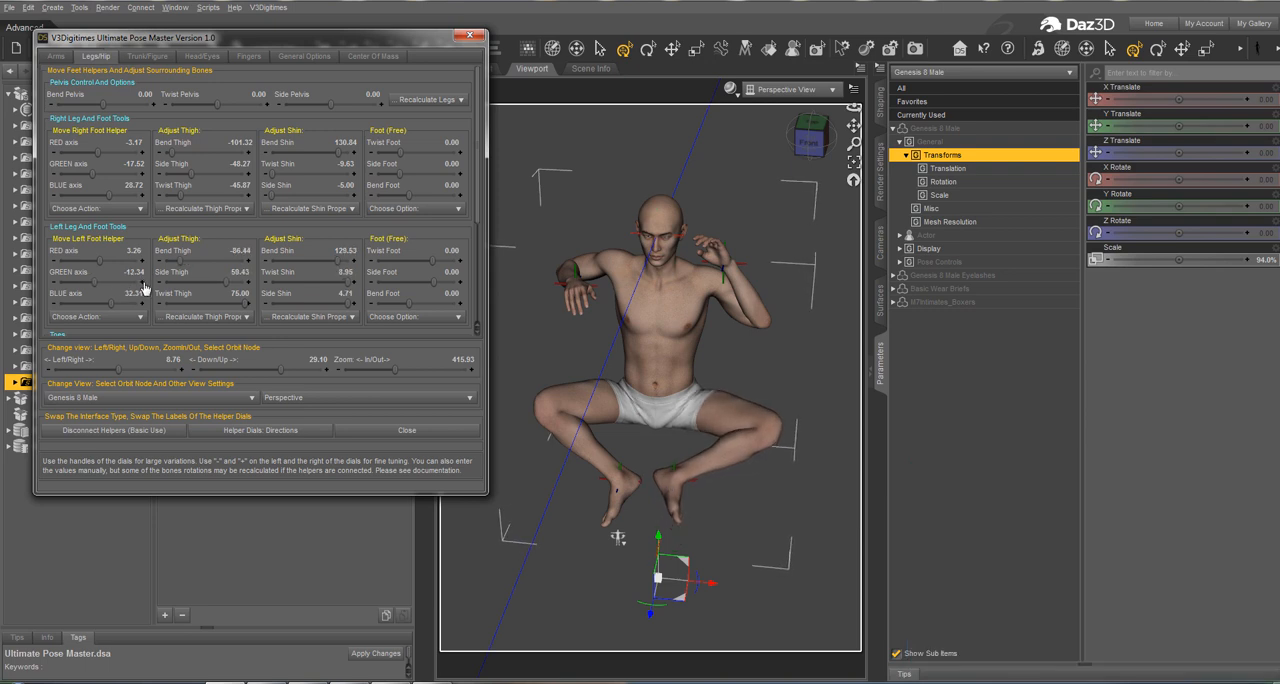
click(142, 285)
click(142, 285)
click(142, 285)
Step: Using a side view at about 76.86 Left/Right and 0.00 Down/Up, set the left foot helper's GREEN axis to -4.34
drag(111, 374, 143, 364)
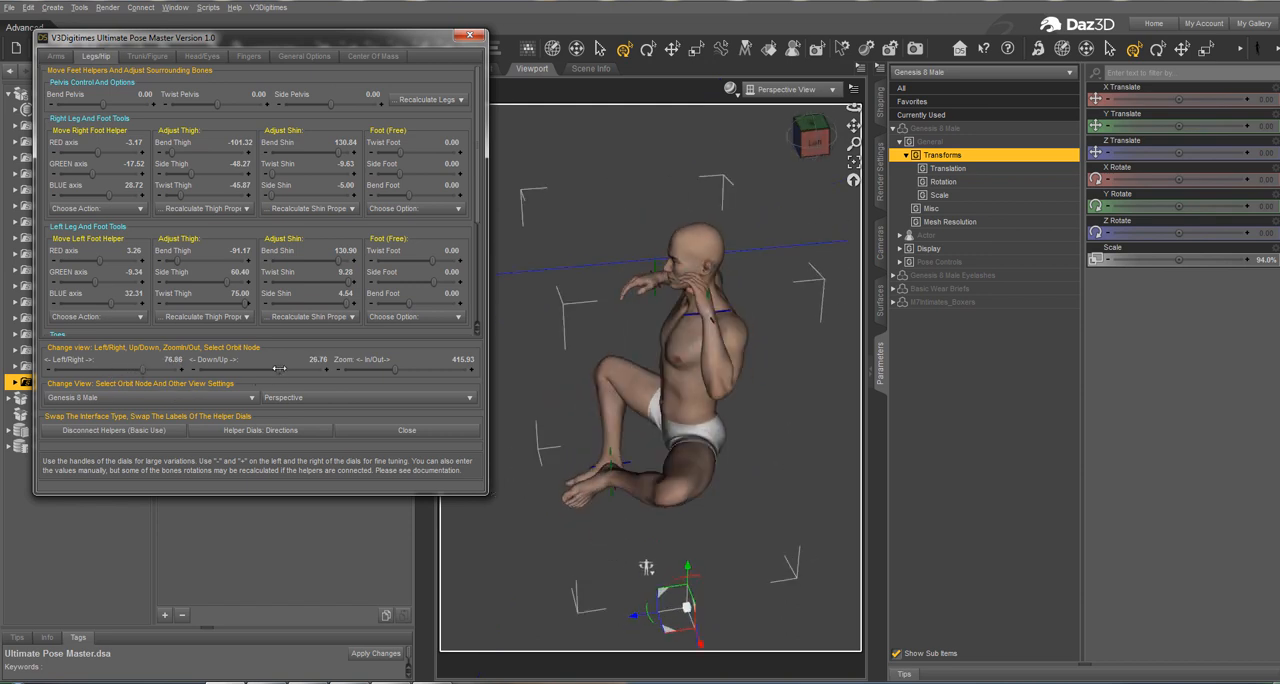
drag(280, 369, 257, 360)
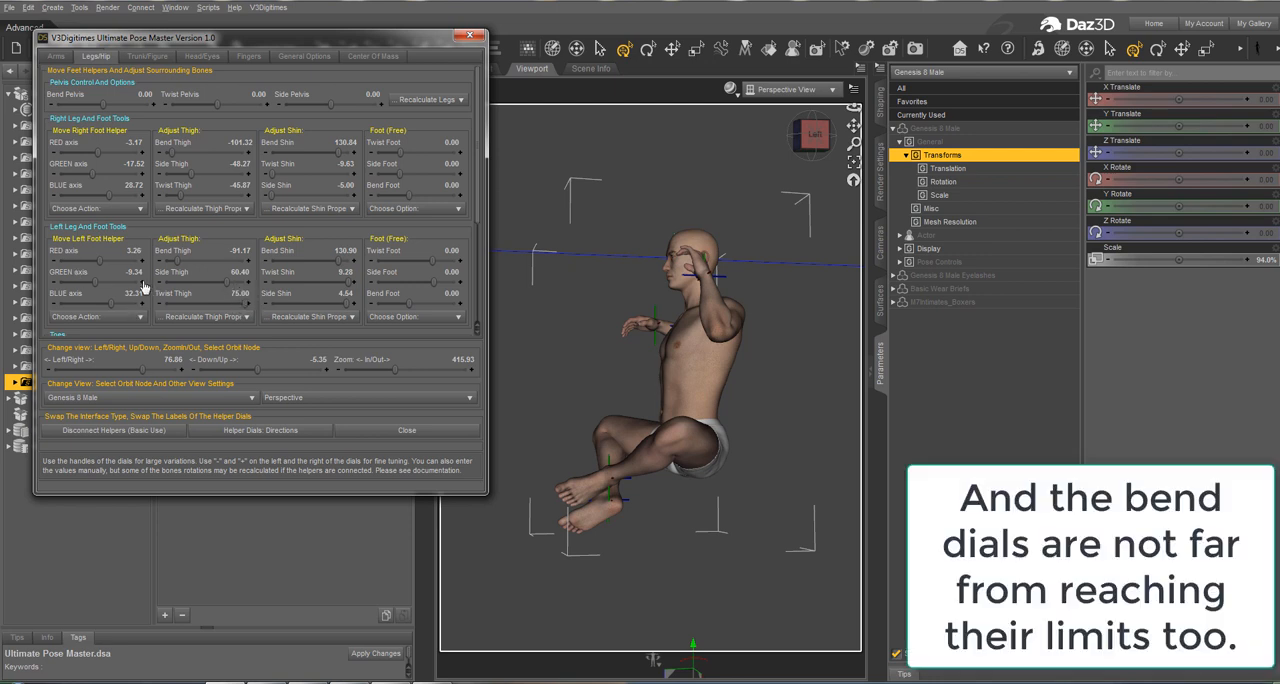
click(142, 283)
click(142, 283)
click(142, 283)
click(142, 283)
click(142, 283)
click(142, 283)
click(142, 283)
click(142, 283)
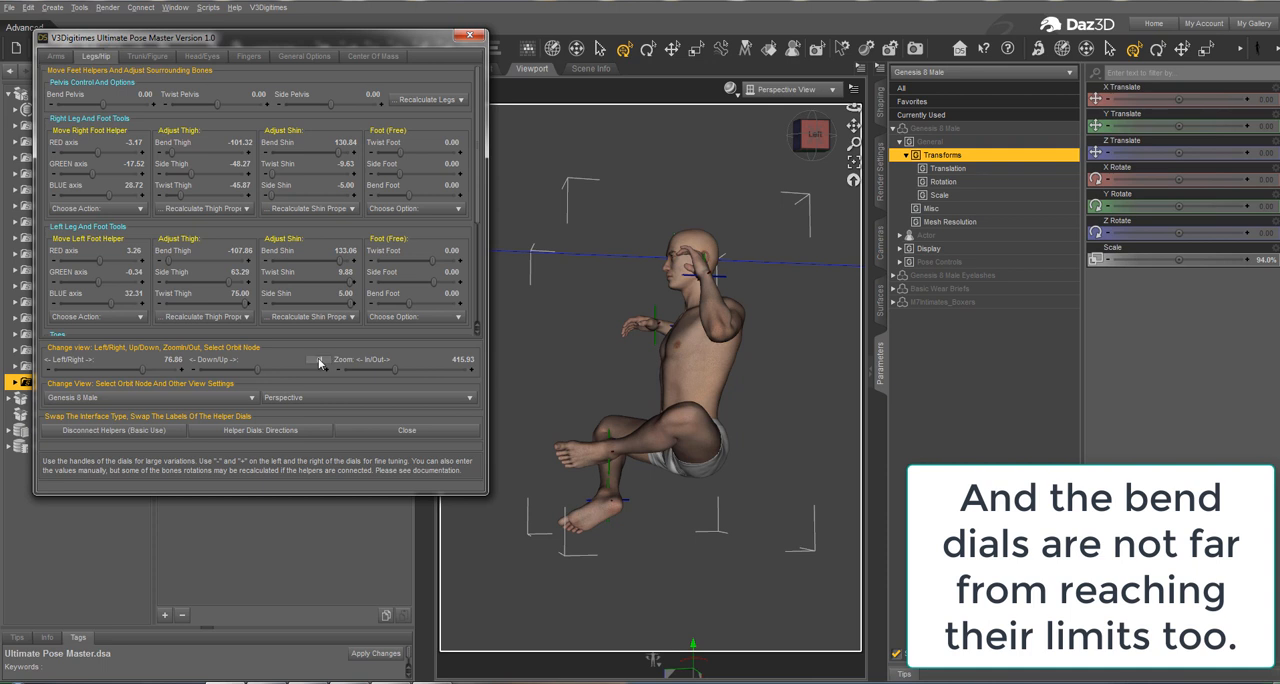
key(Return)
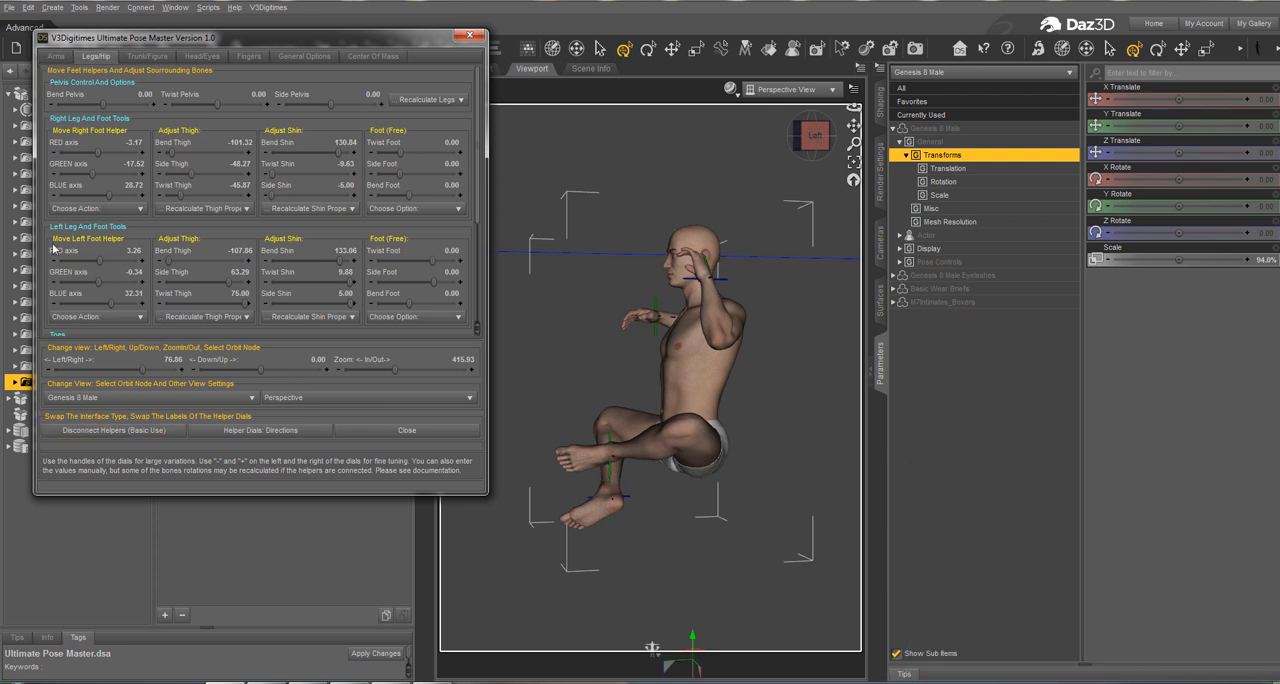
click(55, 284)
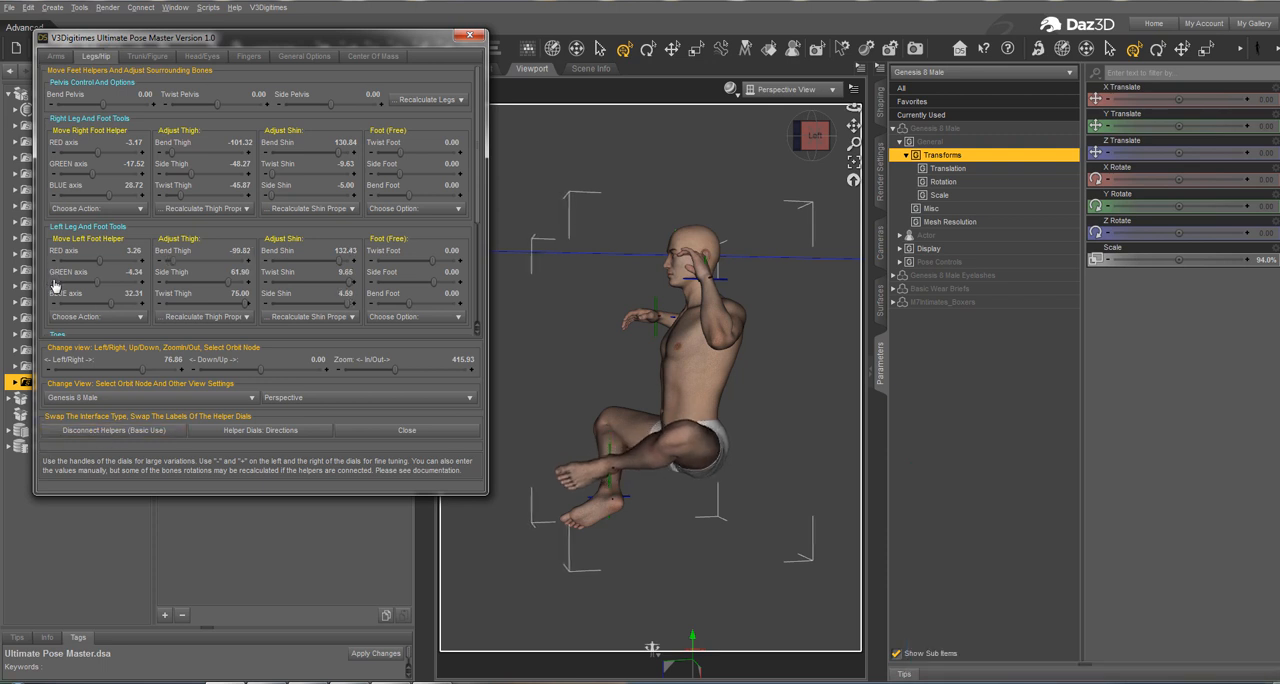
Step: Raise the right foot helper to -2.52 on the GREEN axis and turn the view to about 12.65 Left/Right
click(142, 175)
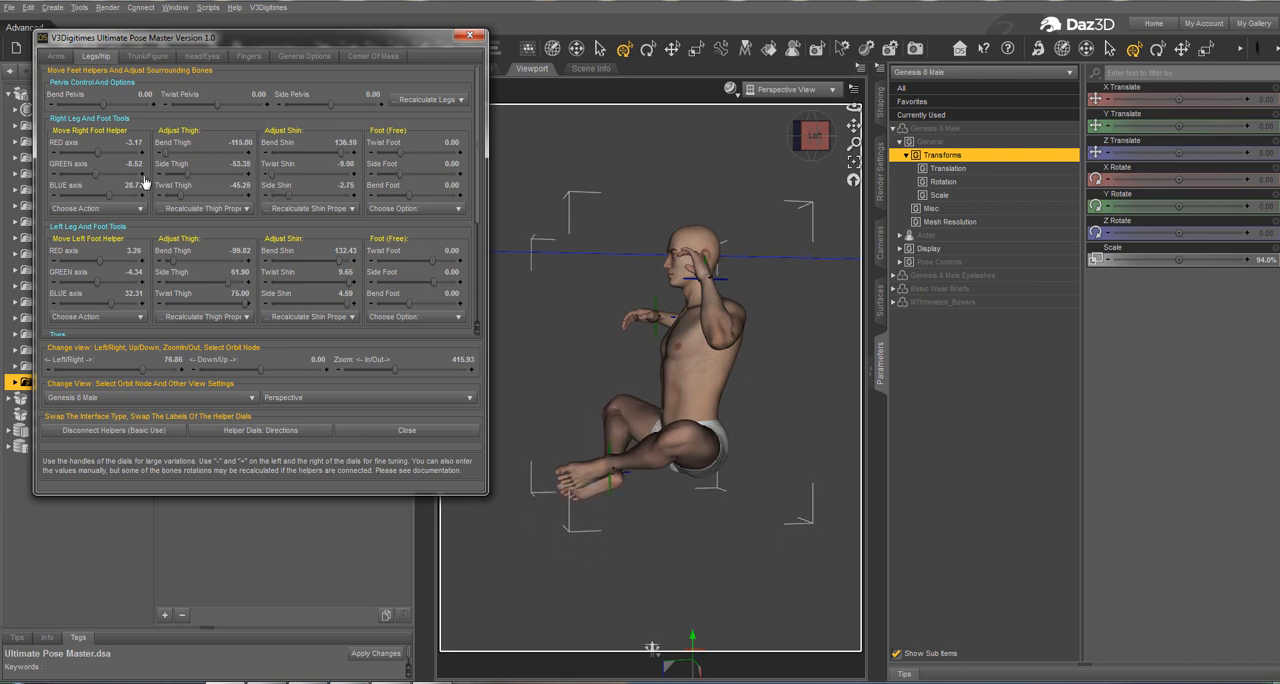
click(142, 175)
click(142, 175)
click(142, 175)
click(142, 175)
click(142, 175)
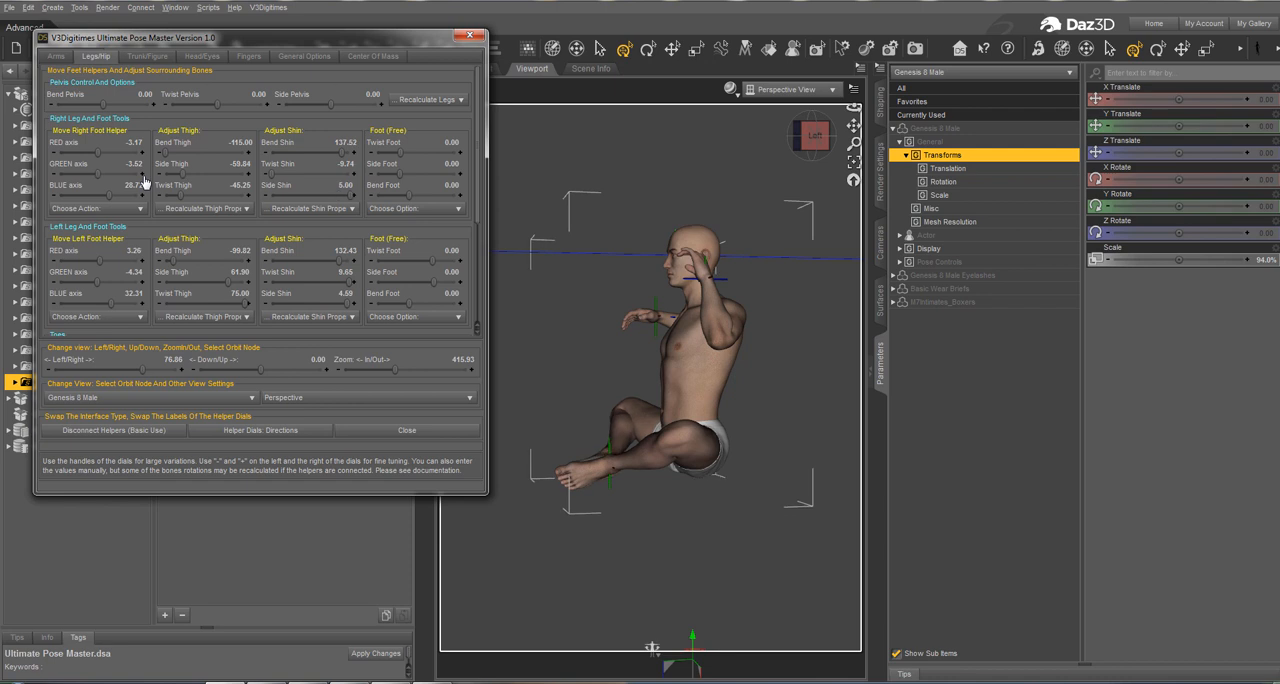
click(142, 175)
drag(142, 366, 120, 370)
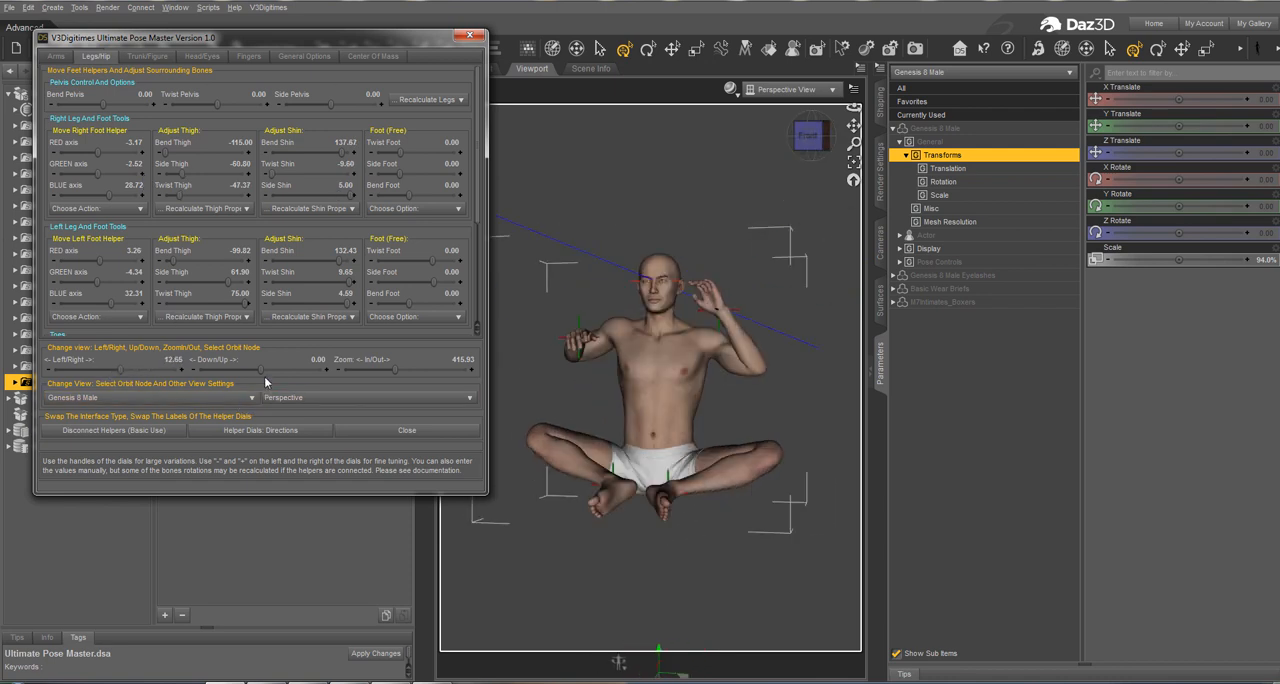
Step: From a raised view at about 54.00 Down/Up, with axis colours on the helper dials, move the right foot helper to 13.83 on the RED axis
drag(261, 370, 306, 372)
drag(305, 496, 298, 487)
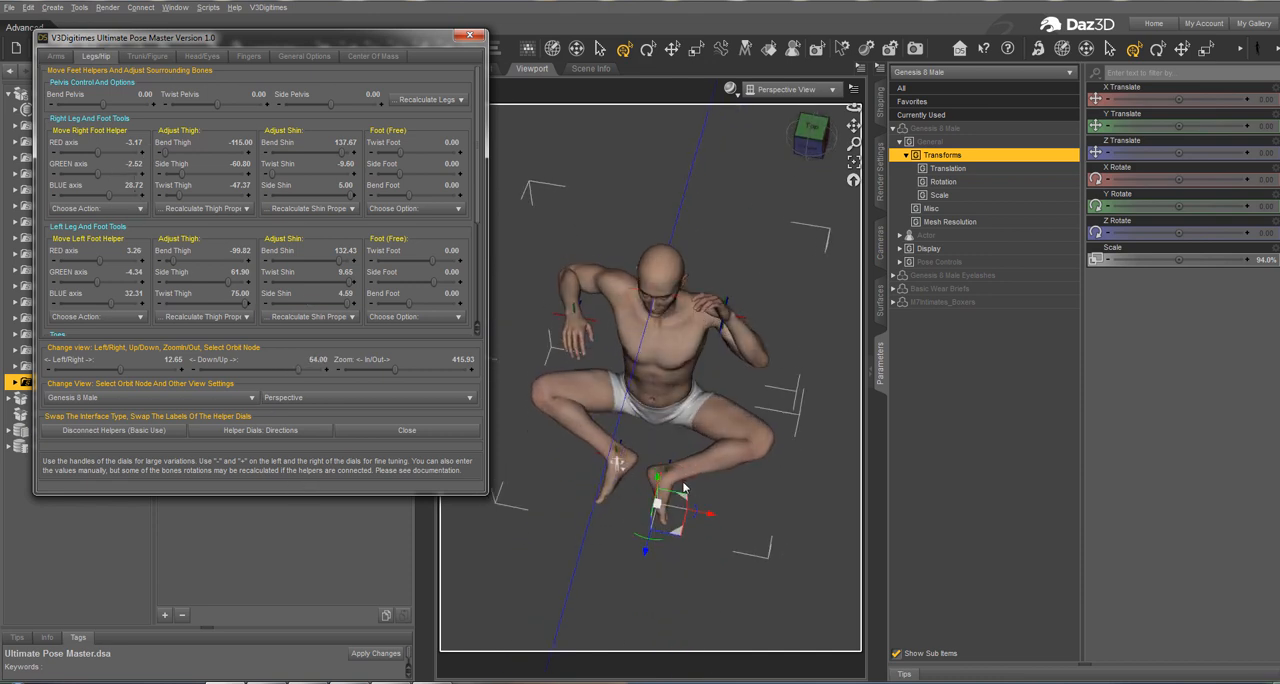
click(291, 439)
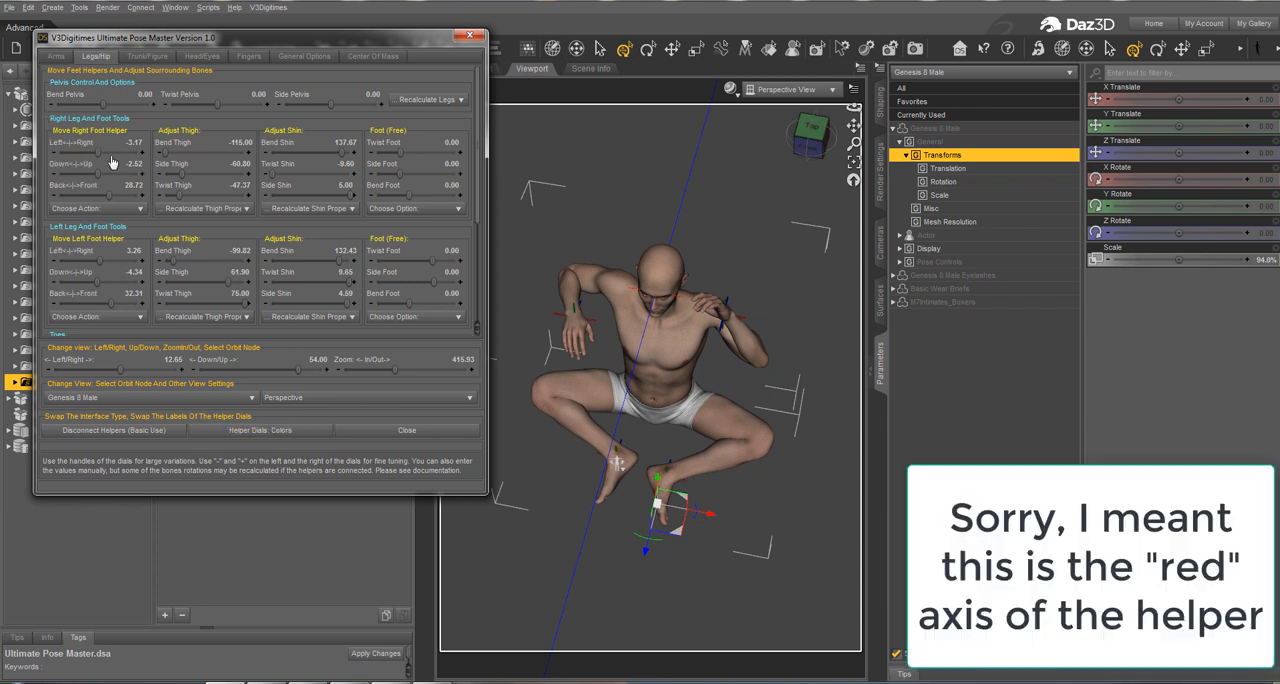
click(272, 430)
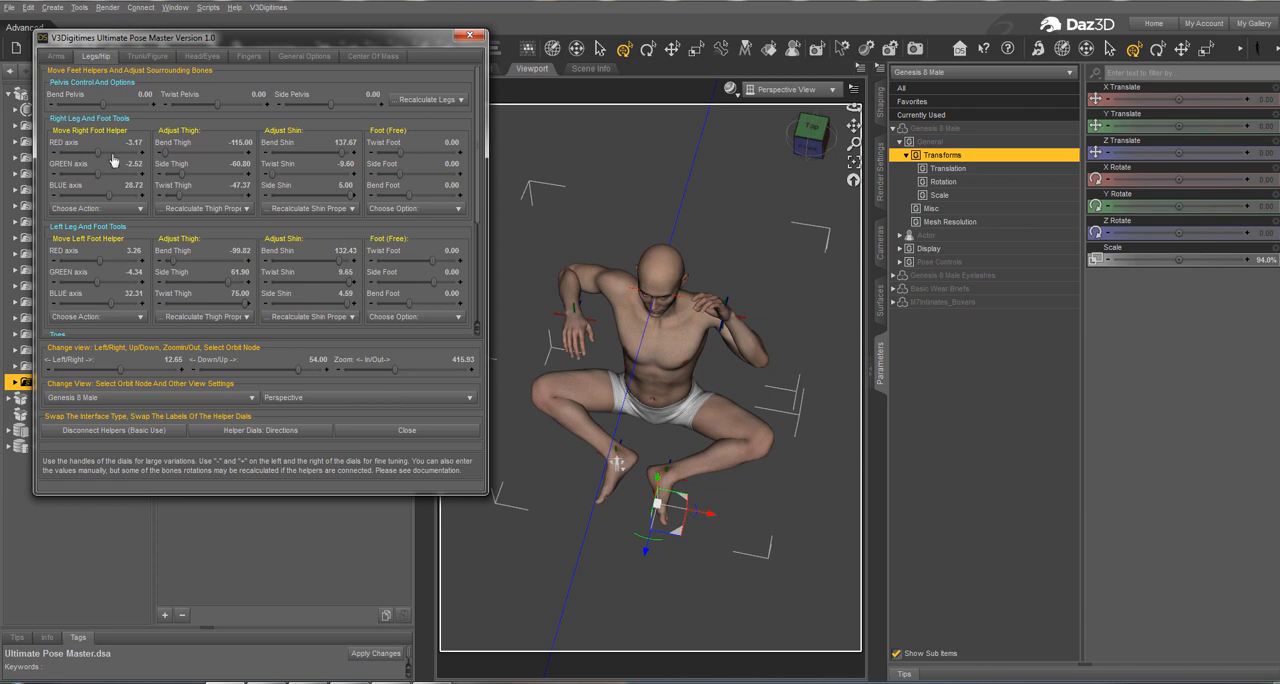
drag(113, 160, 142, 158)
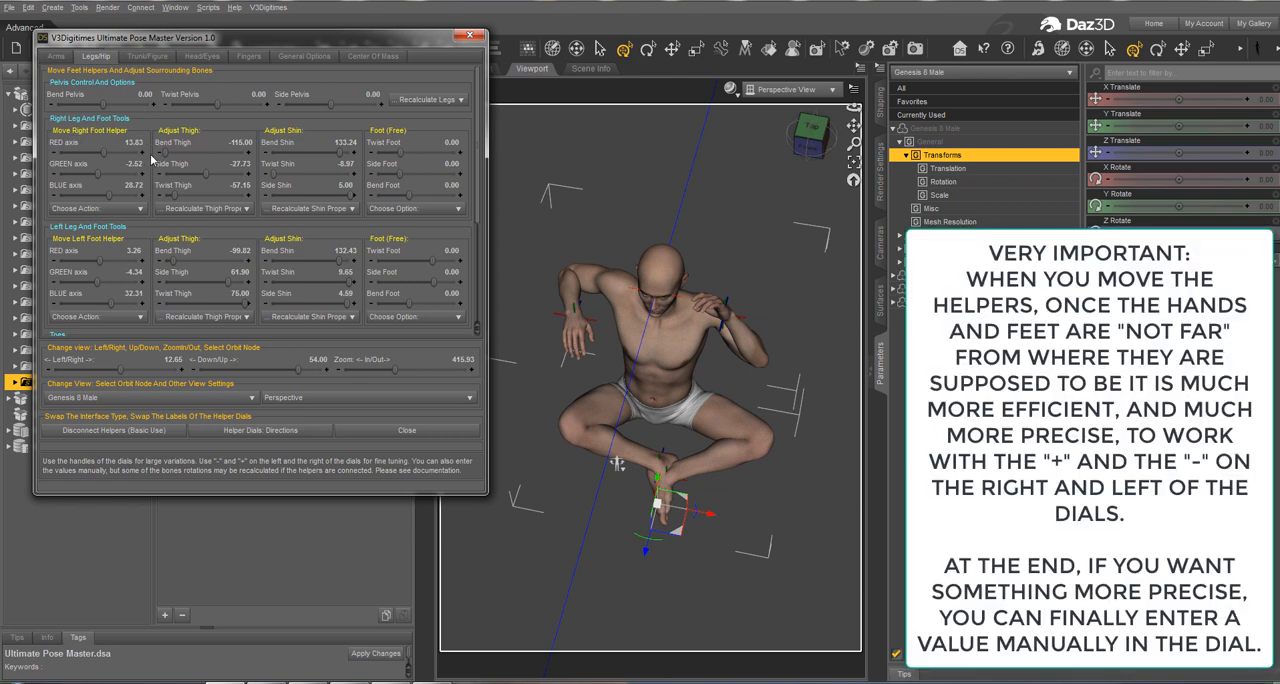
Step: Fine-tune the left foot helper's GREEN axis to -3.34
click(56, 286)
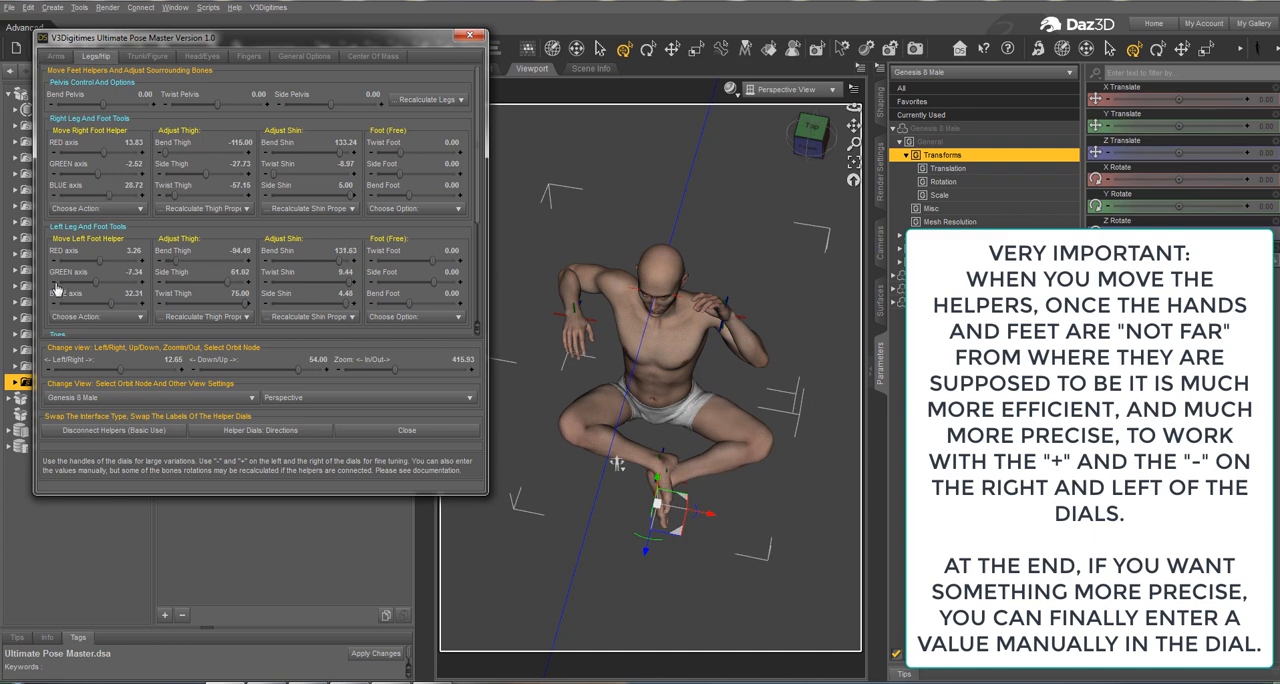
click(142, 285)
click(142, 285)
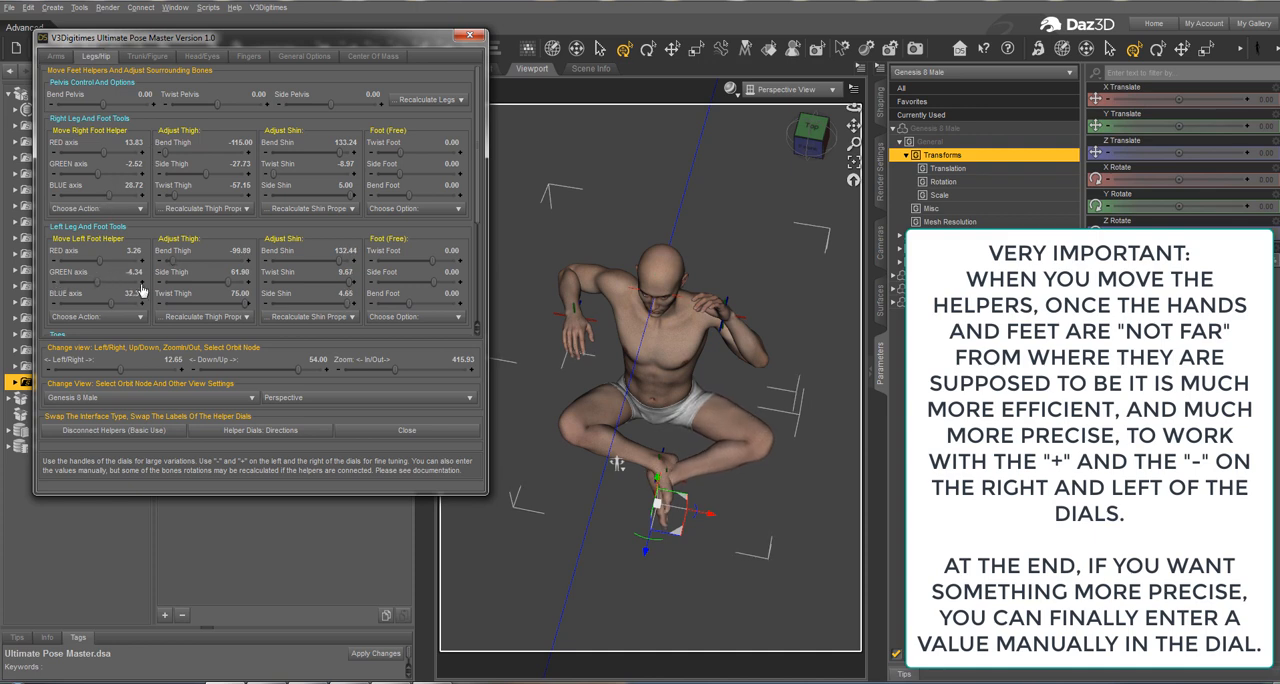
click(142, 285)
click(142, 285)
Step: Move the left foot helper in small increments to -14.74 on the RED axis
click(56, 265)
click(56, 266)
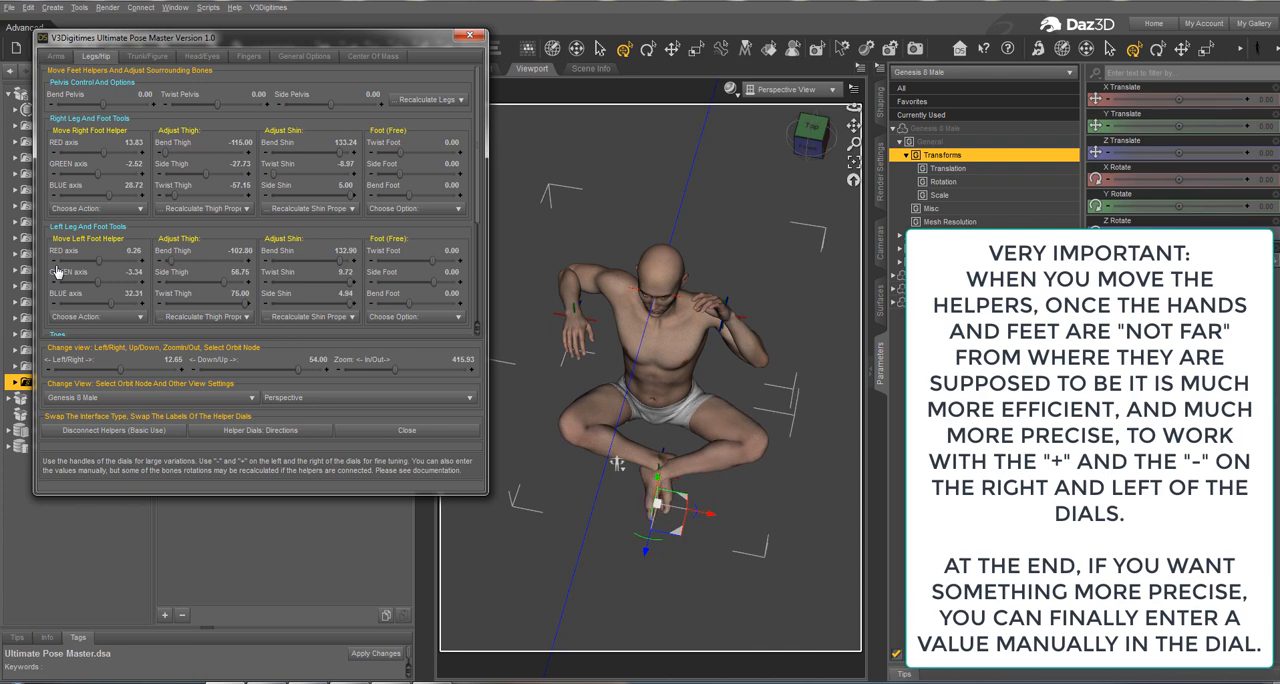
click(56, 266)
click(56, 266)
click(56, 266)
click(56, 266)
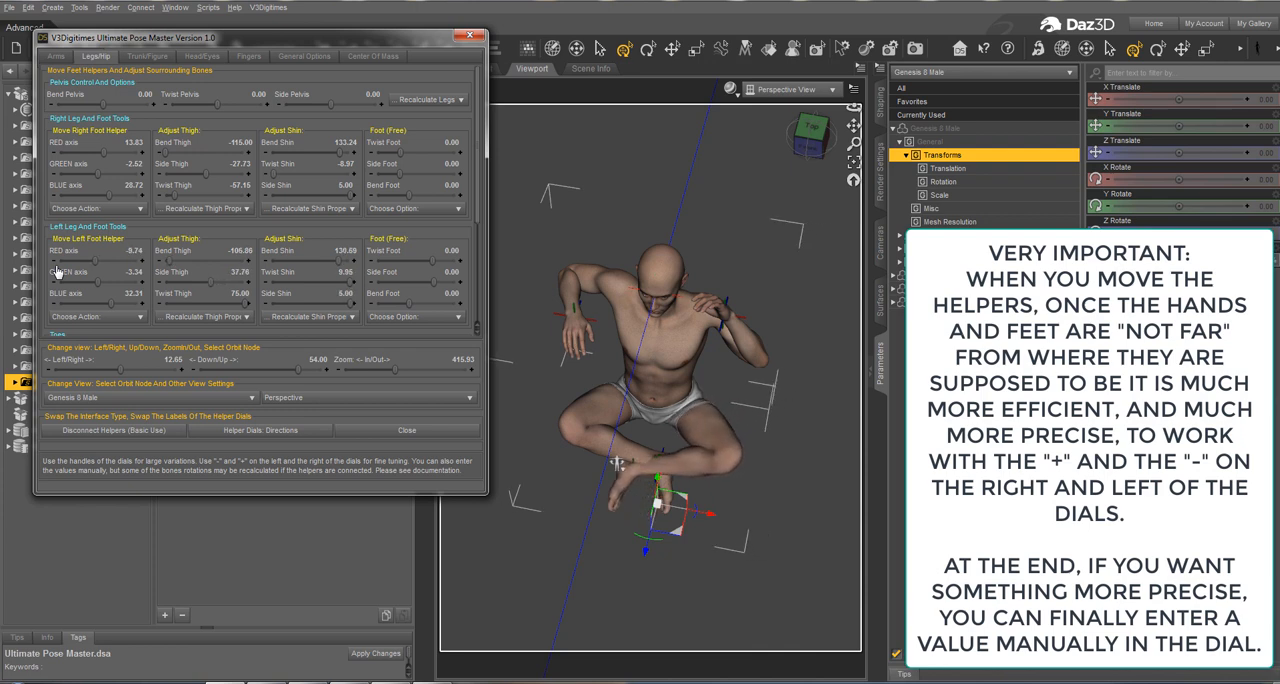
click(56, 266)
click(56, 266)
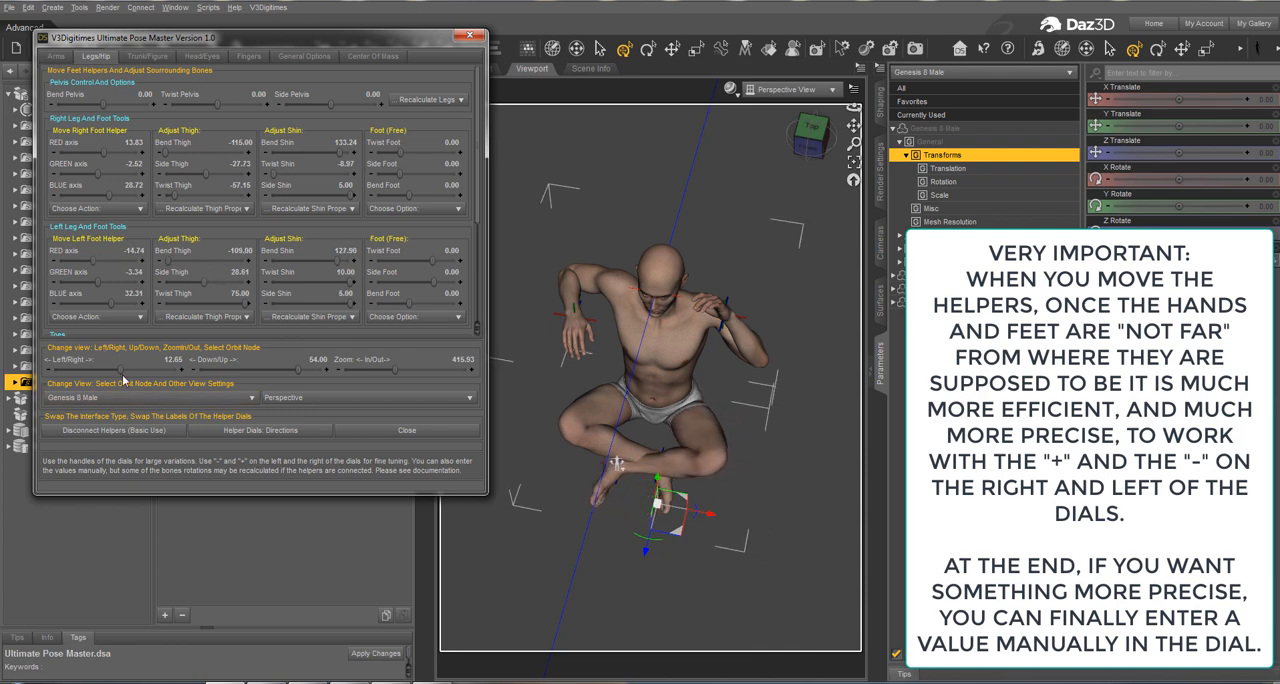
Step: Examine the crossed legs from the side and front, and review the pelvis recalculation options and the right foot helper's actions
drag(120, 371, 103, 371)
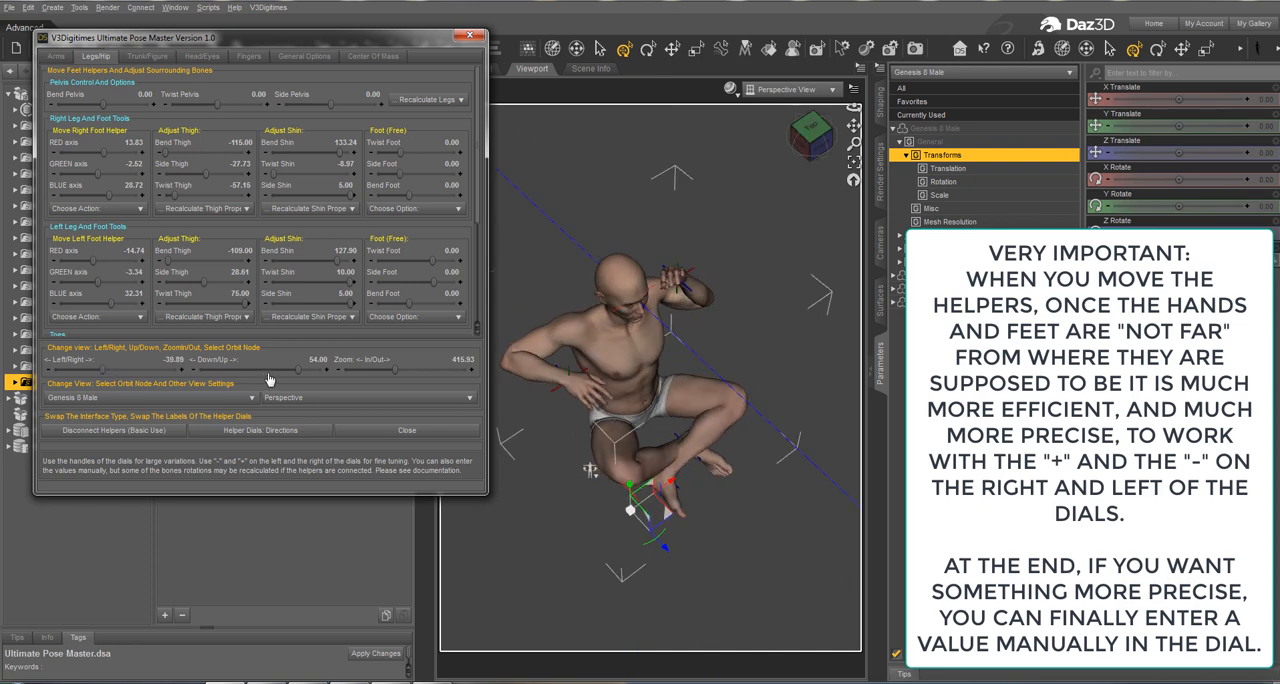
drag(296, 371, 264, 368)
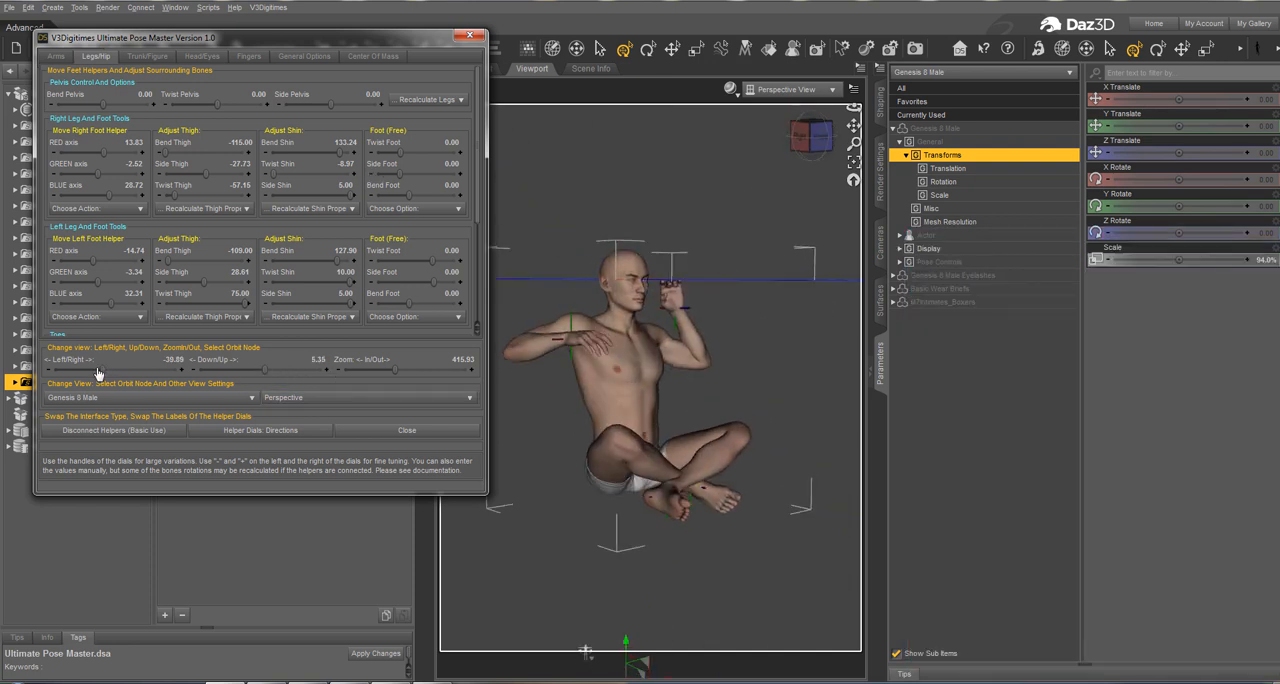
mouse_move(98, 373)
mouse_down()
mouse_move(134, 372)
mouse_move(117, 382)
mouse_up()
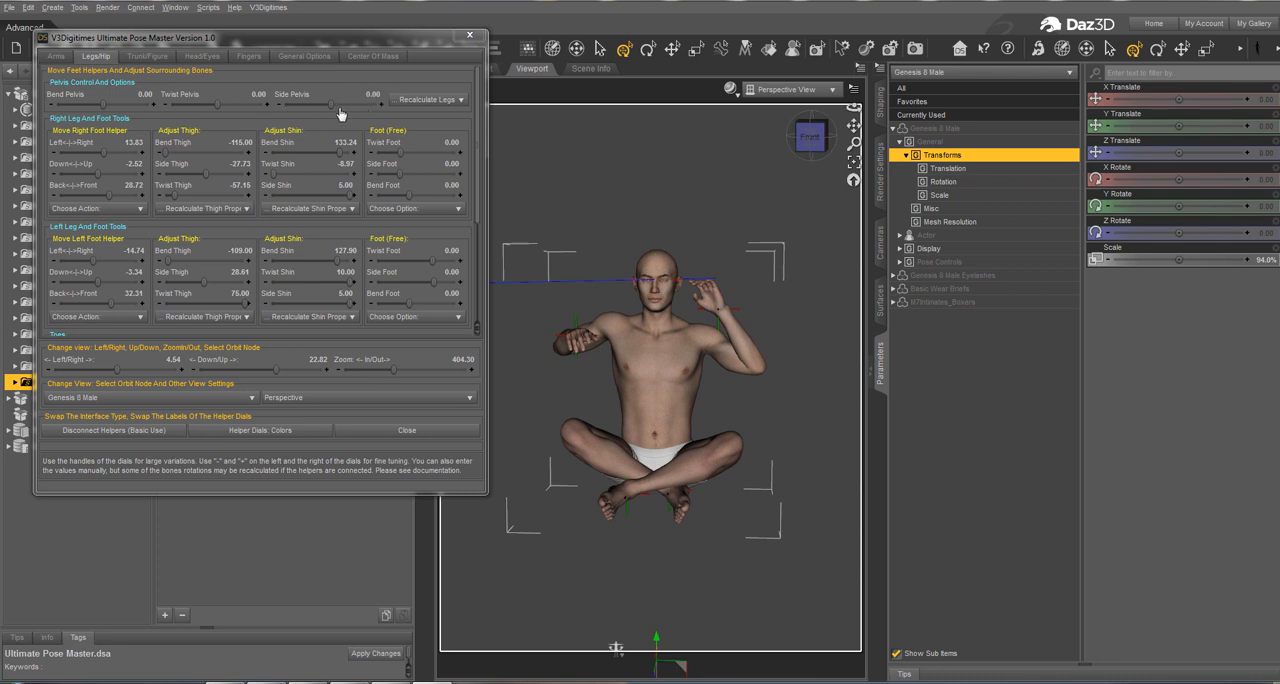
click(410, 101)
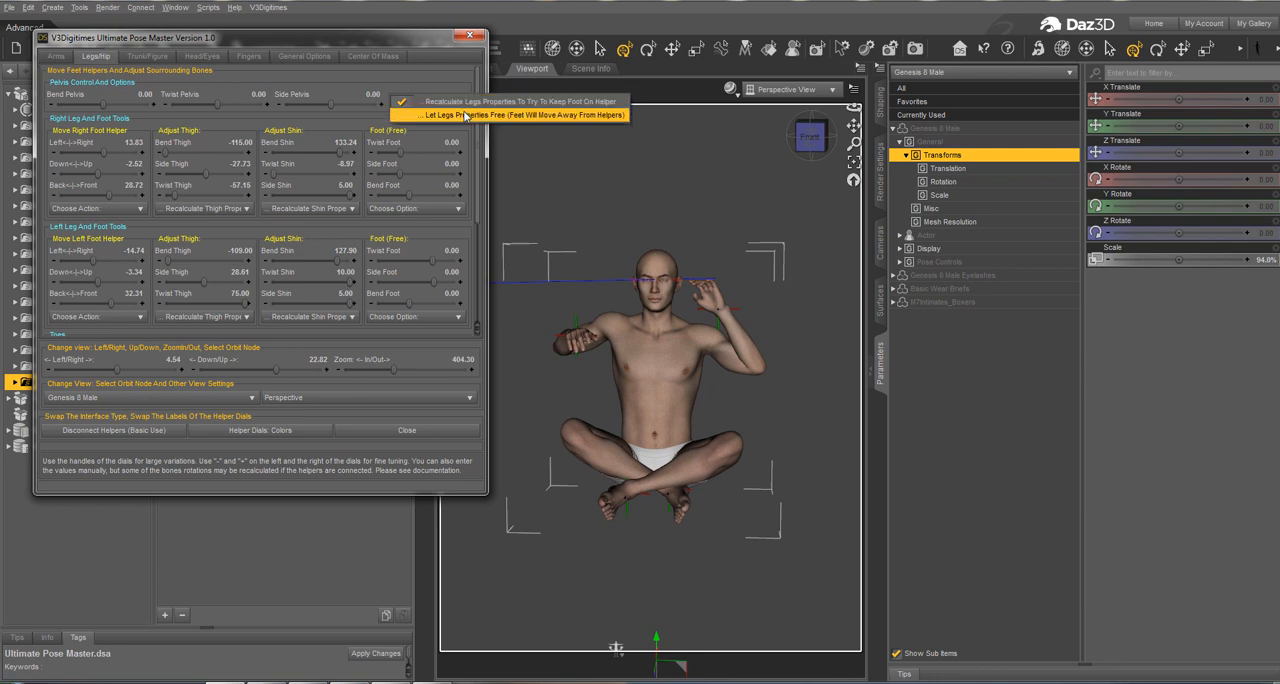
click(440, 101)
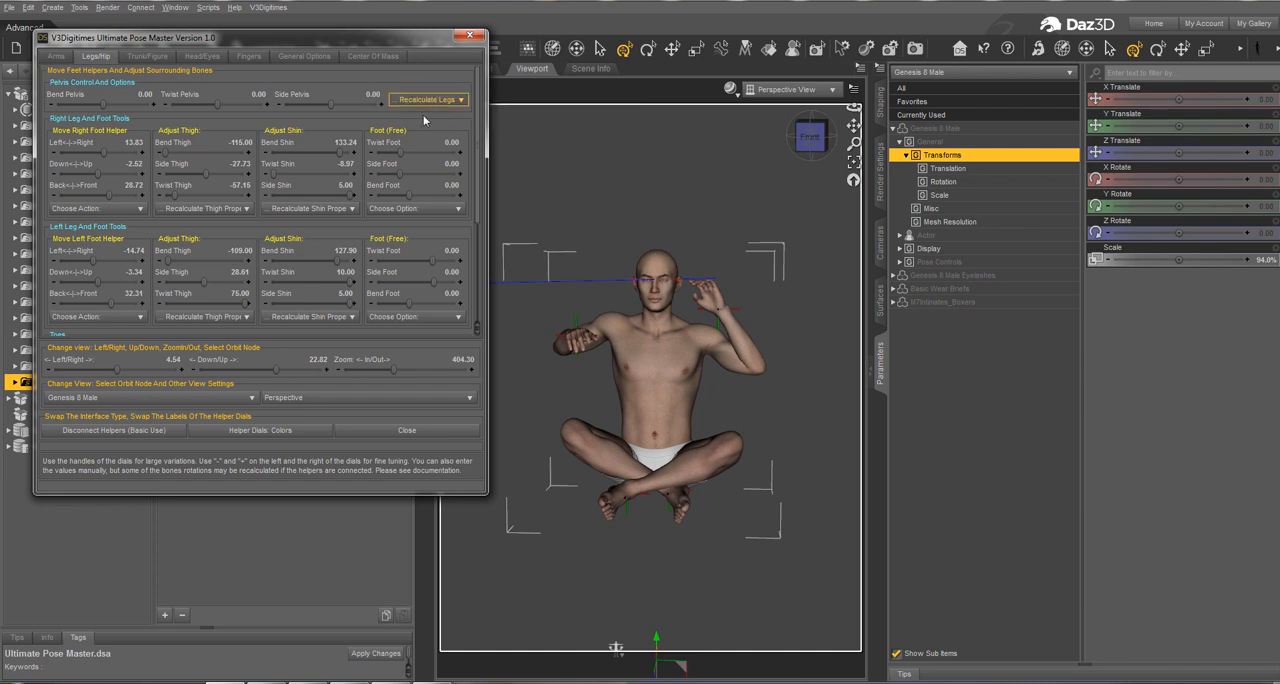
click(128, 210)
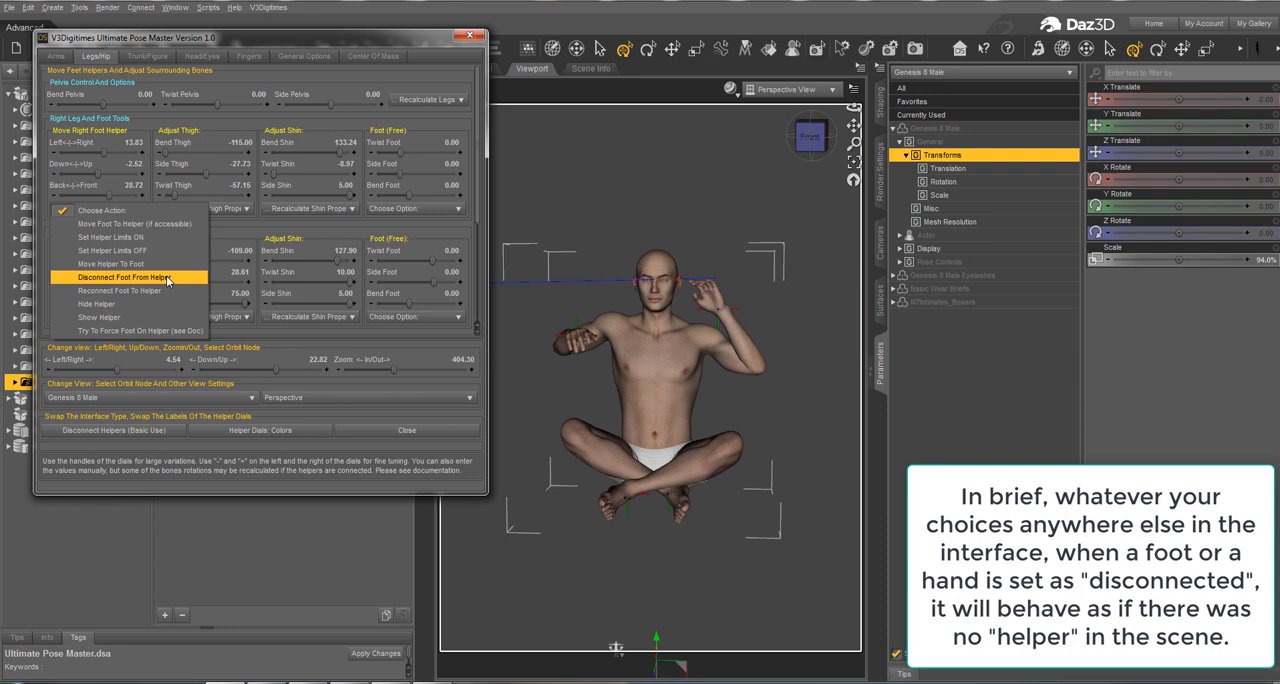
click(384, 77)
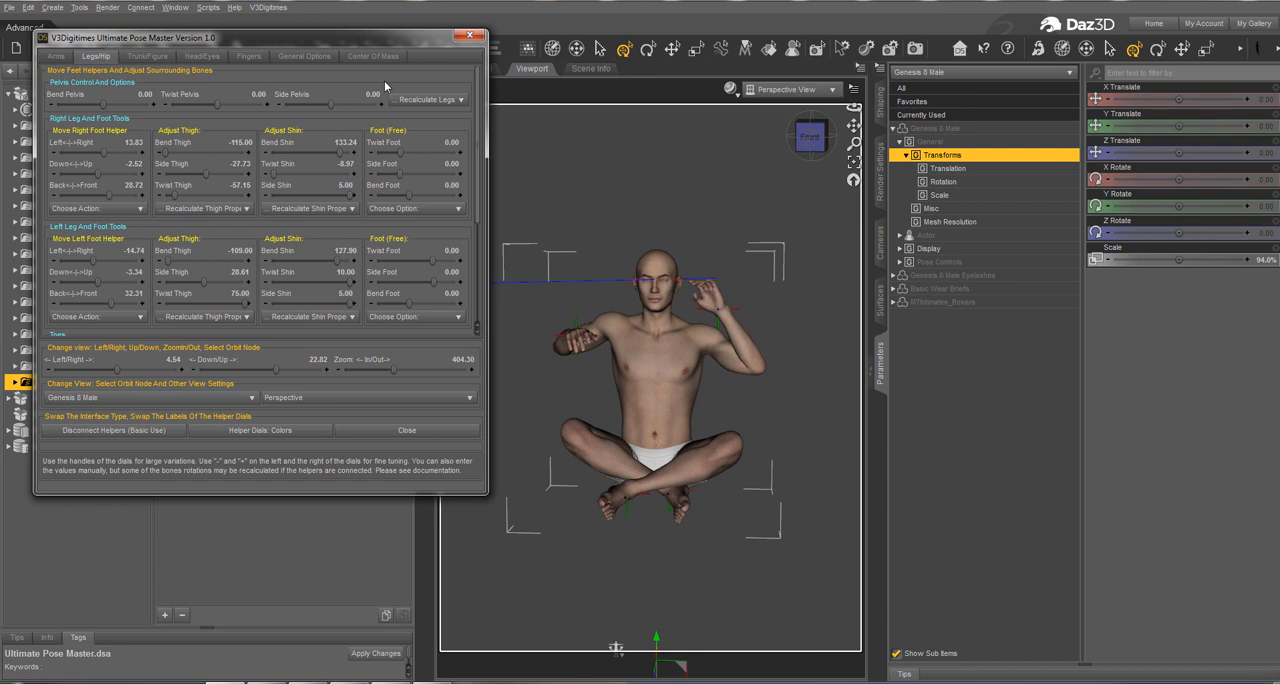
click(450, 100)
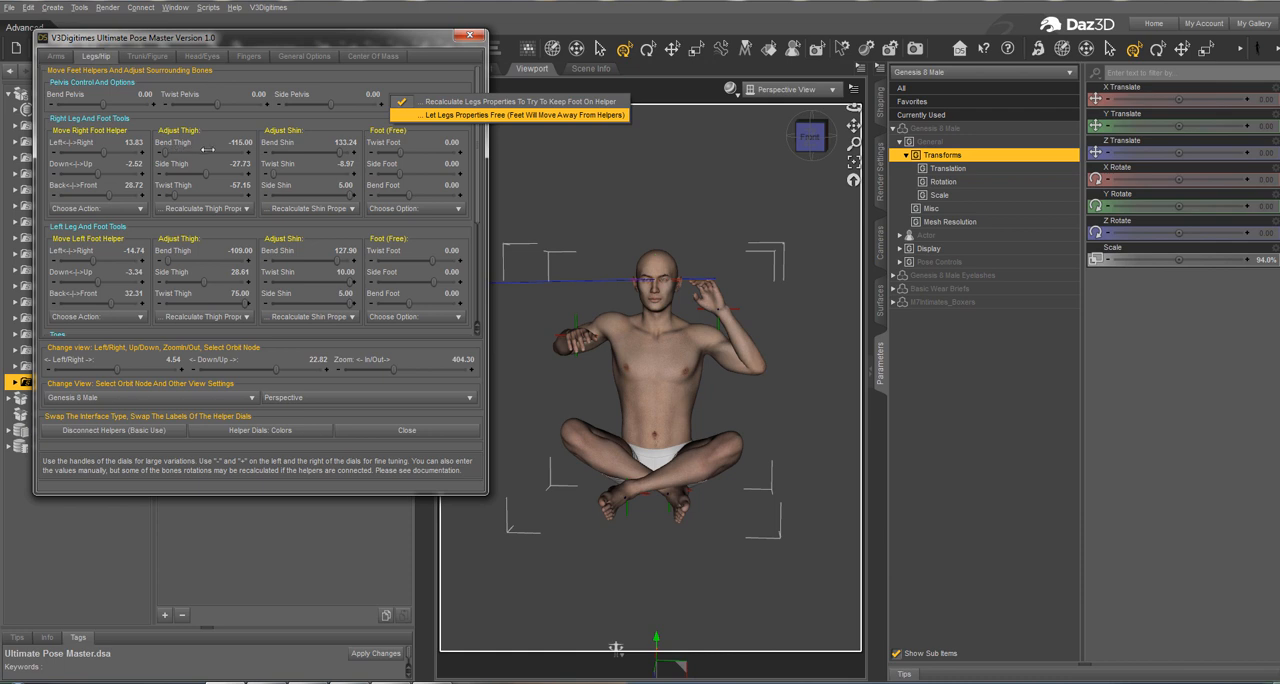
click(413, 75)
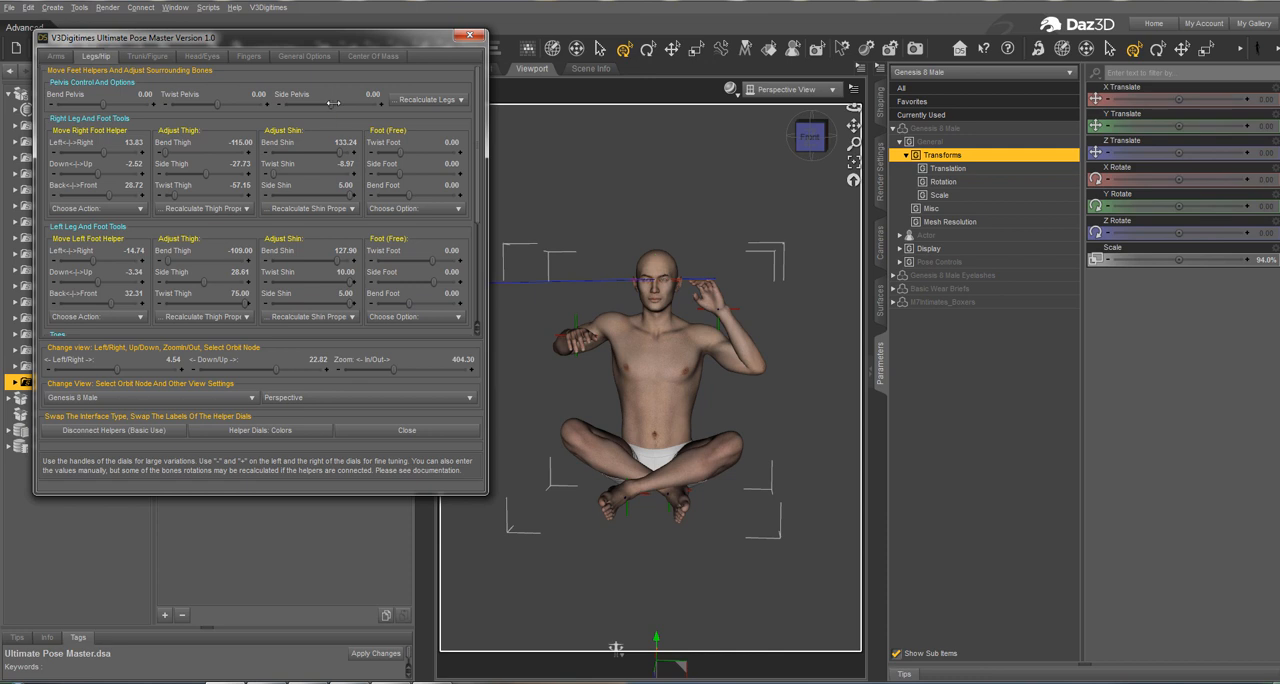
Step: Set Side Pelvis to 6.40 with legs recalculated, and try 3.81 with the legs properties left free
mouse_move(333, 103)
mouse_down()
mouse_move(369, 101)
mouse_move(278, 124)
mouse_move(343, 92)
mouse_up()
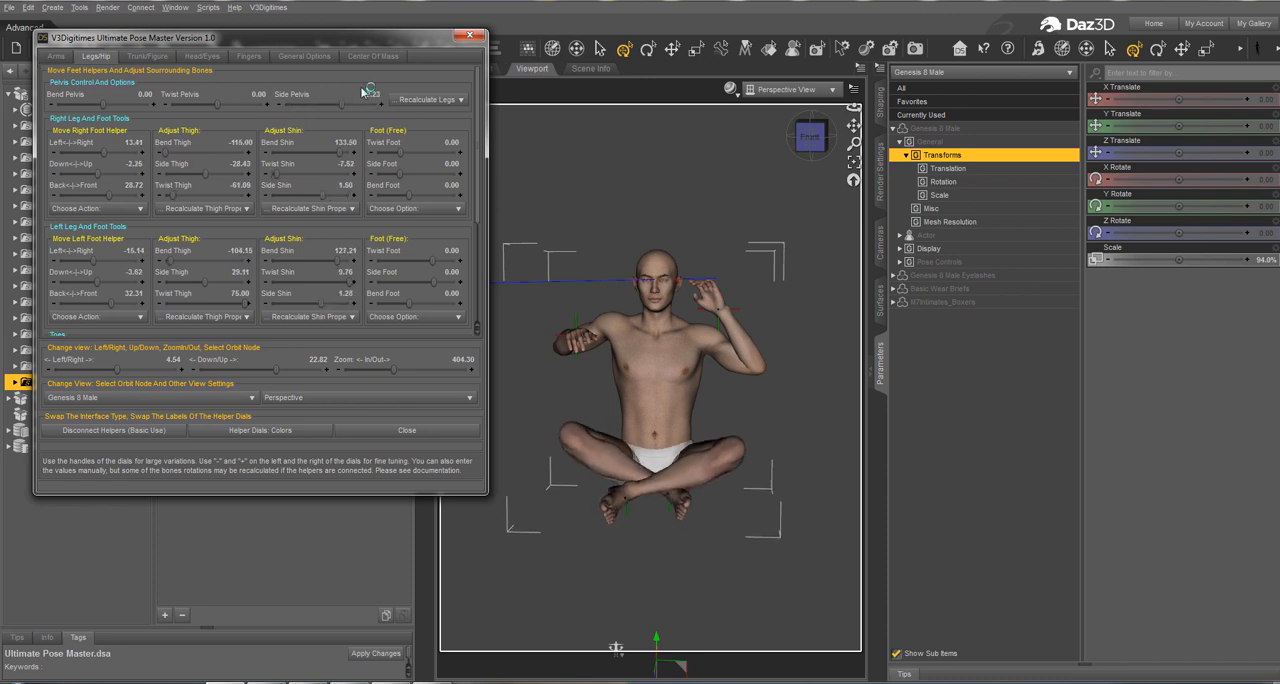
click(421, 101)
click(438, 115)
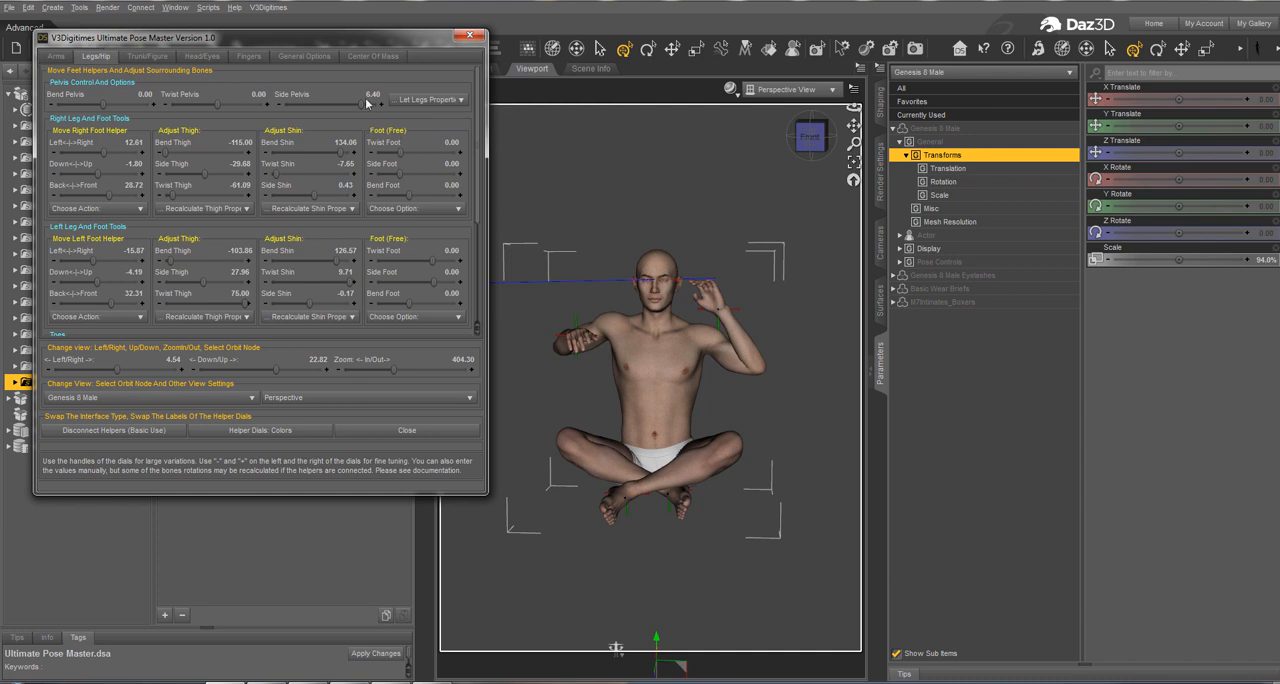
mouse_move(366, 111)
mouse_down()
mouse_move(300, 112)
mouse_move(414, 99)
mouse_move(290, 120)
mouse_move(424, 115)
mouse_move(336, 140)
mouse_move(376, 130)
mouse_move(336, 132)
mouse_move(352, 128)
mouse_up()
Step: With legs properties recalculated to keep the feet on their helpers, set Side Pelvis to 7.70 and Twist Pelvis to -5.00
click(420, 100)
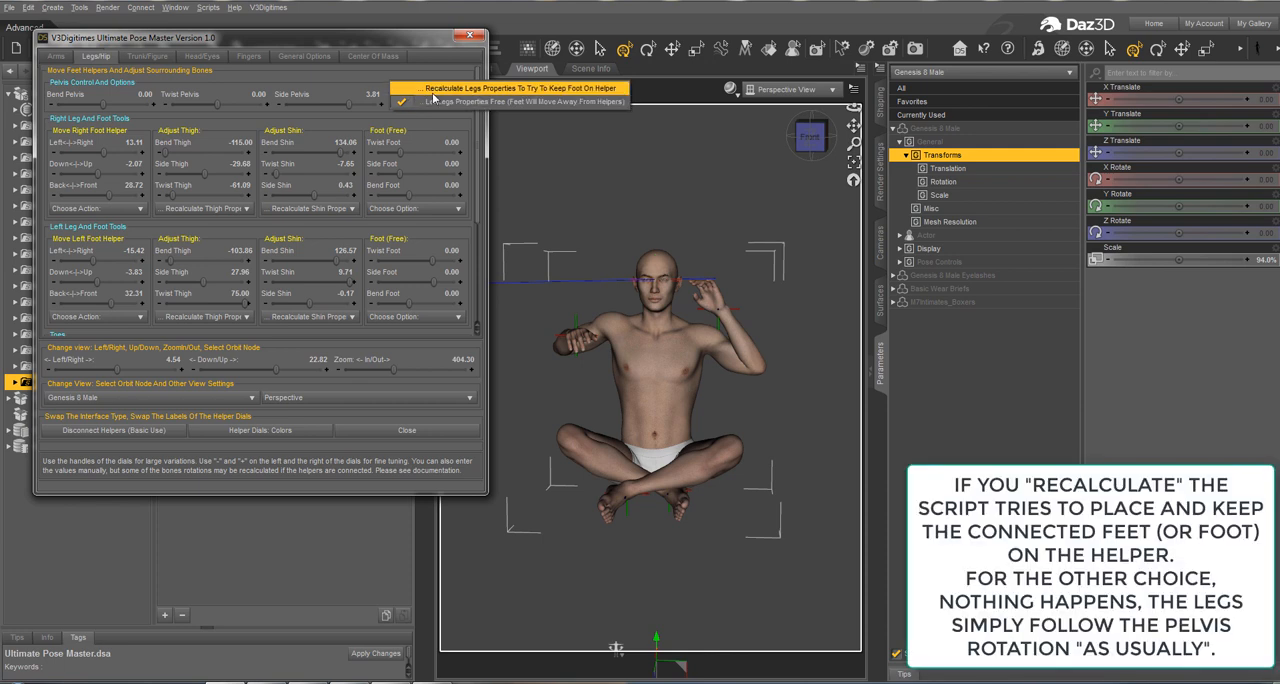
click(433, 92)
mouse_move(348, 104)
mouse_down()
mouse_move(388, 100)
mouse_move(308, 116)
mouse_move(395, 112)
mouse_move(310, 126)
mouse_move(374, 108)
mouse_move(349, 109)
mouse_up()
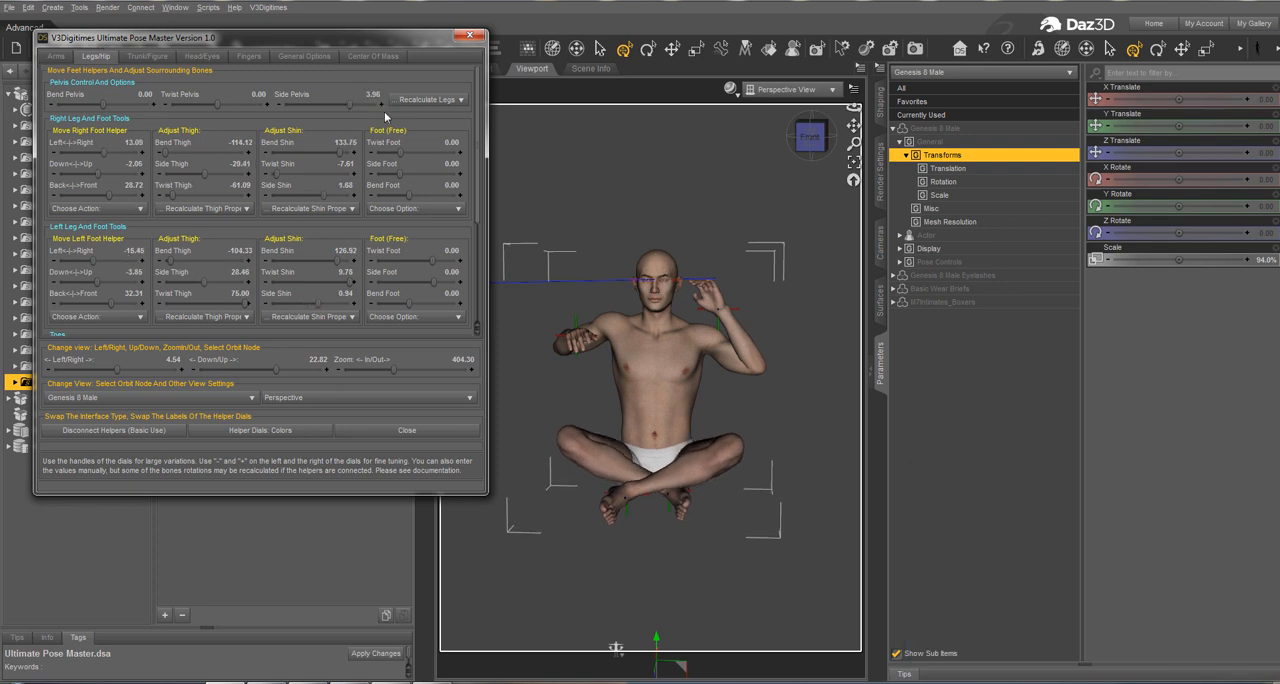
drag(351, 116, 316, 104)
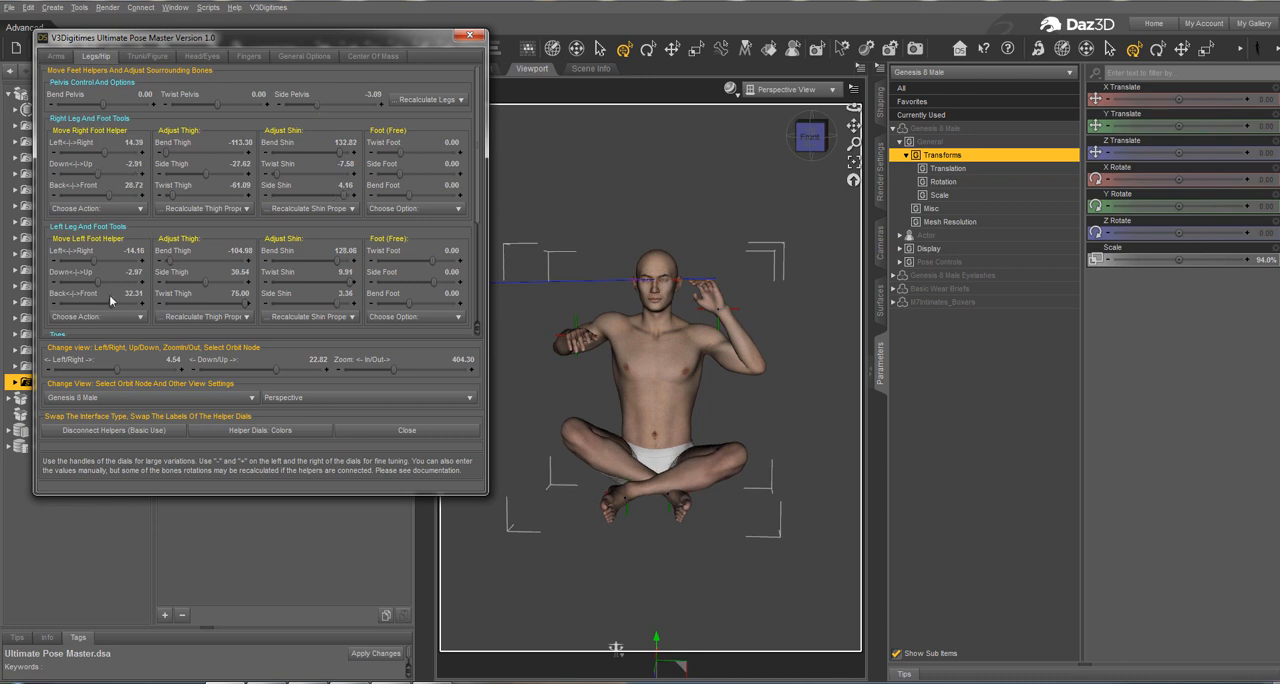
mouse_move(316, 104)
mouse_down()
mouse_move(283, 116)
mouse_move(335, 106)
mouse_up()
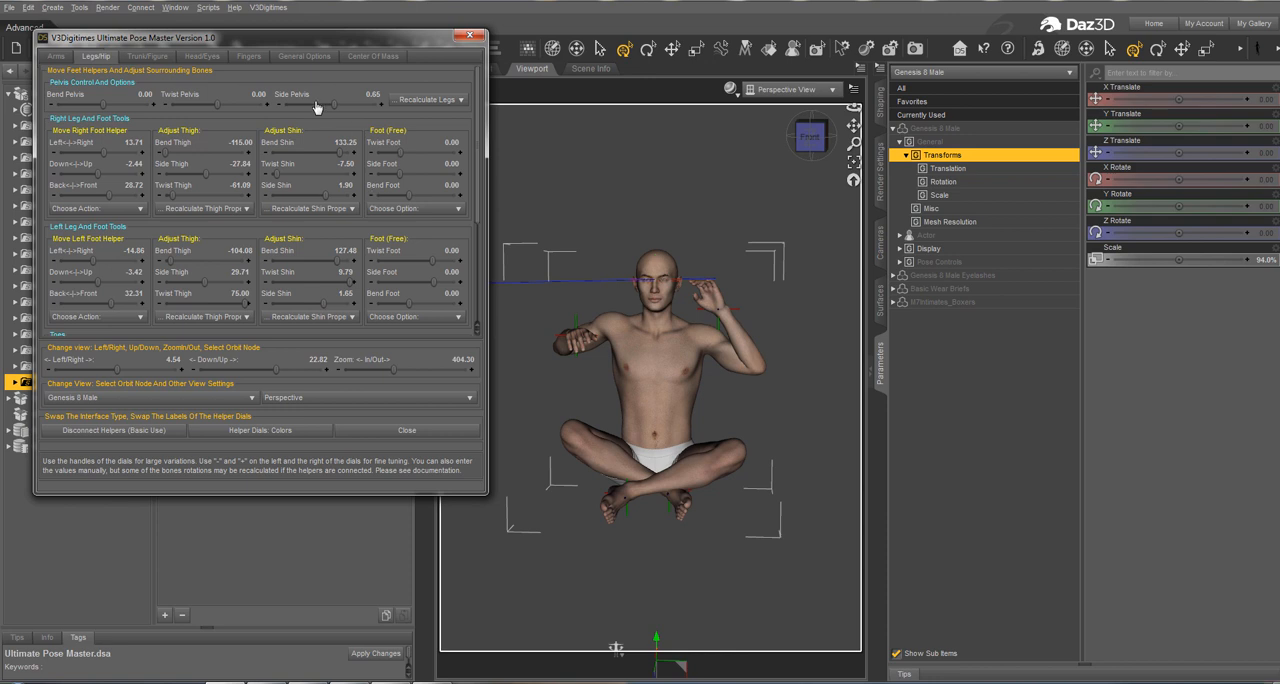
drag(339, 108, 367, 108)
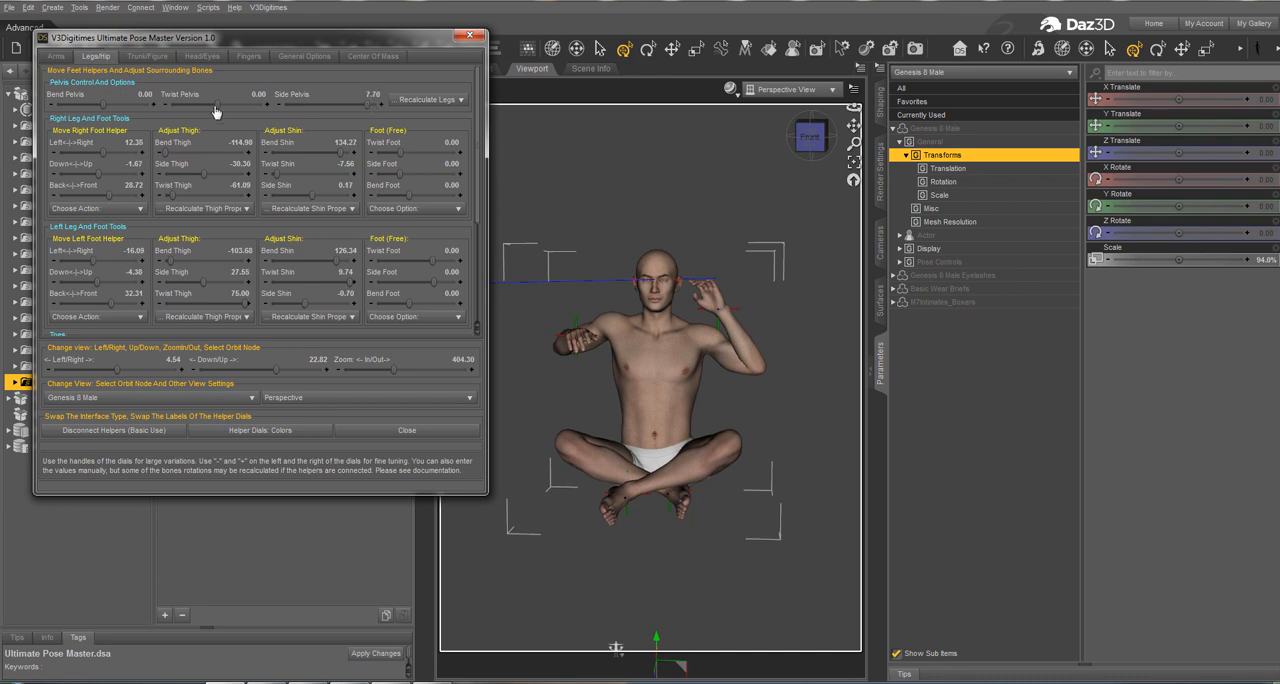
drag(216, 111, 201, 110)
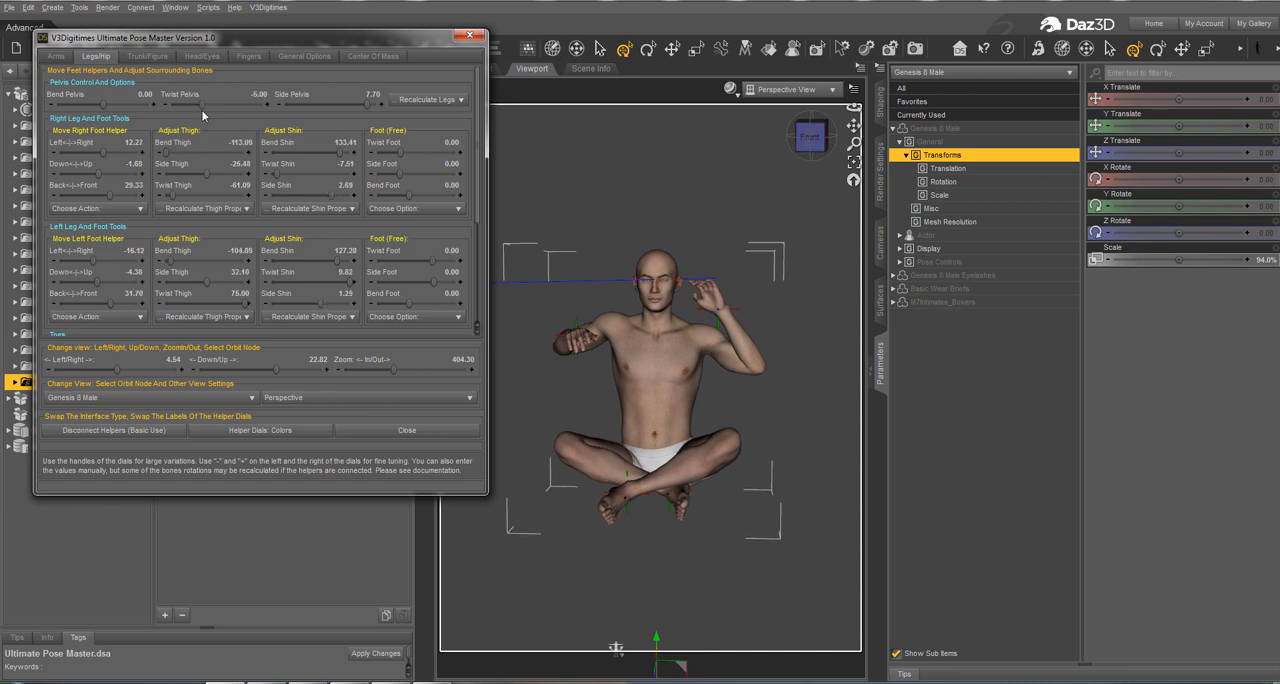
Step: From a raised view with axis colours on the helper dials, move the right foot helper in small increments to 24.33 on the BLUE axis
drag(280, 370, 306, 369)
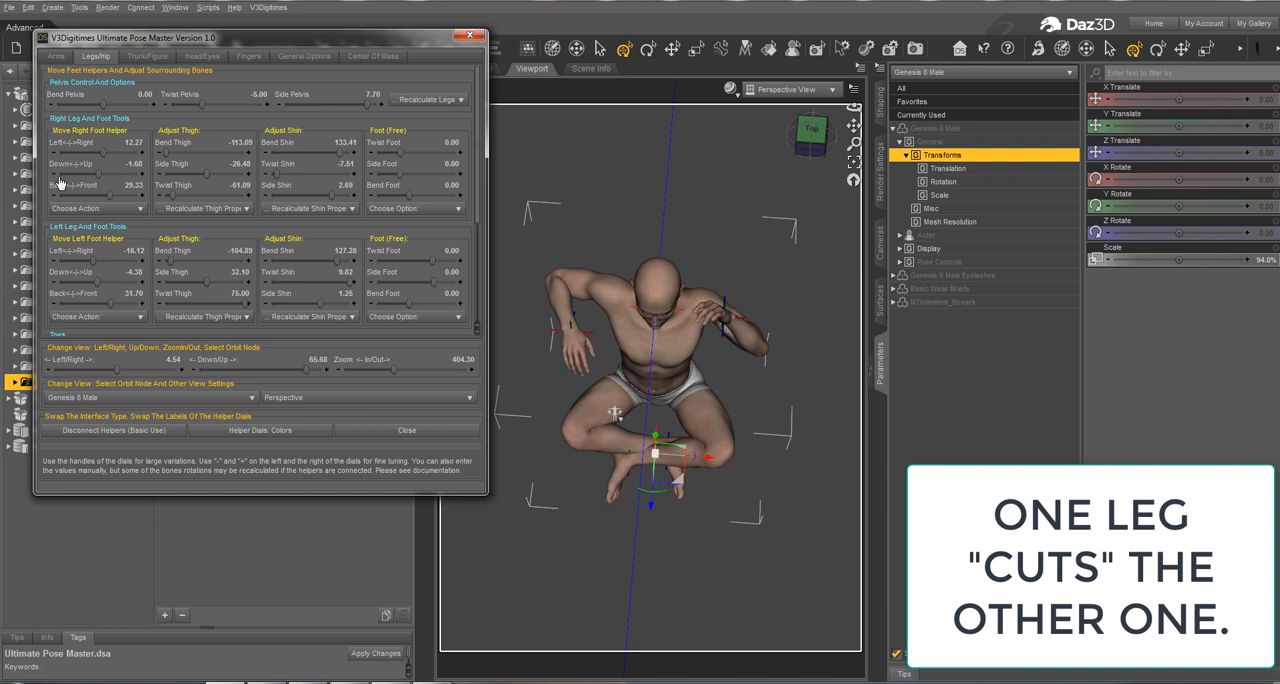
click(260, 430)
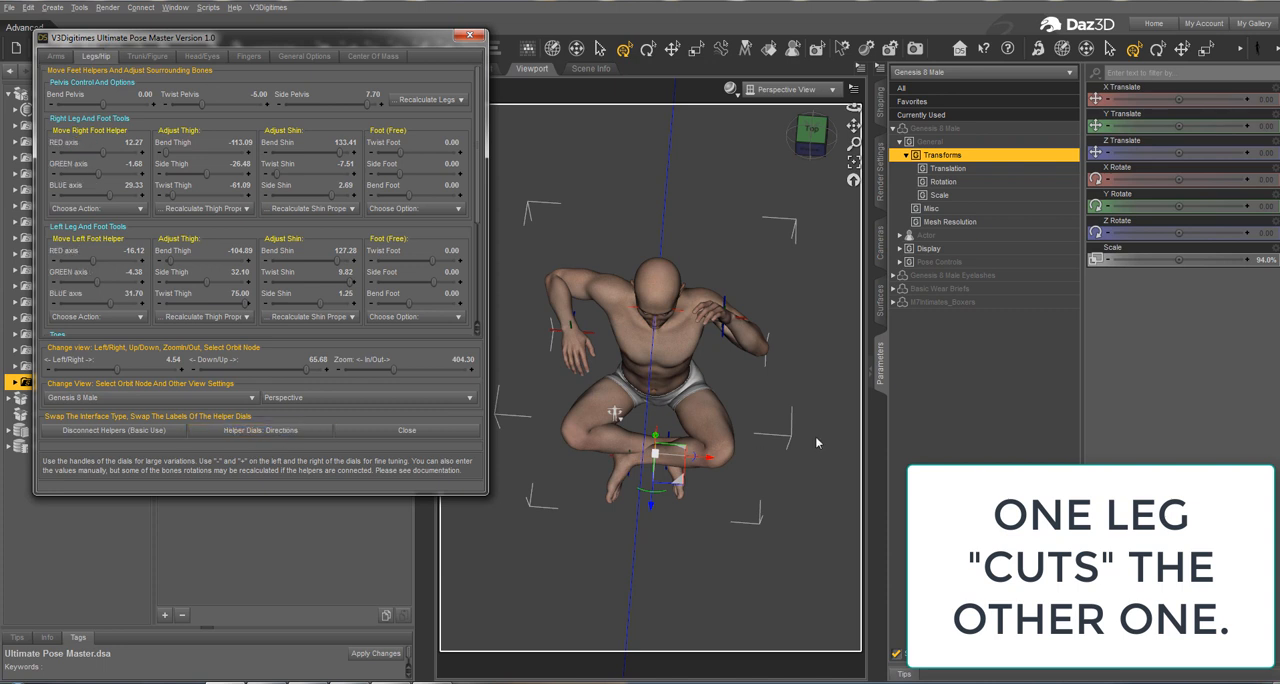
click(54, 198)
click(54, 198)
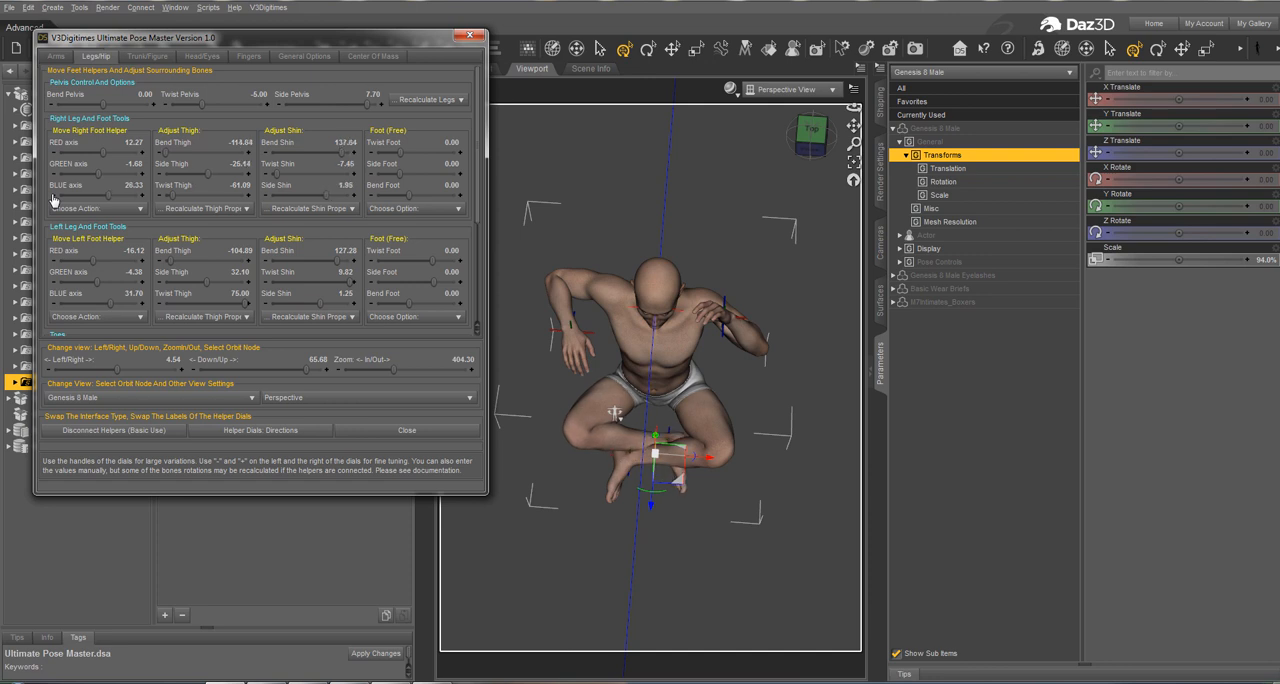
click(54, 198)
click(54, 198)
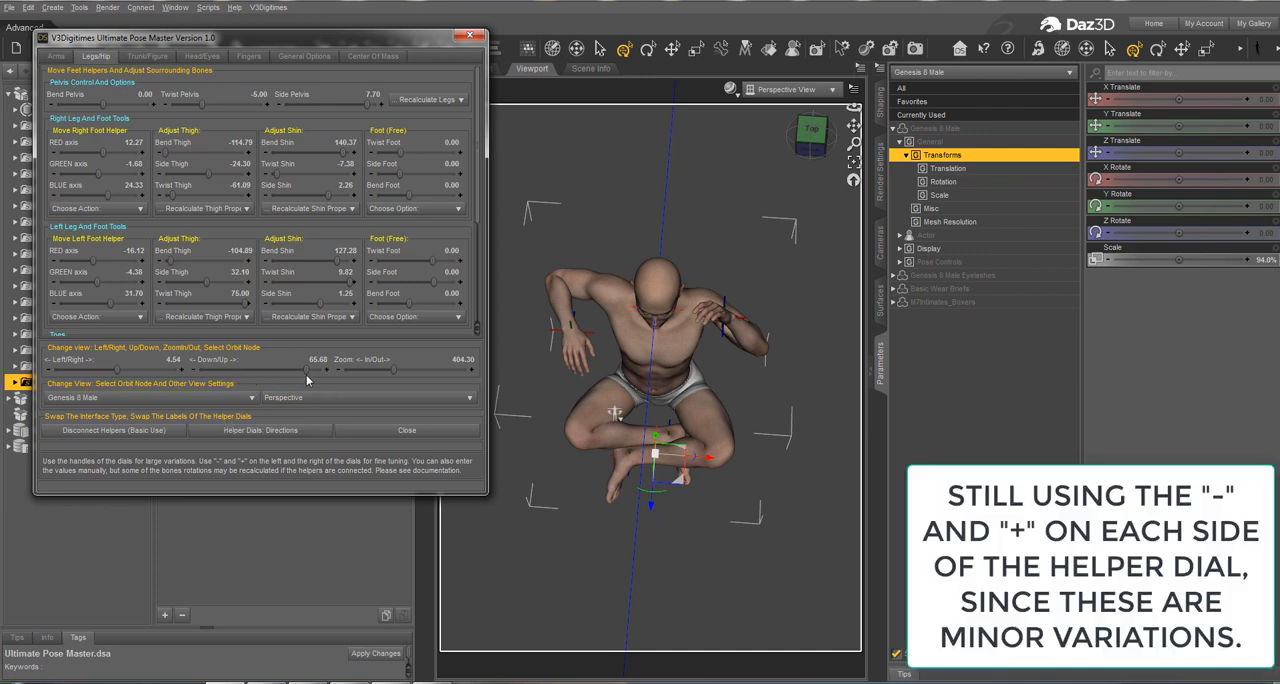
Step: Orbit the view around the Right Foot V3DPose Helper to about -2.92 Left/Right and 27.73 Down/Up to inspect where the legs cross
click(168, 398)
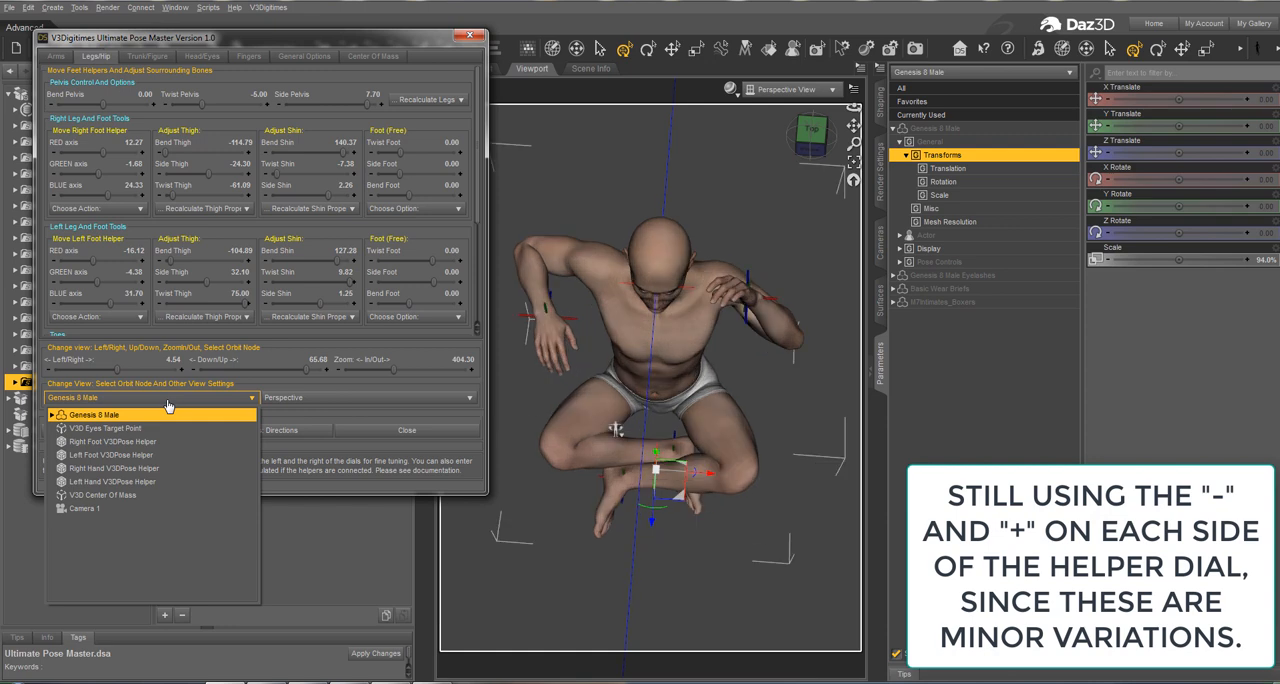
click(113, 443)
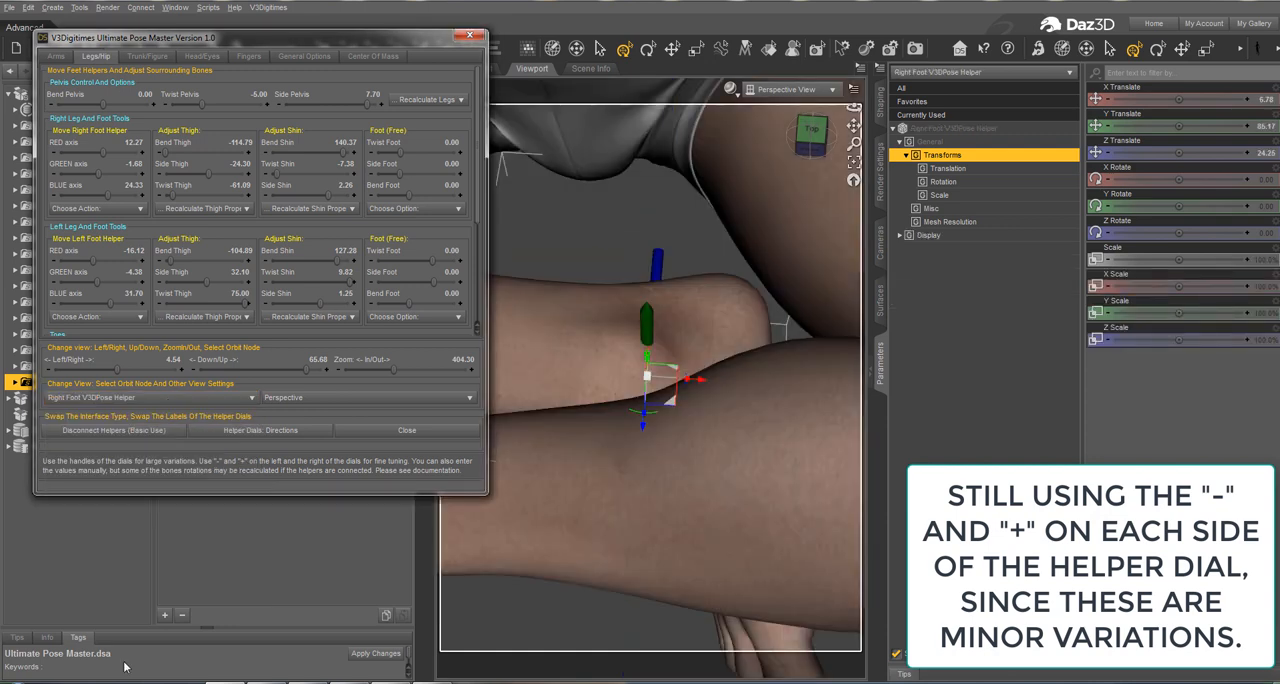
drag(297, 369, 316, 358)
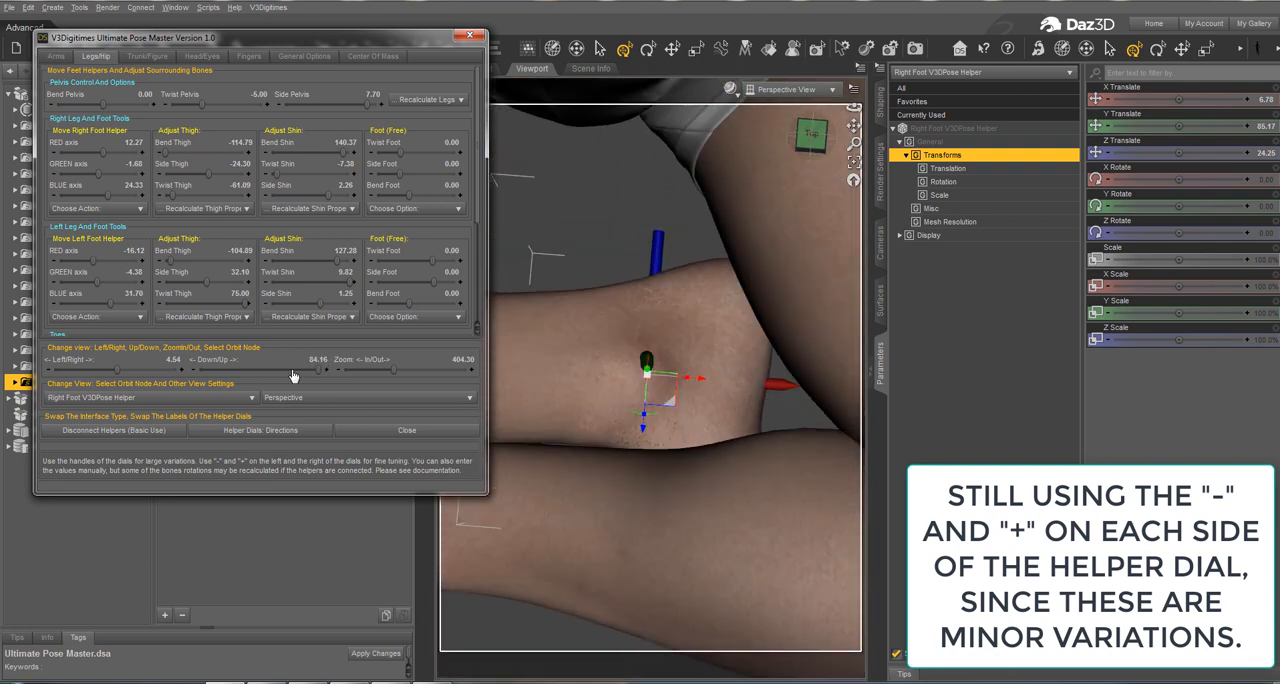
mouse_move(120, 371)
mouse_down()
mouse_move(95, 371)
mouse_move(137, 371)
mouse_up()
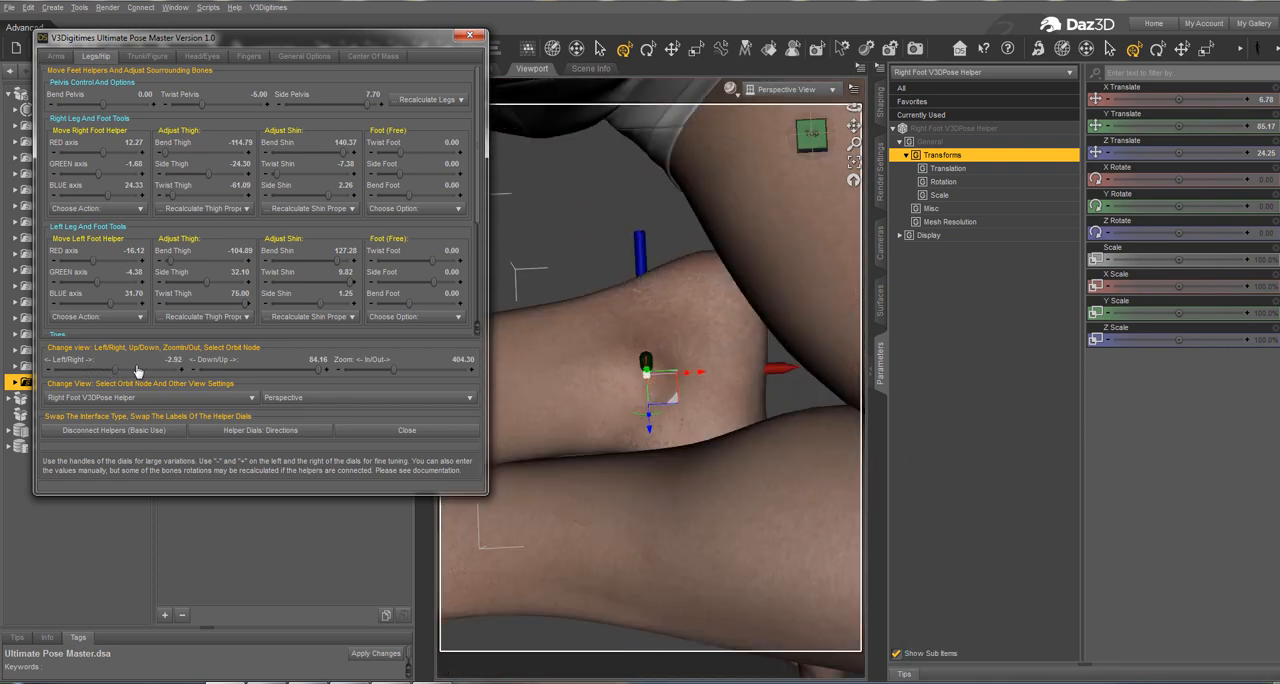
drag(279, 372, 280, 369)
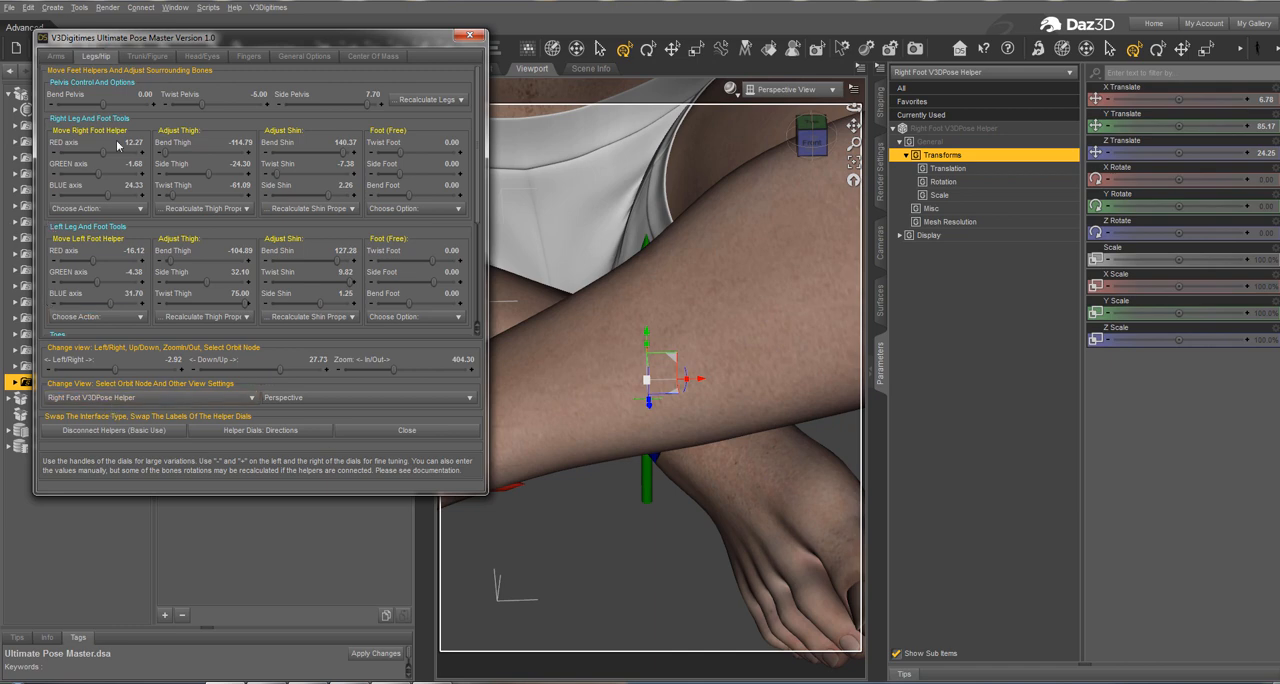
Step: With Genesis 8 Male as the orbit node, set the right Side Thigh to -23.48 and the left thigh to Side 32.73 and Twist 71.89
click(150, 398)
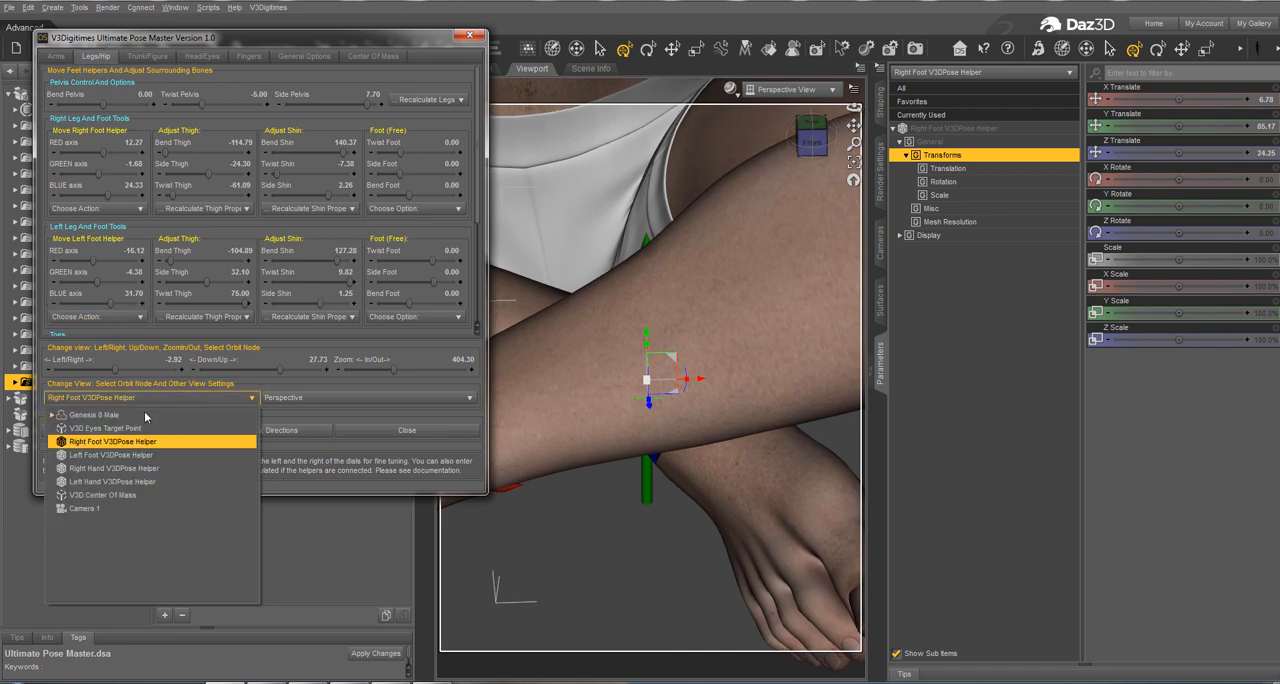
click(133, 415)
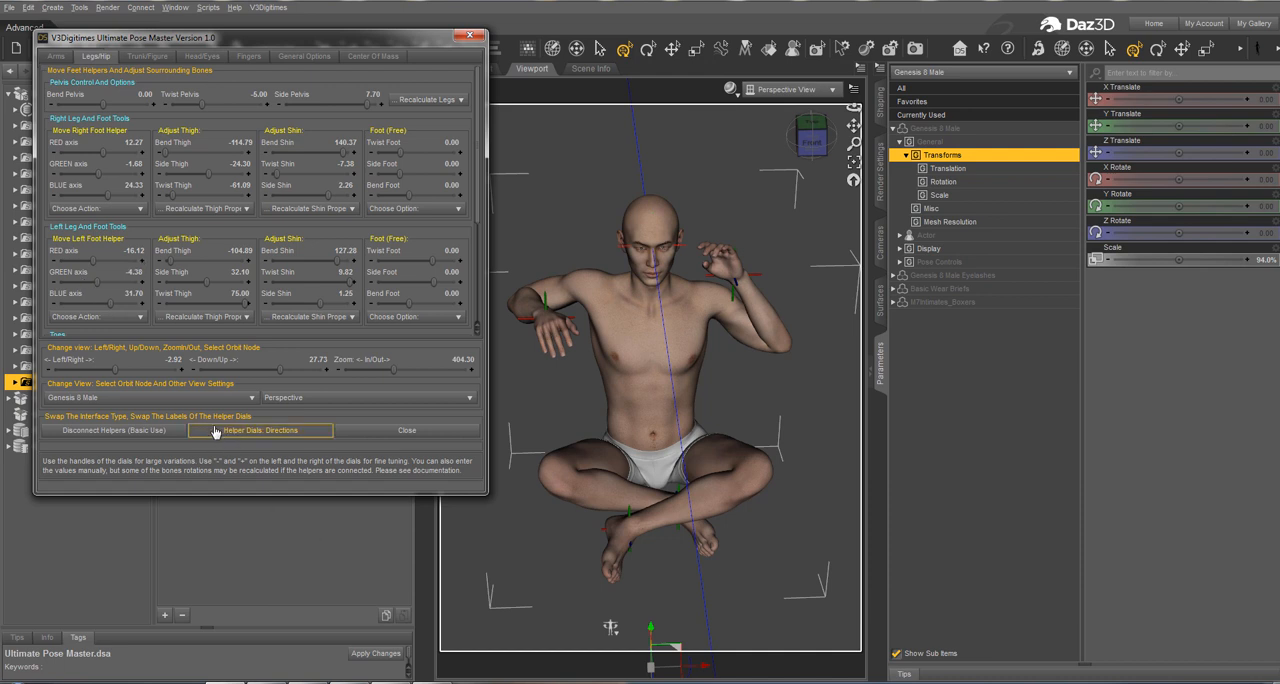
mouse_move(113, 373)
mouse_down()
mouse_move(98, 373)
mouse_move(110, 373)
mouse_up()
drag(279, 376, 274, 371)
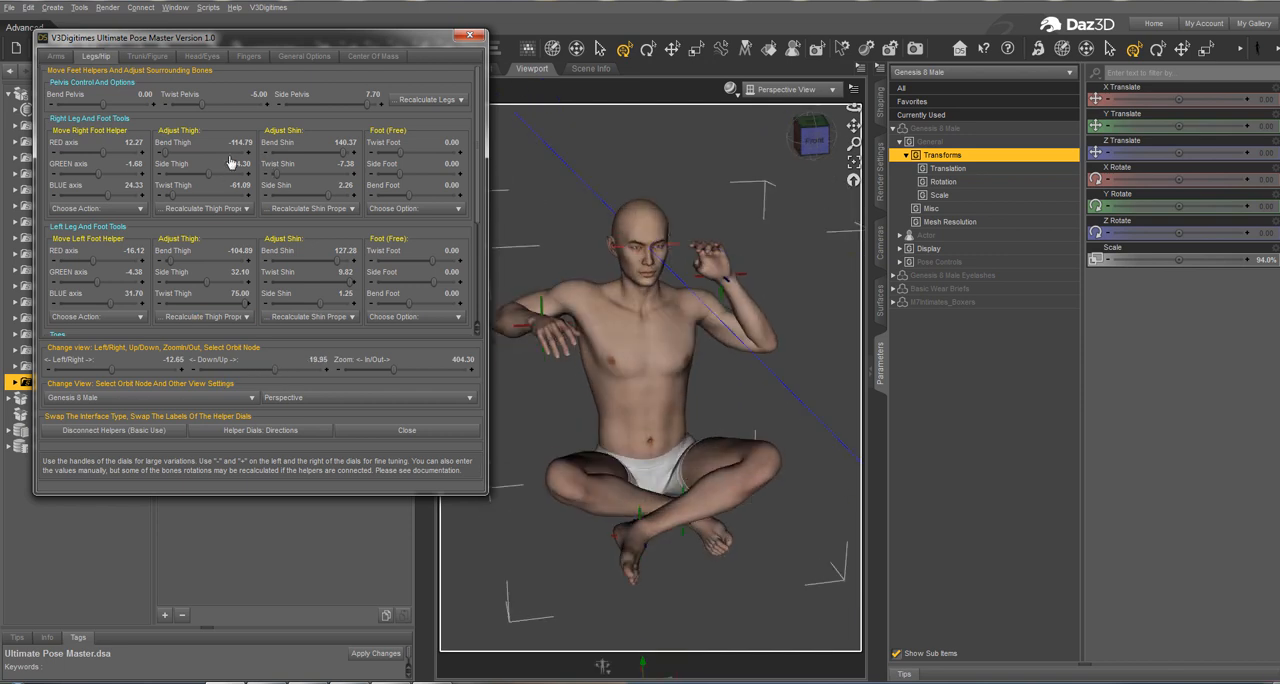
drag(205, 173, 212, 182)
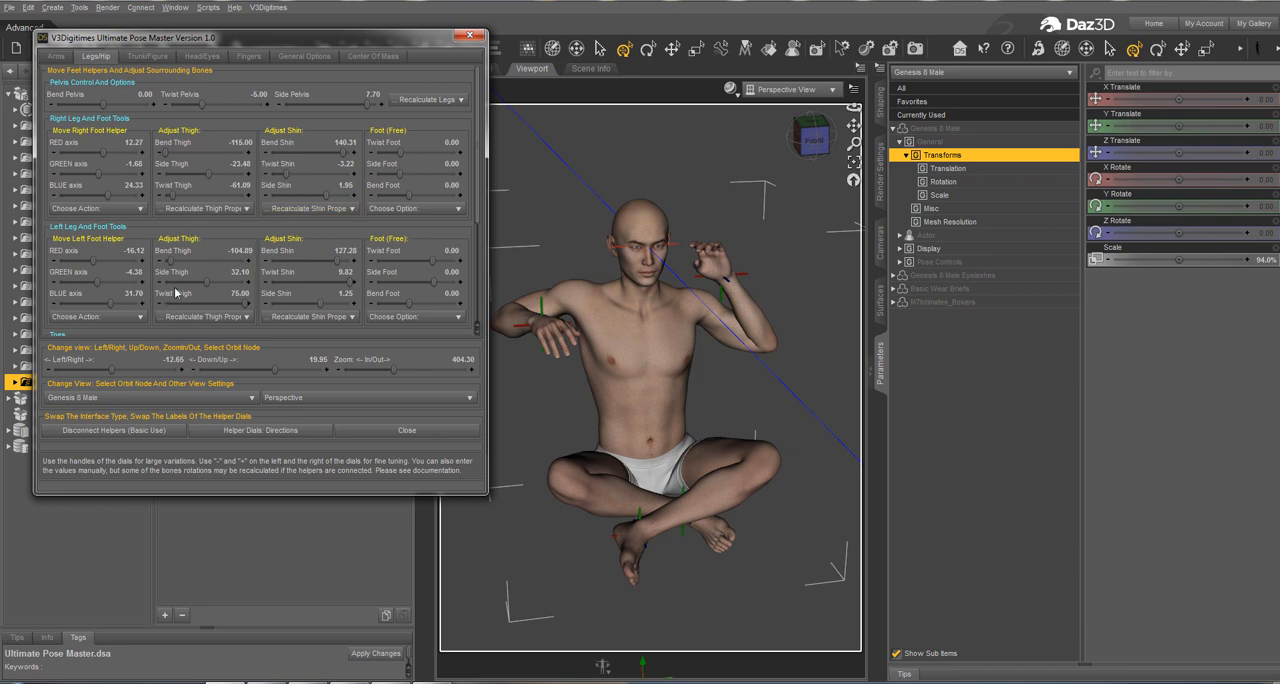
drag(202, 284, 239, 294)
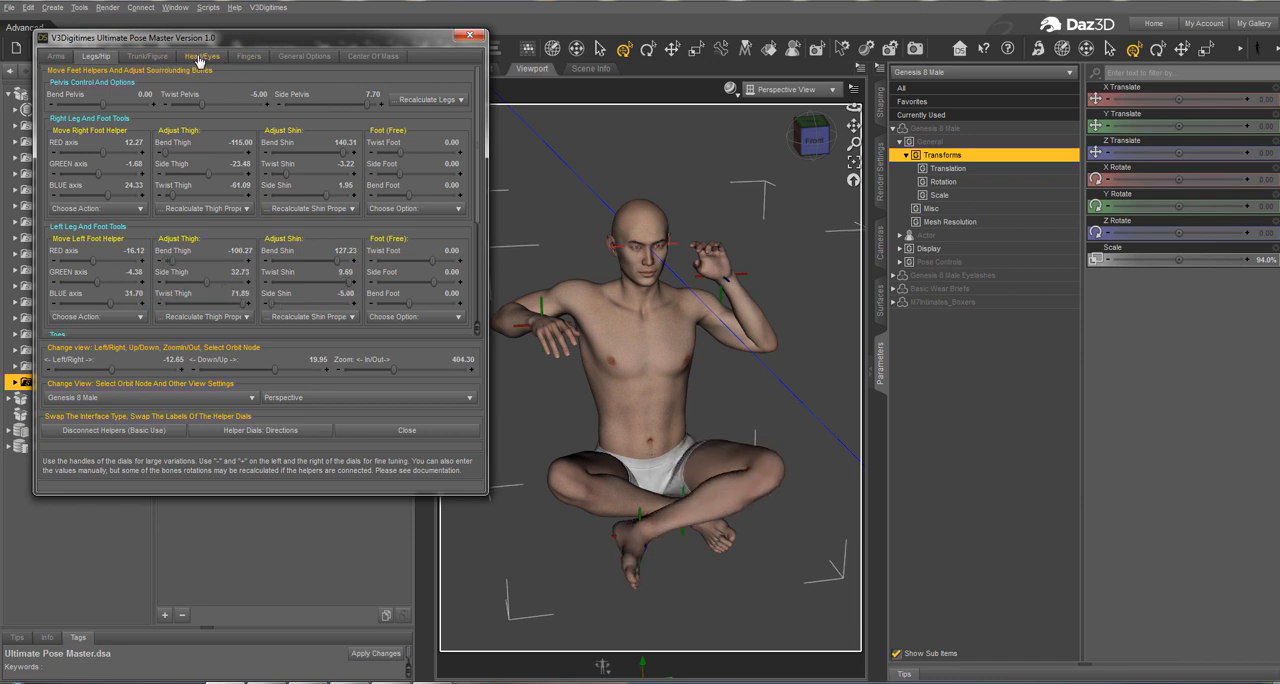
Step: Set the feet convergence options to 72 maximum iterations and a minimum error of 0.16
click(304, 57)
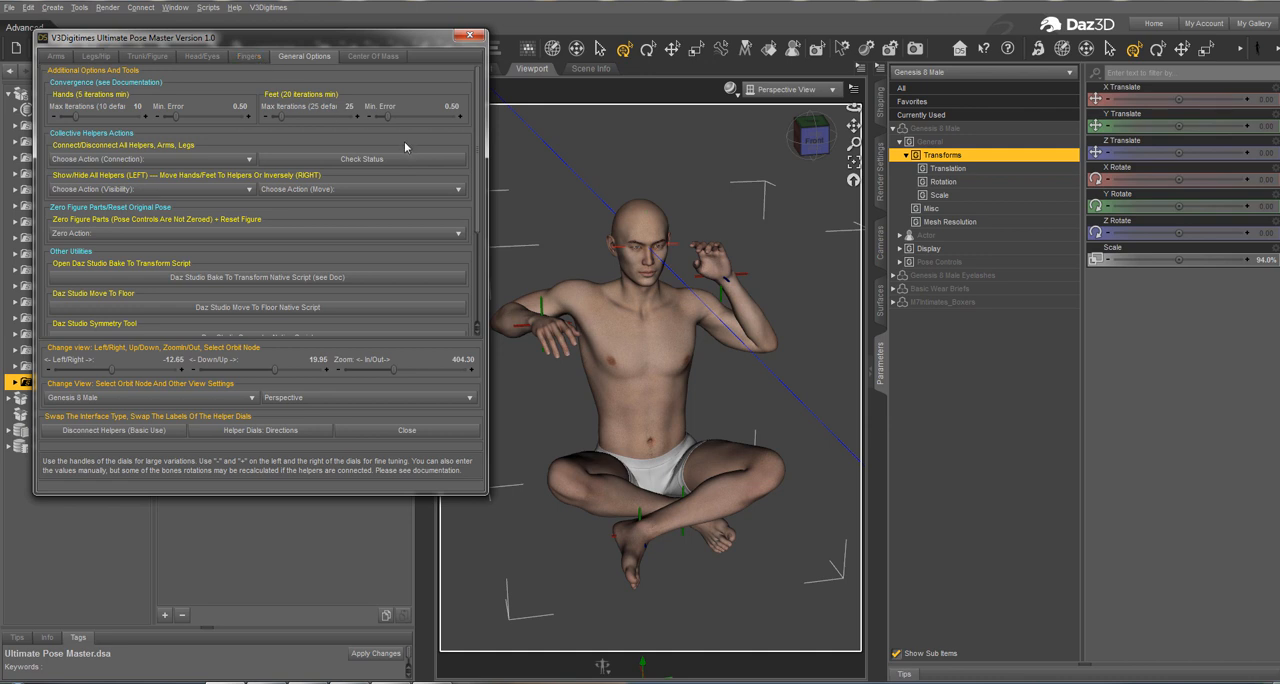
drag(382, 119, 380, 121)
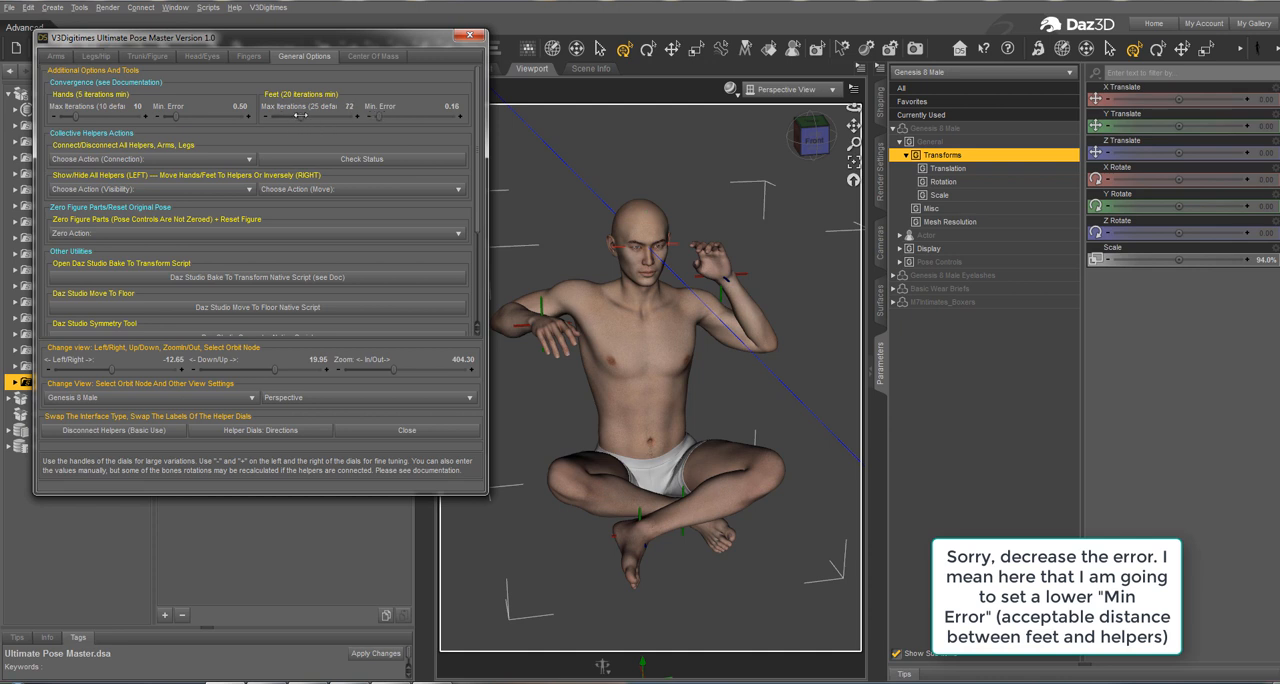
Step: Readjust the right leg's Side Thigh to -24.10 and fine-tune the left leg's Side Thigh
click(108, 57)
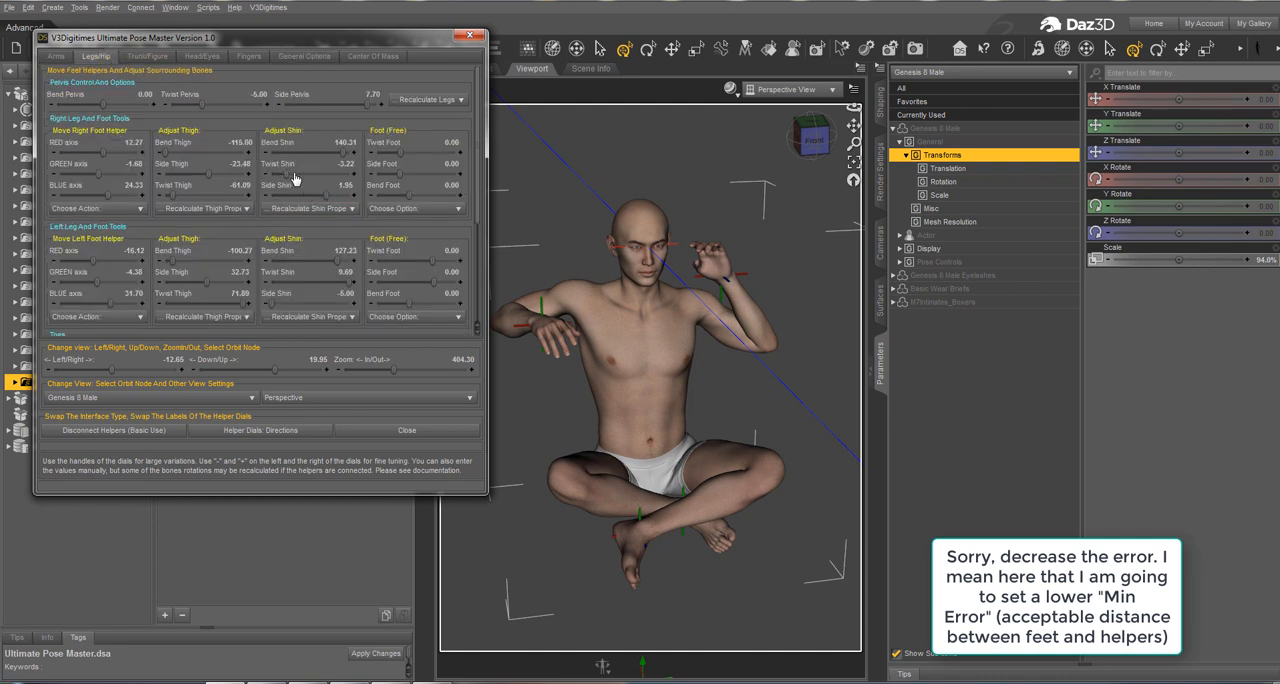
drag(208, 175, 206, 175)
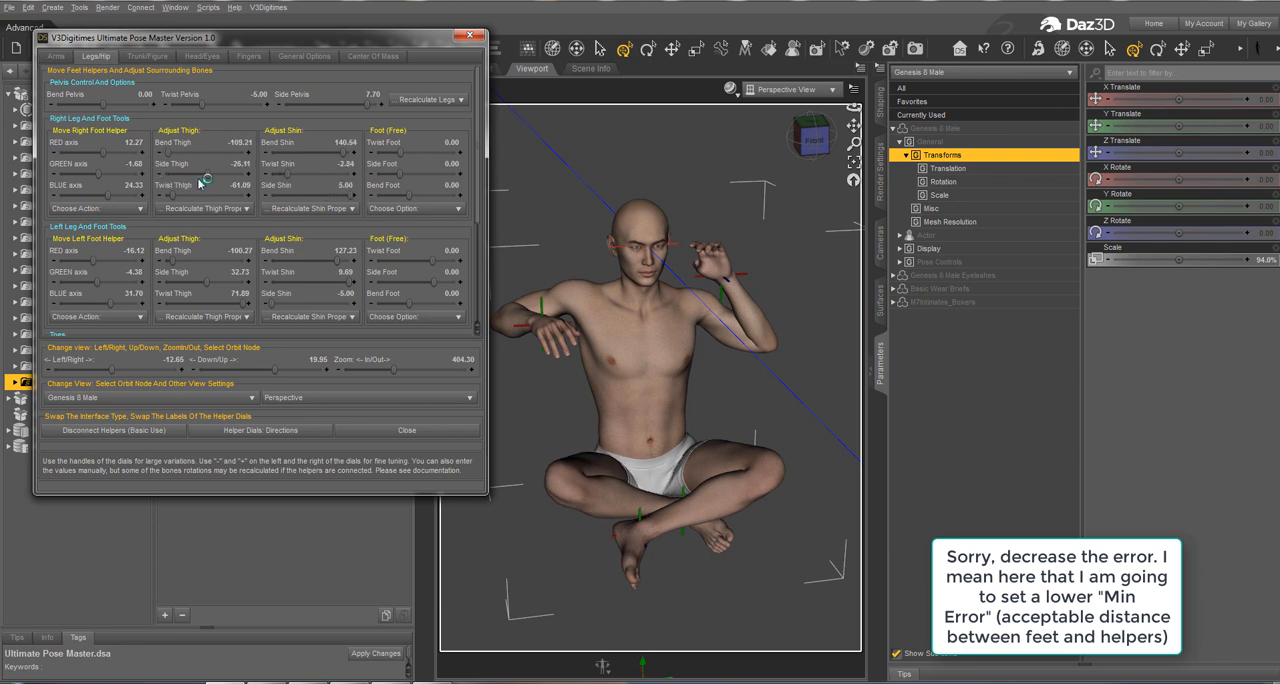
click(213, 175)
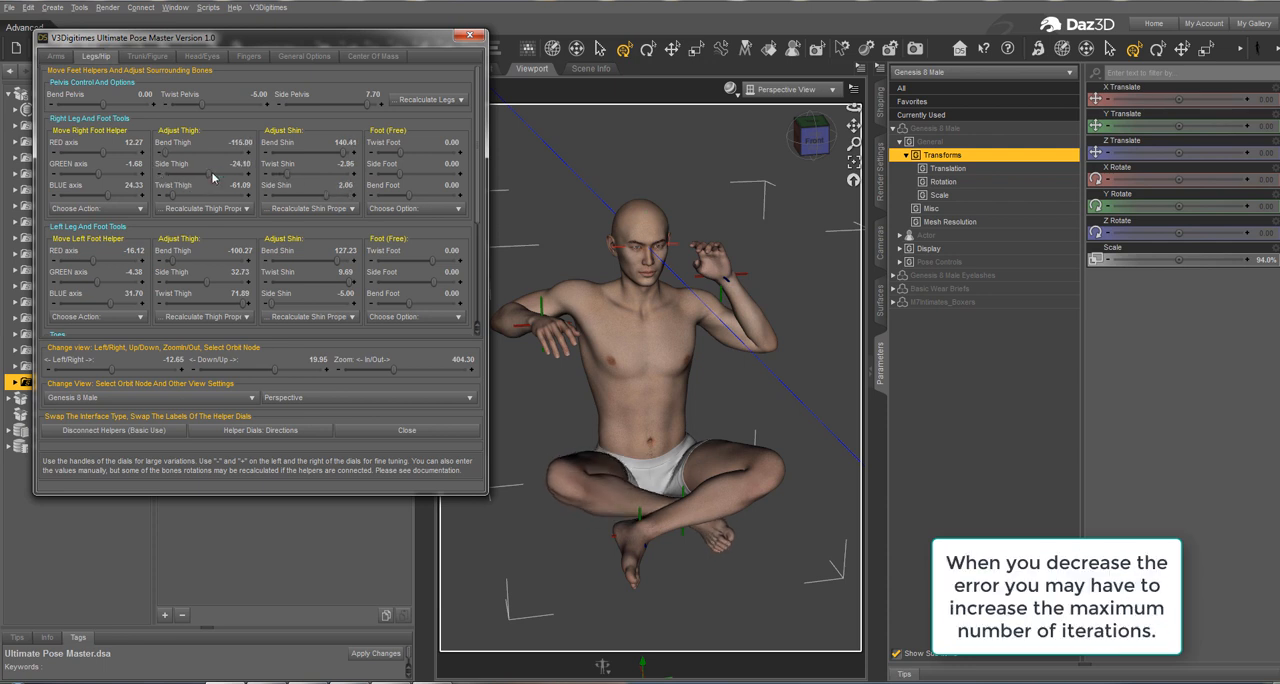
click(218, 281)
Step: Move the right hand helper to 16.41 RED and 24.22 BLUE, and the left hand helper to 25.78 BLUE
click(56, 56)
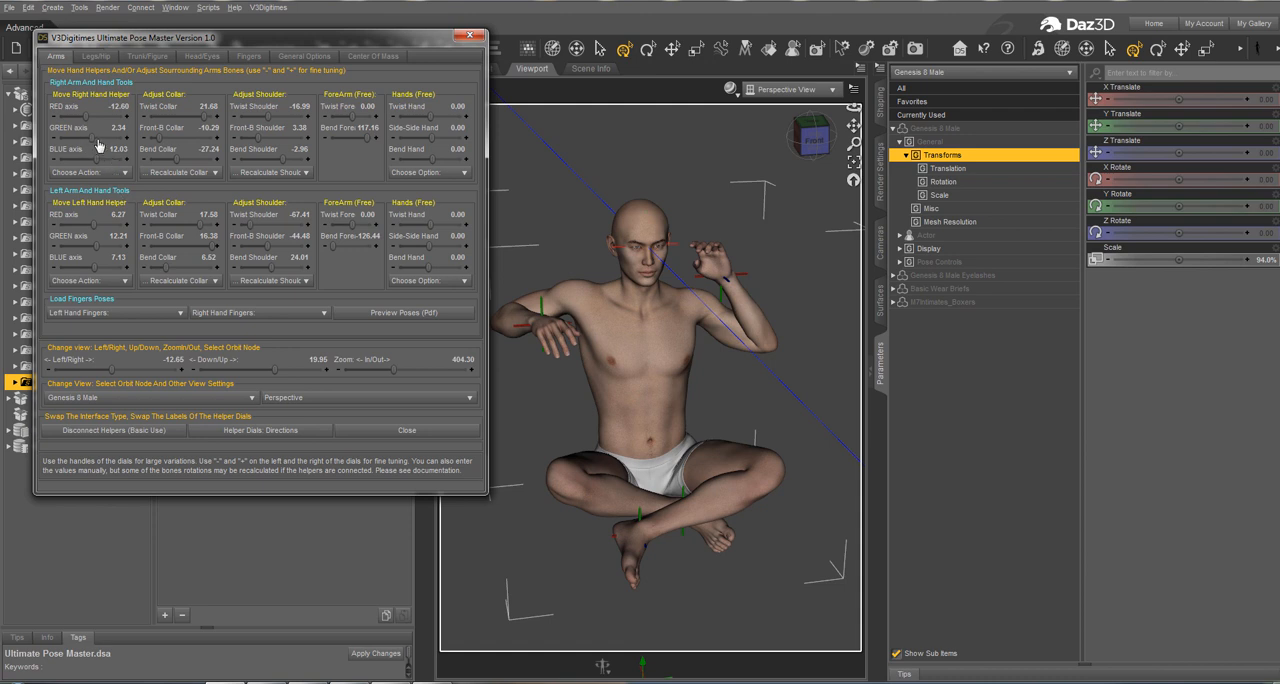
drag(100, 159, 102, 158)
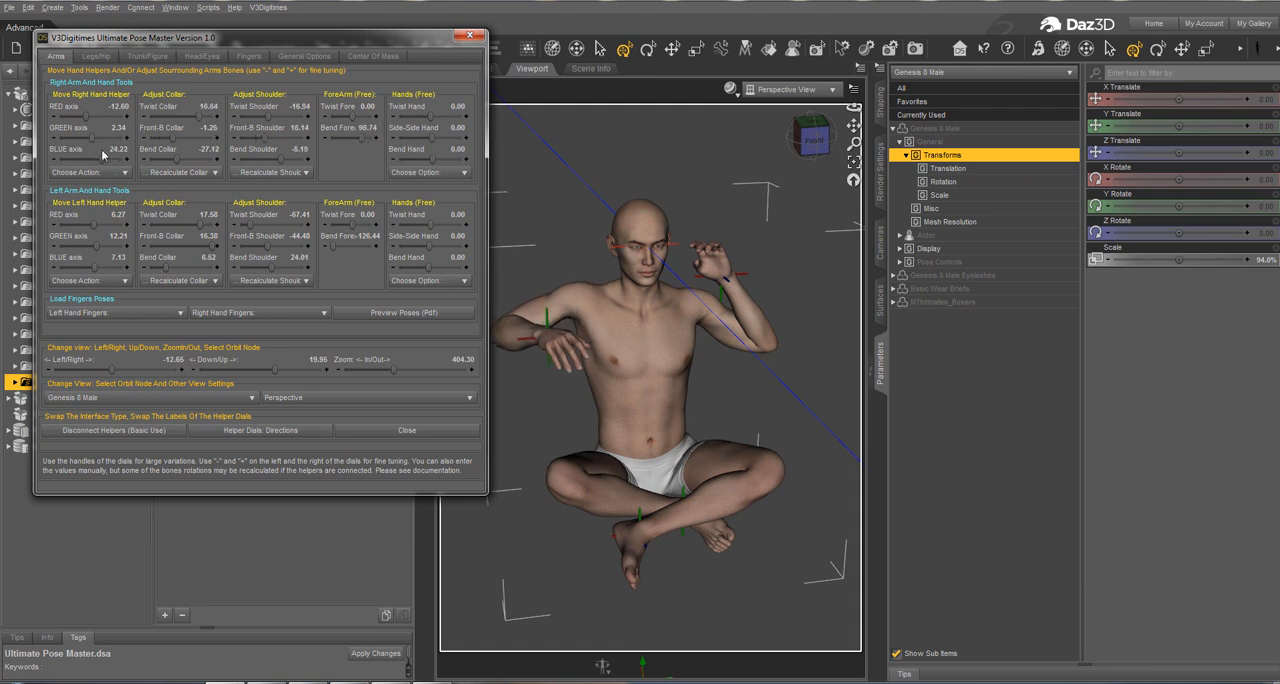
drag(87, 117, 98, 116)
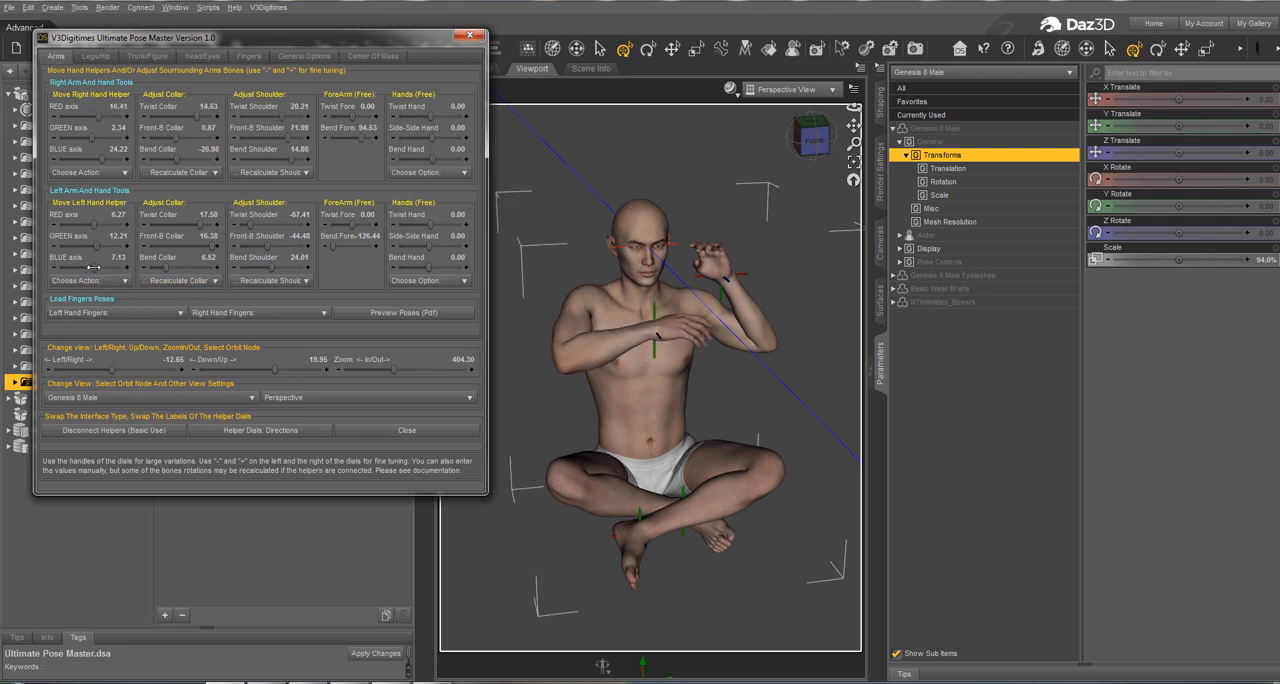
drag(96, 266, 102, 266)
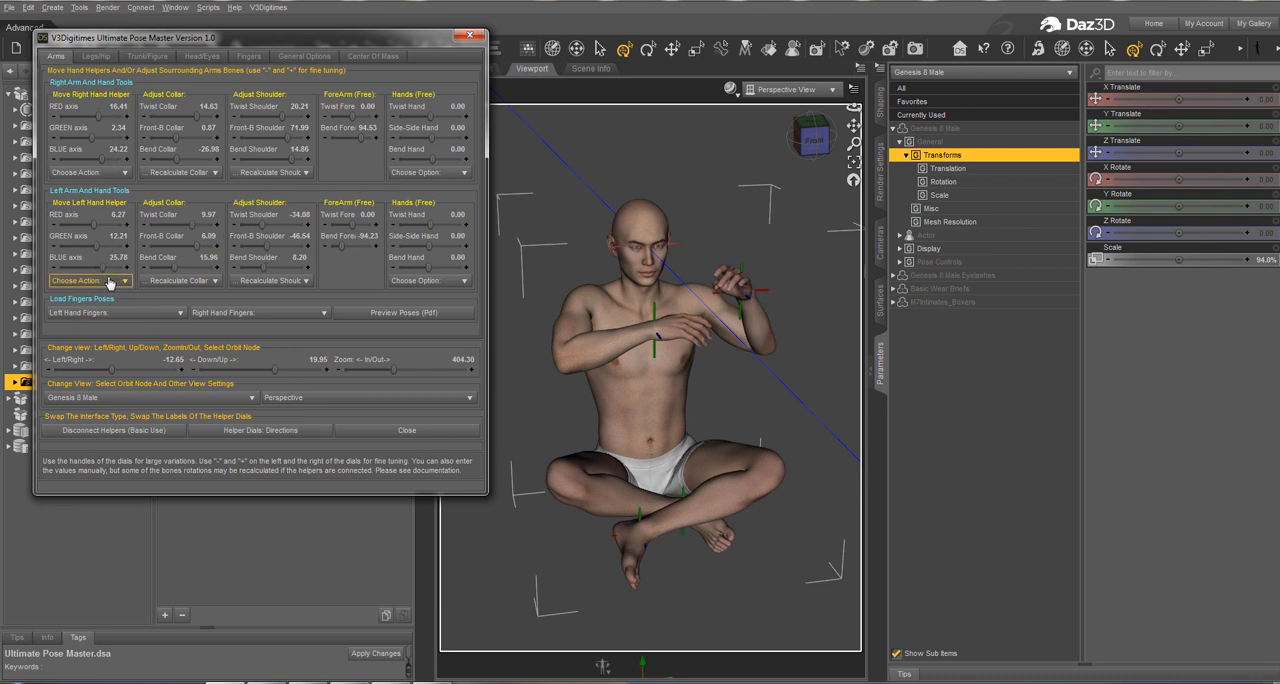
Step: Move the left hand helper to the right hand helper's position and bring the left hand to its helper
click(110, 281)
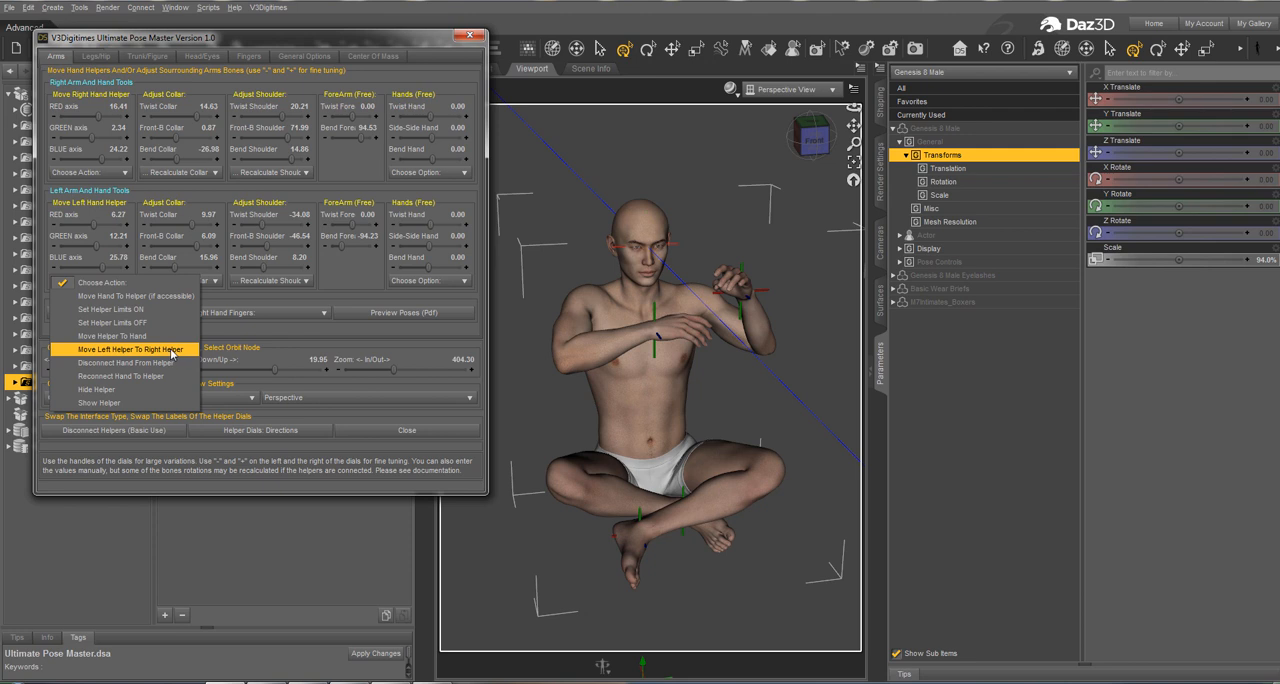
click(172, 350)
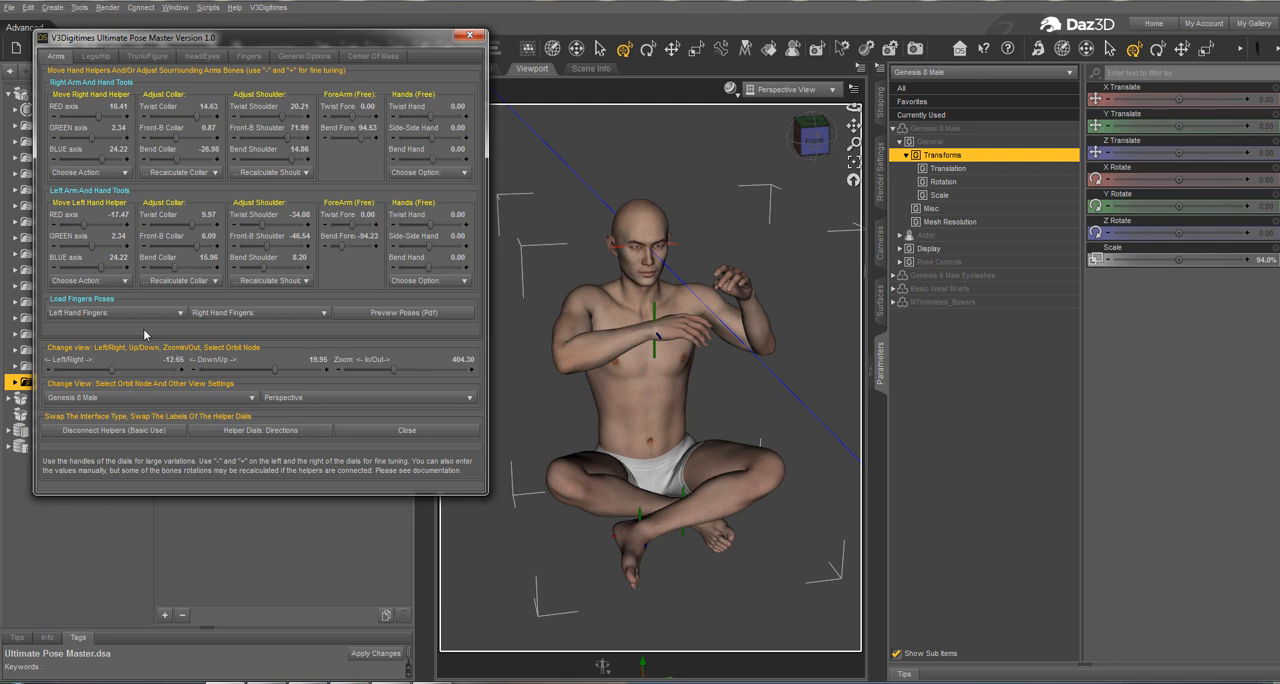
click(134, 314)
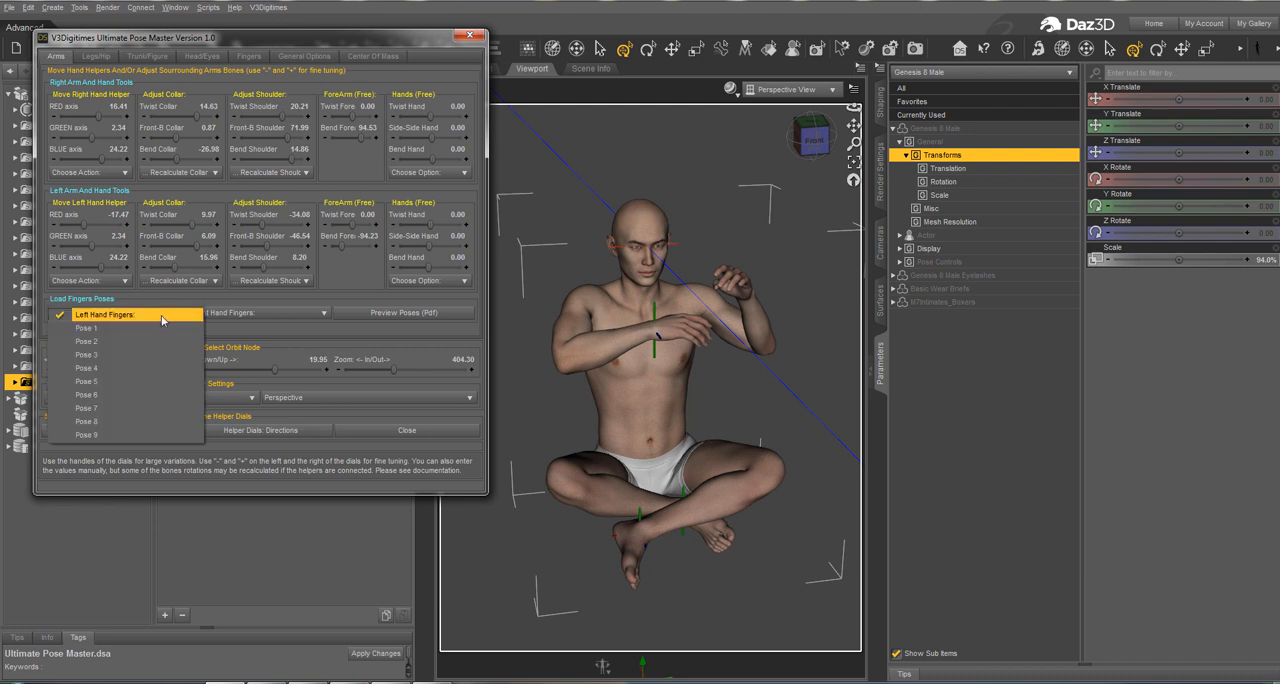
click(110, 281)
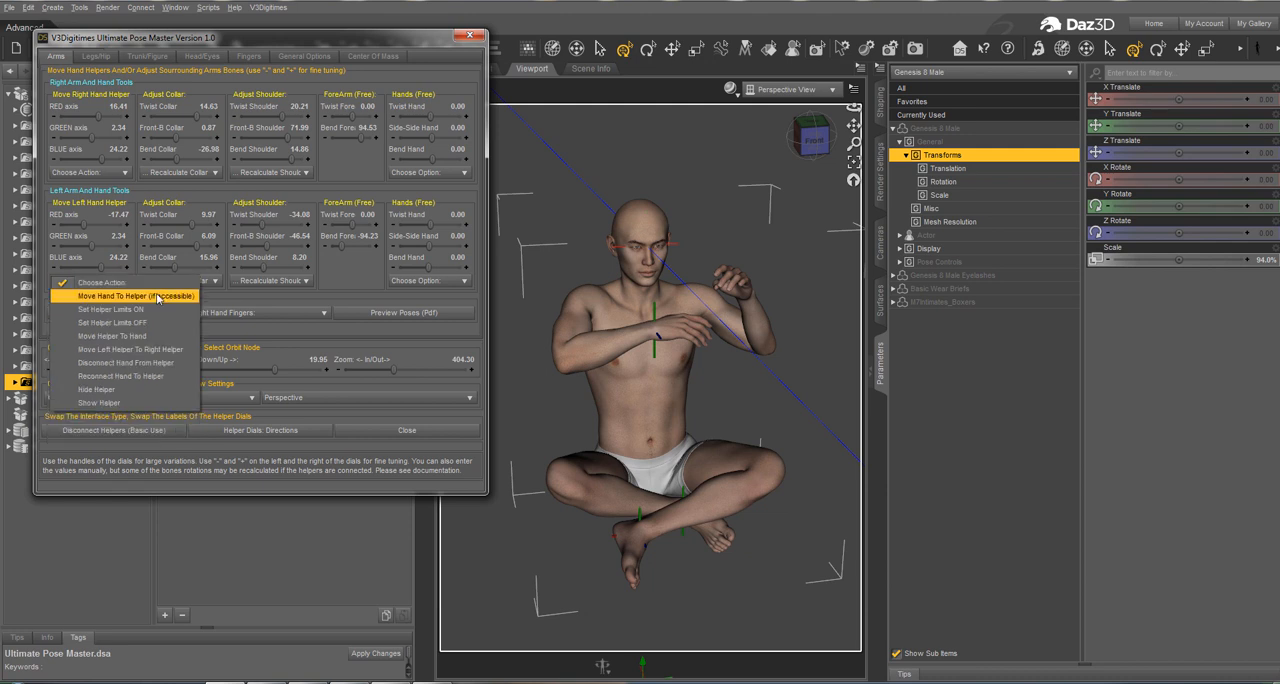
click(157, 296)
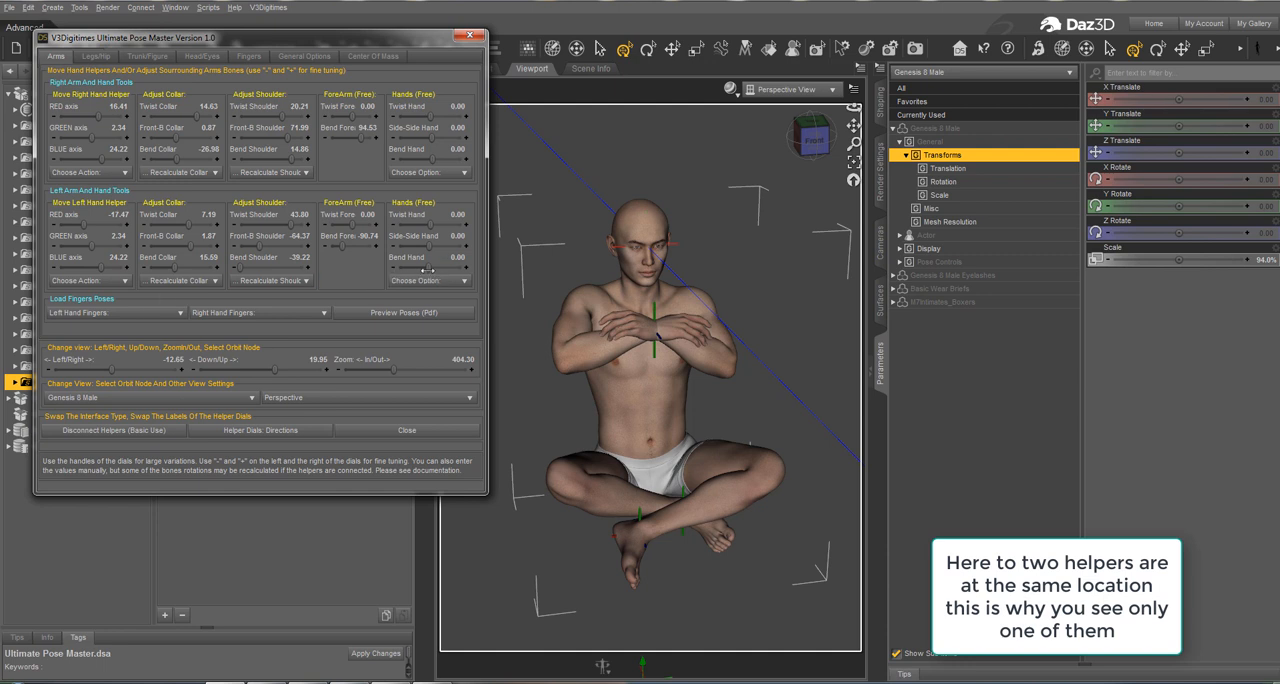
Step: Set Bend Hand to 72.11 for the left hand and -80.00 for the right hand
drag(427, 270, 392, 242)
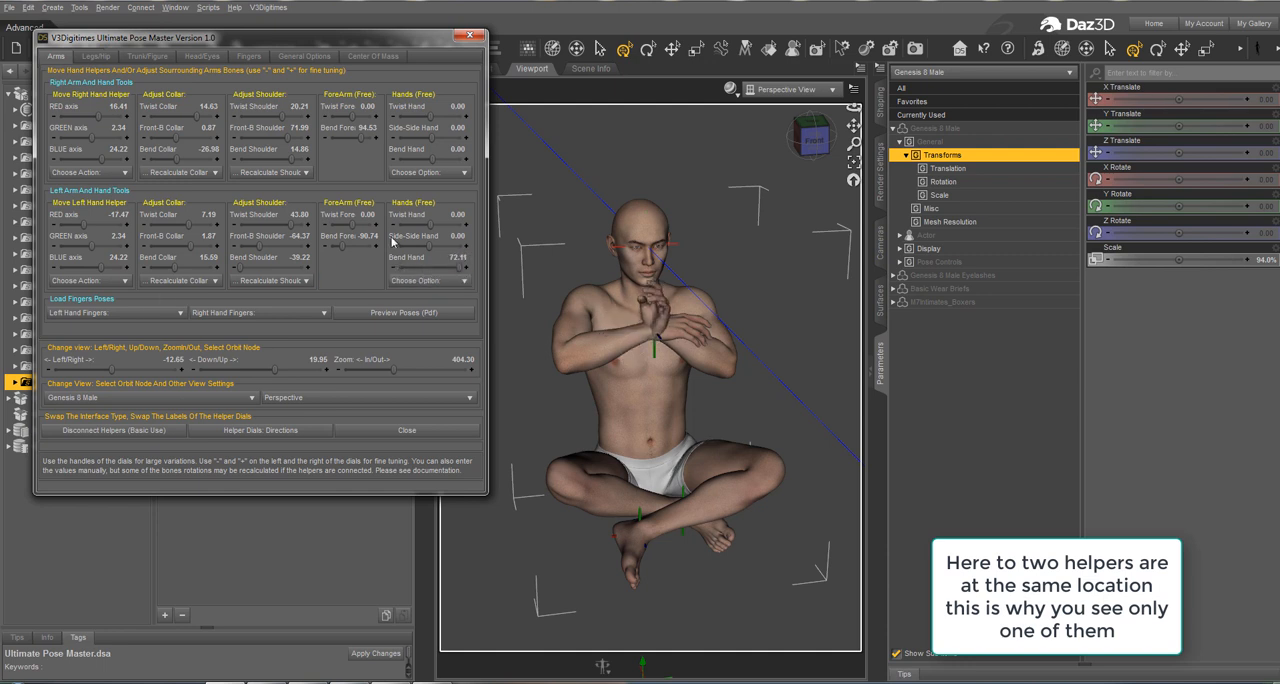
drag(428, 162, 390, 158)
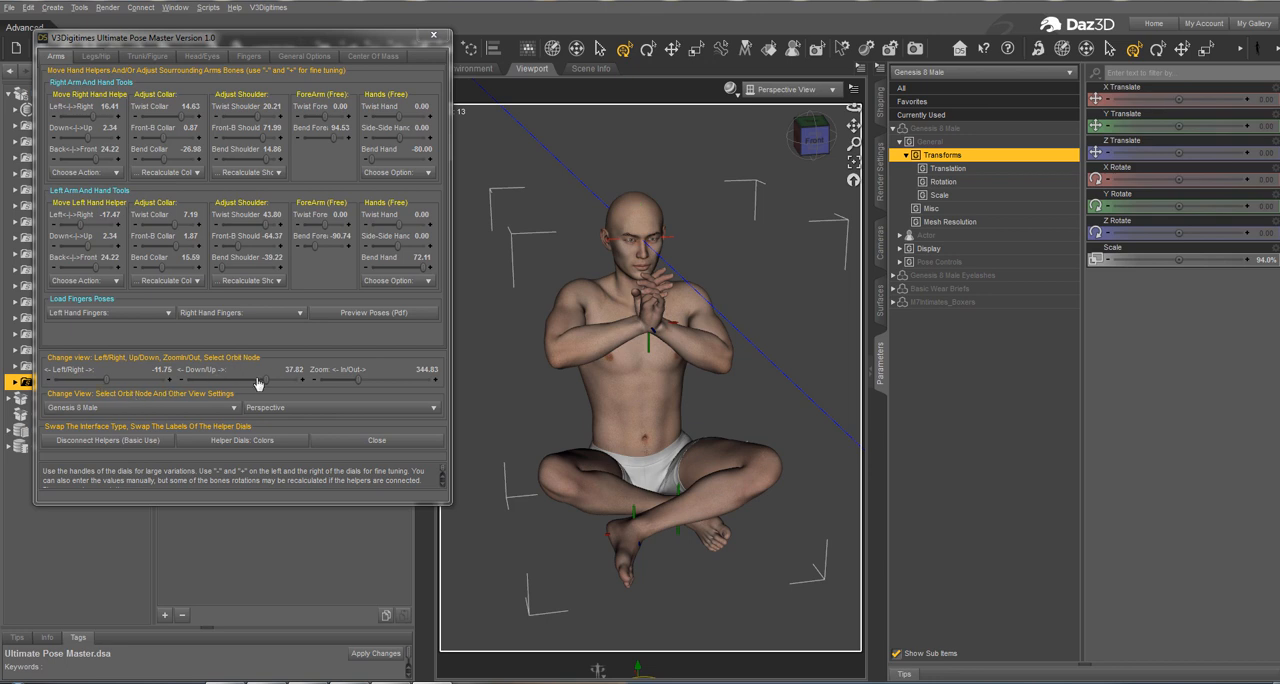
Step: Label the helper dials by axis colours and move the right hand helper in small increments to 20.22 on the BLUE axis
drag(258, 384, 296, 378)
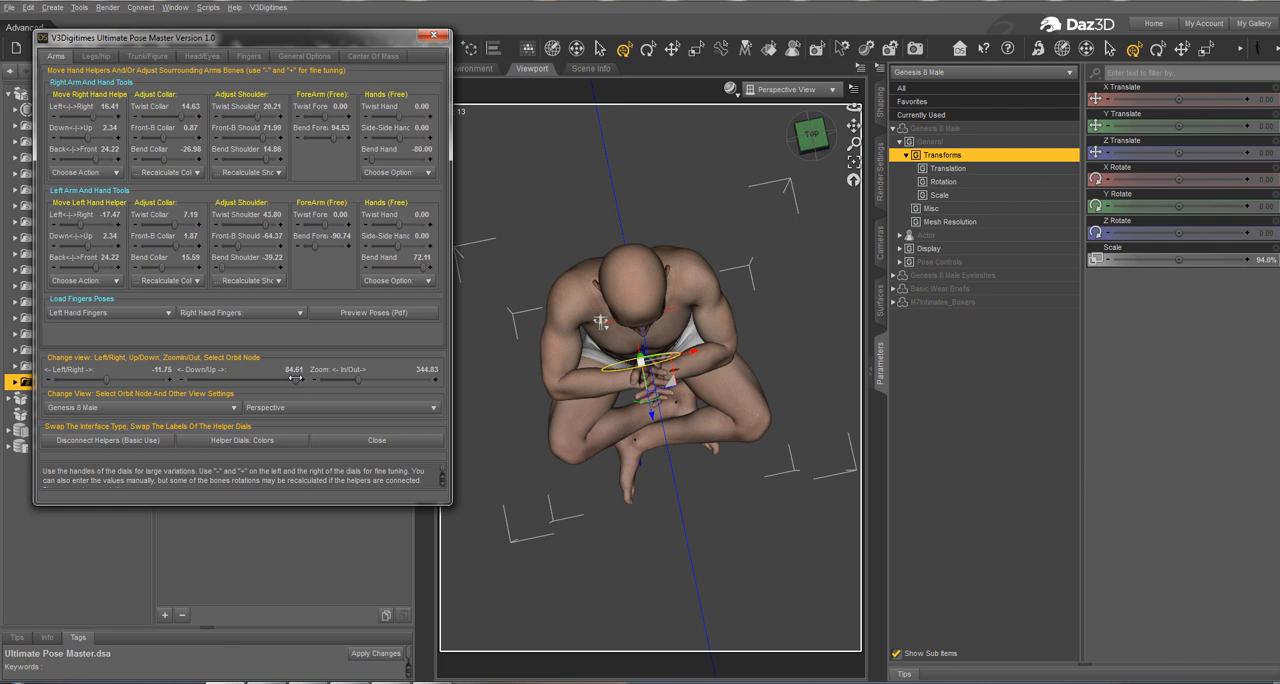
click(290, 441)
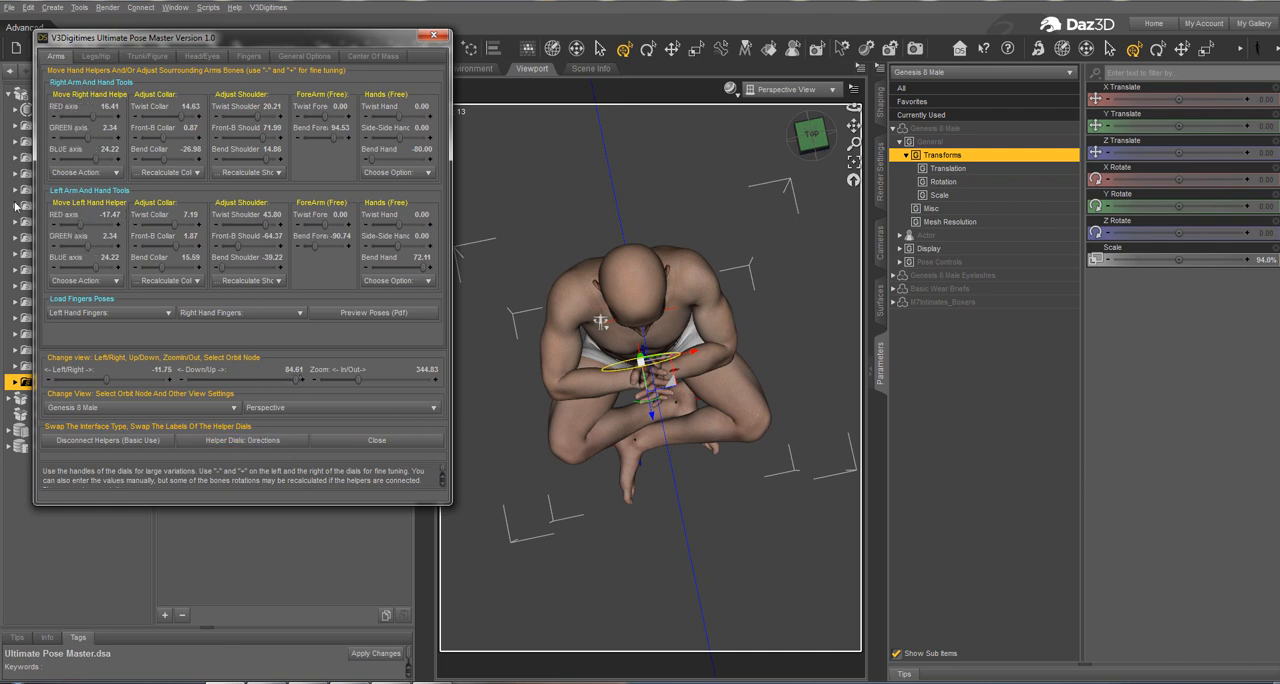
click(55, 161)
click(55, 161)
click(55, 161)
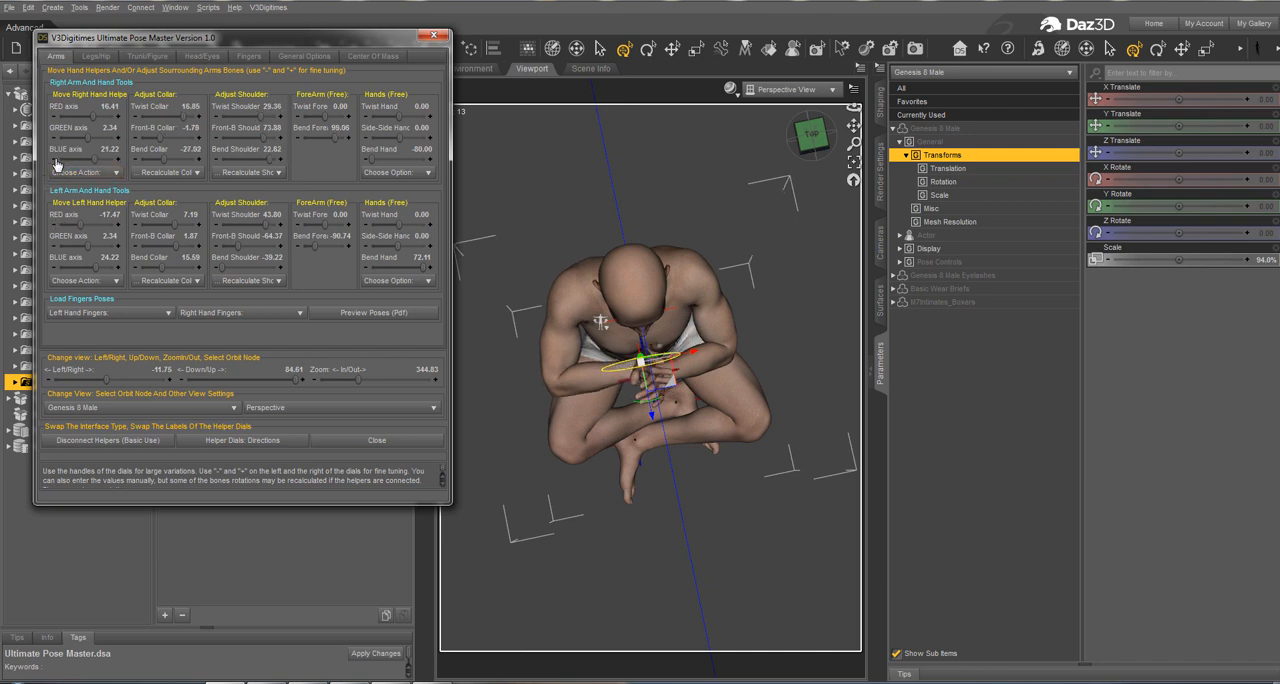
click(55, 161)
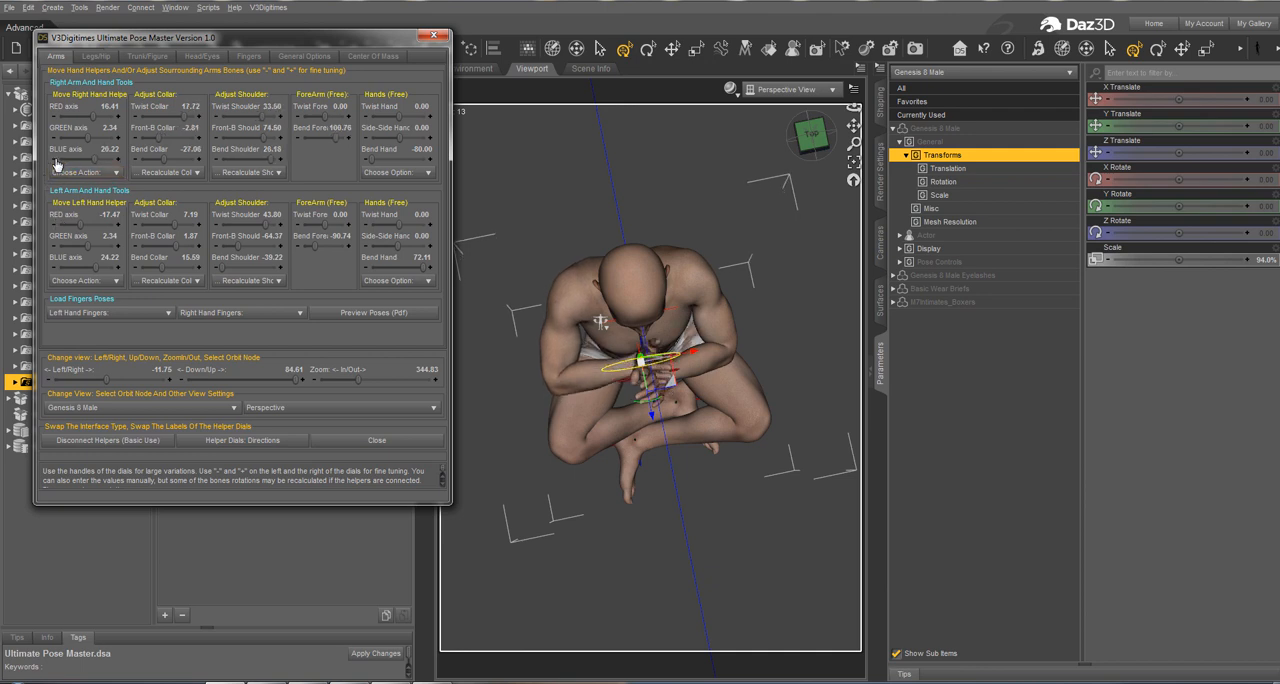
Step: Fine-tune the left hand helper to 19.22 BLUE and -15.47 RED, and the right hand helper to 15.41 RED
click(55, 268)
click(55, 268)
click(55, 268)
click(55, 268)
click(55, 268)
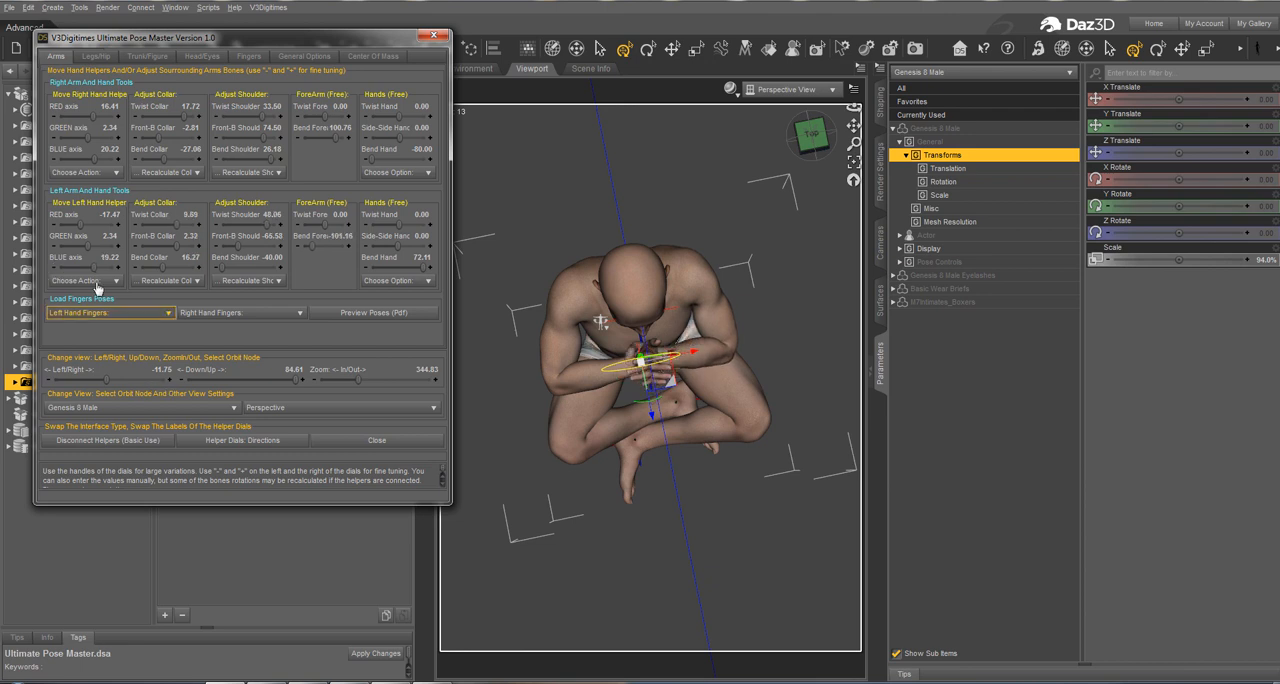
click(120, 225)
click(120, 225)
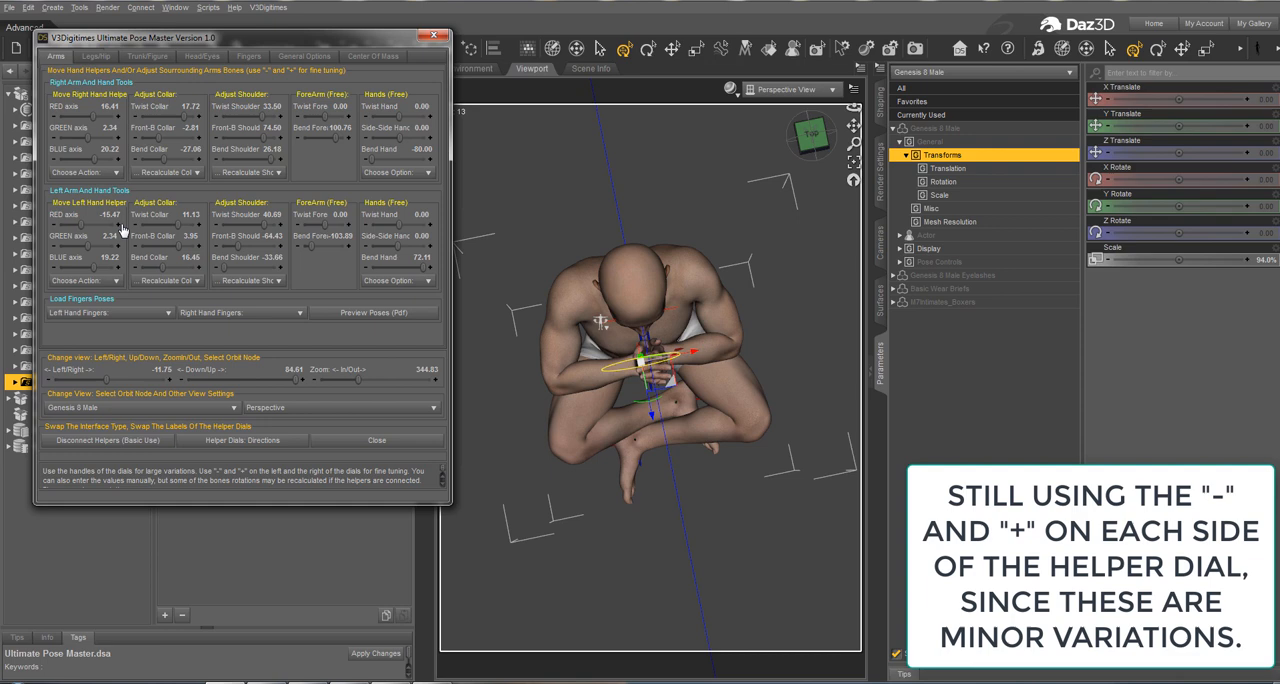
click(55, 116)
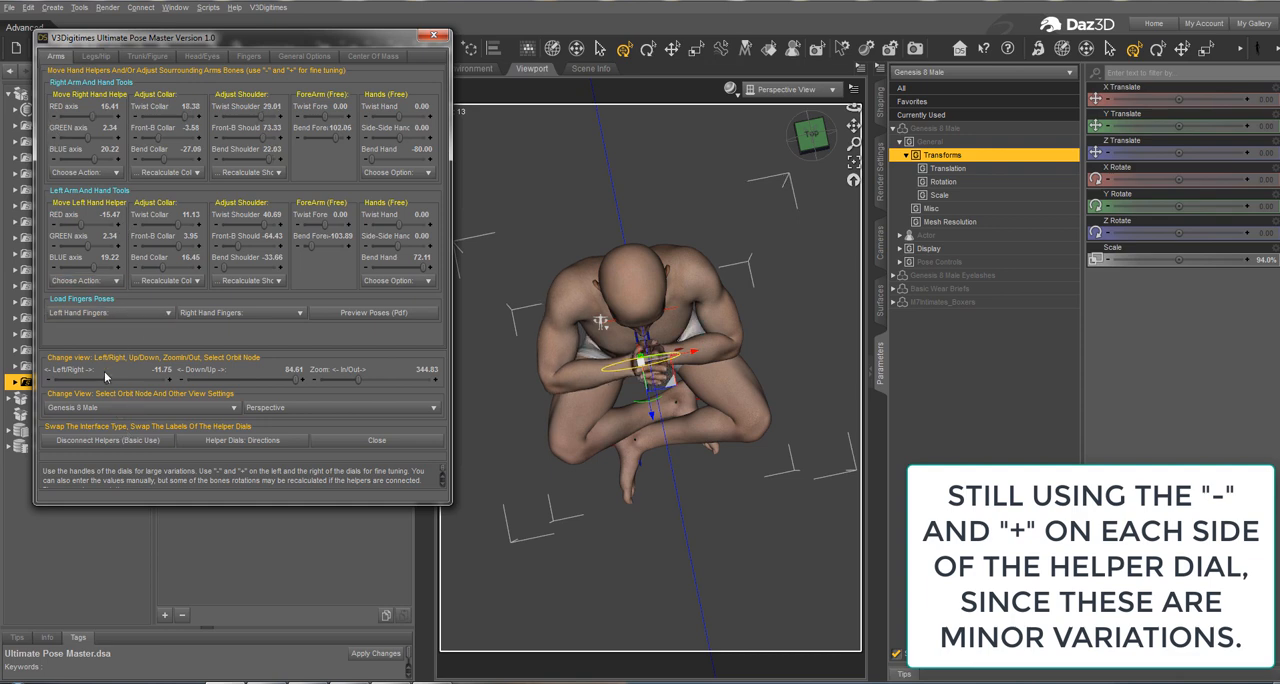
Step: Load finger Pose 1 onto the left hand
drag(105, 380, 78, 380)
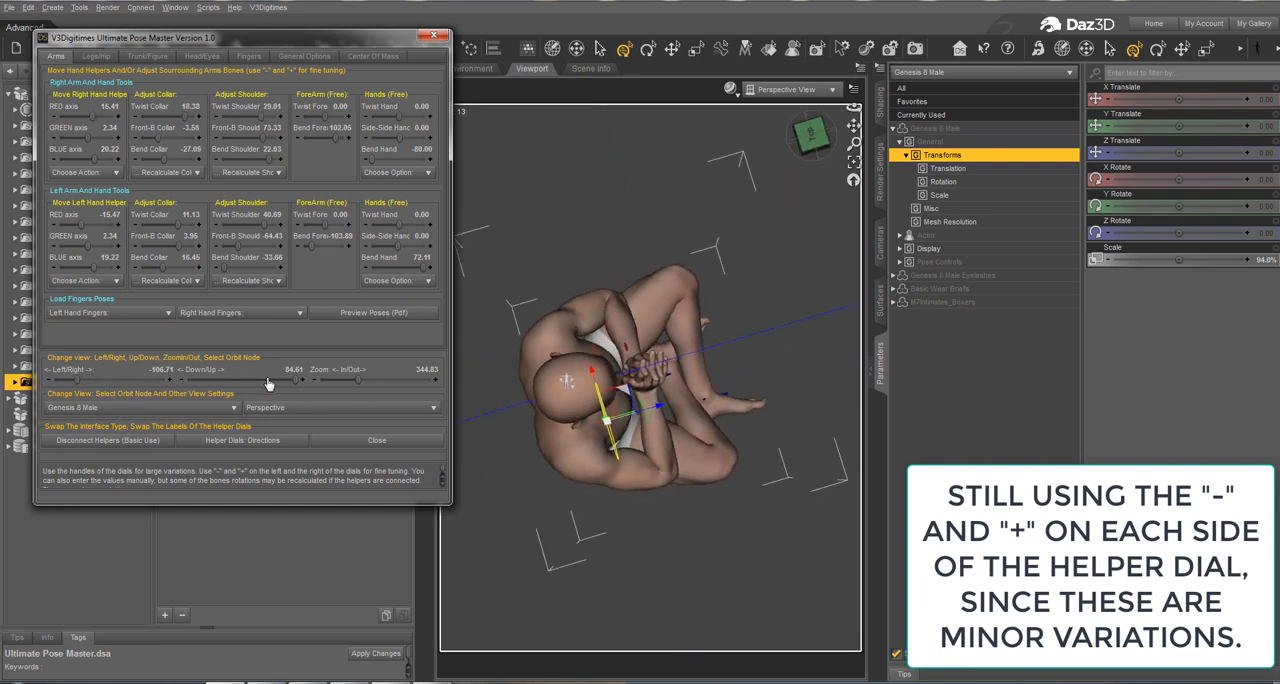
drag(298, 380, 258, 377)
drag(73, 380, 120, 380)
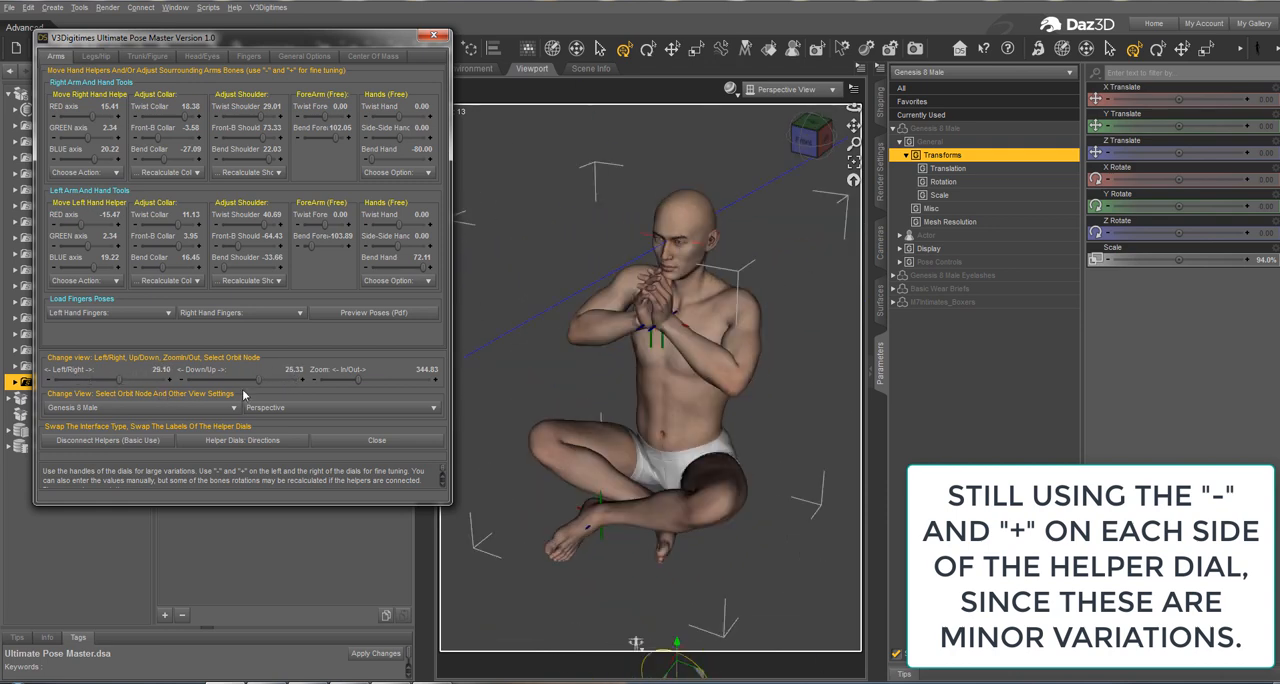
drag(259, 380, 250, 380)
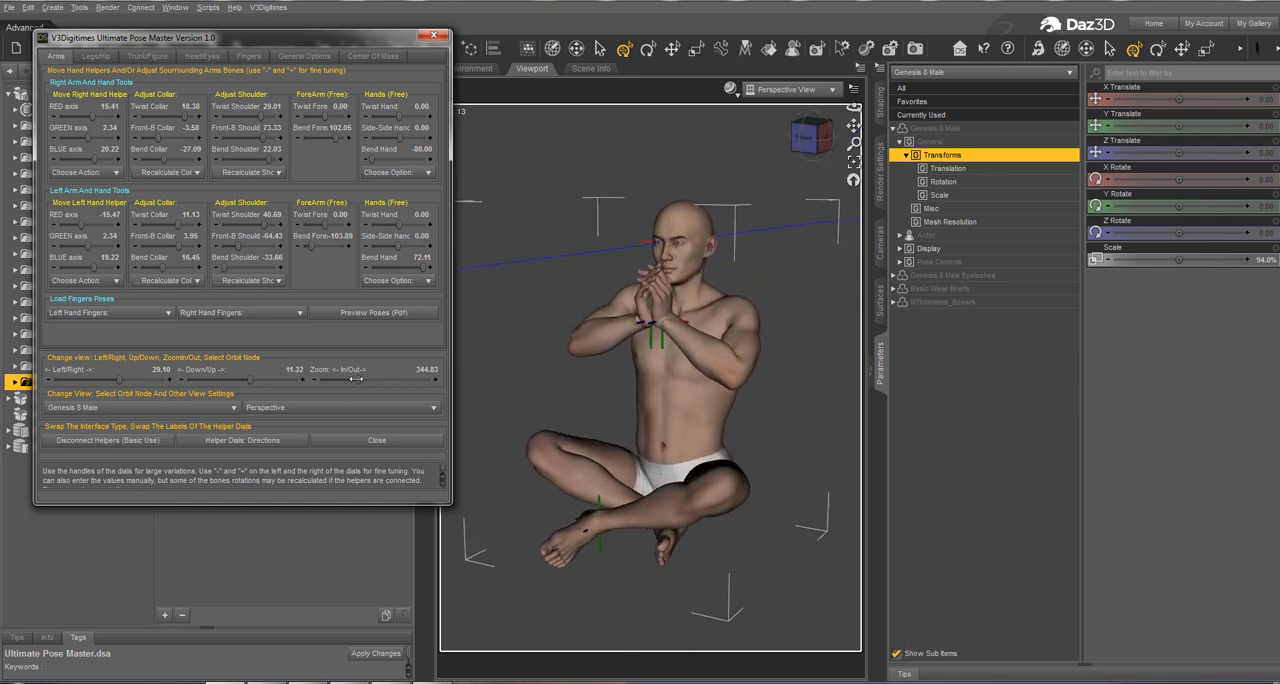
mouse_move(355, 379)
mouse_down()
mouse_move(312, 379)
mouse_move(330, 379)
mouse_up()
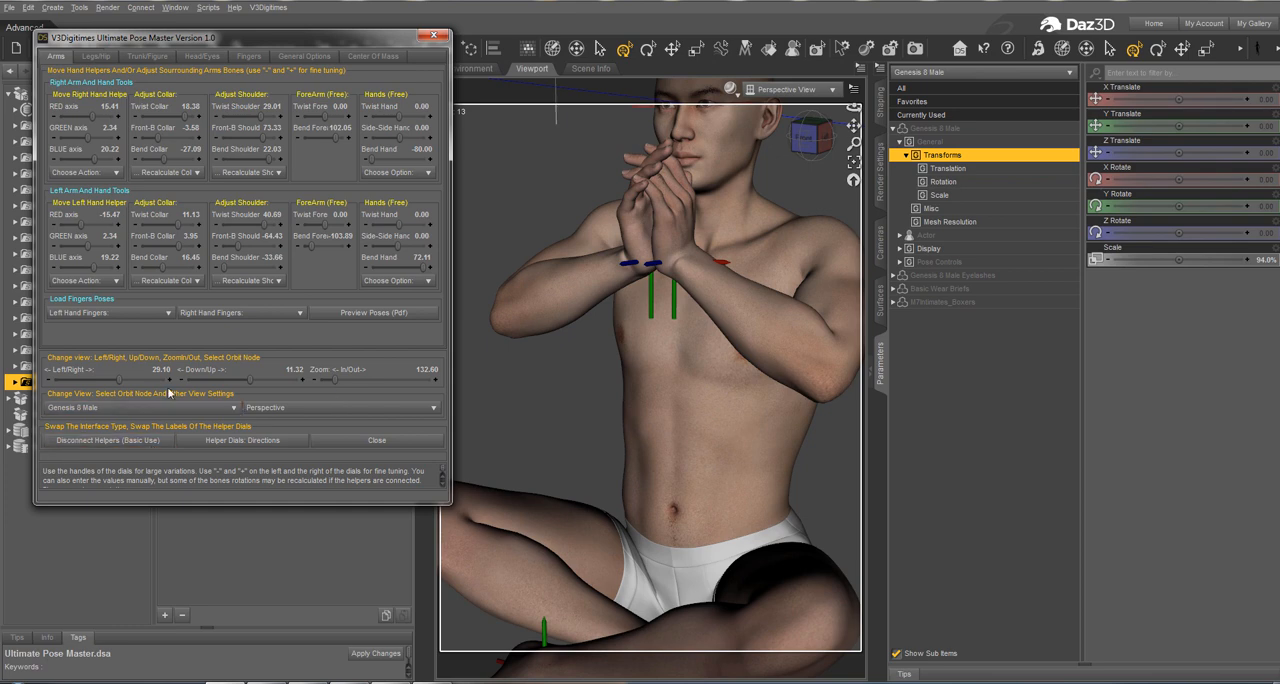
drag(120, 381, 110, 386)
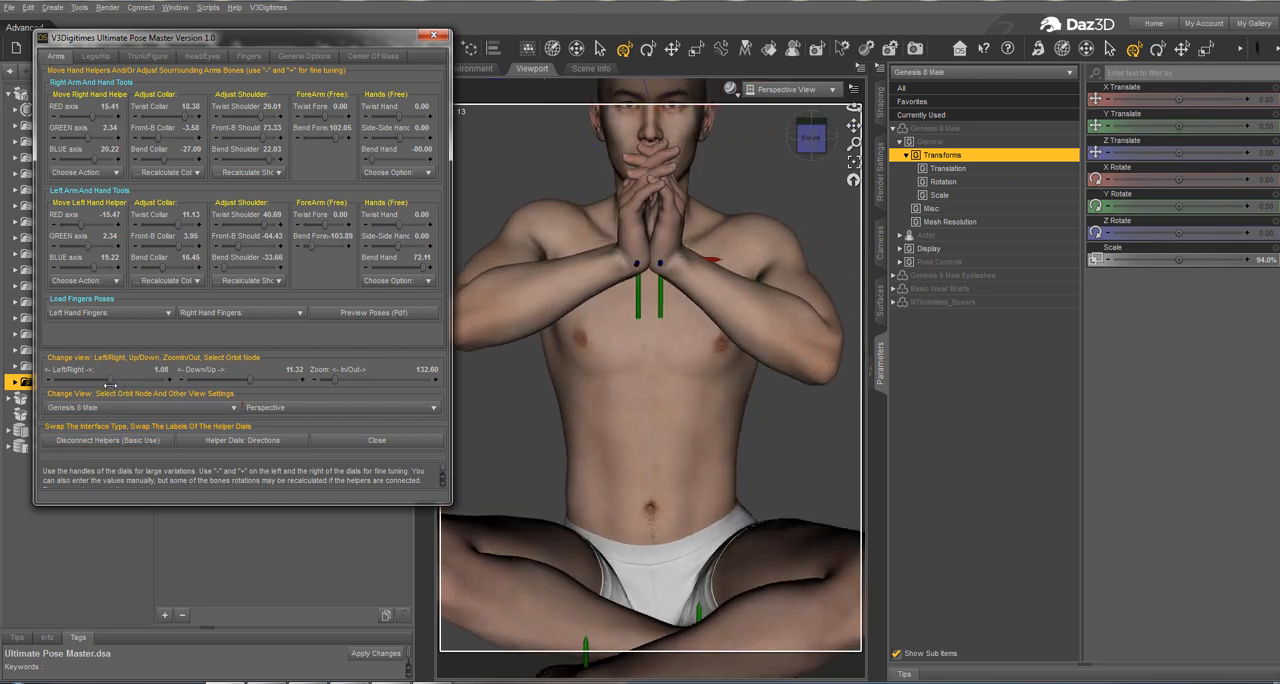
click(126, 313)
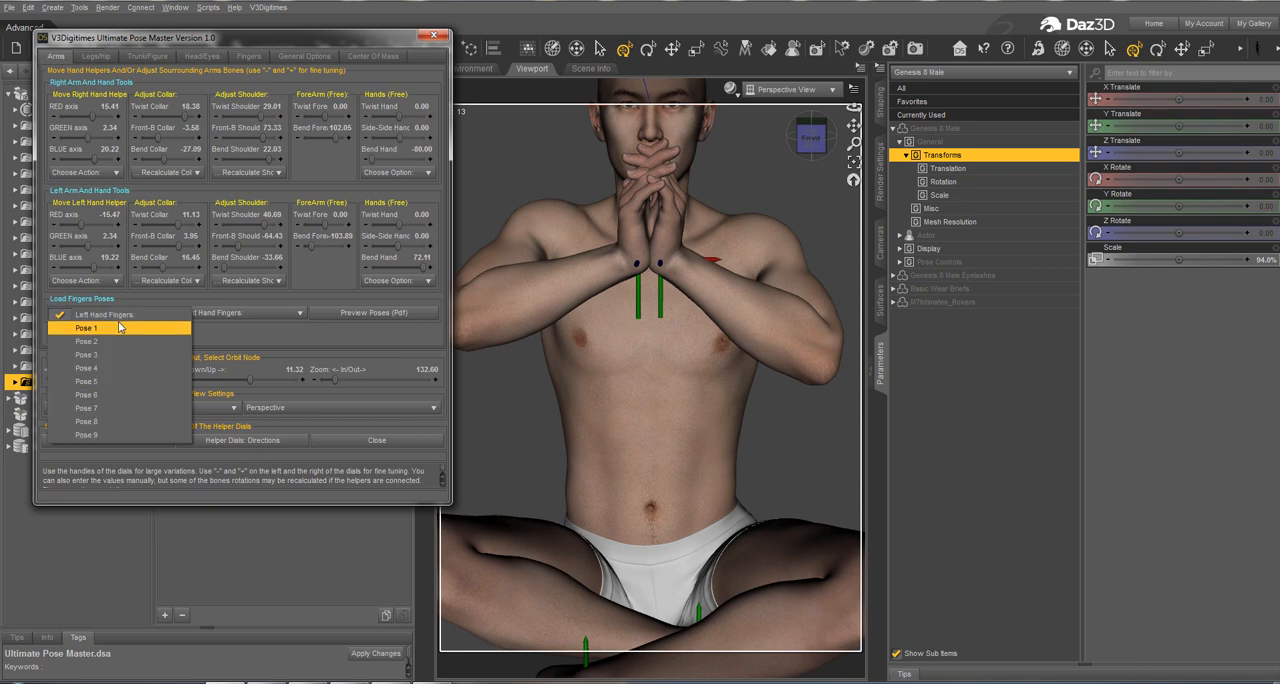
click(119, 327)
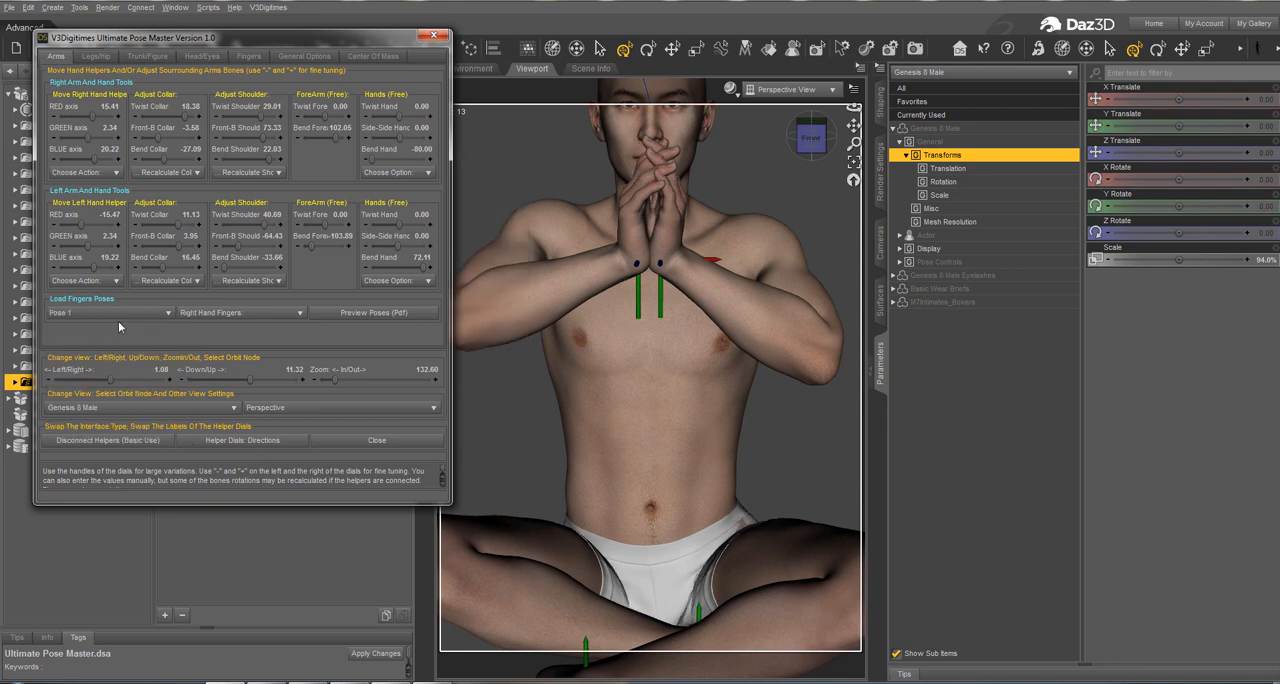
Step: Try finger Pose 3, Pose 7 and Pose 9 on the right hand
click(214, 316)
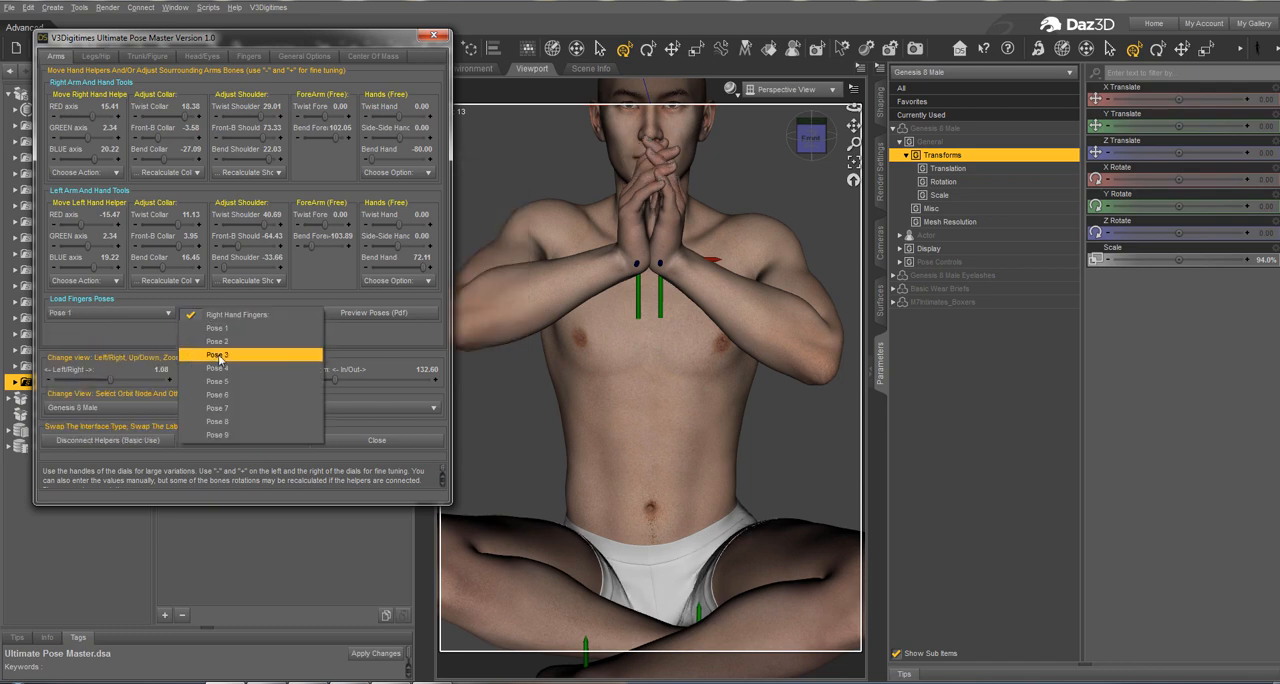
click(220, 353)
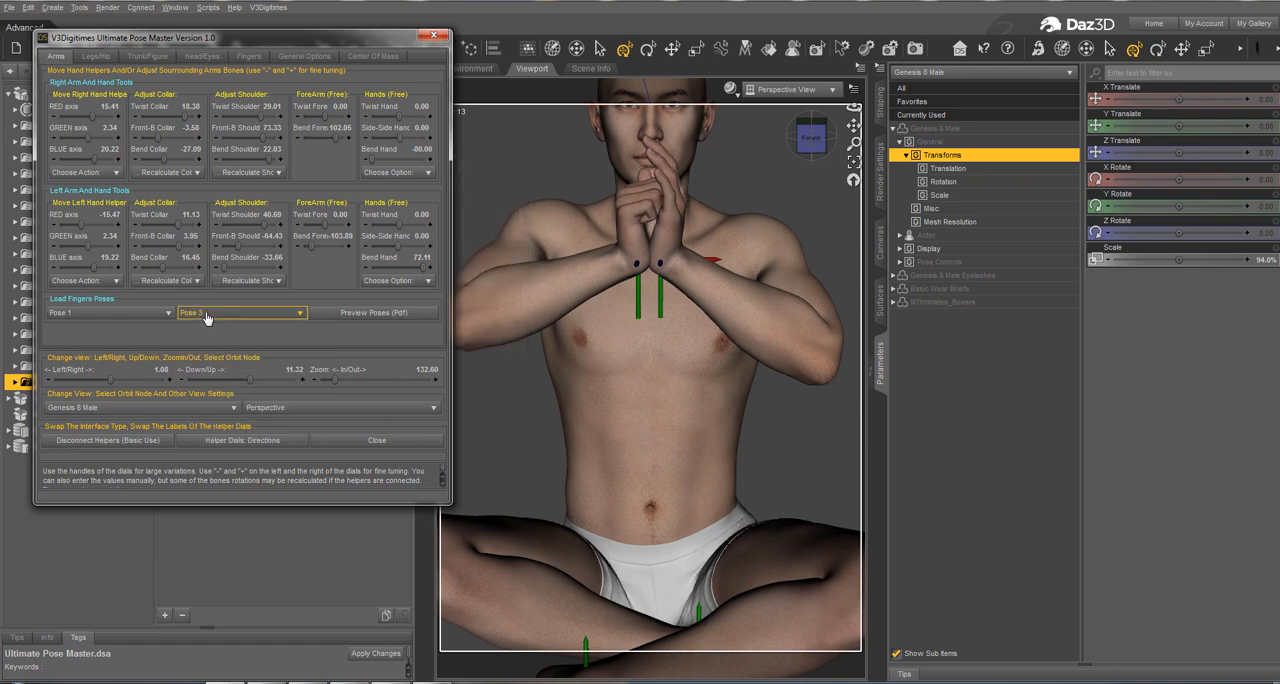
click(212, 314)
click(212, 330)
click(218, 314)
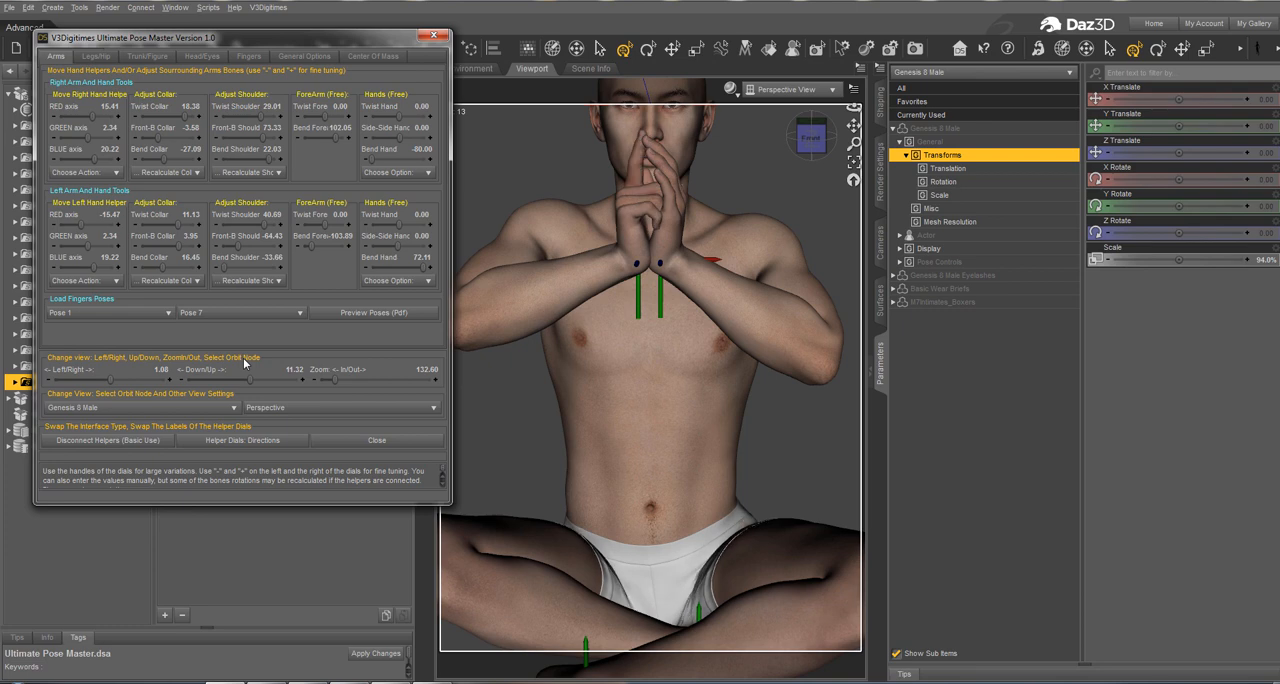
click(266, 313)
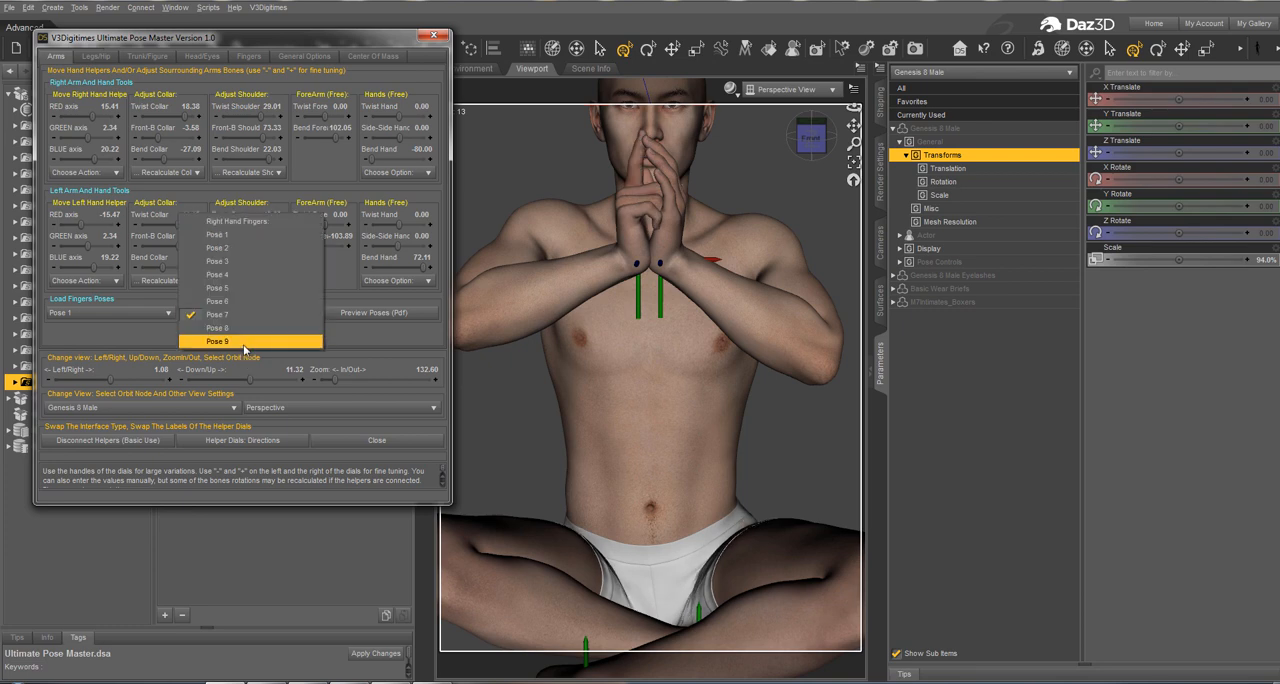
click(243, 344)
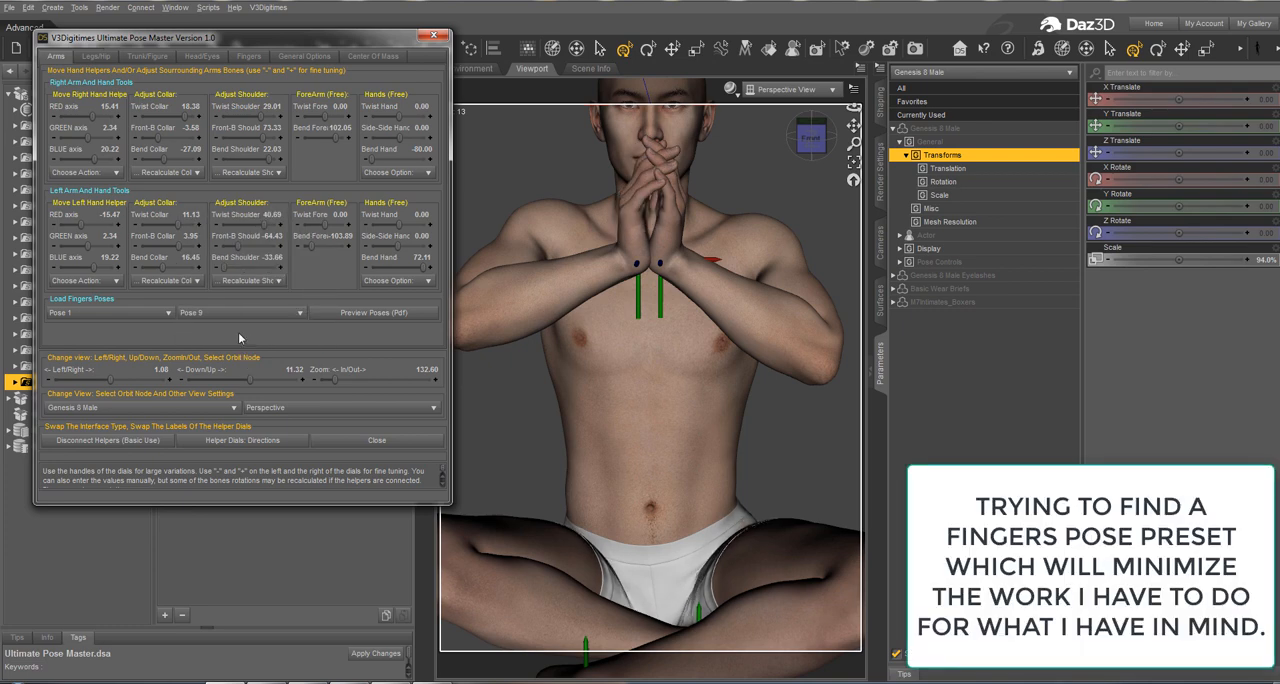
Step: Try finger Pose 2 on the left hand
click(110, 313)
click(124, 328)
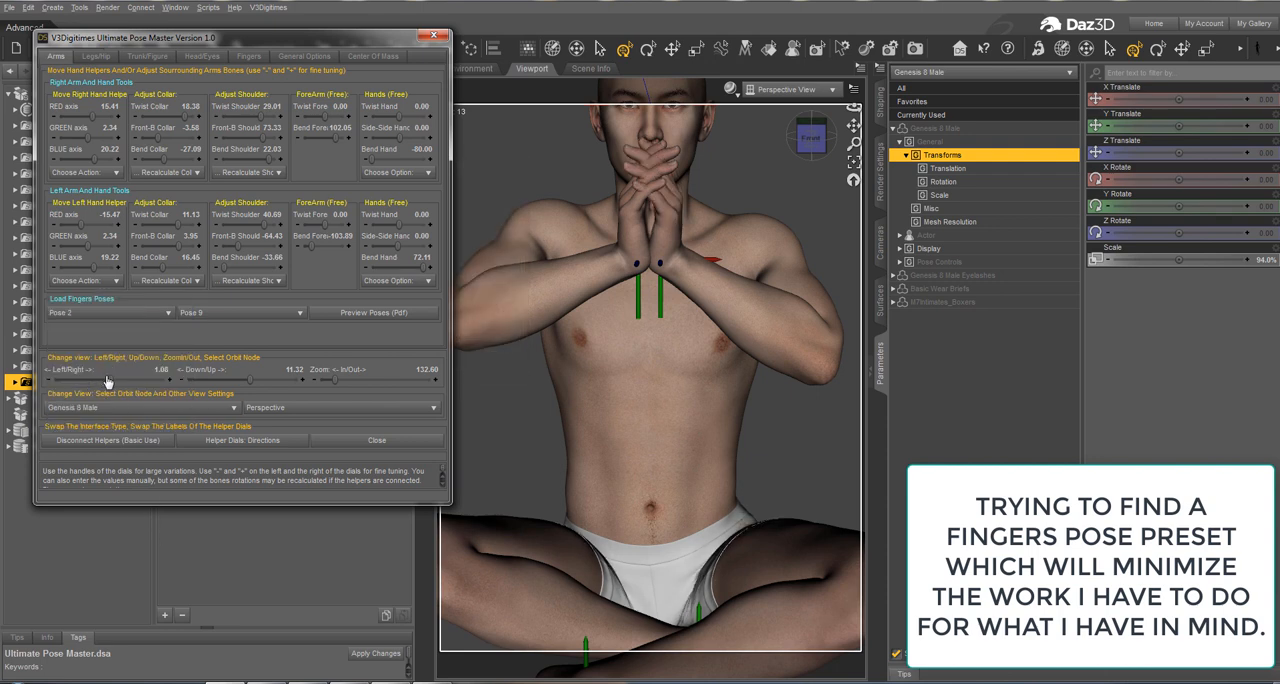
mouse_move(110, 379)
mouse_down()
mouse_move(136, 372)
mouse_move(111, 383)
mouse_up()
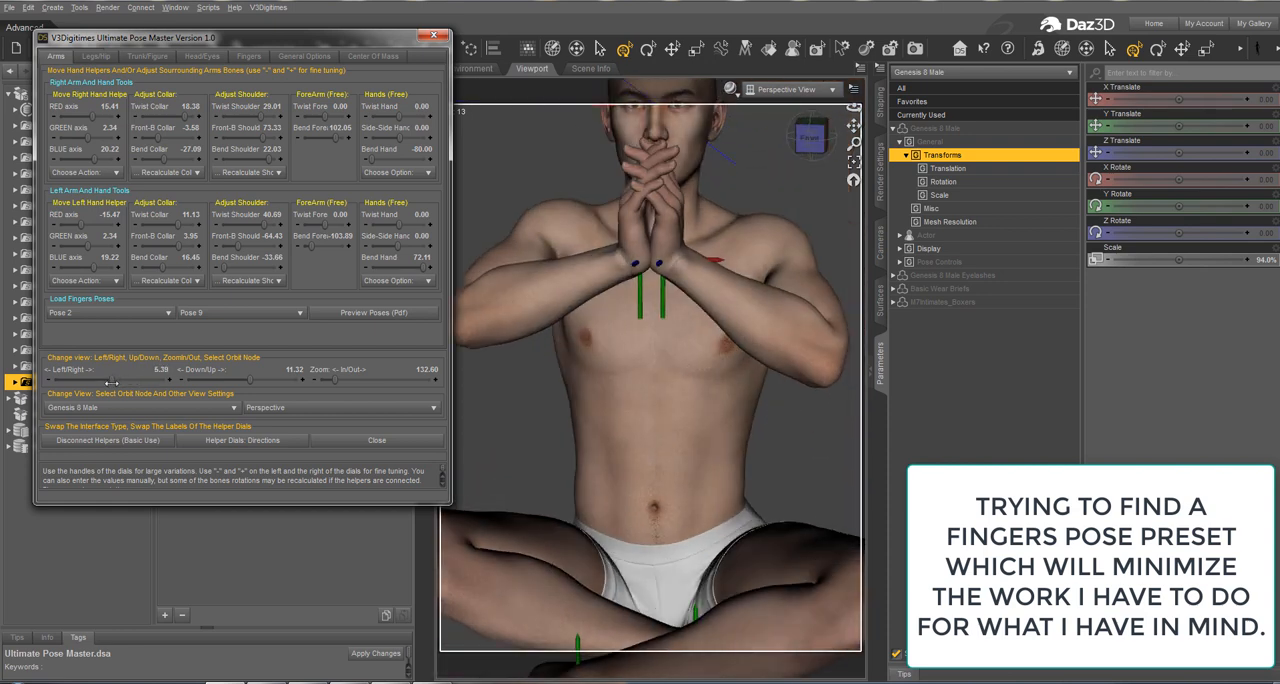
Step: Zero the right arm, hand and fingers as well as the left arm, hand and fingers
click(249, 57)
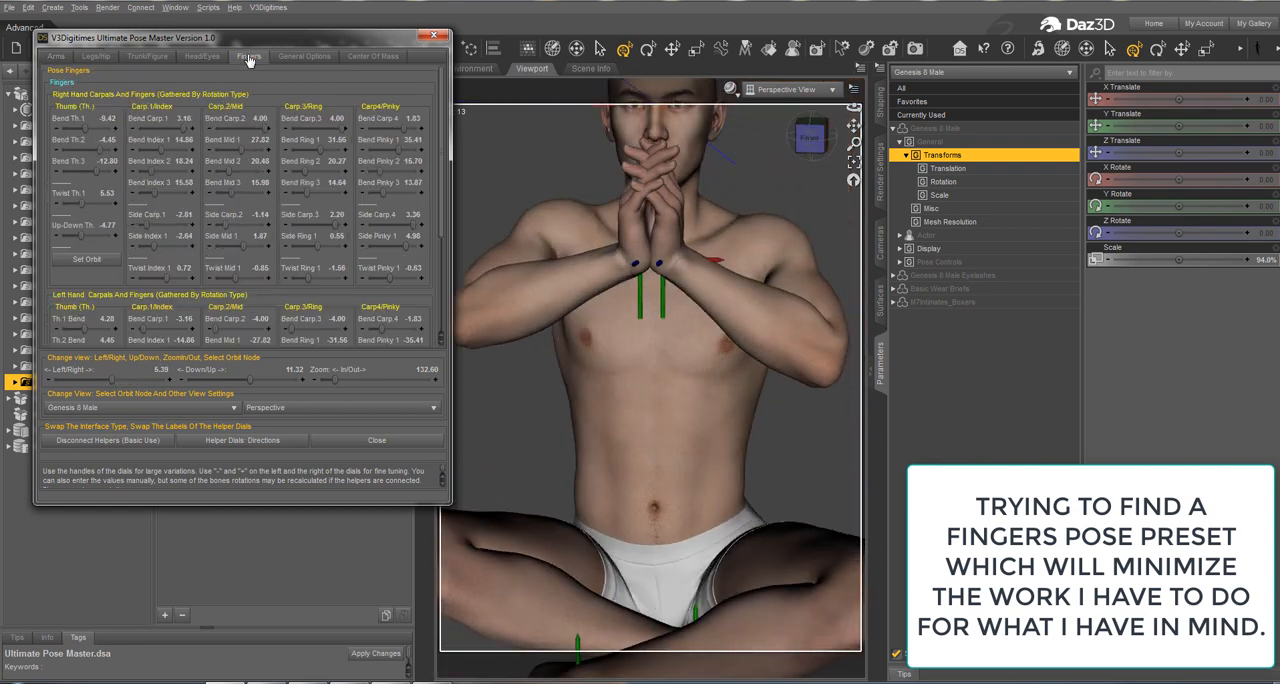
scroll(250, 155, down, 5)
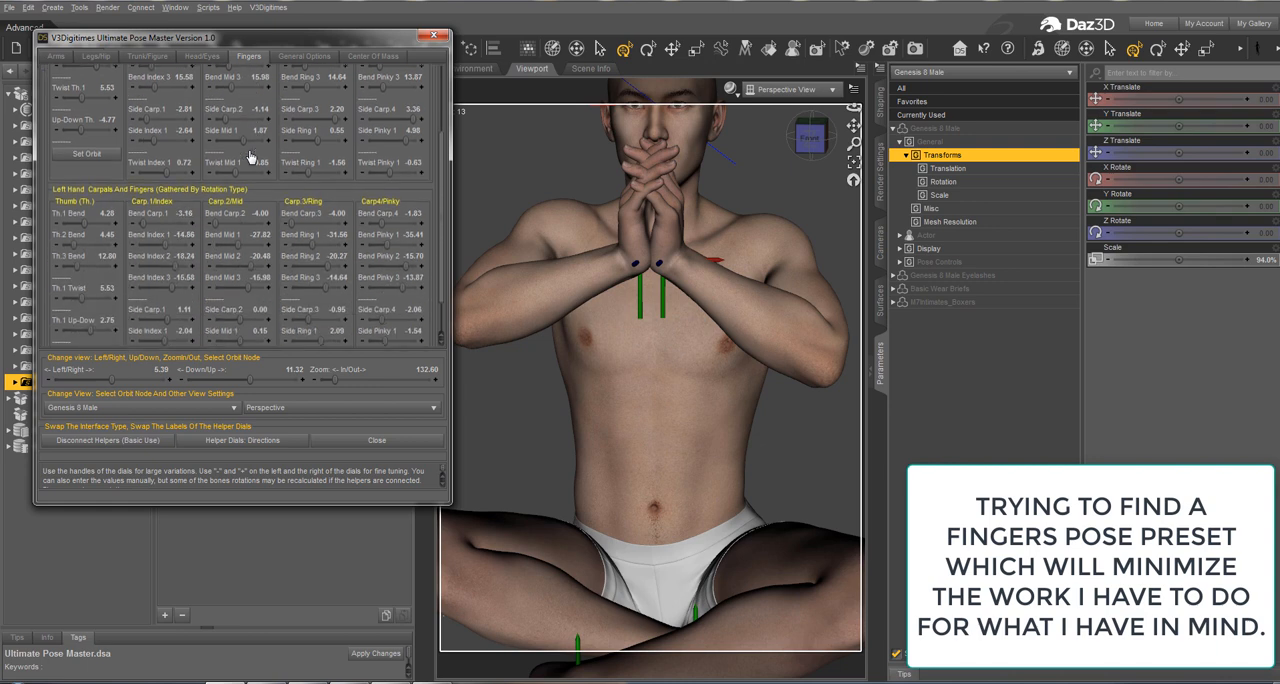
scroll(250, 157, up, 3)
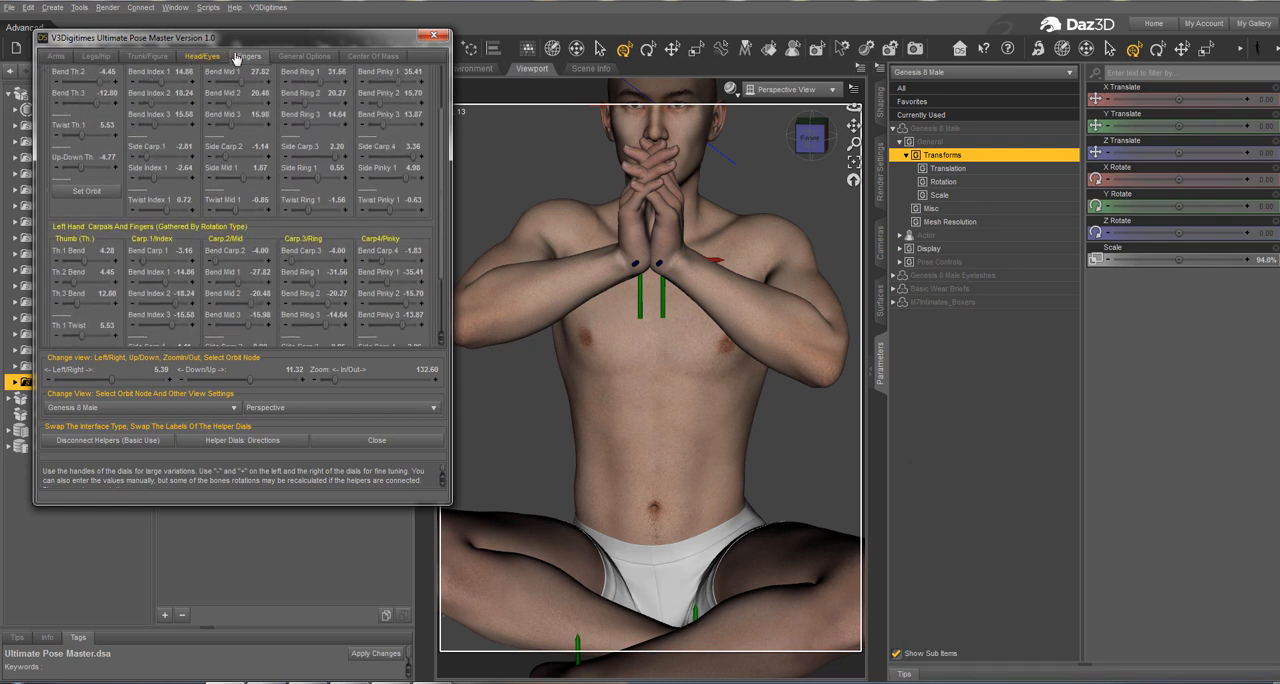
click(292, 58)
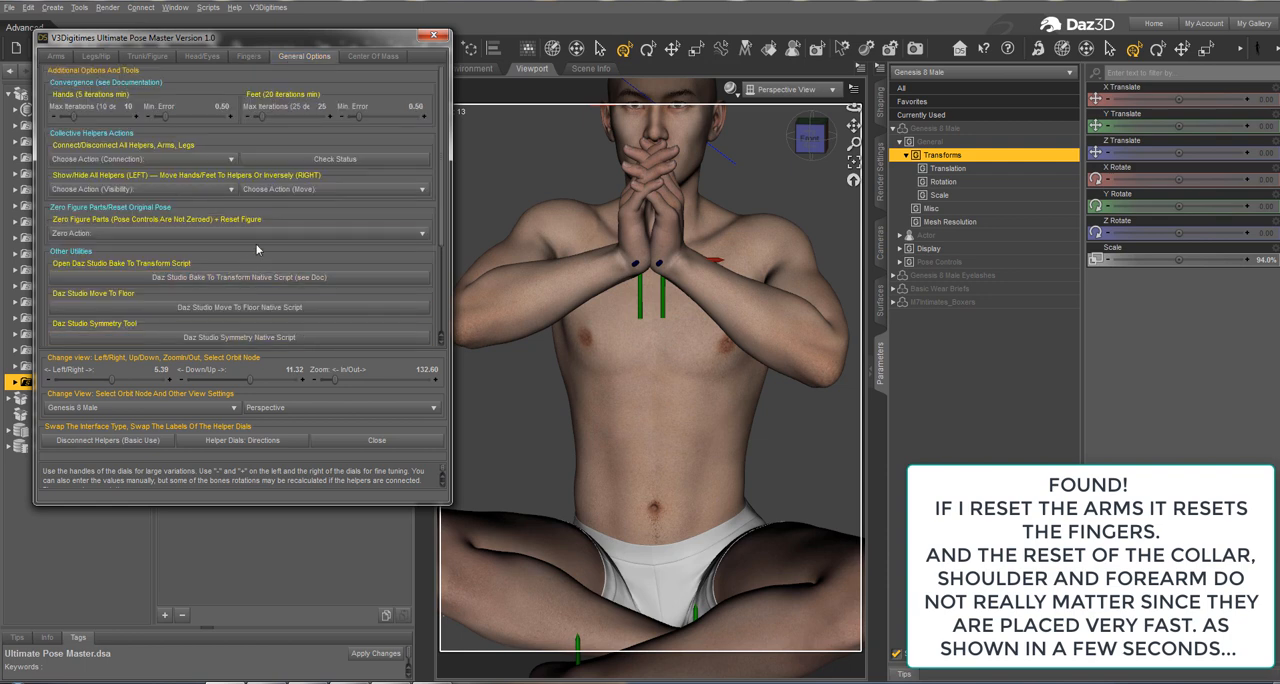
click(274, 236)
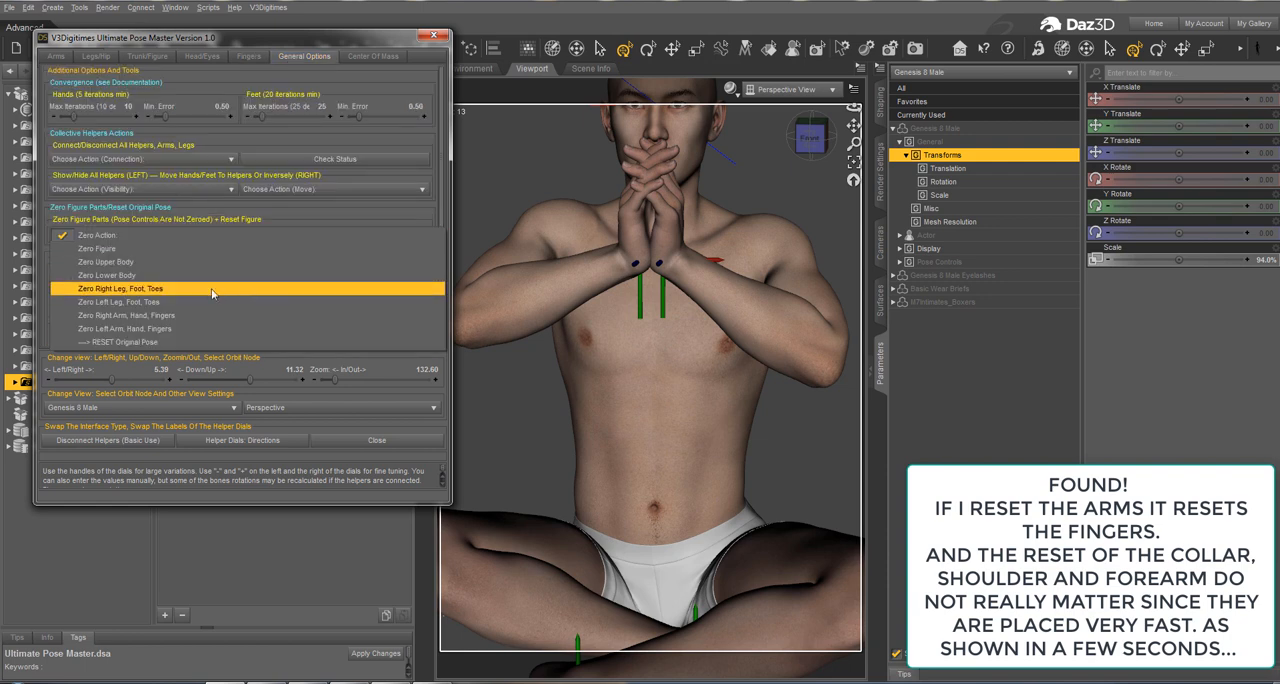
click(200, 315)
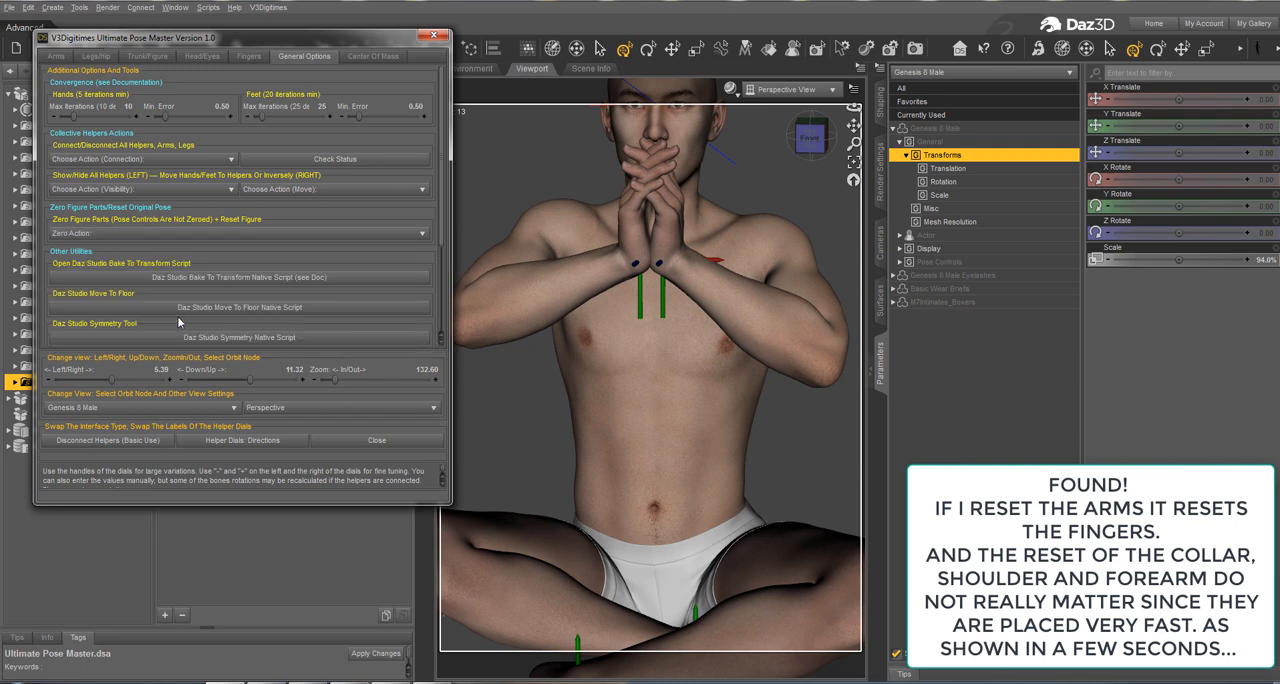
click(256, 237)
click(234, 328)
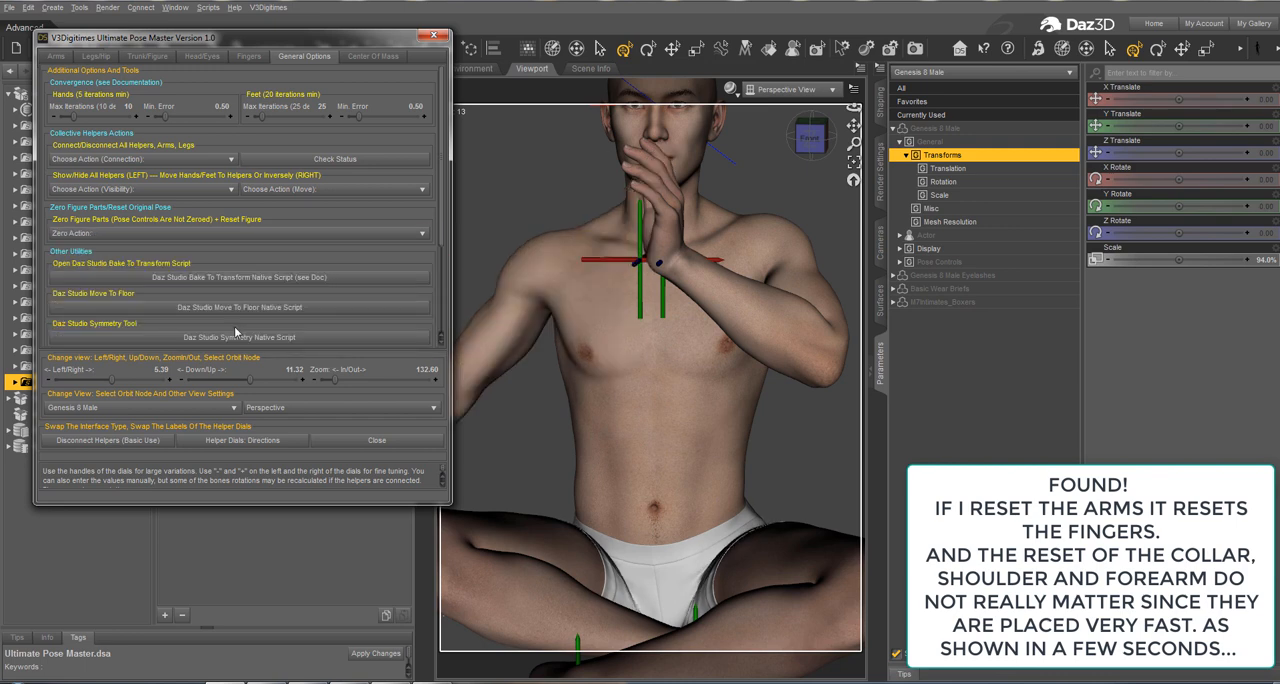
Step: Move the right hand and the left hand back to their helpers
click(58, 57)
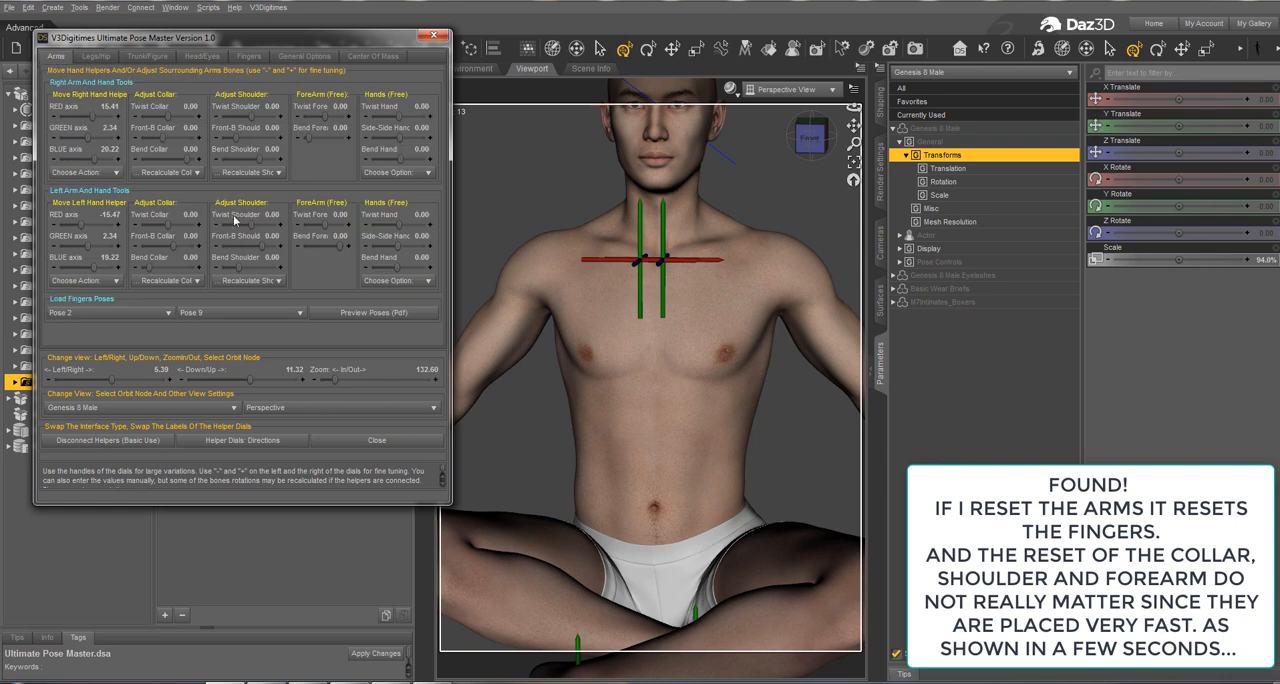
click(106, 173)
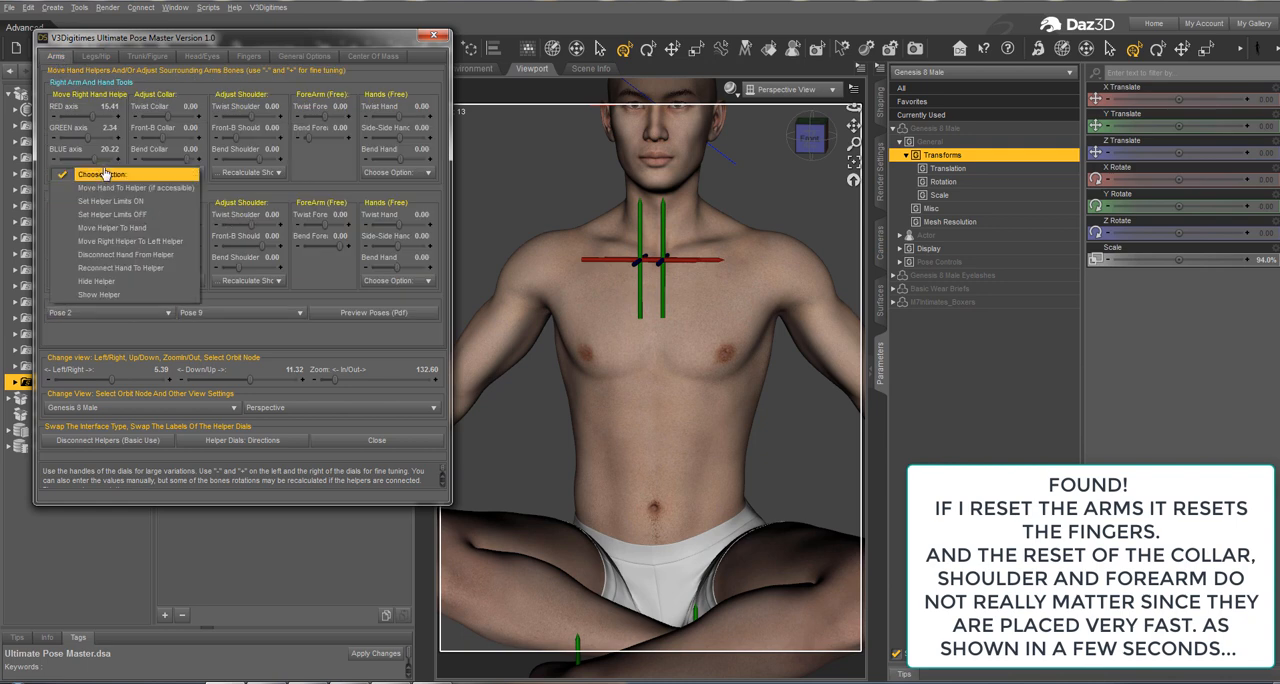
click(137, 188)
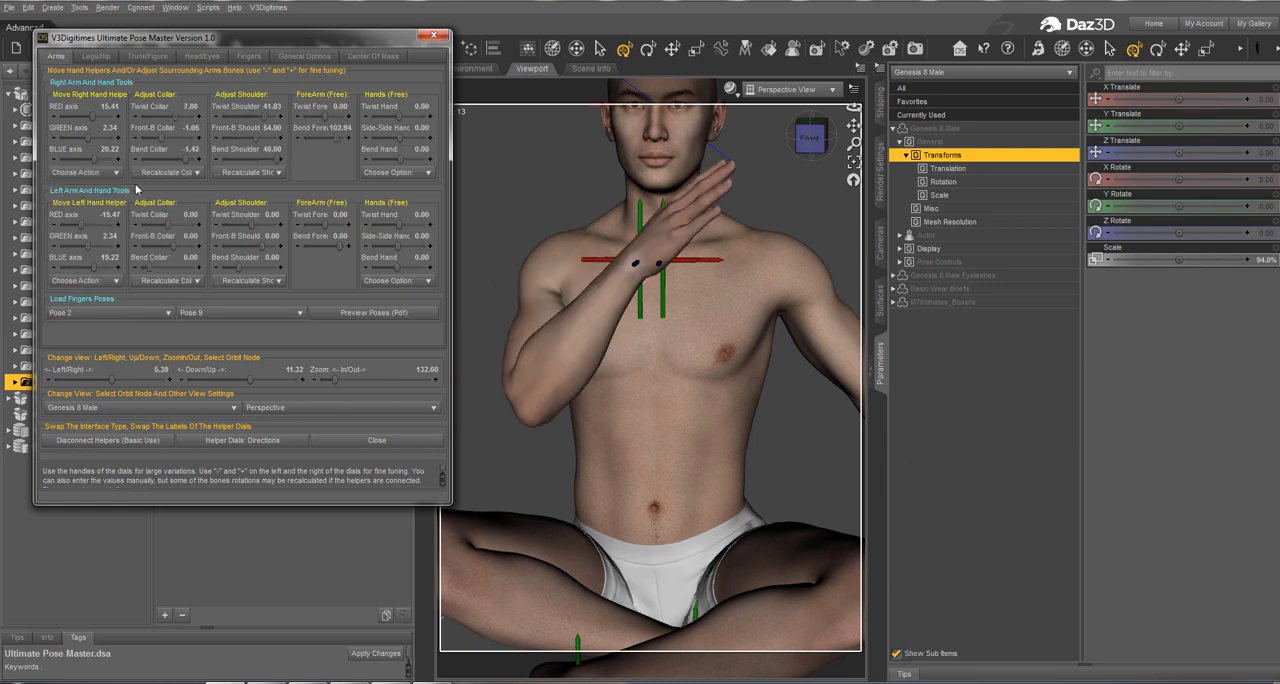
click(107, 282)
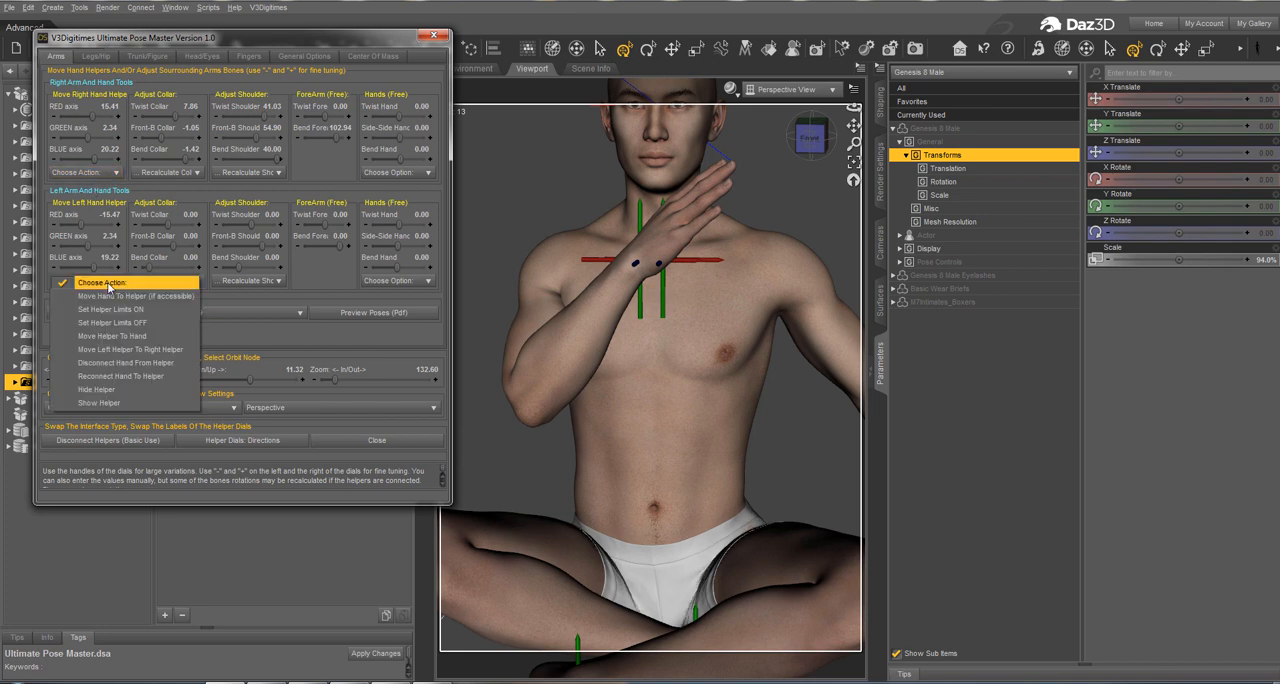
click(125, 296)
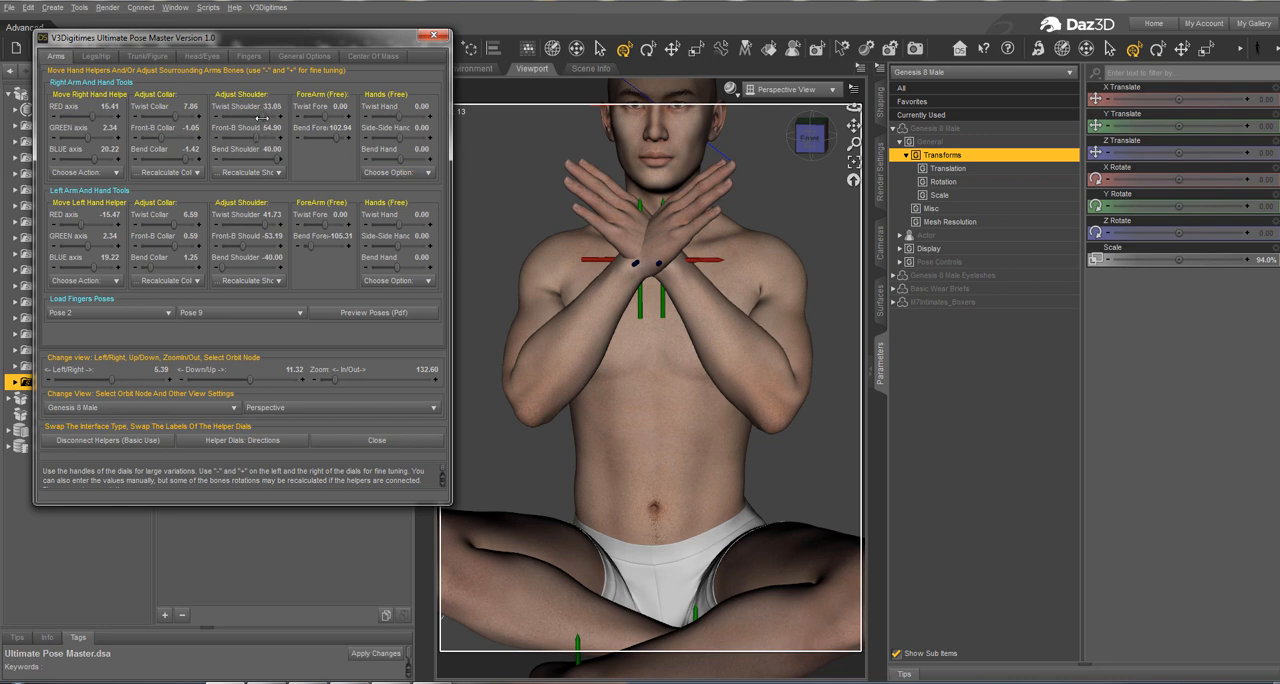
Step: Raise both elbows with the right Bend Shoulder near -16, the right Bend Collar at -2.84 and the left Bend Shoulder at 58.61
mouse_move(262, 118)
mouse_down()
mouse_move(241, 122)
mouse_move(288, 127)
mouse_move(238, 119)
mouse_up()
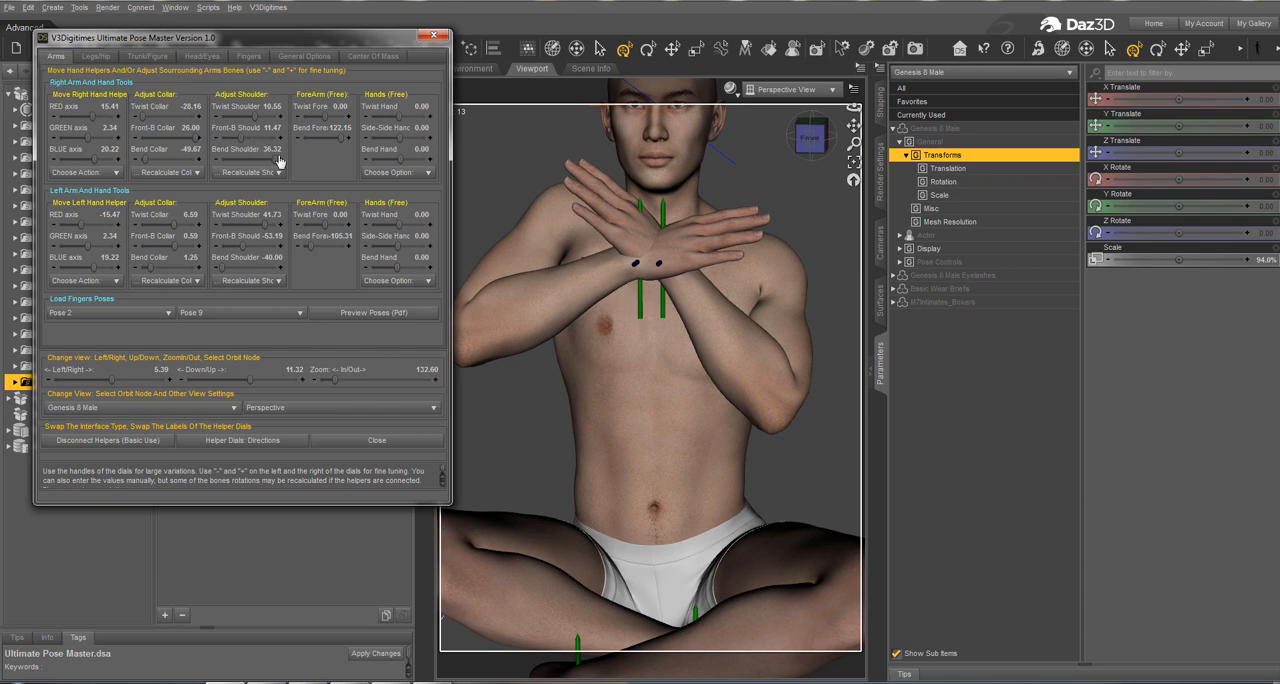
drag(268, 160, 259, 160)
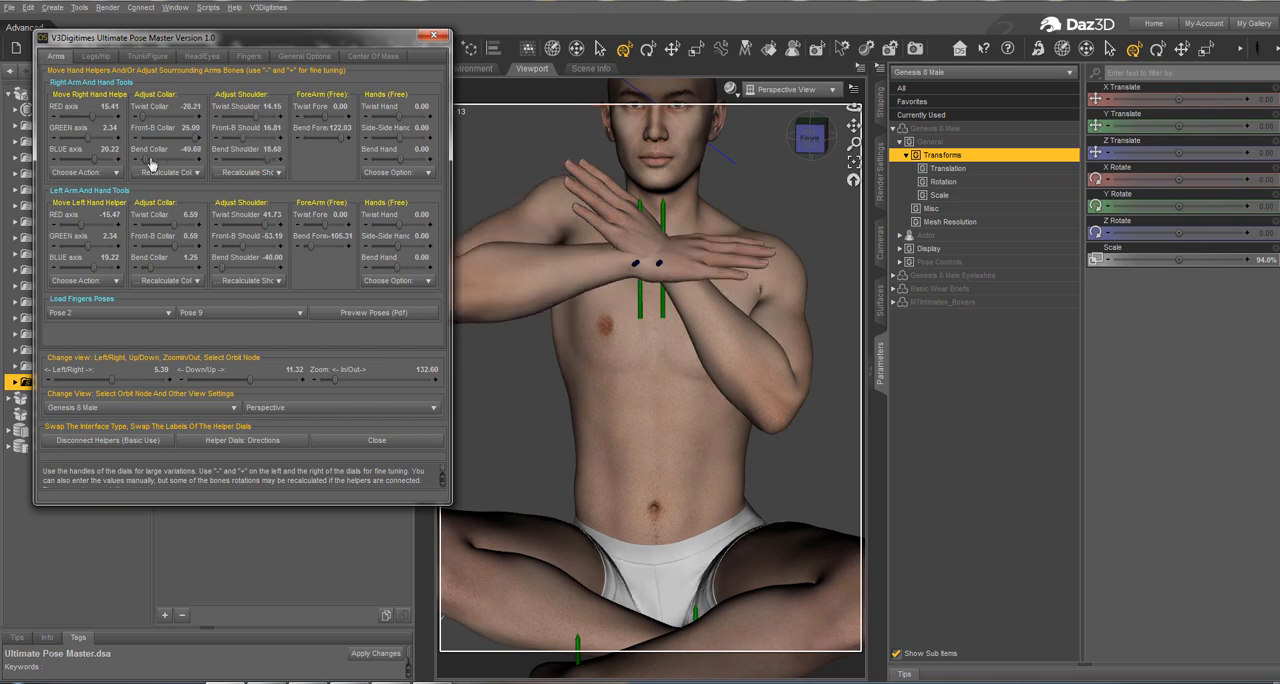
drag(151, 163, 252, 162)
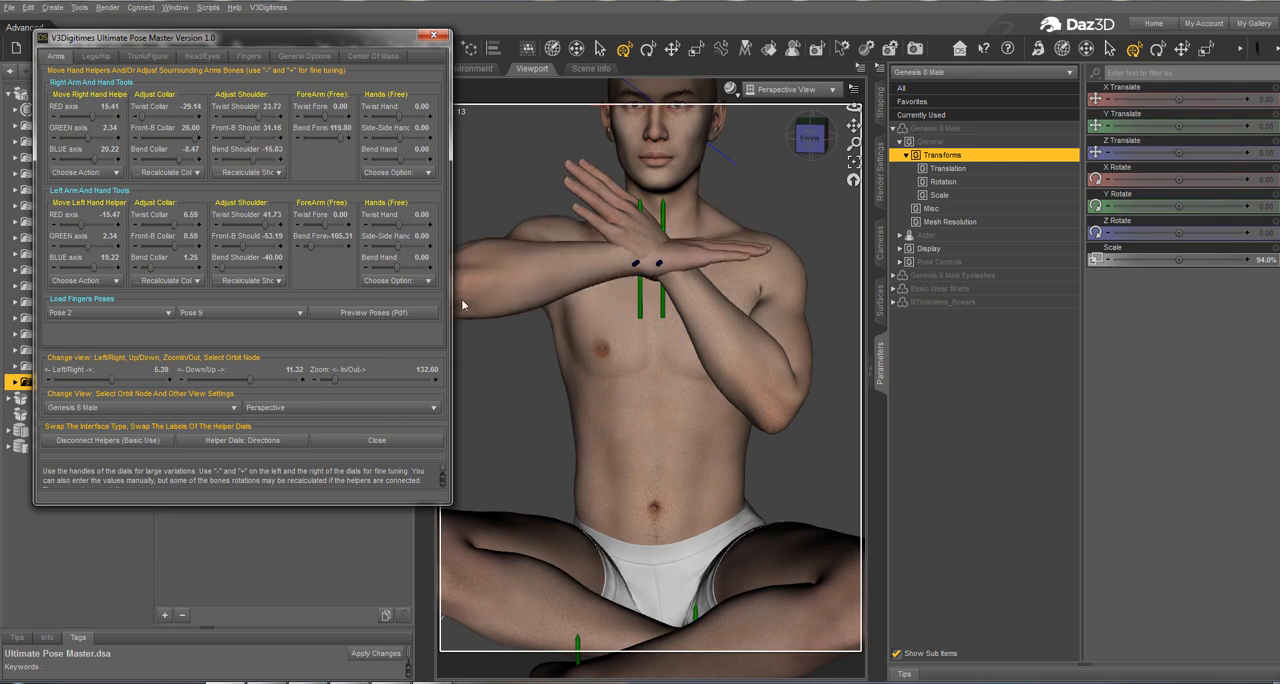
drag(240, 268, 259, 266)
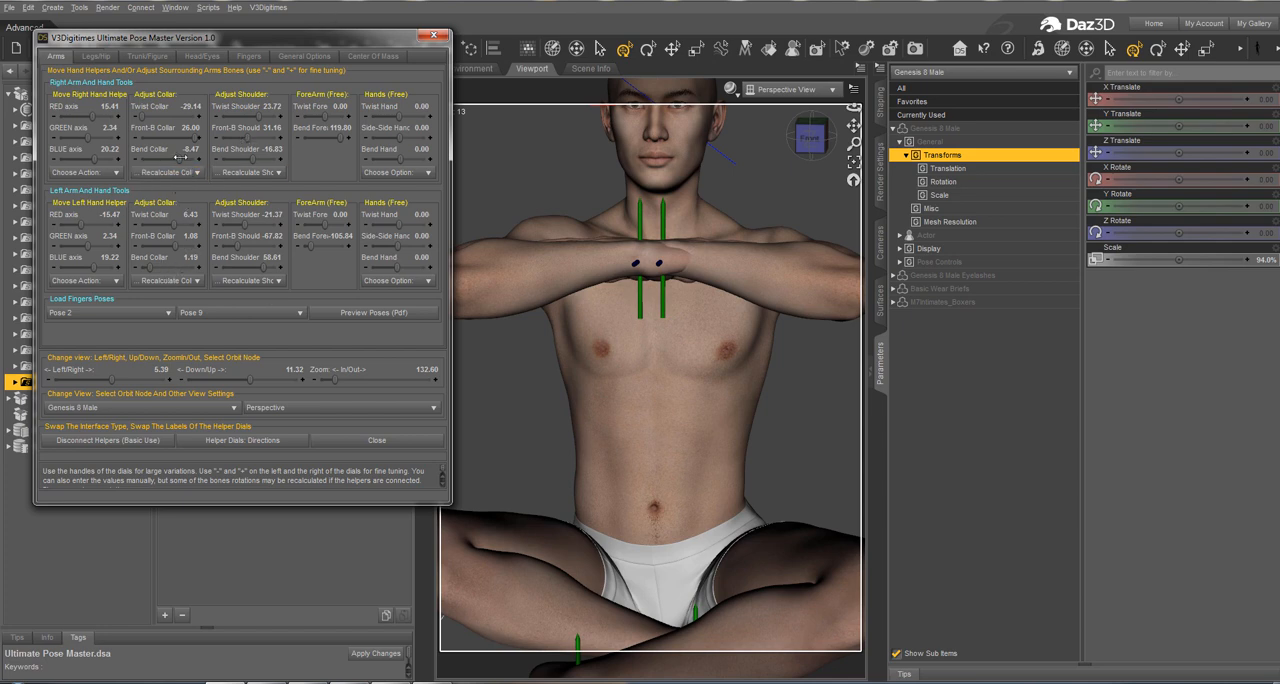
drag(182, 159, 187, 160)
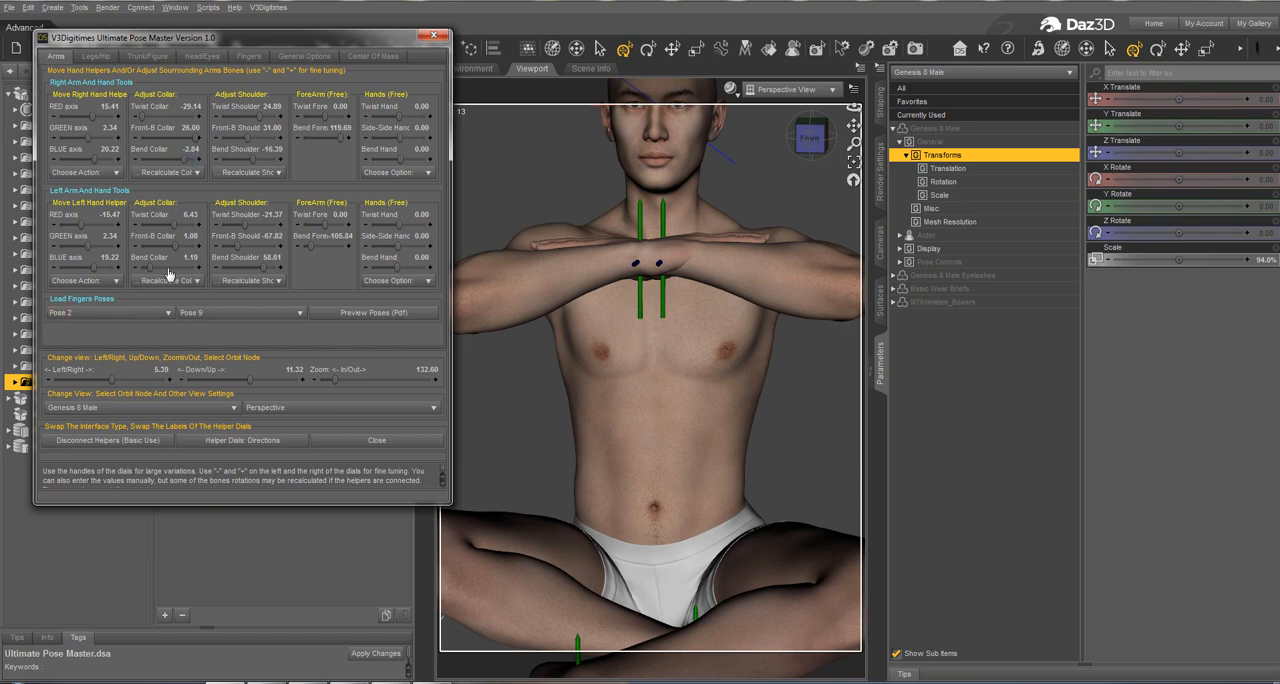
Step: Set Bend Hand to 80.00 for the left hand and -80.00 for the right hand
drag(426, 270, 394, 276)
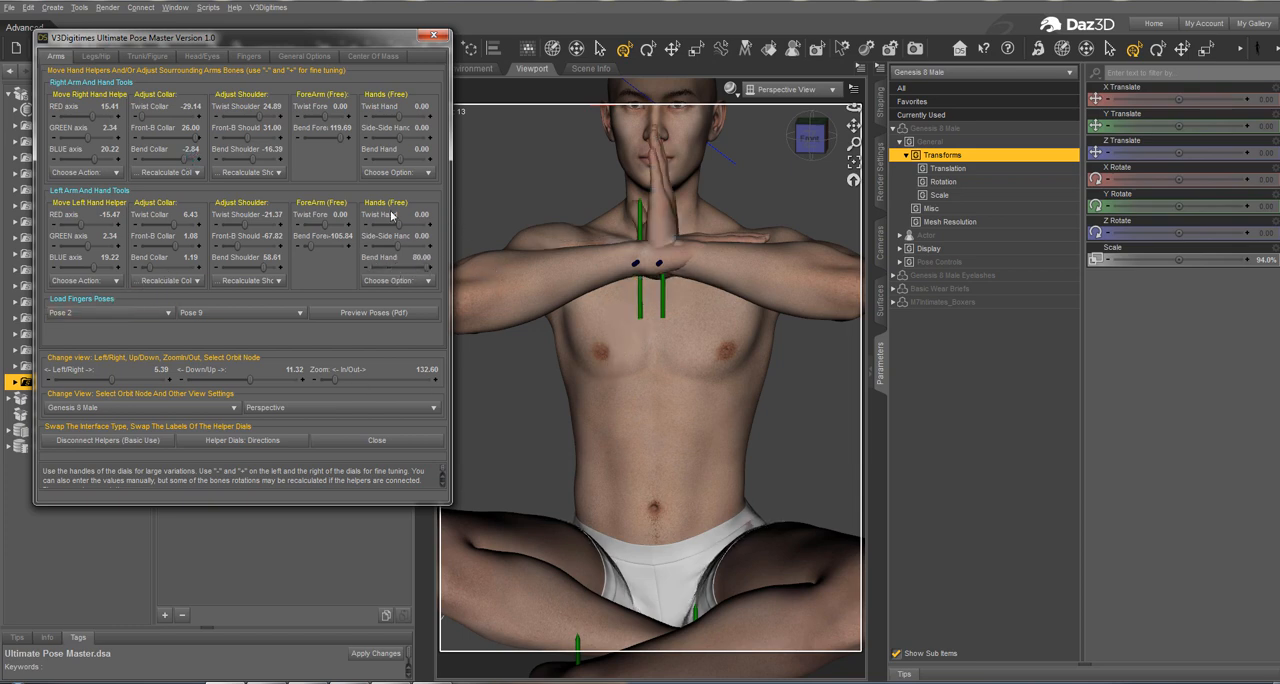
drag(397, 159, 323, 158)
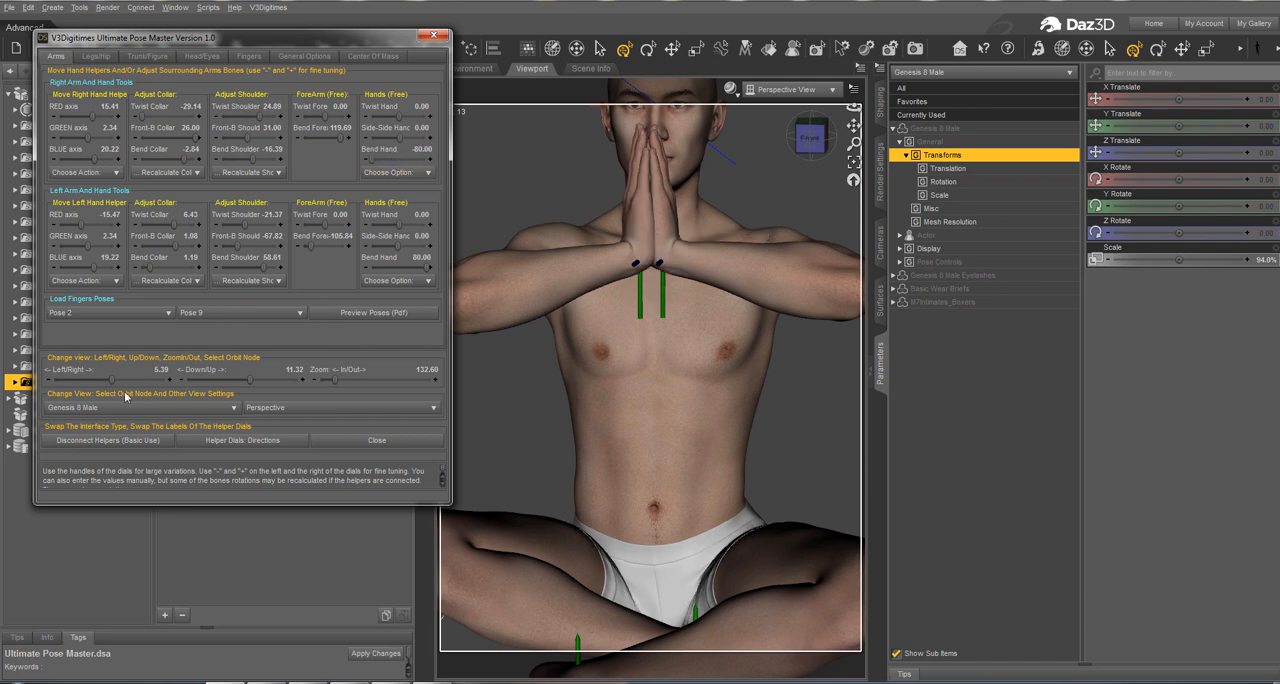
Step: Lower the hand helpers on the GREEN axis to -1.66 for the right hand and -2.66 for the left
mouse_move(108, 385)
mouse_down()
mouse_move(89, 374)
mouse_move(113, 369)
mouse_up()
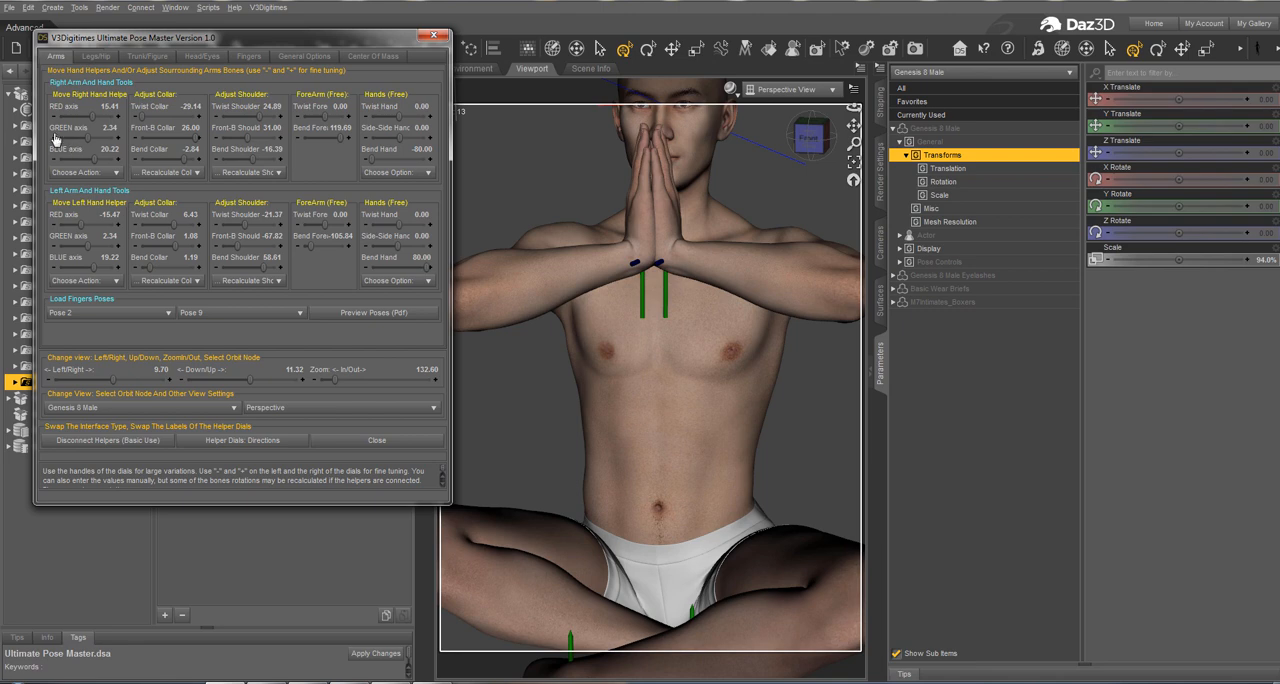
drag(55, 138, 52, 145)
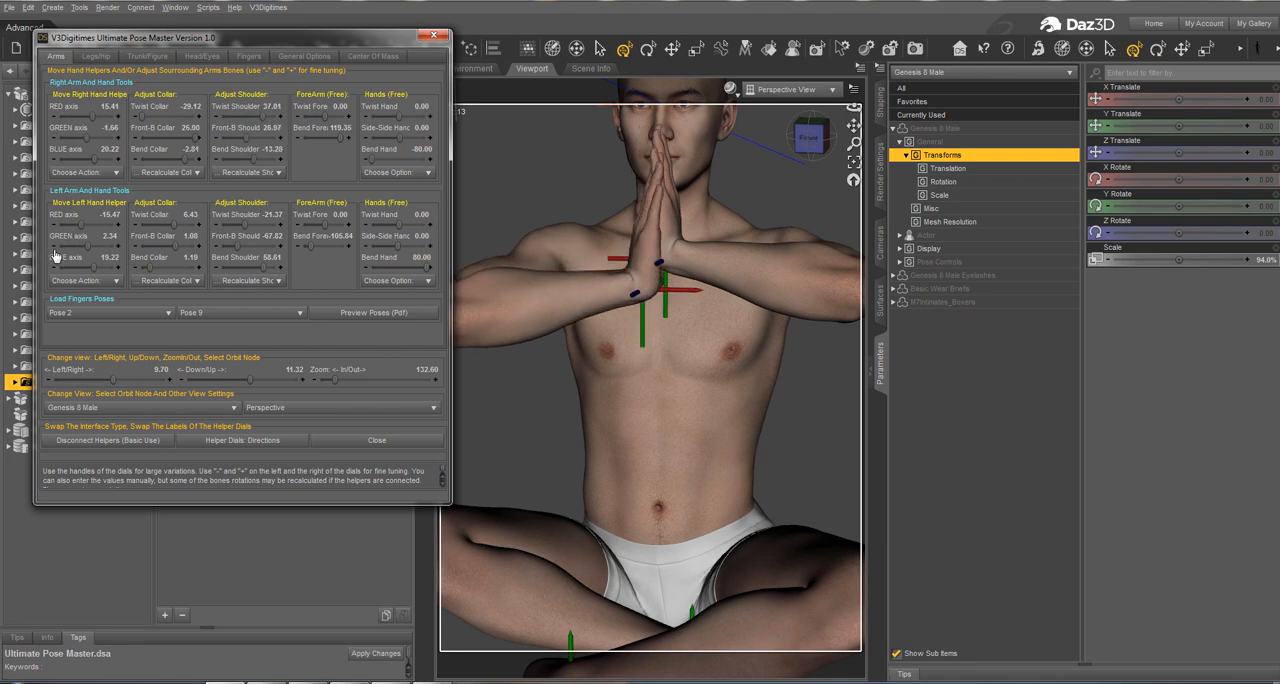
drag(55, 256, 56, 261)
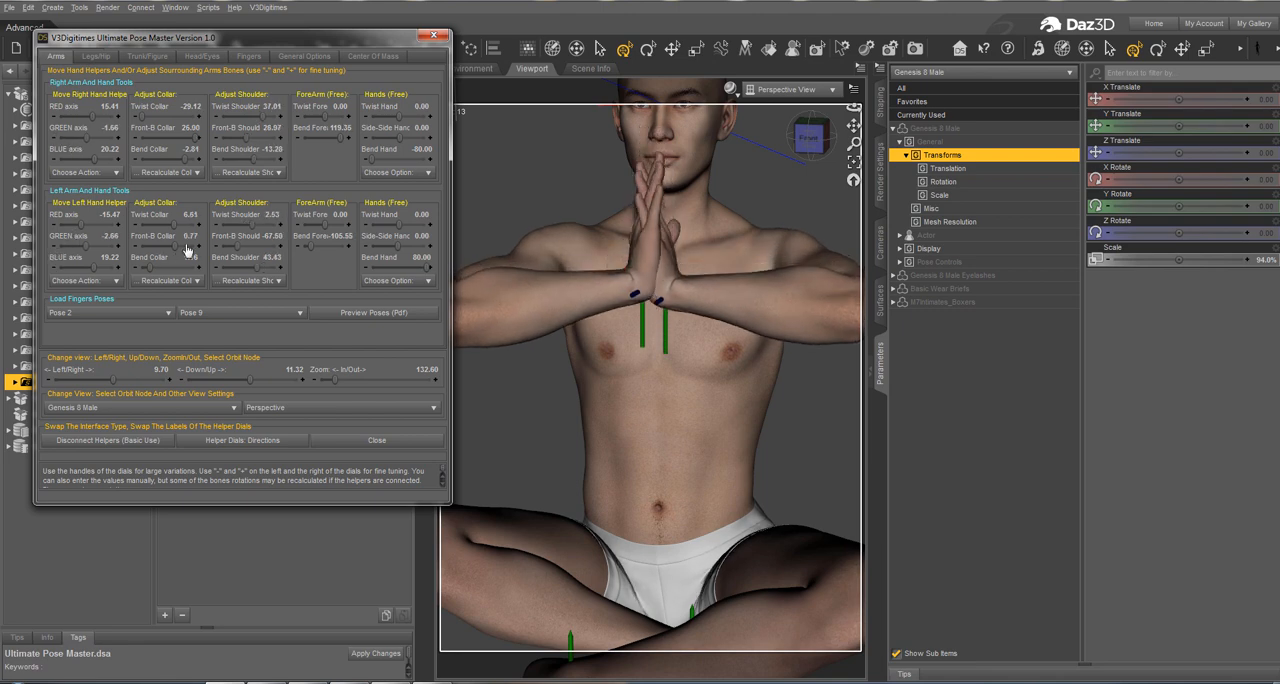
Step: Move the hand helpers on the BLUE axis to 25.22 left and 26.22 right, and set the left GREEN axis to -1.66
mouse_move(117, 373)
mouse_down()
mouse_move(150, 368)
mouse_move(122, 364)
mouse_move(148, 354)
mouse_move(114, 357)
mouse_move(130, 356)
mouse_up()
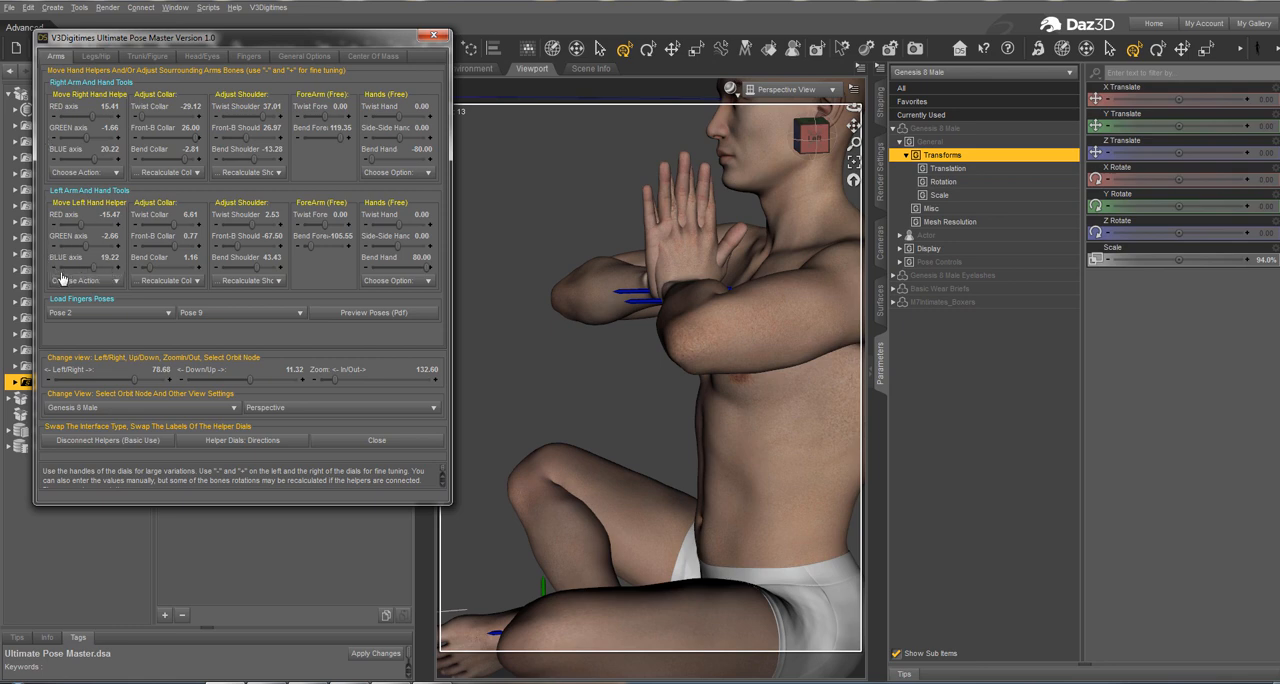
click(119, 274)
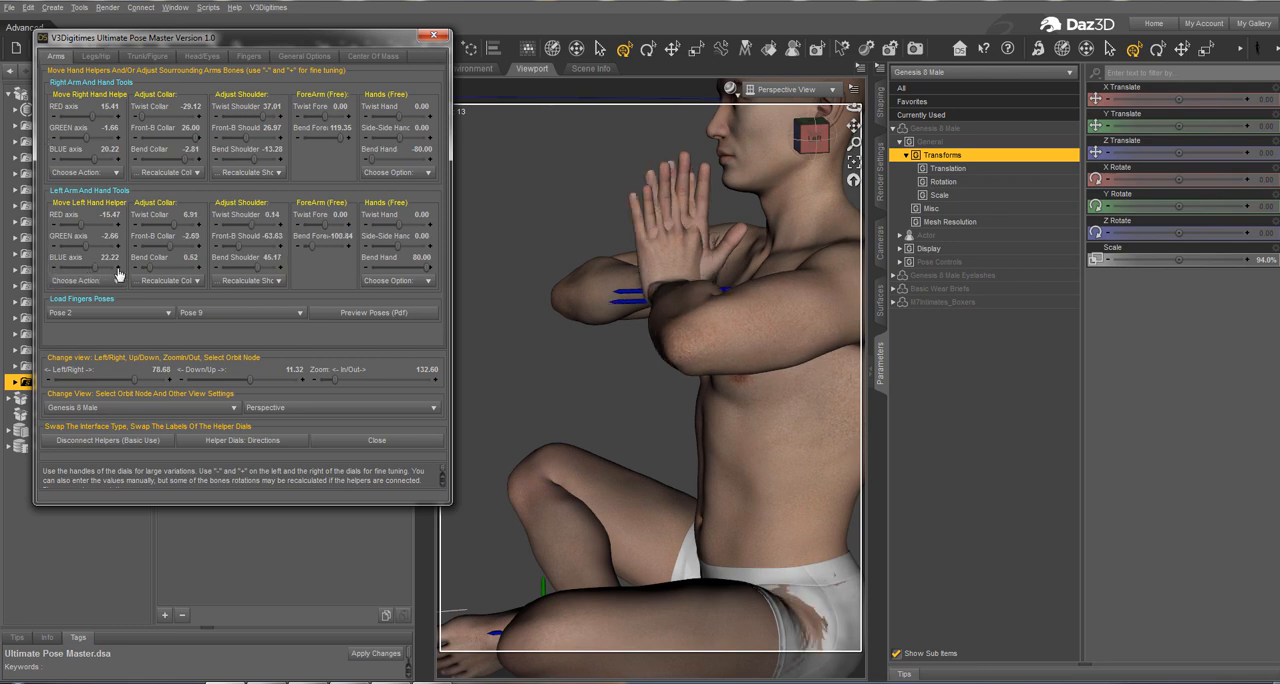
click(118, 161)
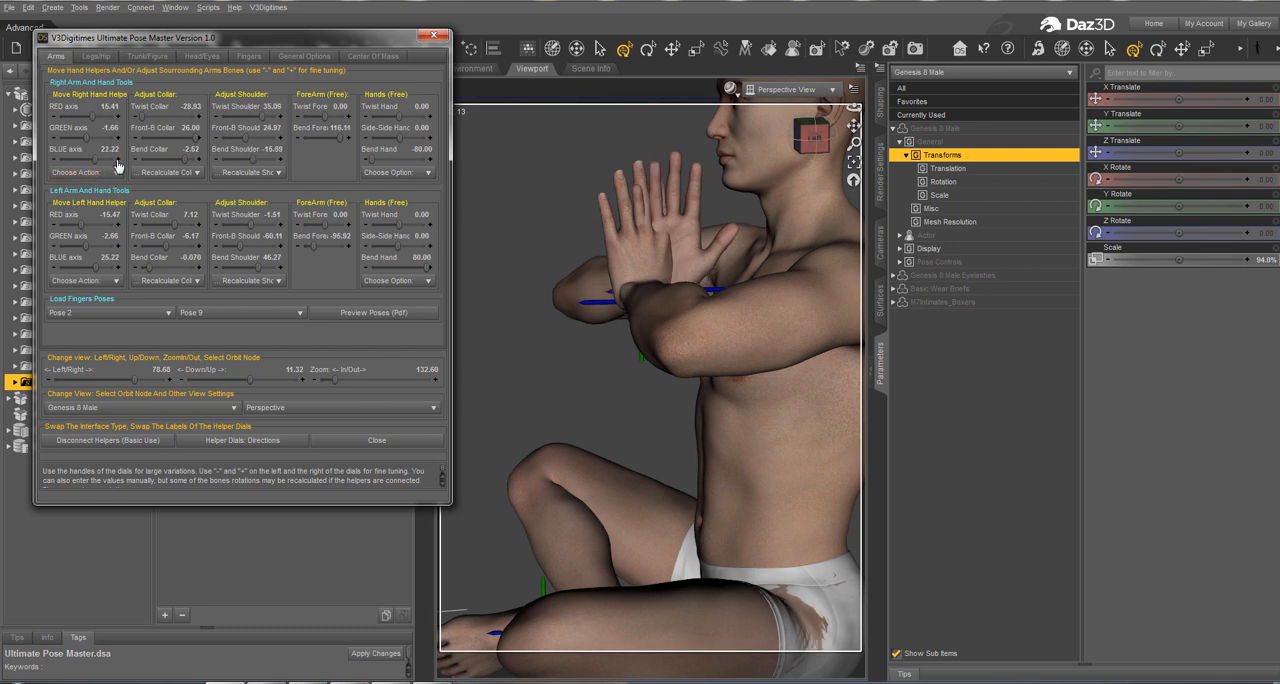
click(118, 163)
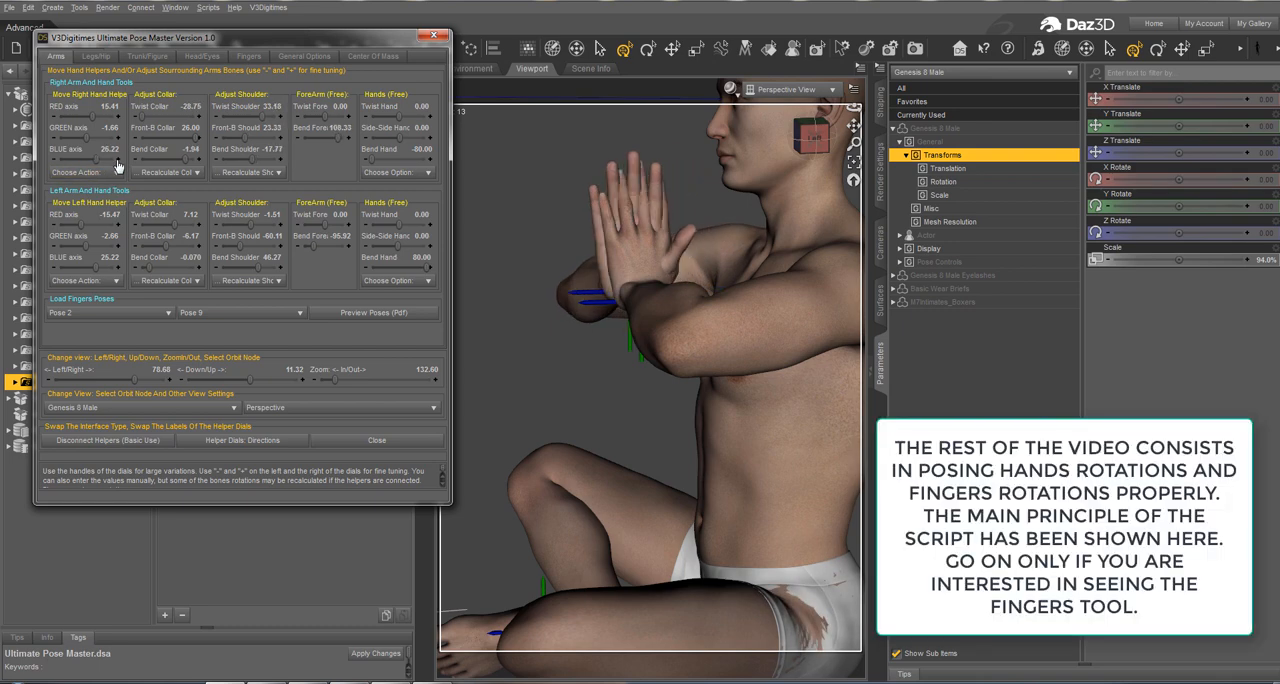
click(112, 242)
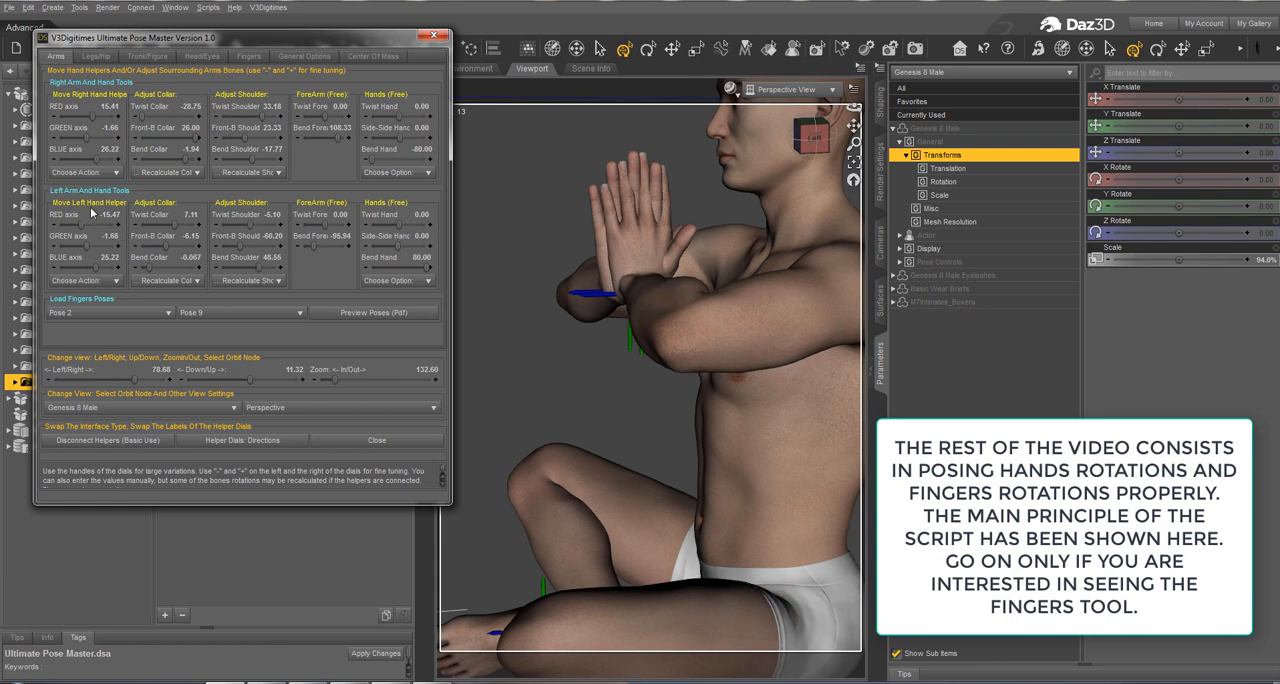
Step: Fine-tune the right hand helper's RED axis value to shift the hand slightly sideways in the front view
drag(134, 381, 110, 385)
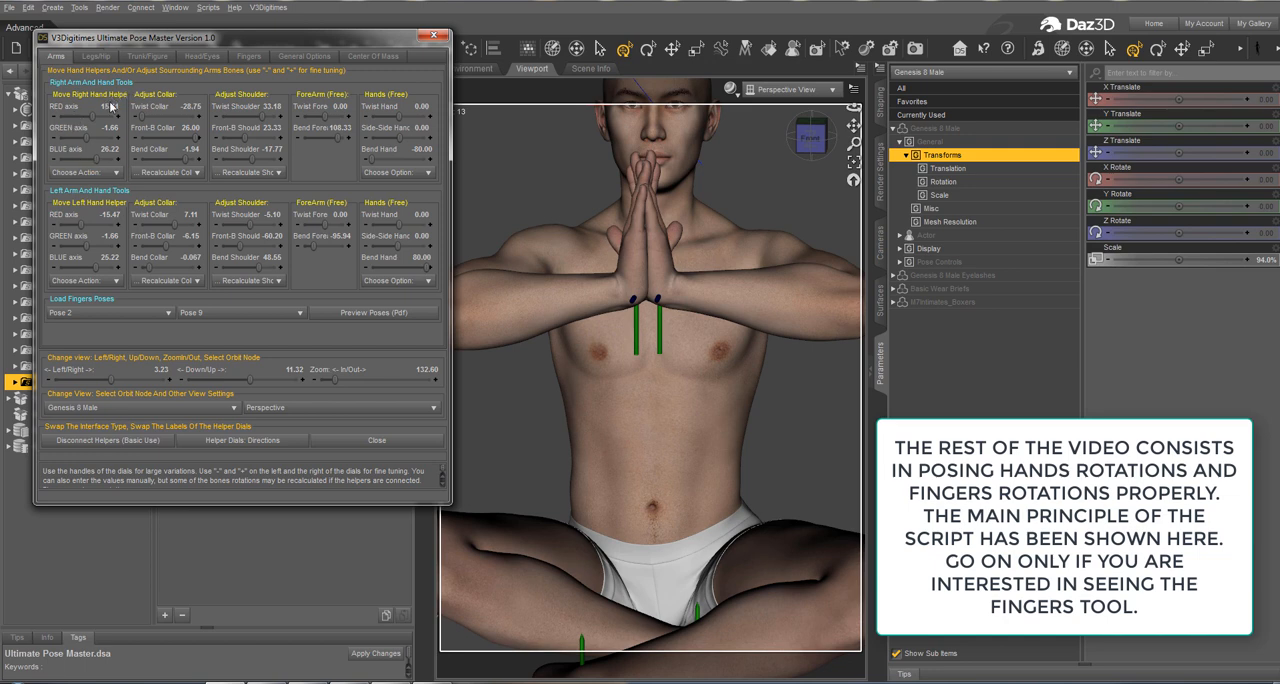
text(5)
key(Return)
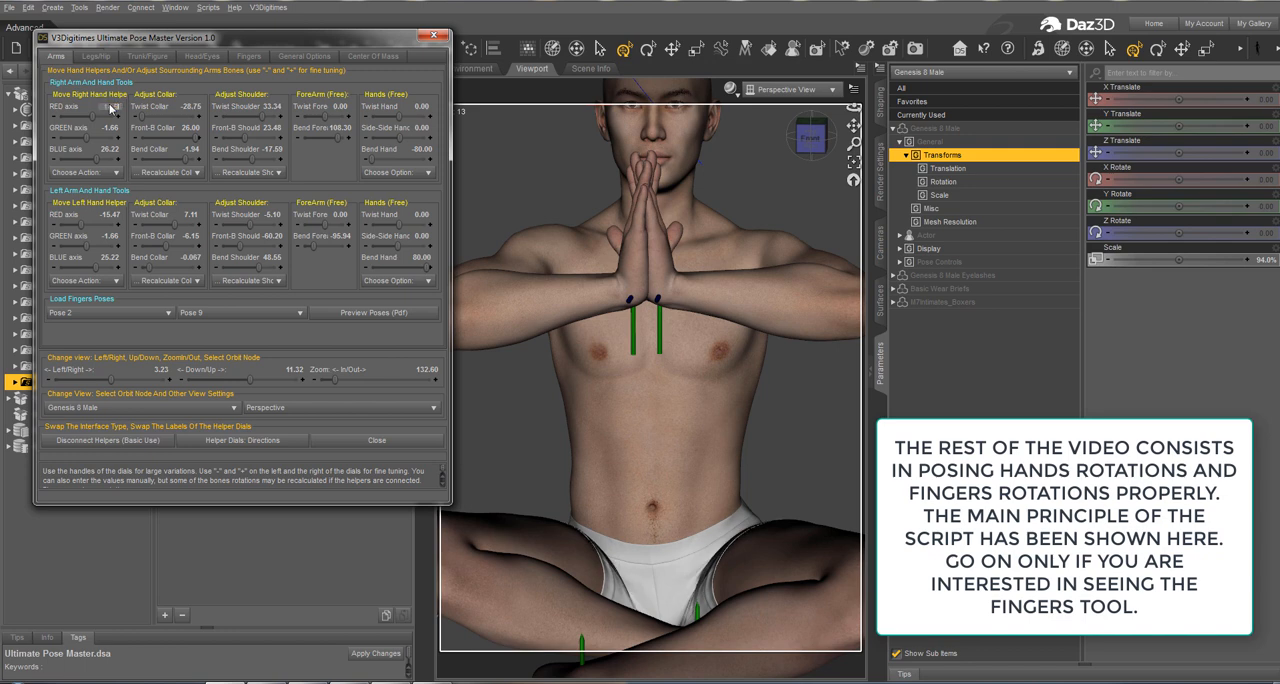
Step: Set the hand helpers' RED axis to 14.50 right and -14.50 left, and adjust the left hand's Twist Hand to -7.80
text(14.5)
key(Return)
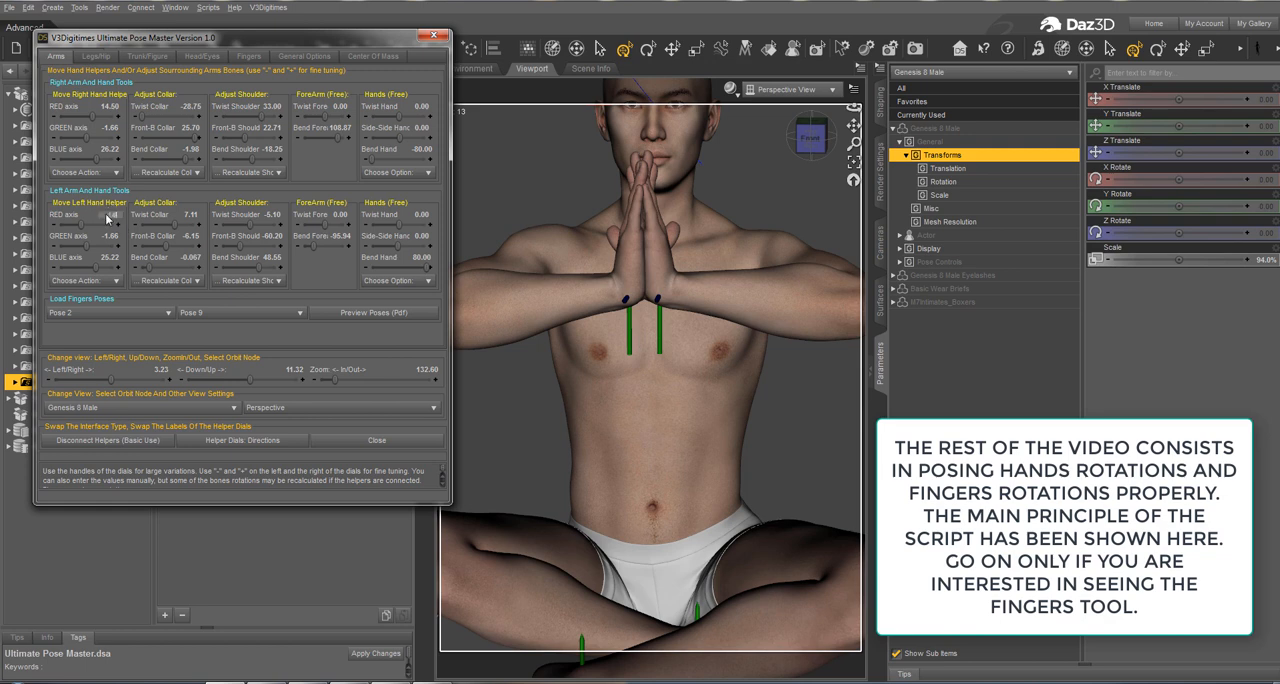
key(Return)
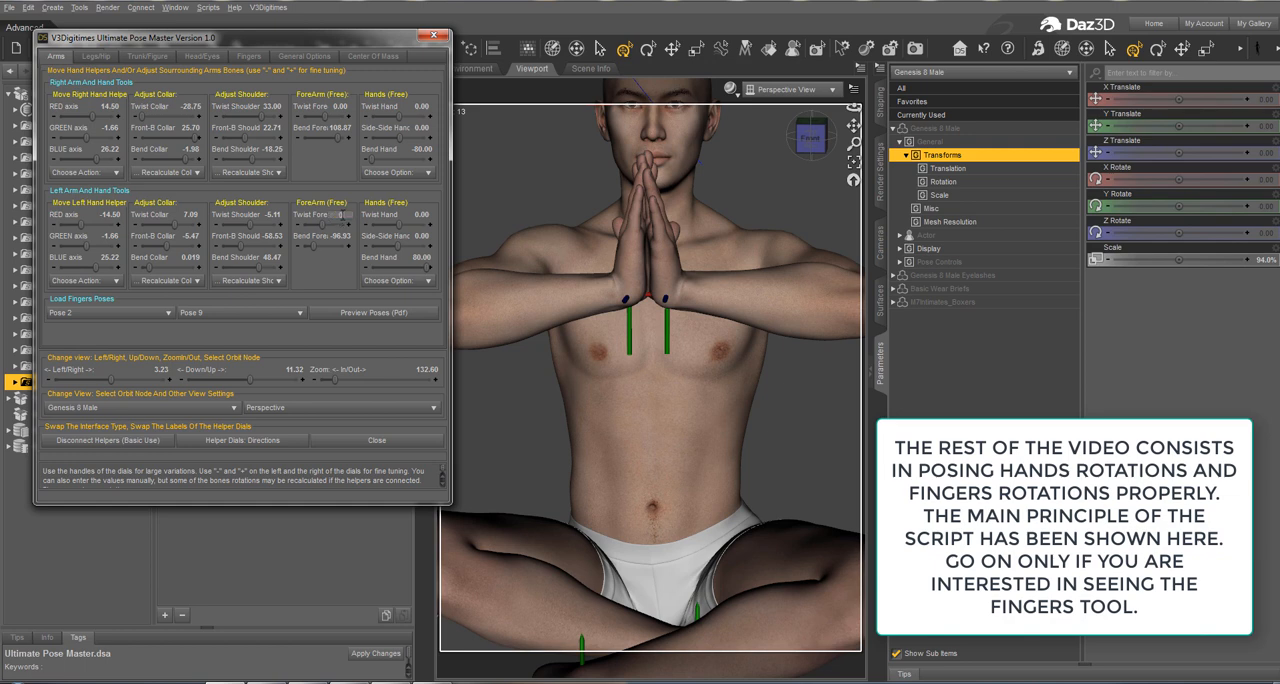
key(Return)
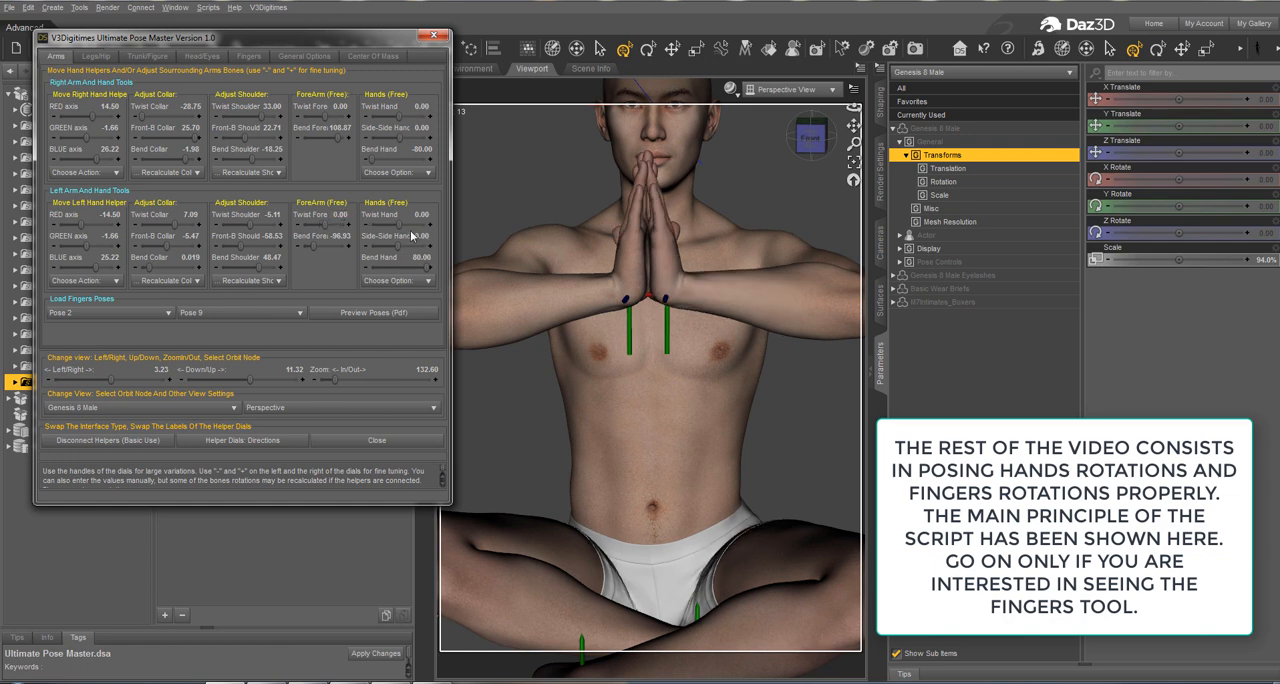
drag(397, 225, 378, 224)
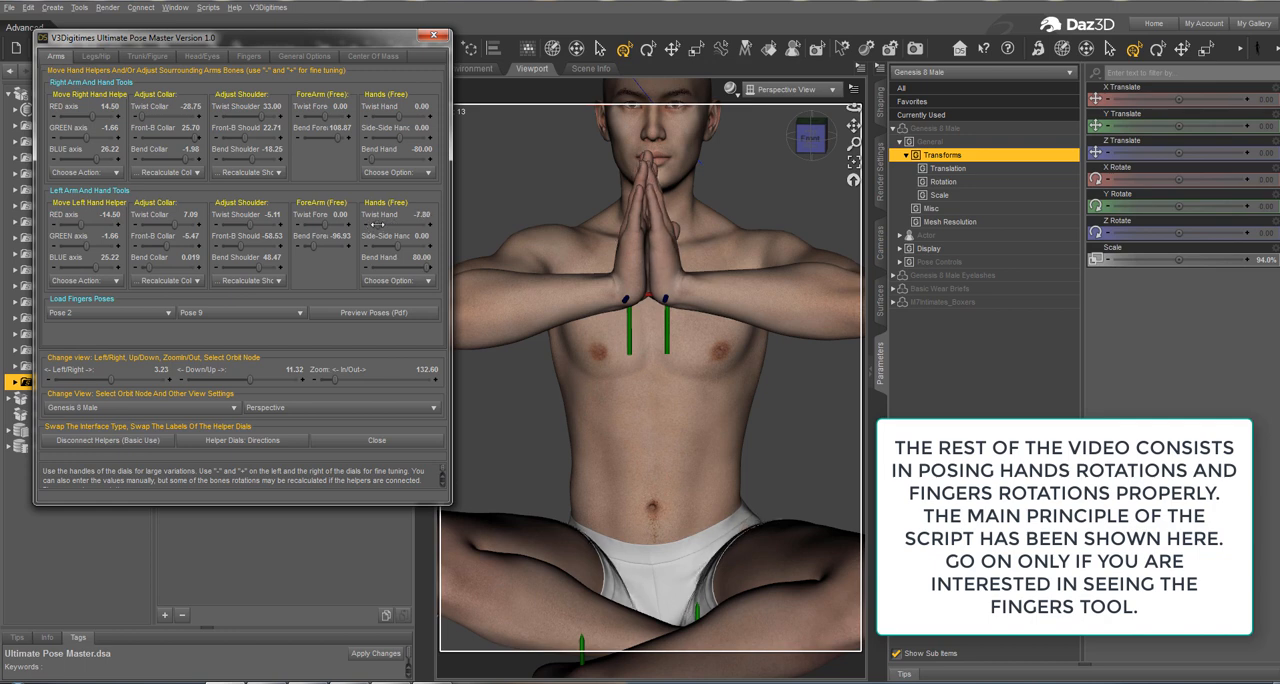
Step: Close the right index and middle fingers sideways with Side Carp.1 at -1.29, Side Index 1 at -2.00 and Side Carp.2 at -0.97
mouse_move(110, 379)
mouse_down()
mouse_move(85, 376)
mouse_move(137, 356)
mouse_move(96, 362)
mouse_move(113, 356)
mouse_up()
click(249, 56)
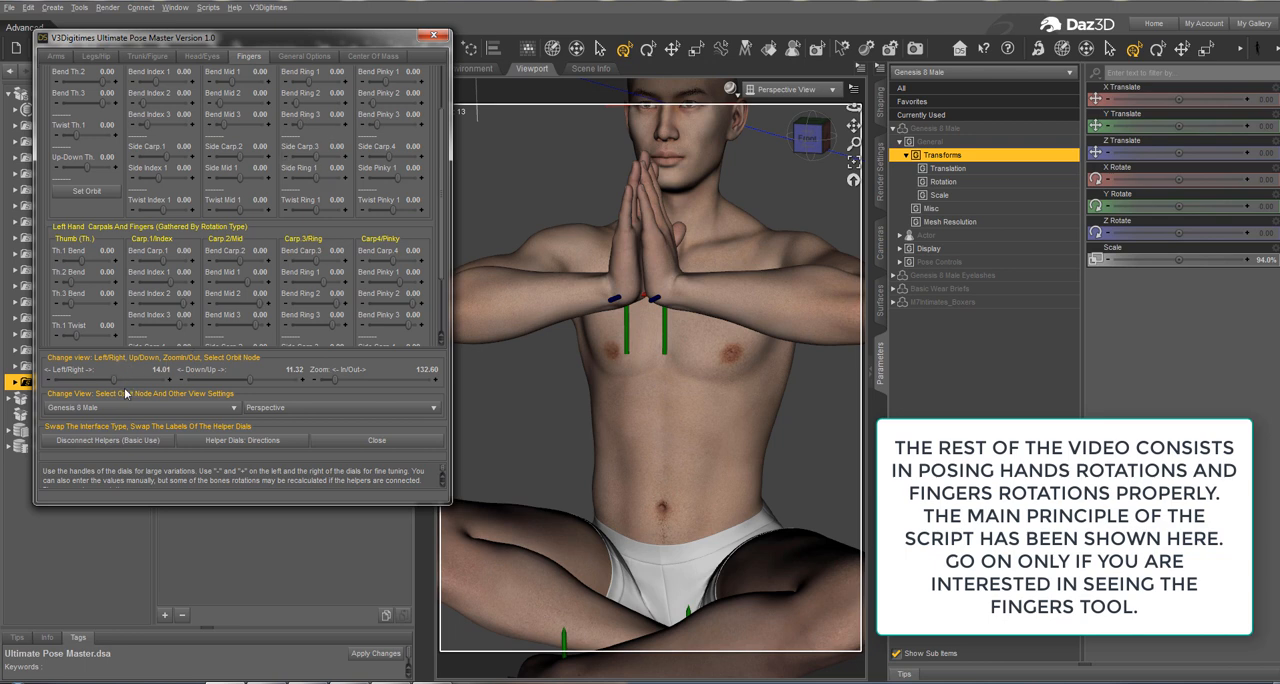
drag(111, 382, 141, 368)
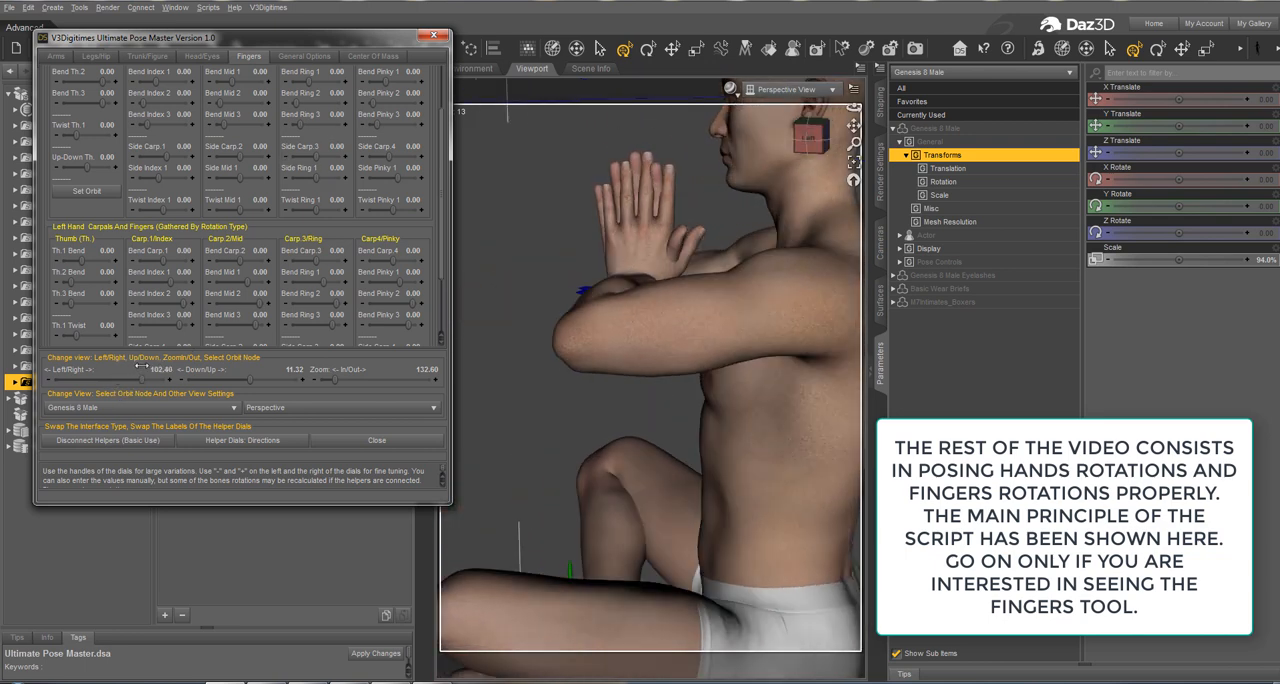
scroll(190, 110, up, 2)
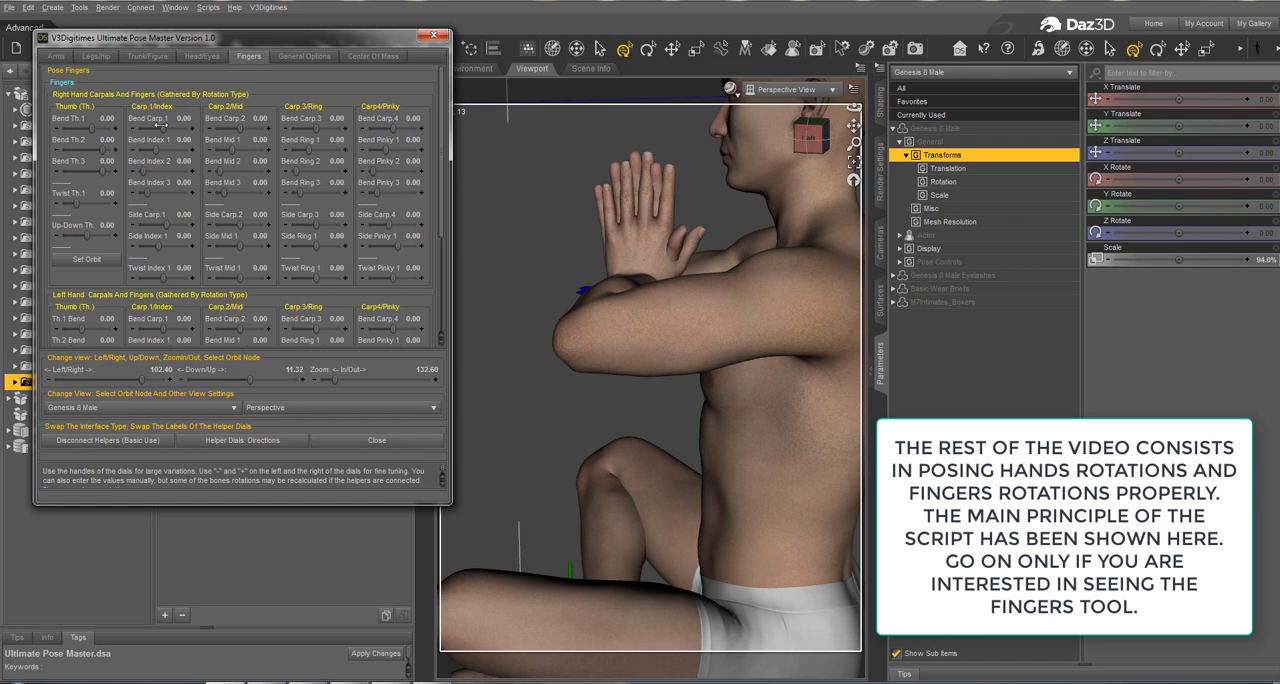
scroll(167, 220, down, 2)
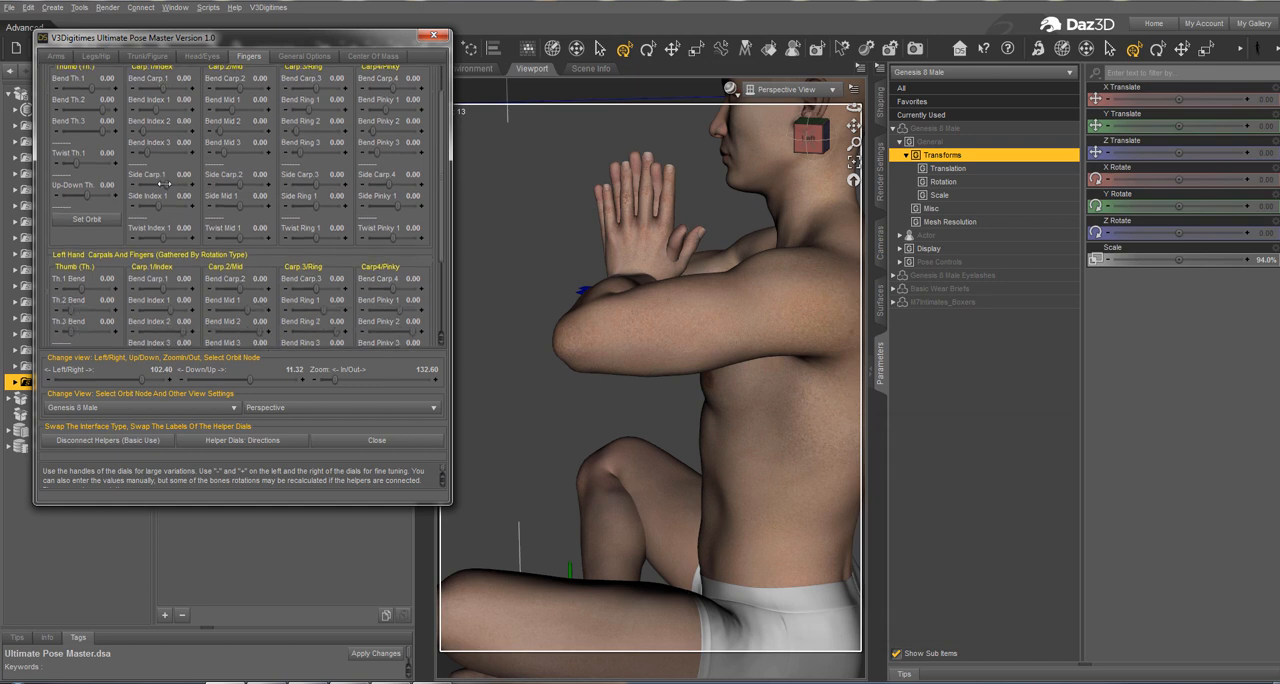
mouse_move(168, 184)
mouse_down()
mouse_move(201, 184)
mouse_move(175, 185)
mouse_up()
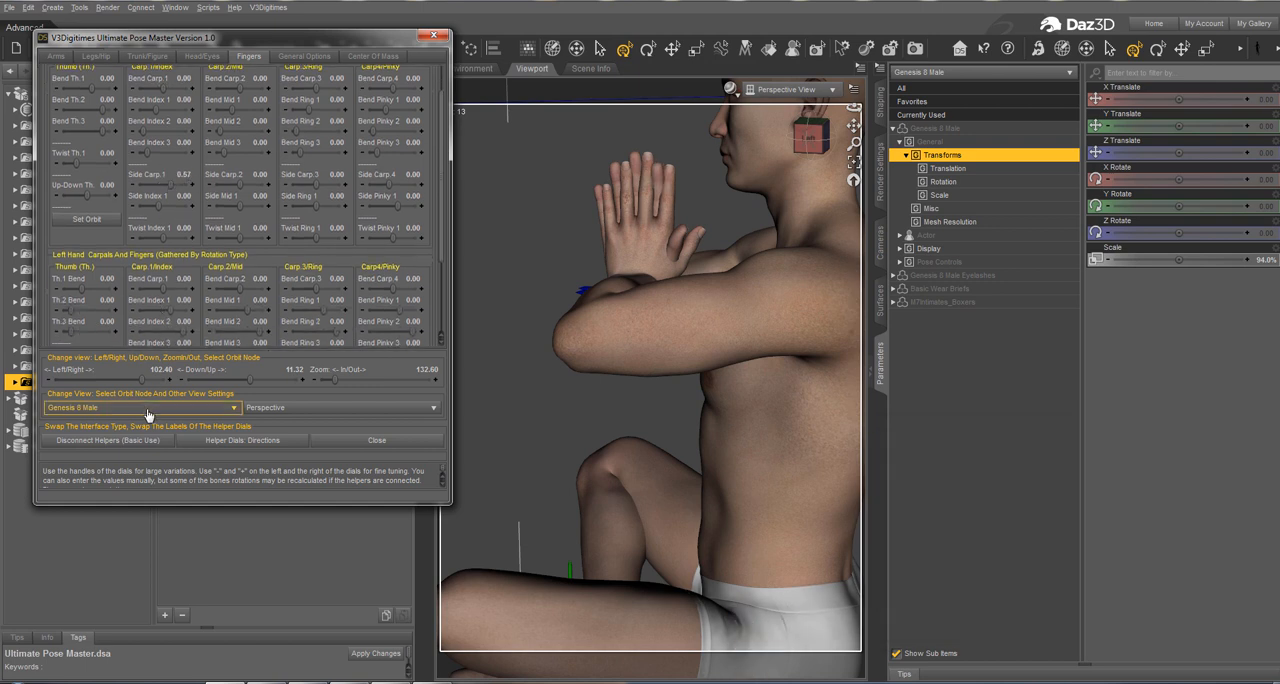
drag(138, 380, 80, 381)
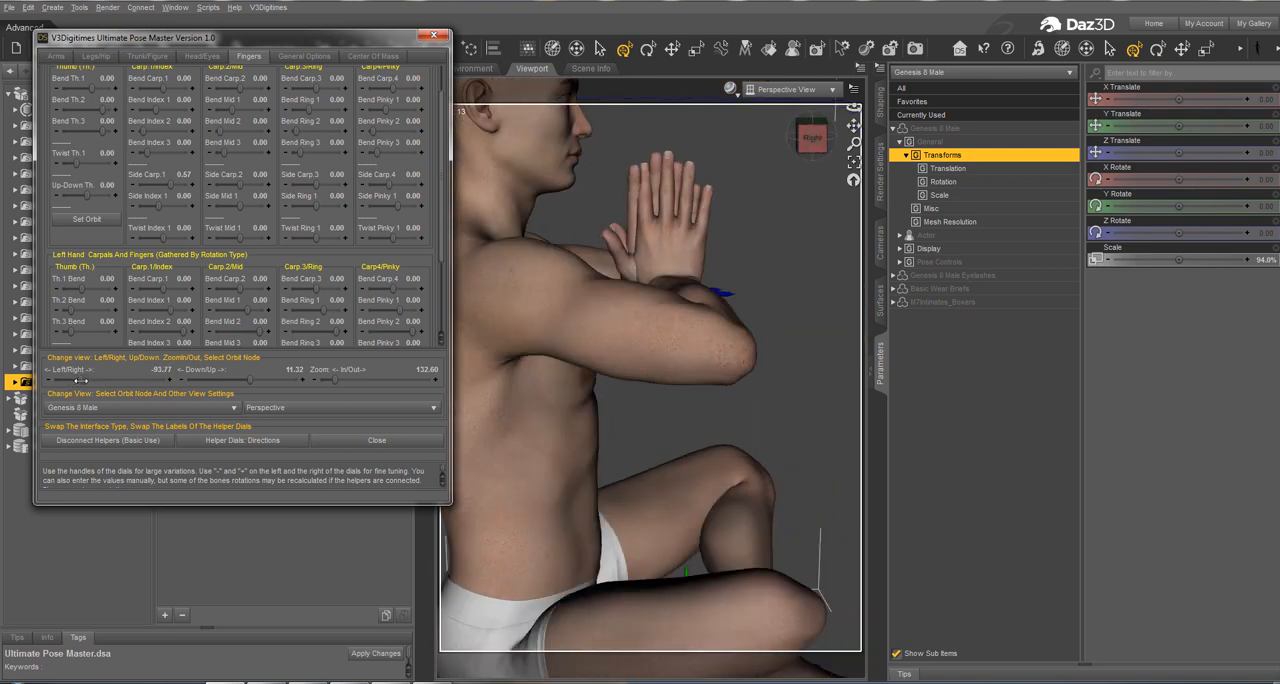
scroll(175, 170, up, 2)
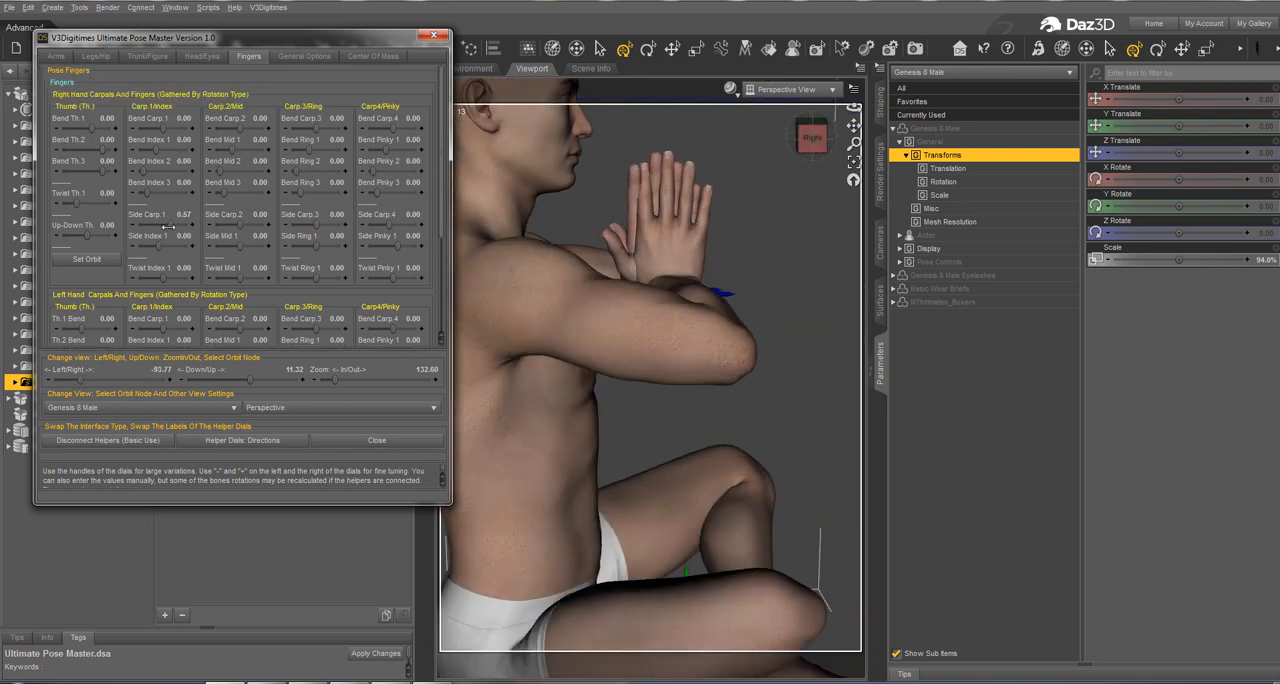
drag(170, 226, 152, 244)
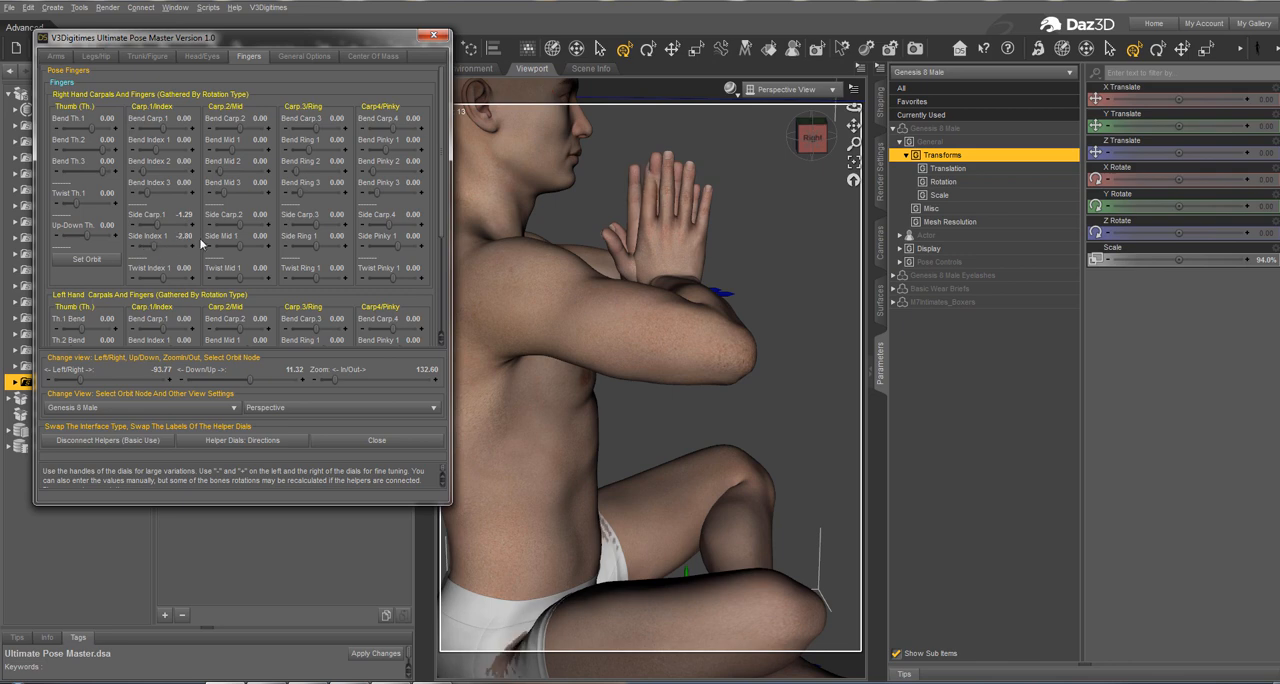
drag(242, 226, 225, 227)
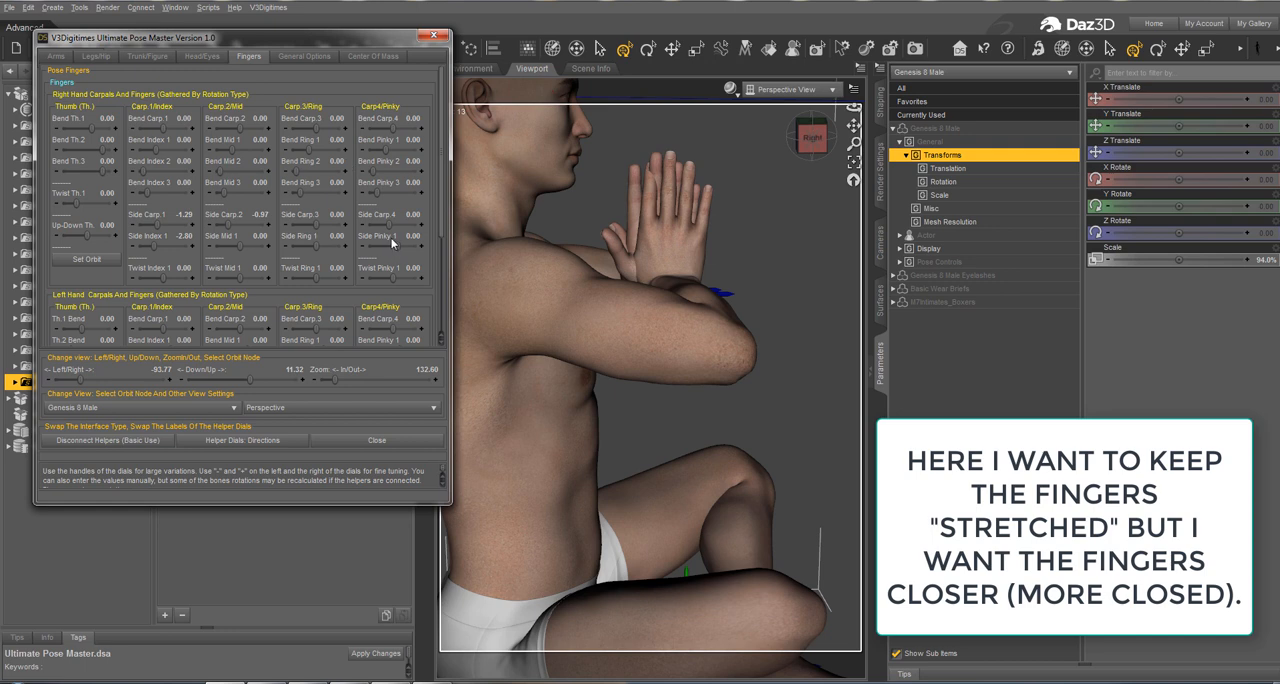
Step: Set the right hand's Side Carp.4 to 4.00, Side Pinky 1 to 2.27 and Side Carp.3 to 1.00
drag(374, 226, 425, 226)
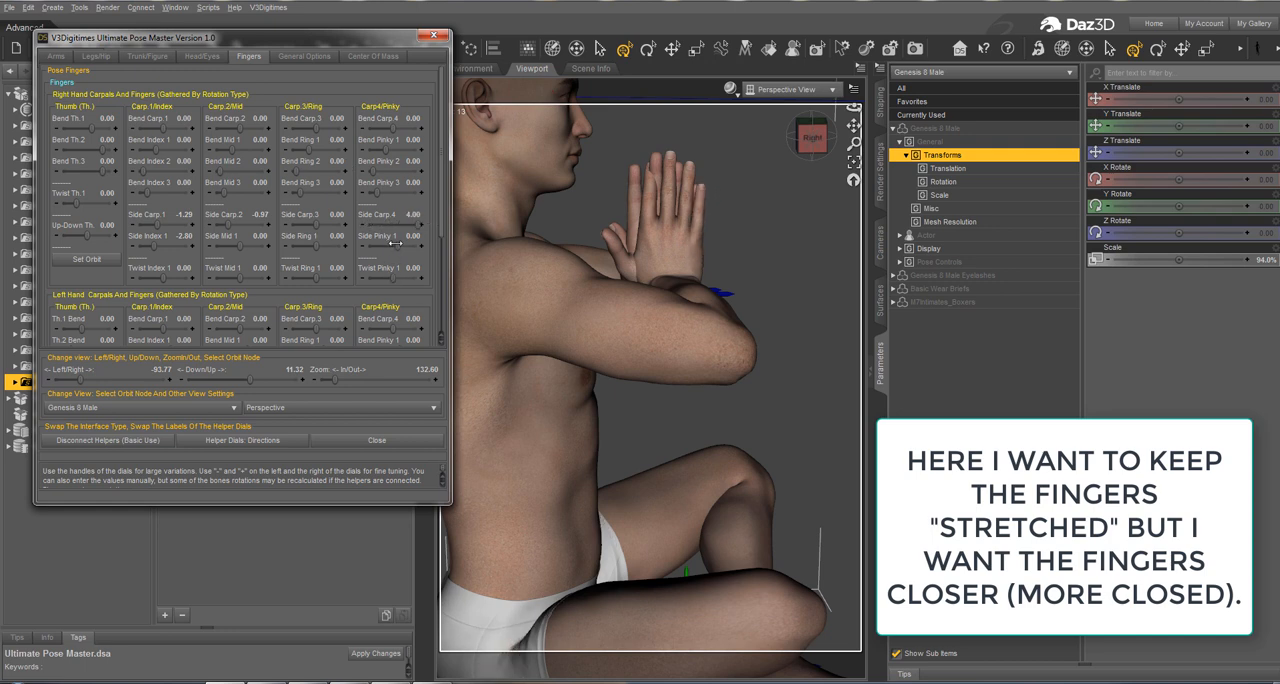
mouse_move(396, 243)
mouse_down()
mouse_move(414, 242)
mouse_move(400, 238)
mouse_up()
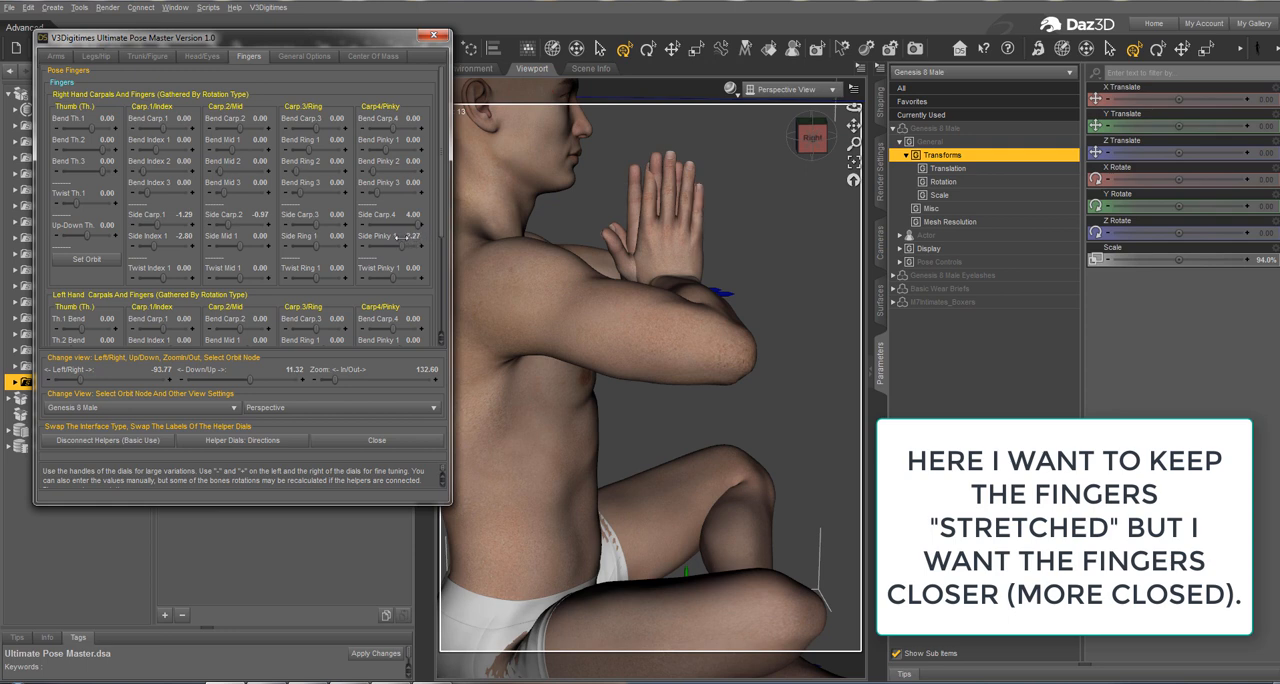
drag(302, 229, 322, 224)
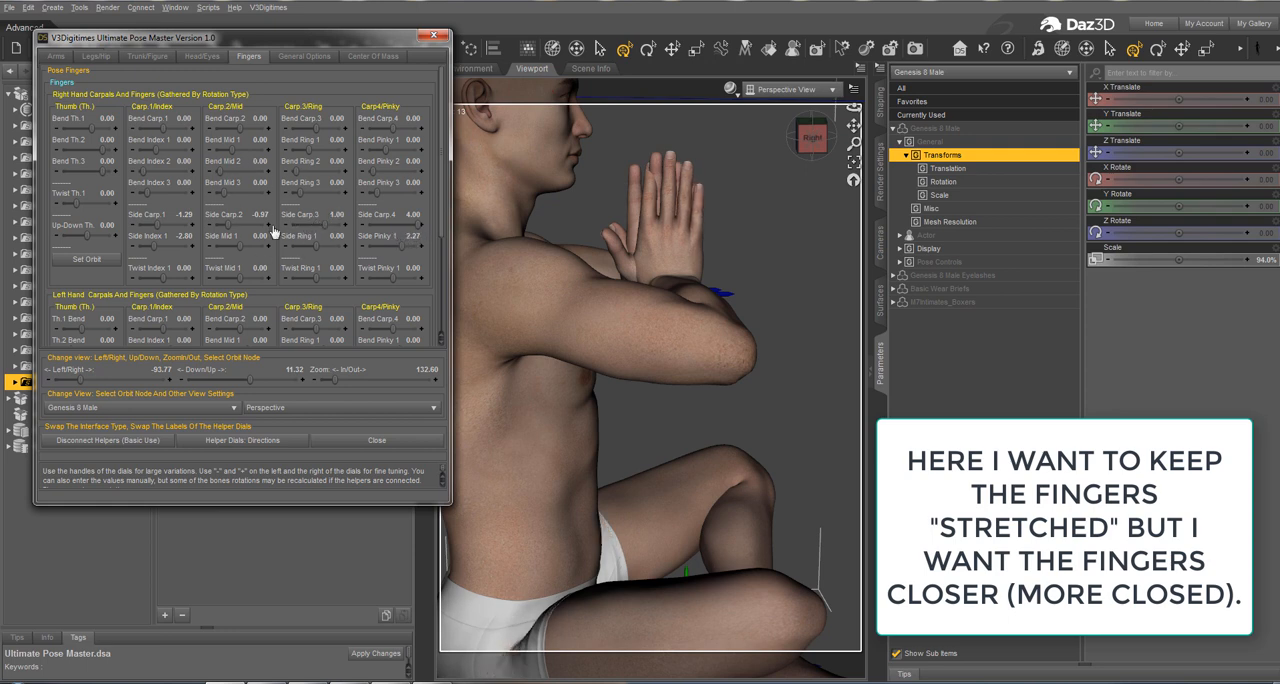
Step: Readjust the right hand's Side Carp.2 to -0.27, Side Index 1 to -1.20 and Side Carp.1 to -0.92
drag(227, 222, 236, 216)
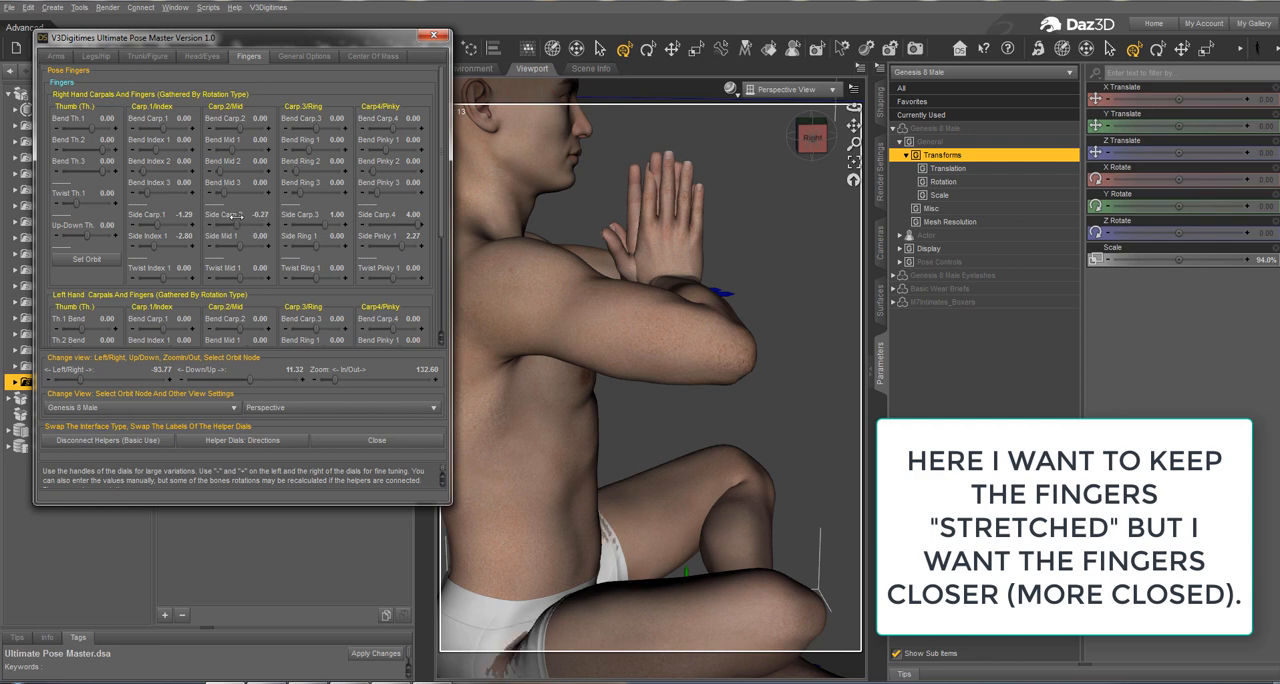
drag(157, 224, 156, 245)
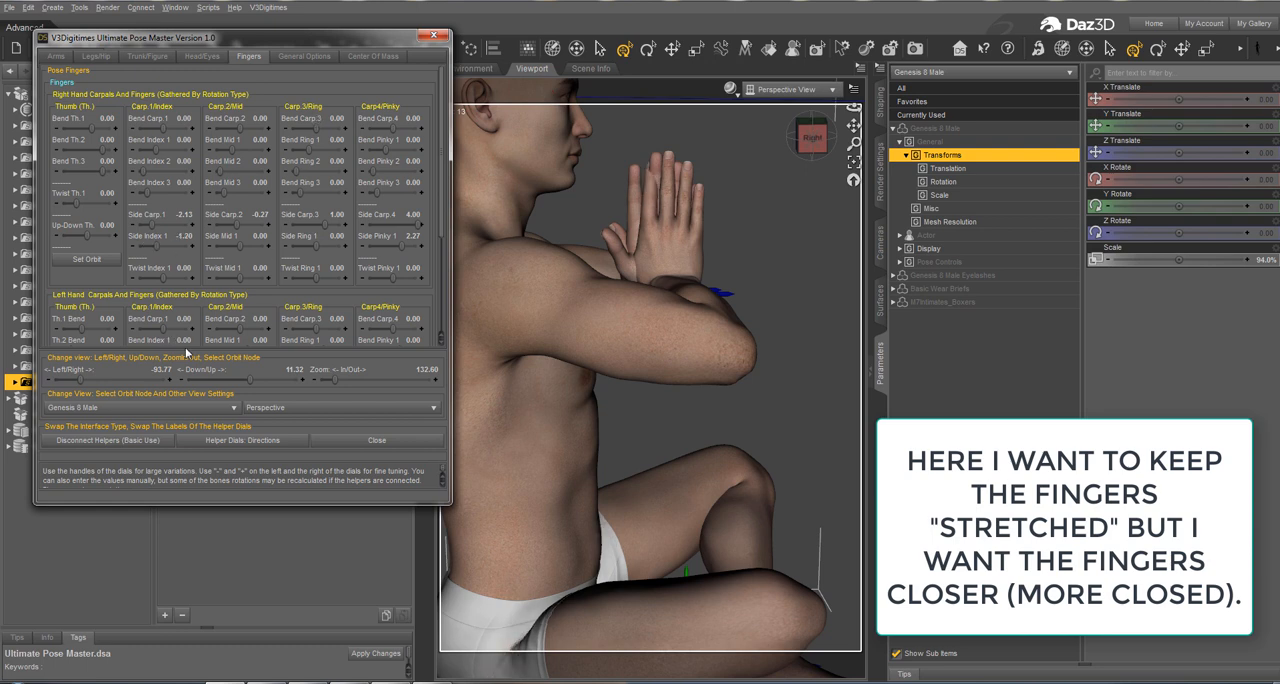
scroll(303, 178, down, 5)
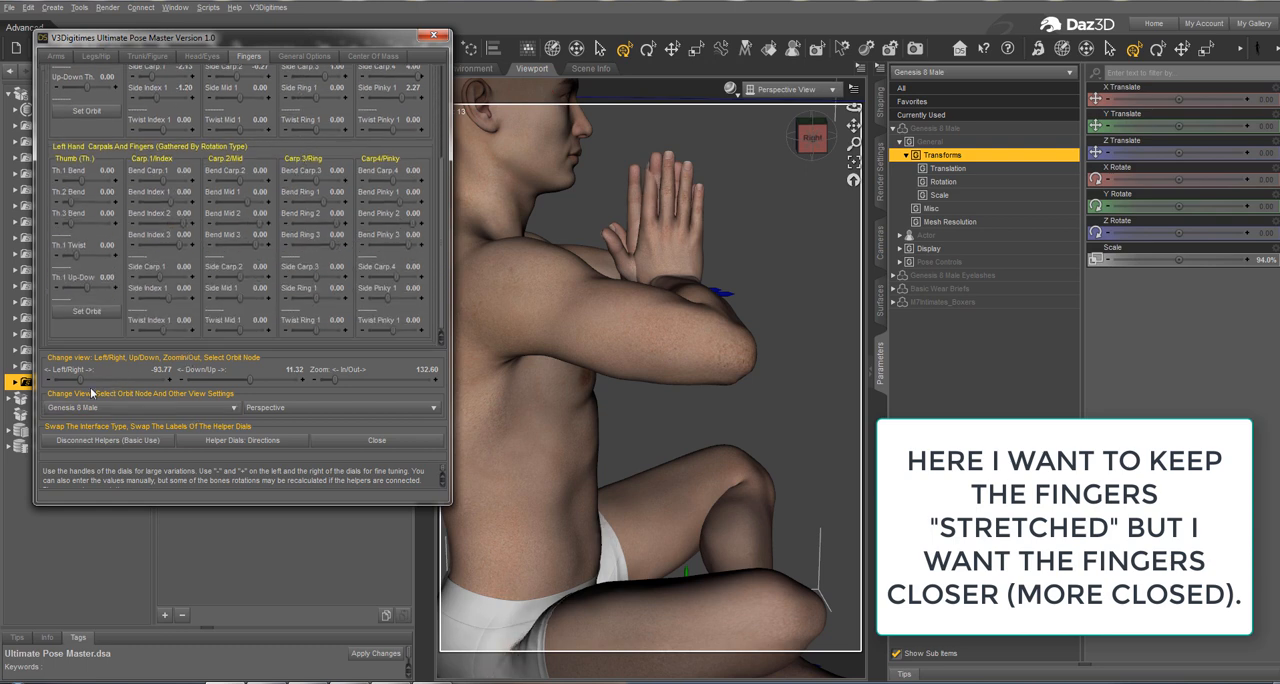
drag(76, 383, 137, 380)
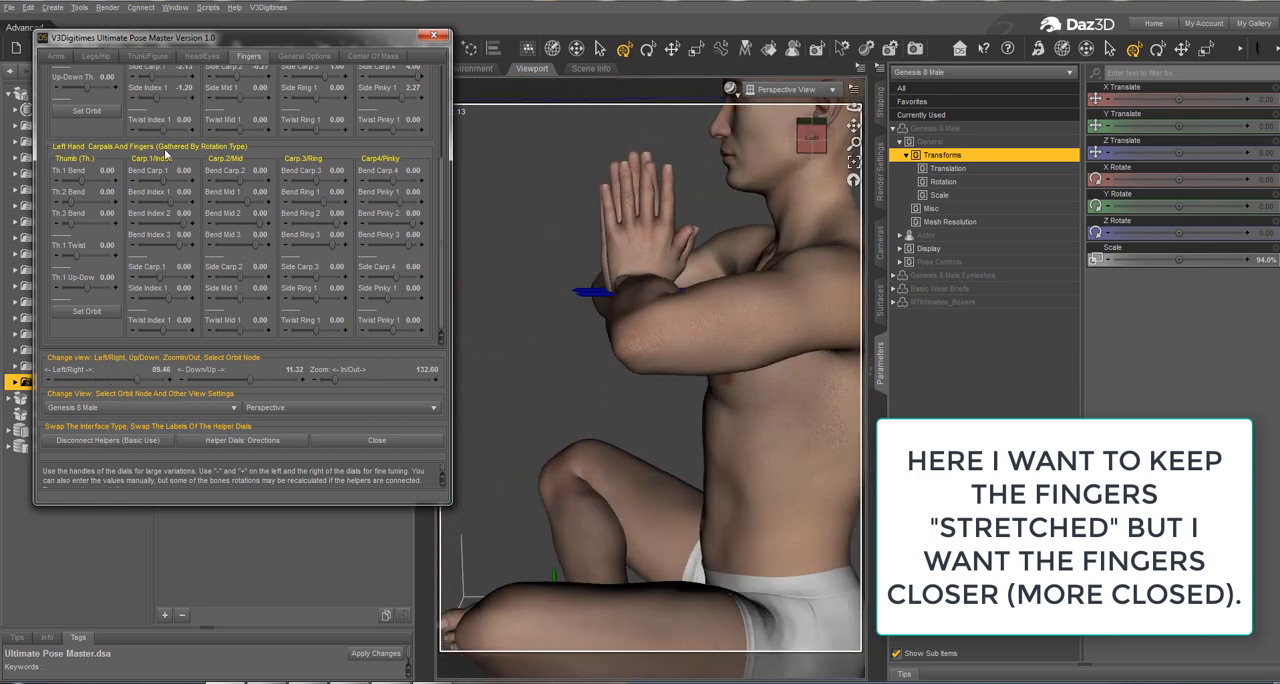
scroll(166, 155, up, 3)
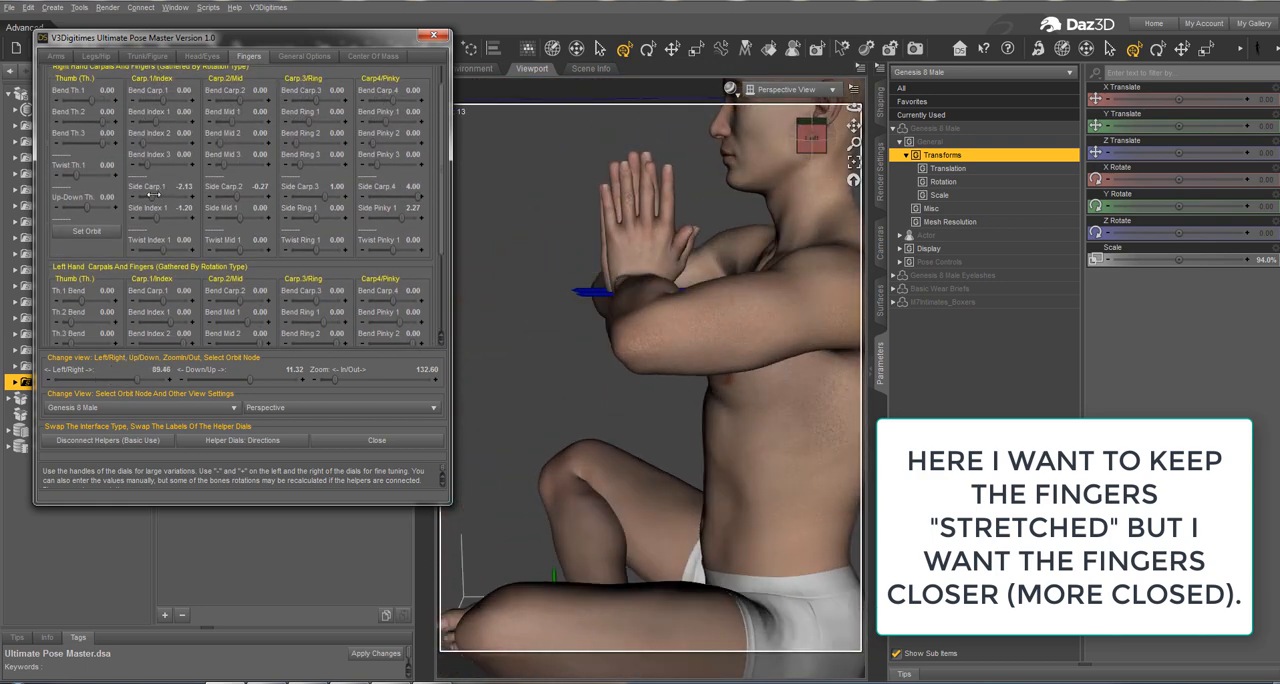
drag(152, 196, 160, 196)
Step: Set the left hand's Side Carp.1-4 to 4.00, 2.00, -1.72, -4.00 and Side Index, Mid, Ring, Pinky 1 to 3.20, 0.32, 1.44, -4.70
scroll(160, 188, down, 3)
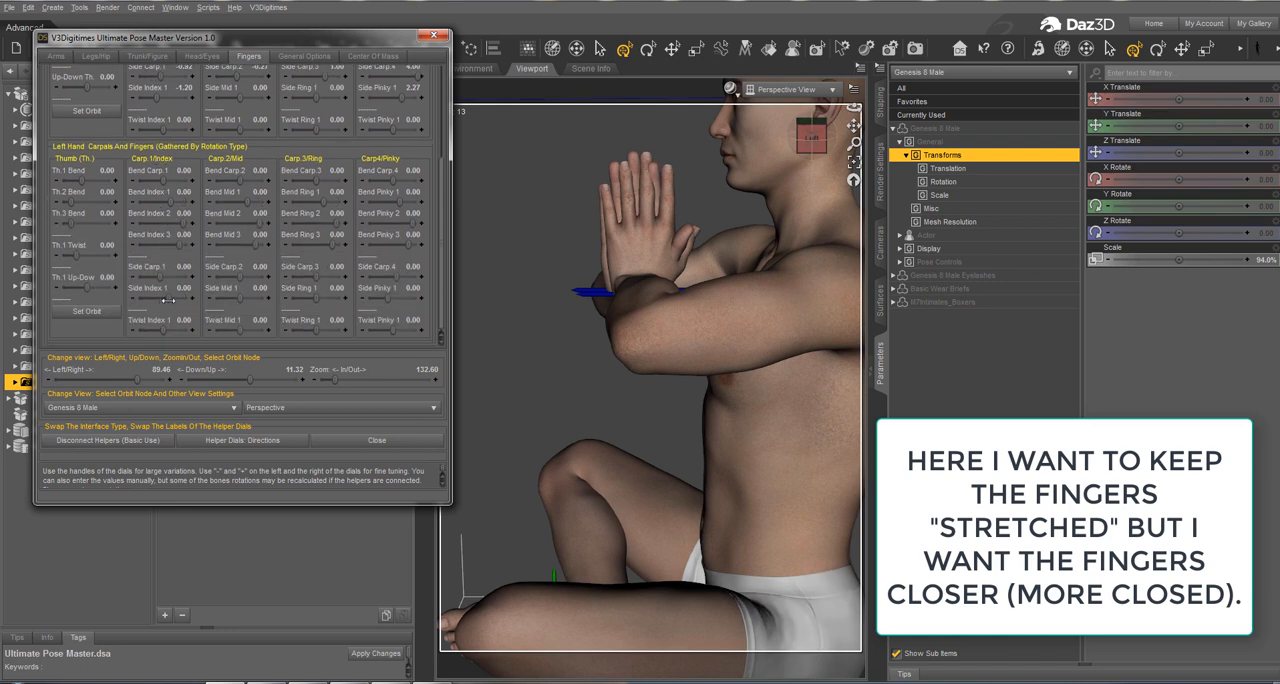
drag(160, 273, 300, 271)
drag(394, 283, 370, 276)
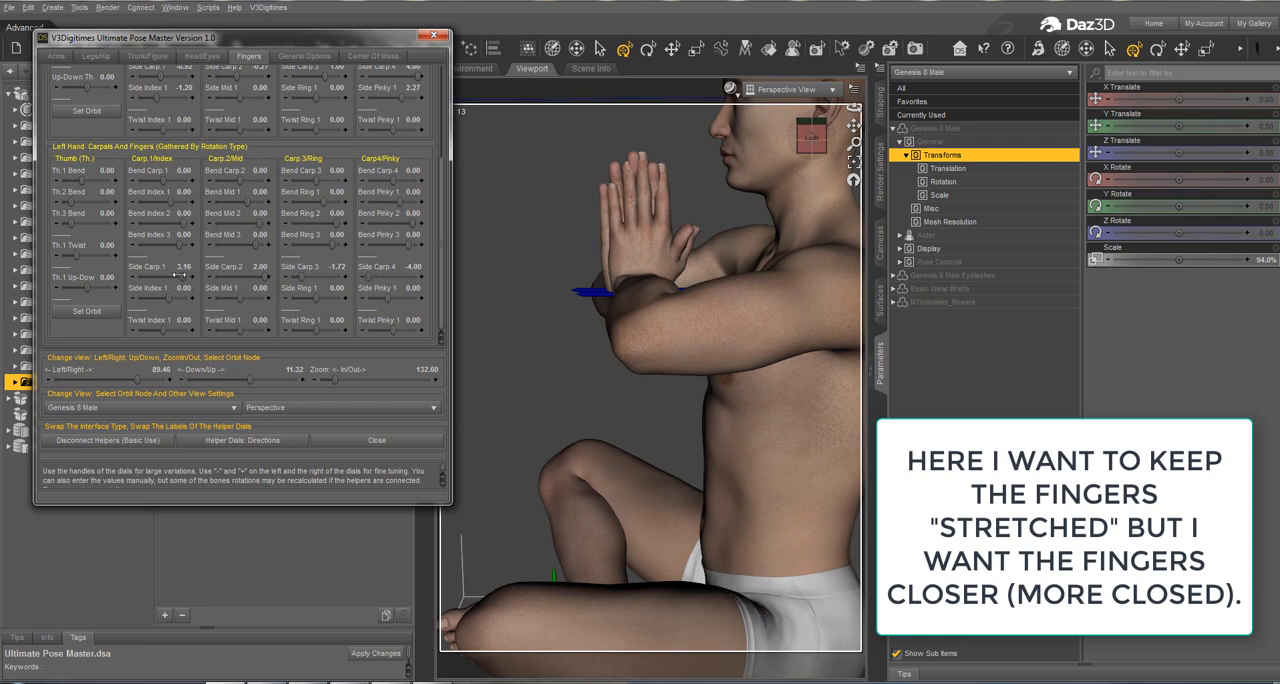
mouse_move(181, 276)
mouse_down()
mouse_move(170, 275)
mouse_move(190, 277)
mouse_move(190, 297)
mouse_up()
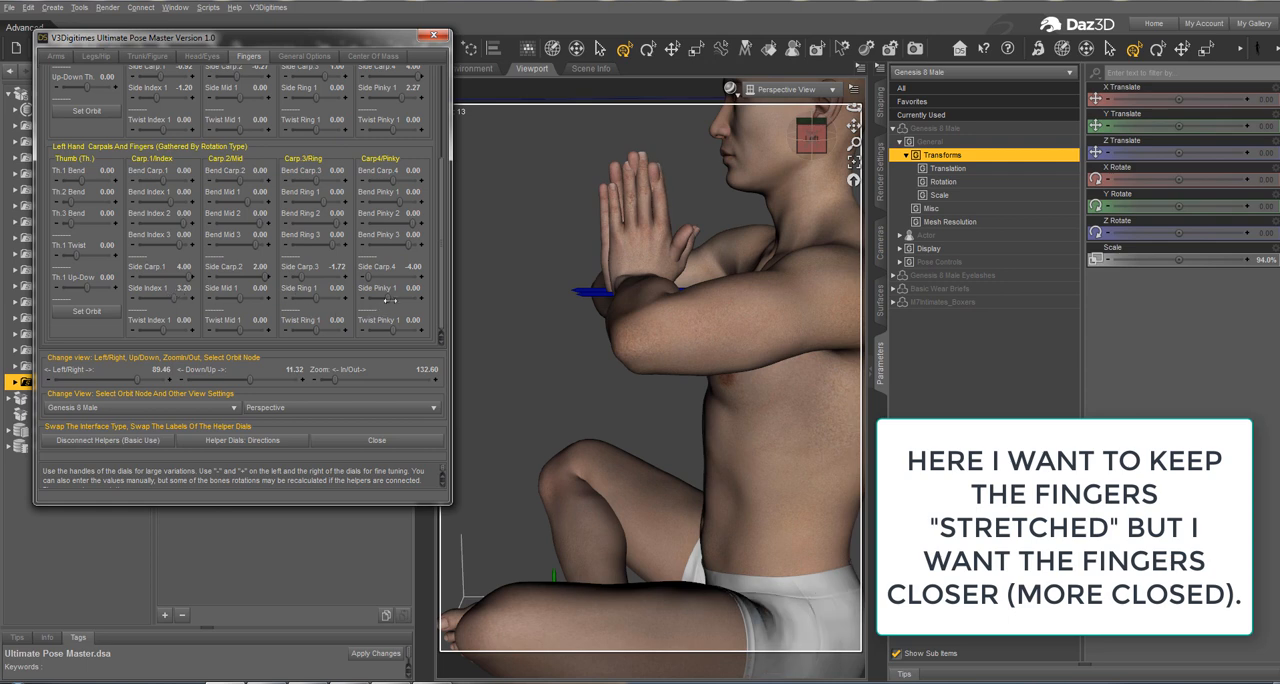
drag(390, 300, 379, 300)
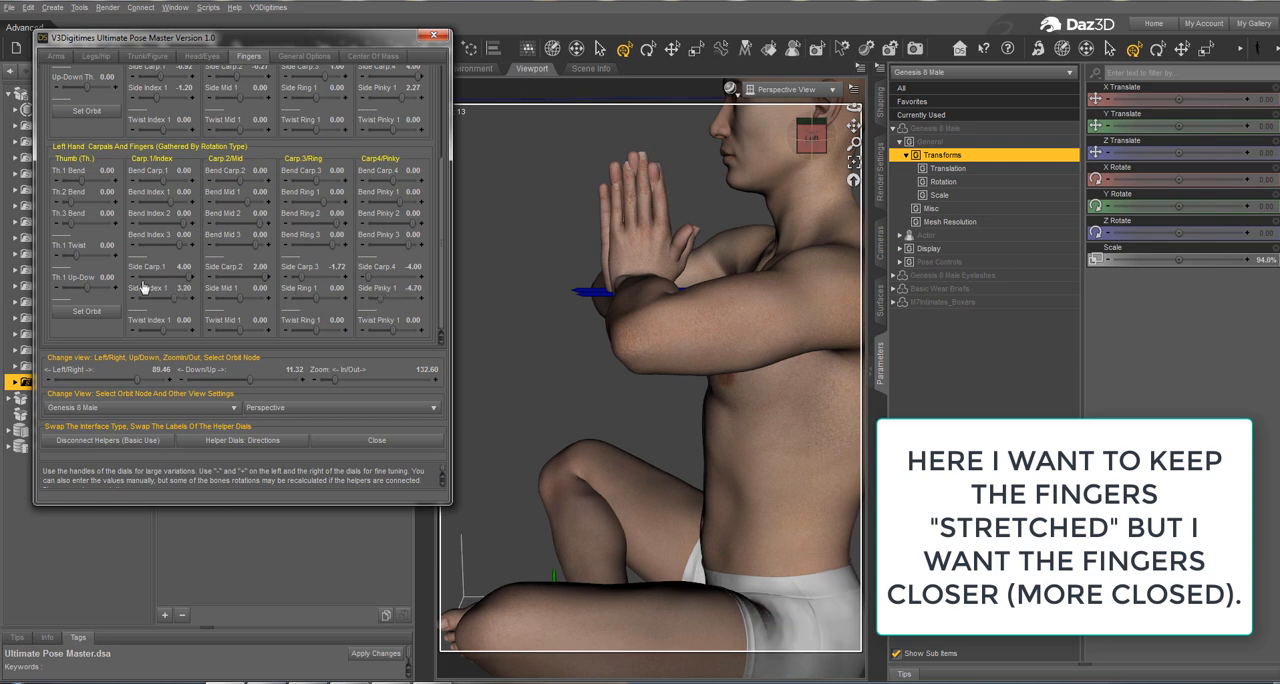
drag(237, 297, 319, 293)
Step: Bend the left hand's carpals, setting Bend Carp.1 to 3.57, Bend Carp.2 to 3.89, Bend Carp.3 to 2.72 and Bend Carp.4 to 2.59
drag(135, 381, 109, 370)
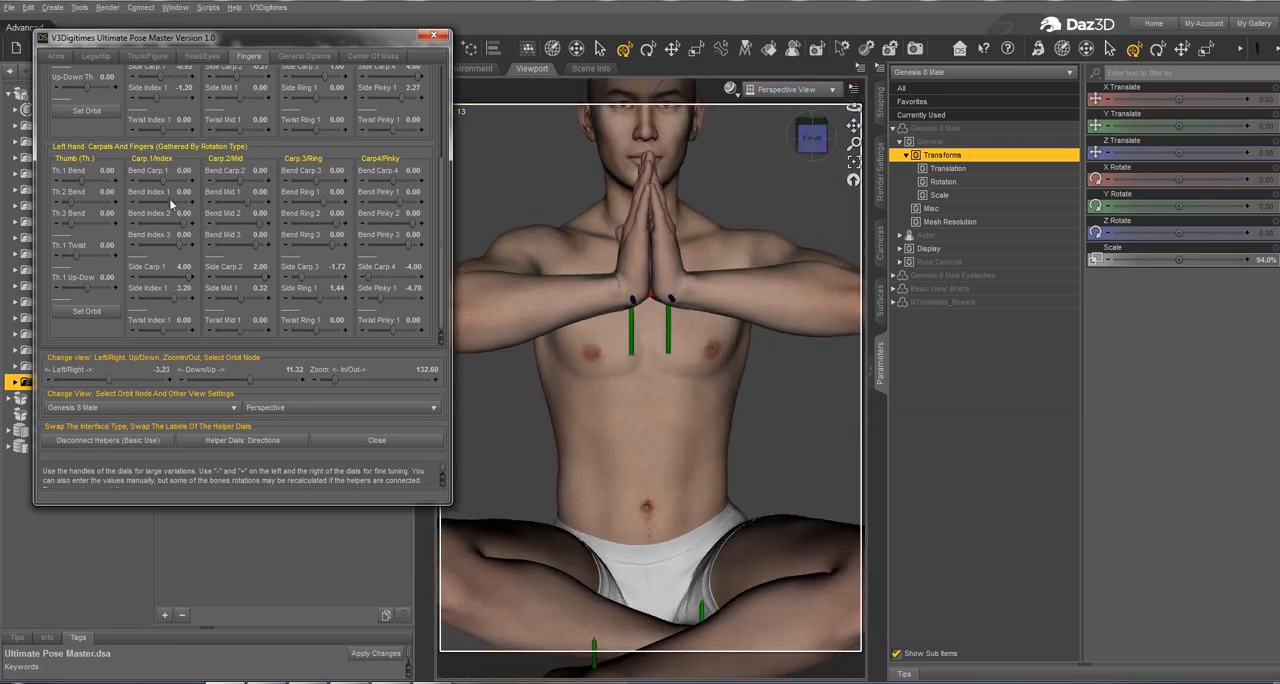
scroll(170, 204, up, 3)
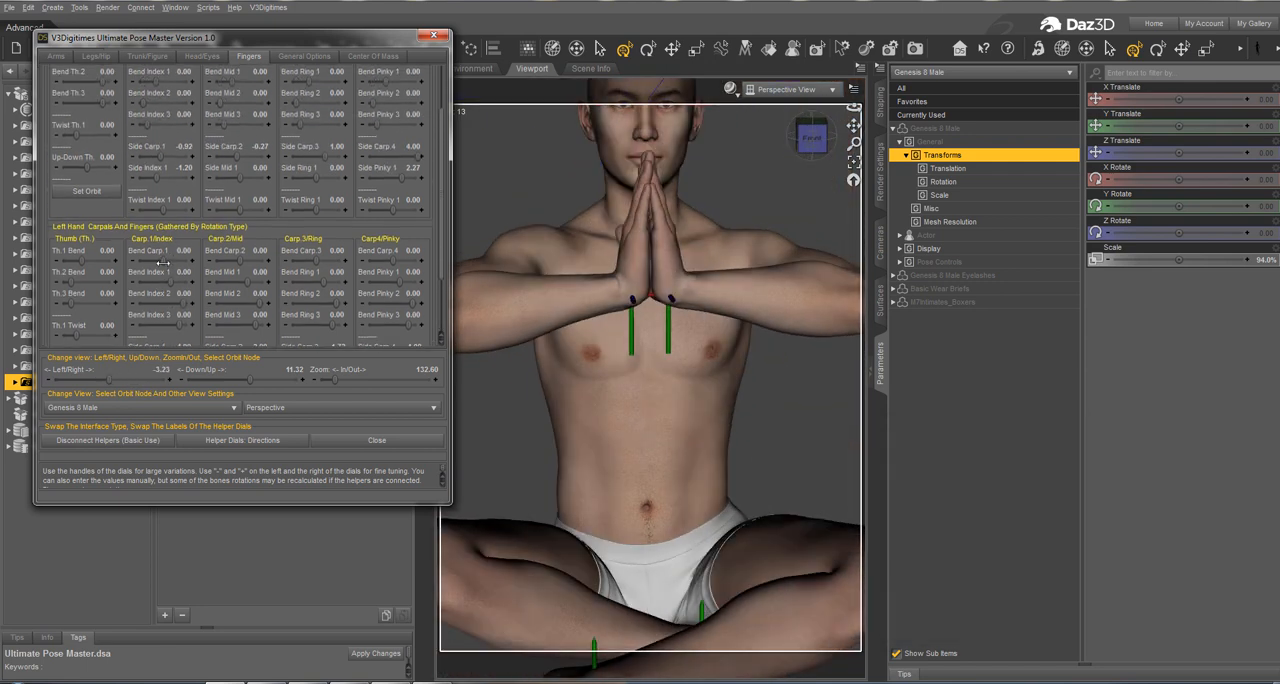
drag(160, 263, 157, 263)
drag(238, 264, 265, 258)
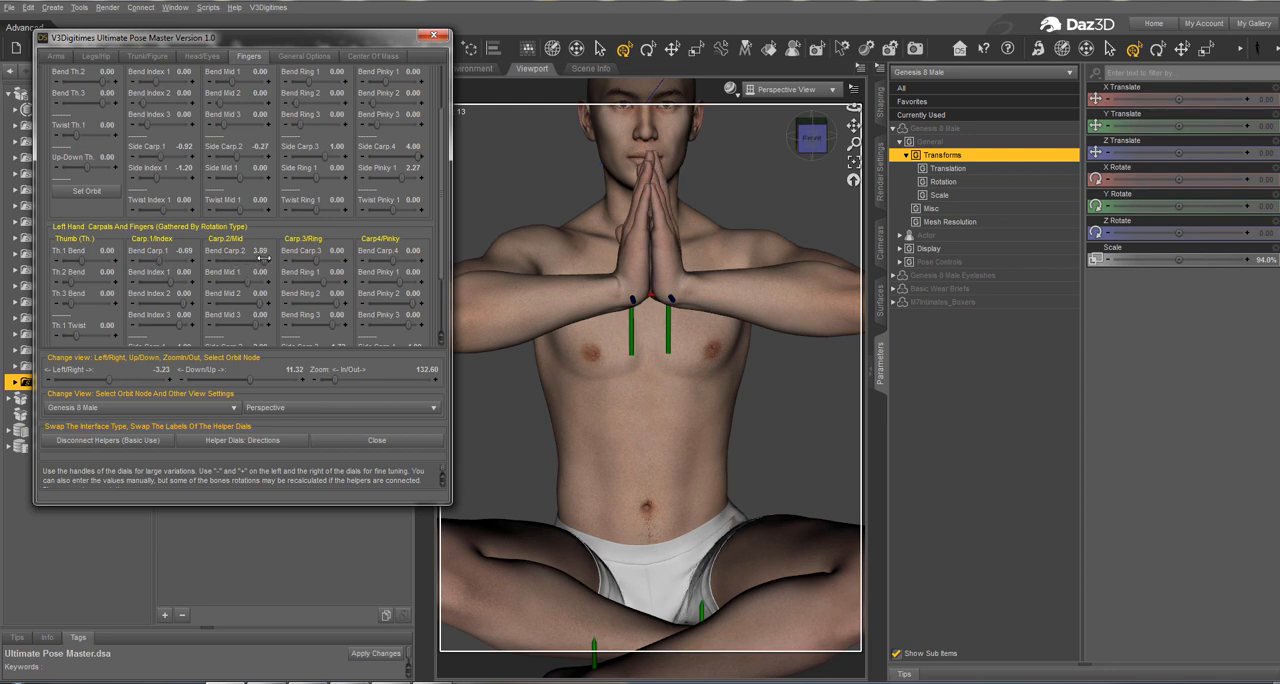
drag(161, 263, 182, 262)
drag(119, 379, 140, 378)
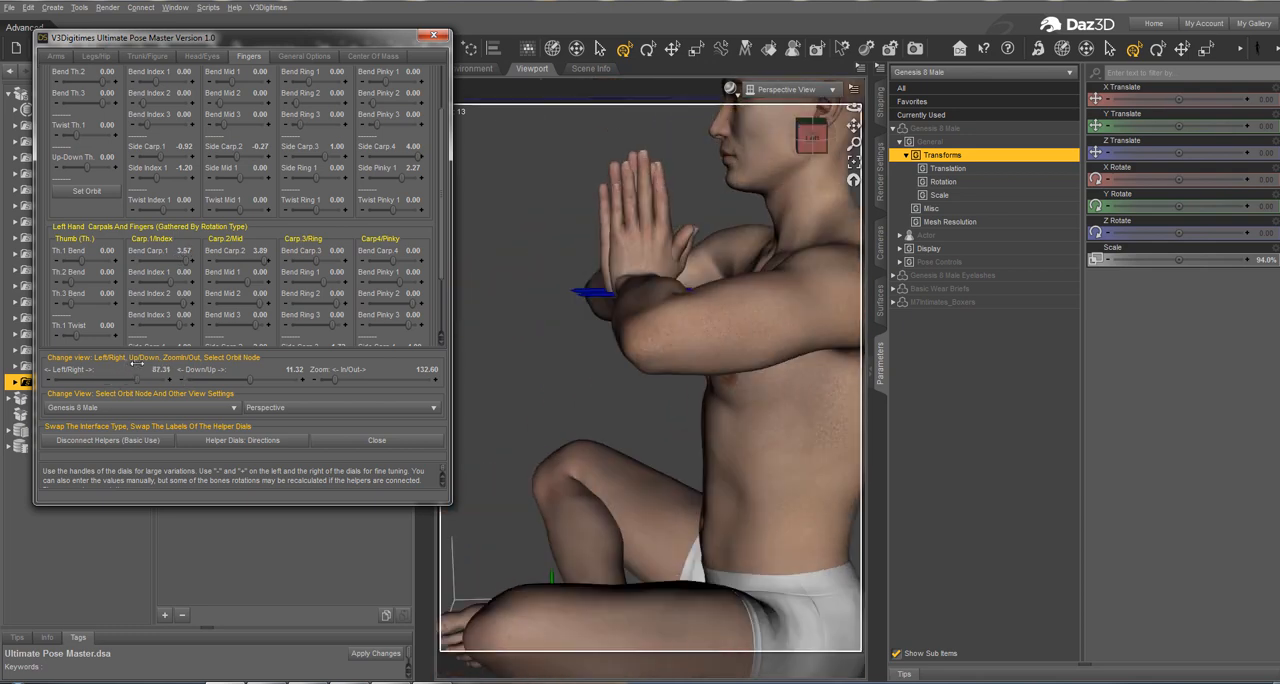
drag(321, 264, 407, 261)
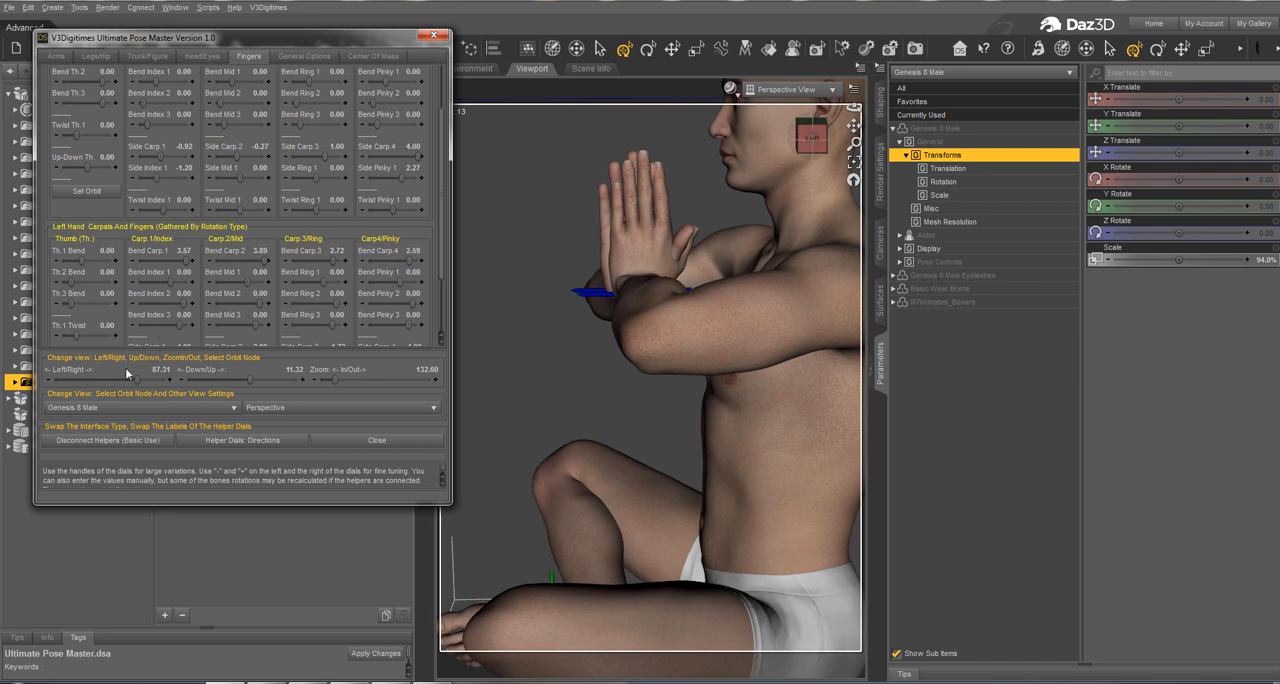
Step: Set the right hand's Bend Carp.1-3 to -1.23, -1.51 and 0.16, Side Carp.3 to 0.52 and Side Ring 1 to 4.64
mouse_move(124, 370)
mouse_down()
mouse_move(103, 373)
mouse_move(115, 372)
mouse_up()
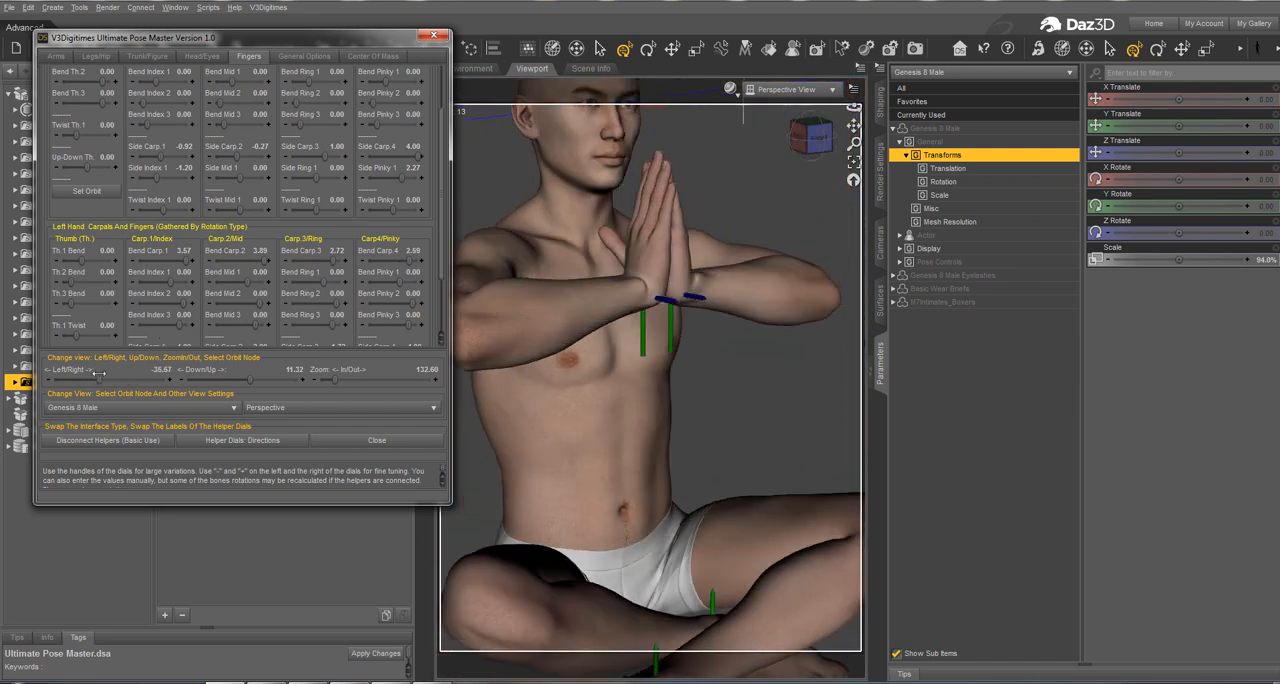
scroll(153, 139, up, 3)
drag(163, 130, 156, 130)
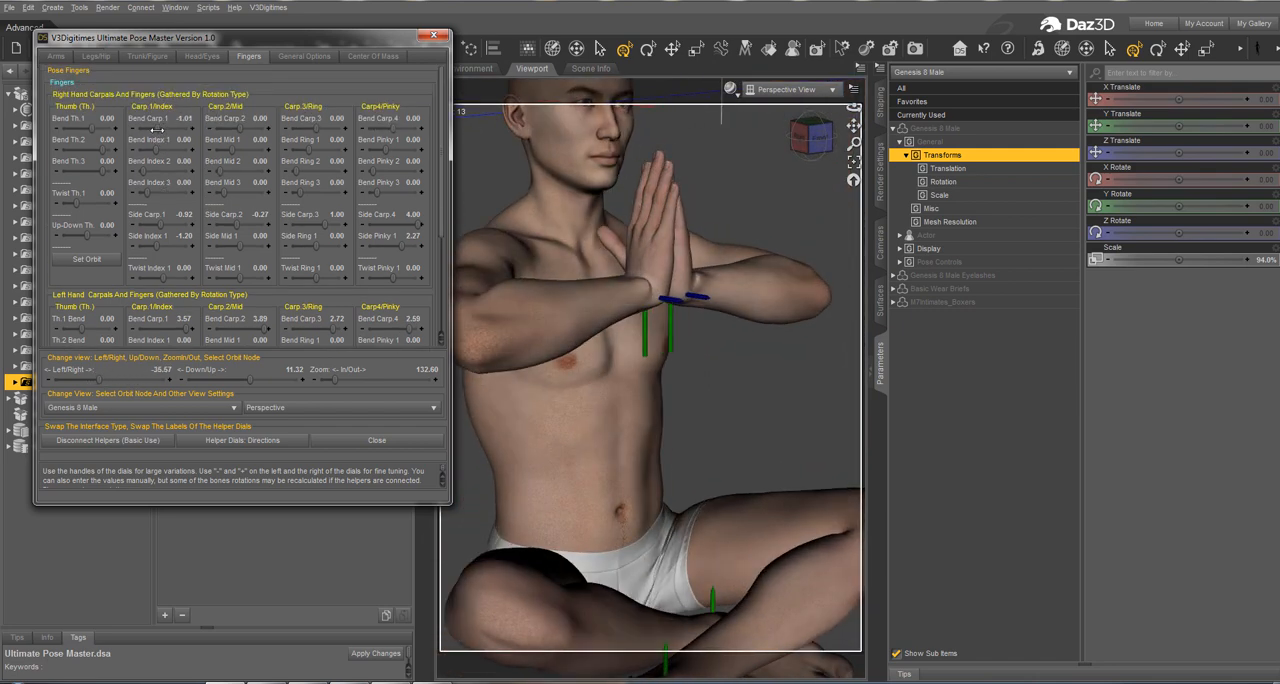
drag(98, 380, 81, 375)
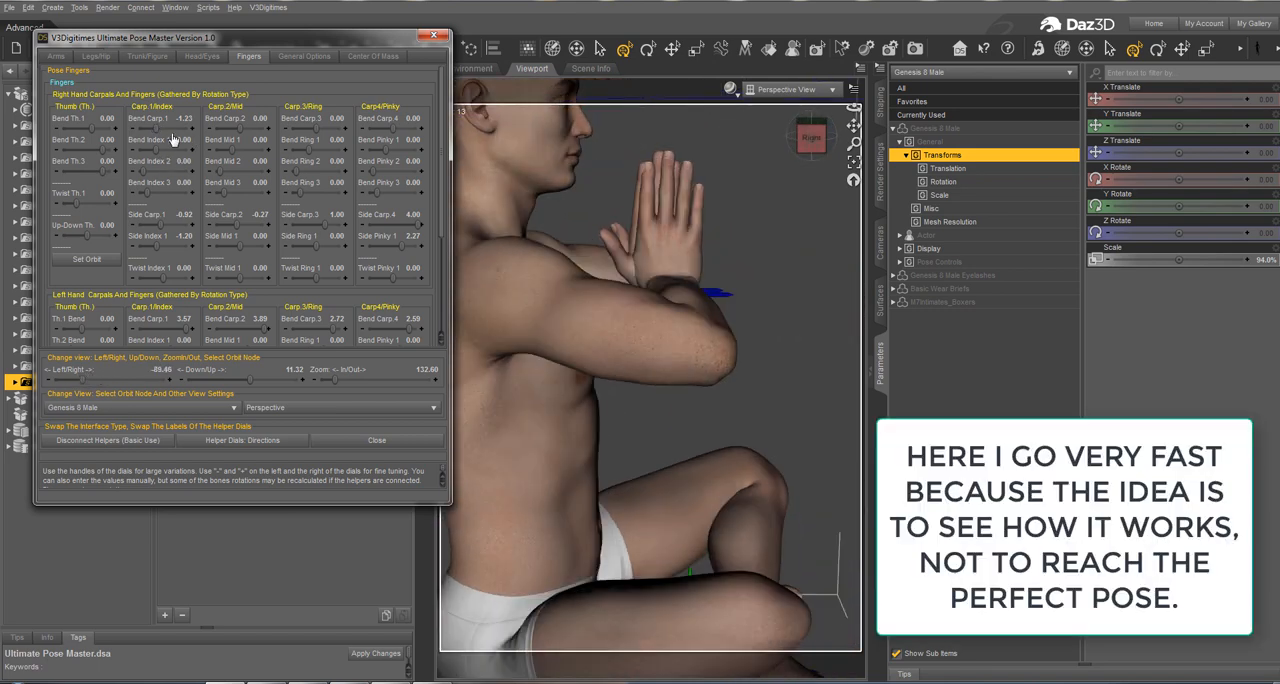
click(234, 127)
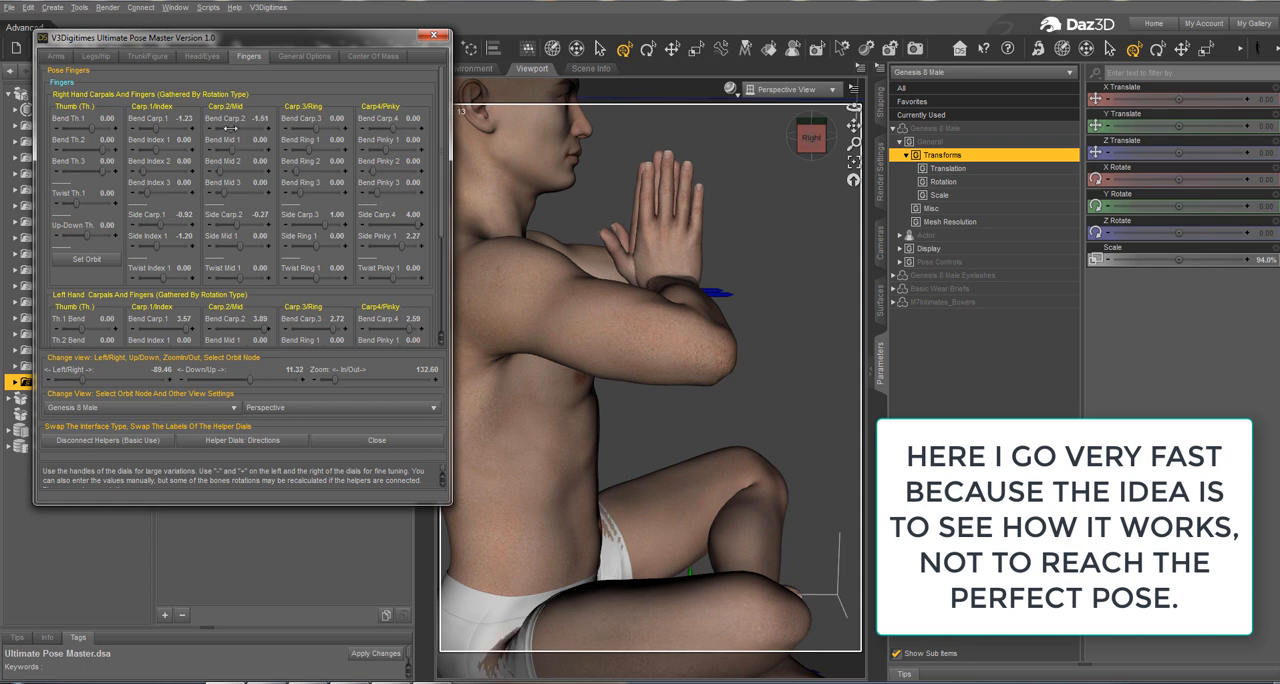
click(320, 127)
drag(322, 222, 326, 247)
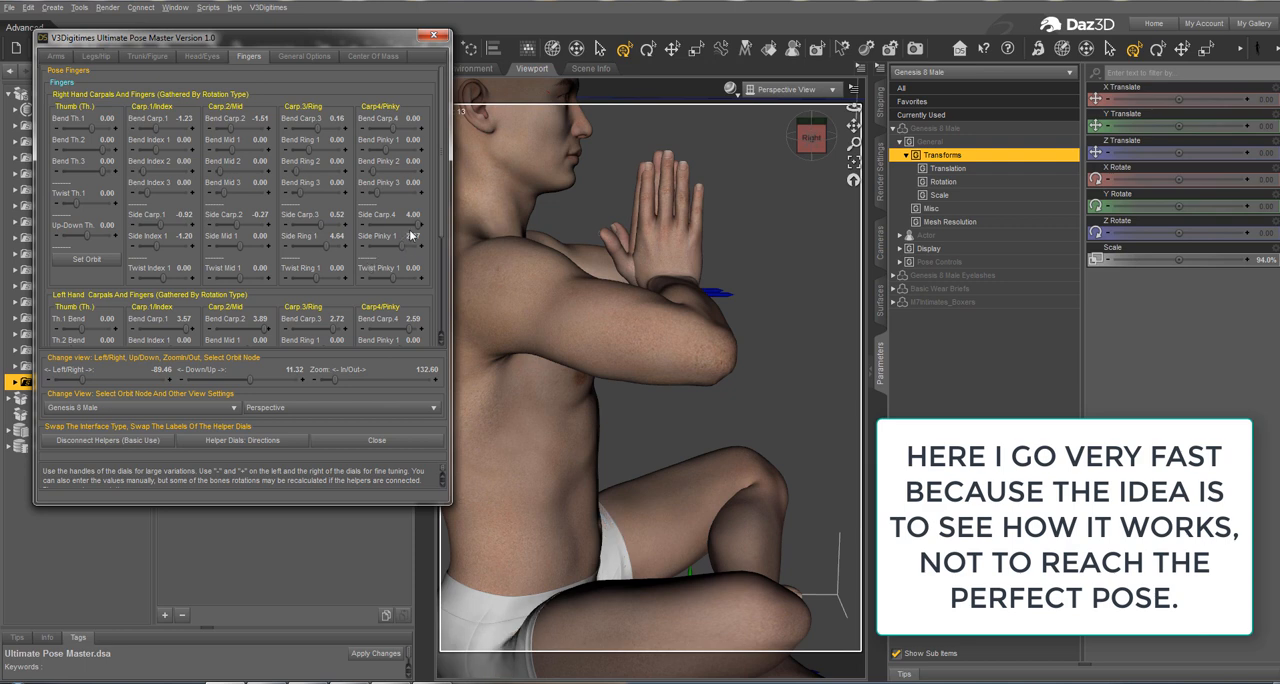
Step: Set the right hand's Side Pinky 1 to 9.16, Side Mid 1 to 0.65, Side Index 1 to -3.60 and Bend Carp.1 to -4.00
drag(416, 225, 411, 239)
drag(236, 245, 240, 241)
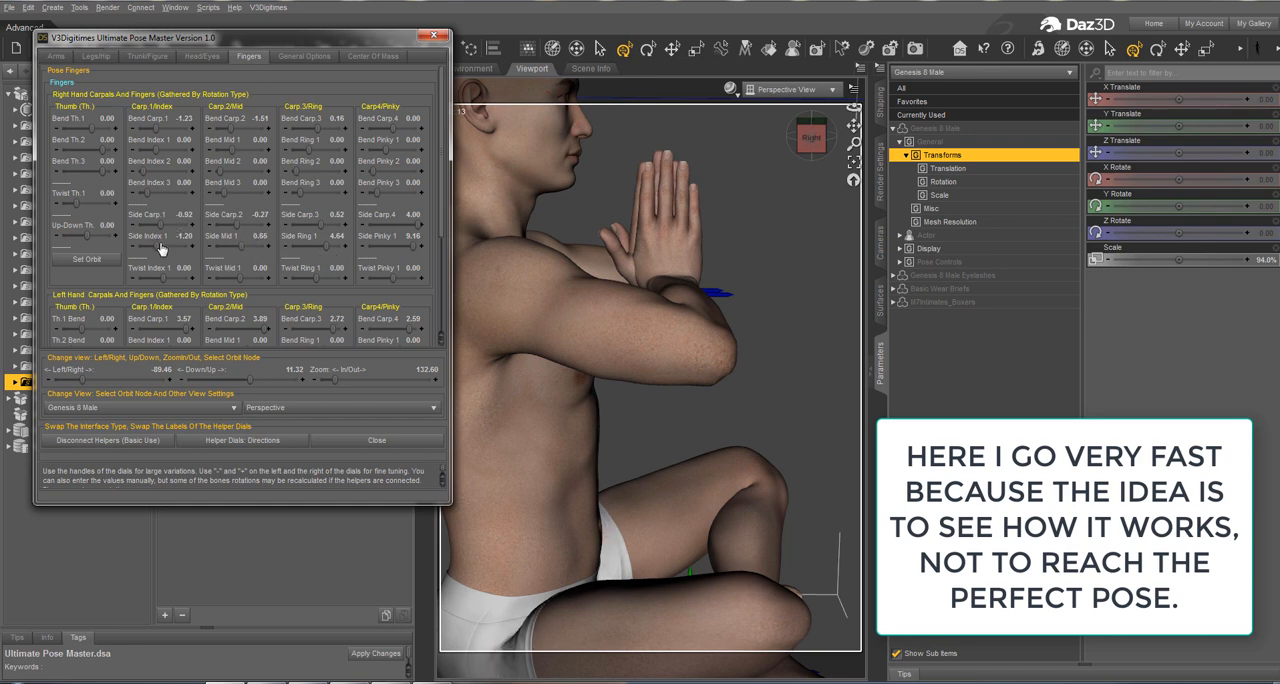
drag(160, 248, 150, 240)
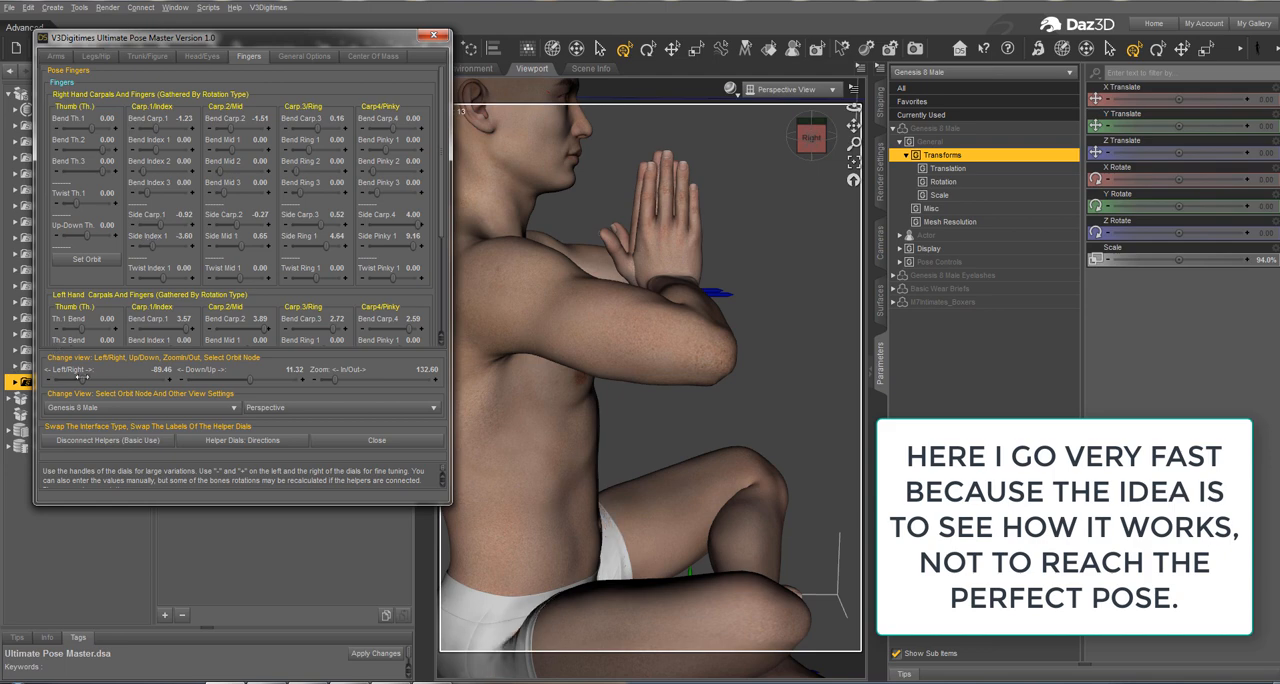
drag(82, 378, 63, 380)
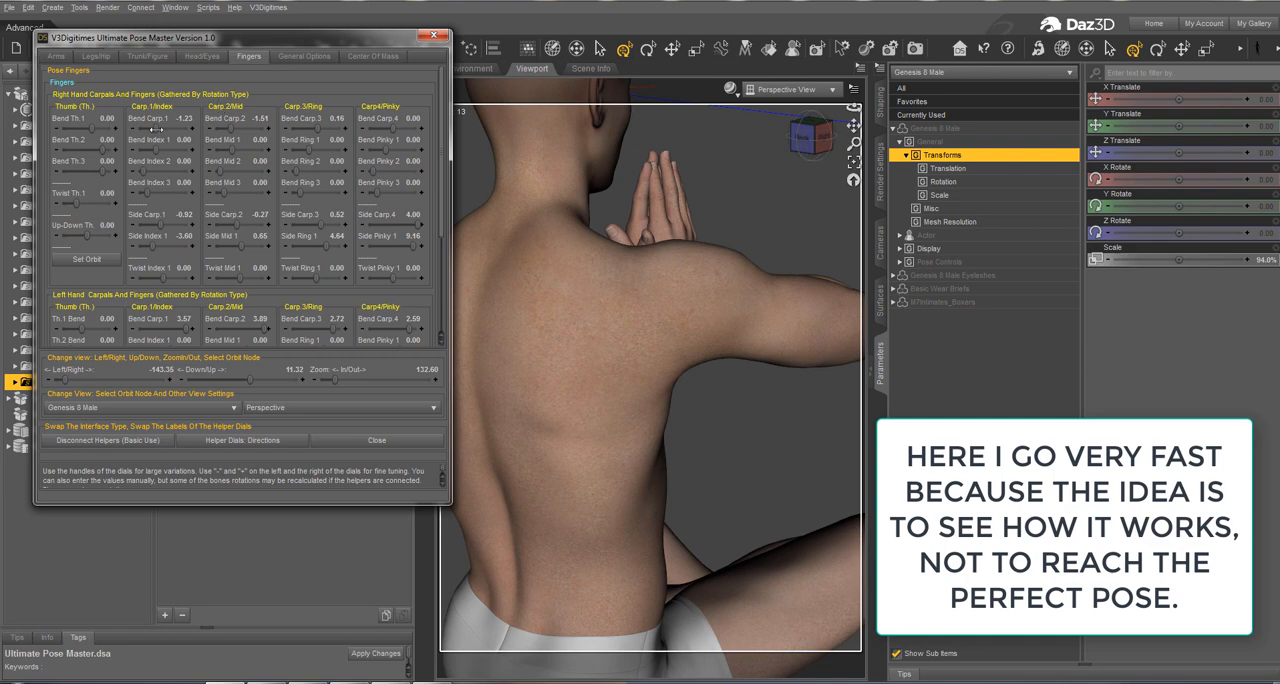
drag(156, 129, 128, 129)
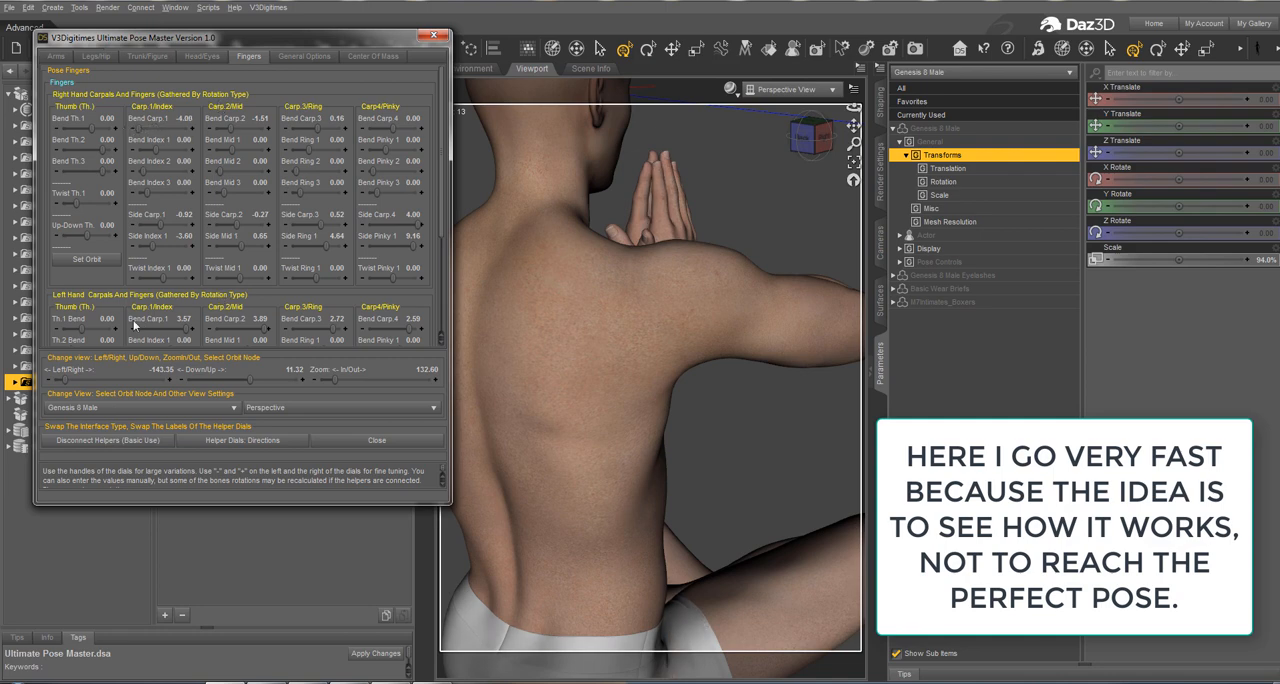
Step: Select the left forearm and set the left thumb's Th.1 Bend to -14.41, Th.3 Bend to -20.00, Th.1 Twist to -14.31 and Th.1 Up-Down to 20.00
drag(111, 382, 62, 384)
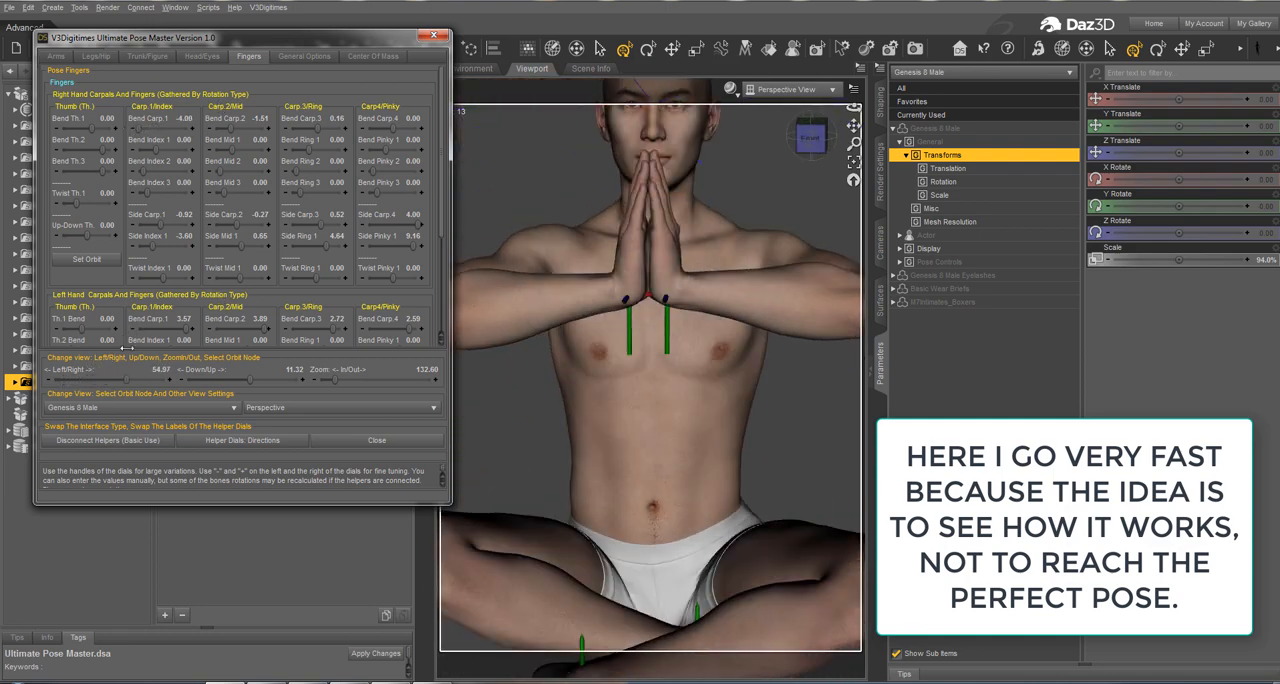
drag(127, 348, 140, 344)
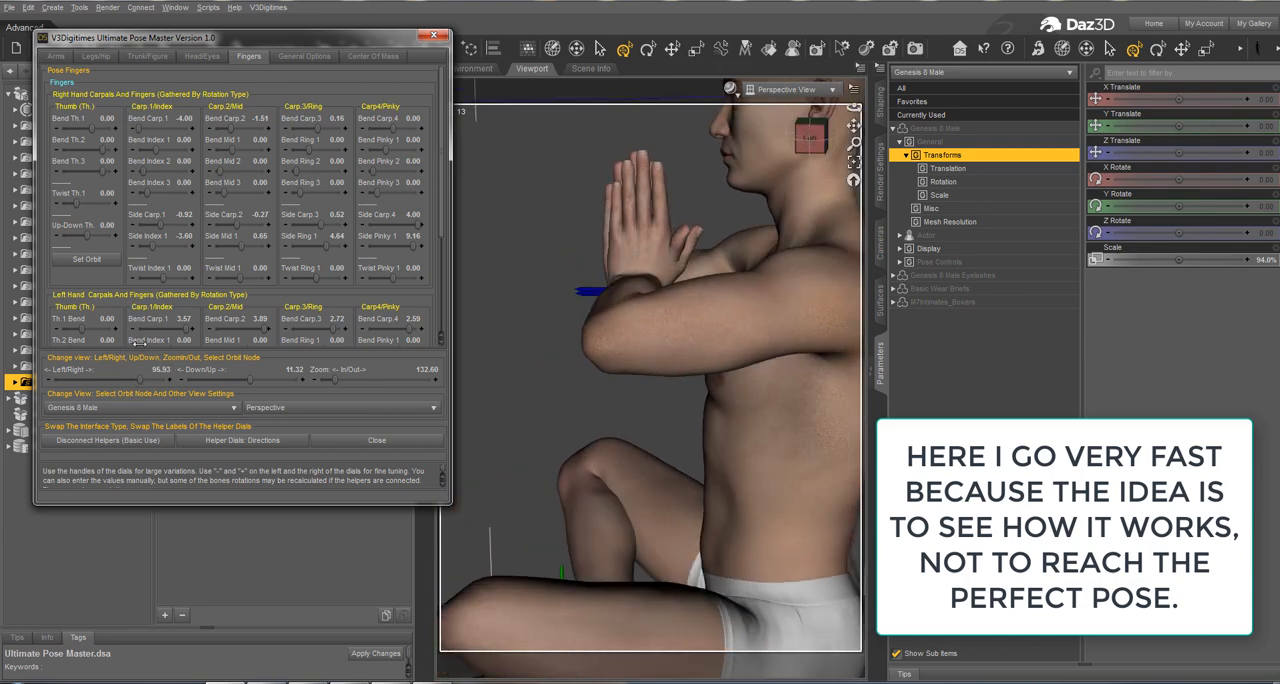
mouse_move(136, 385)
mouse_down()
mouse_move(100, 385)
mouse_move(128, 385)
mouse_up()
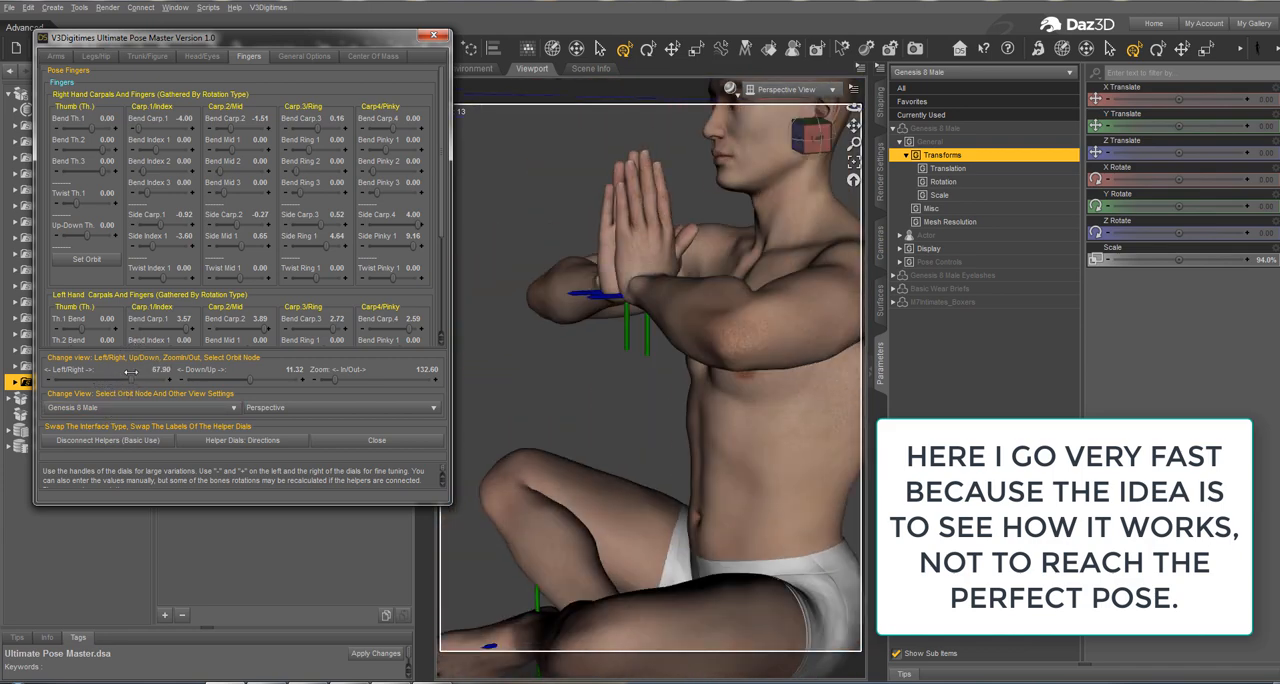
drag(250, 380, 283, 380)
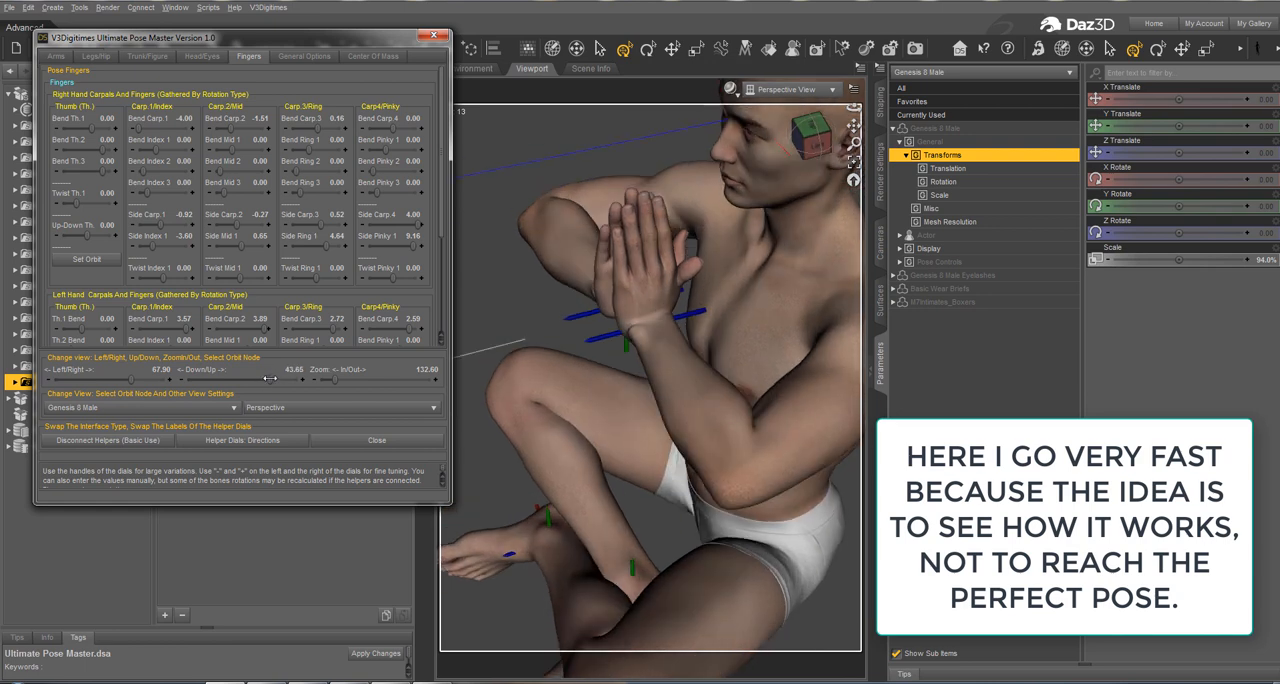
click(715, 415)
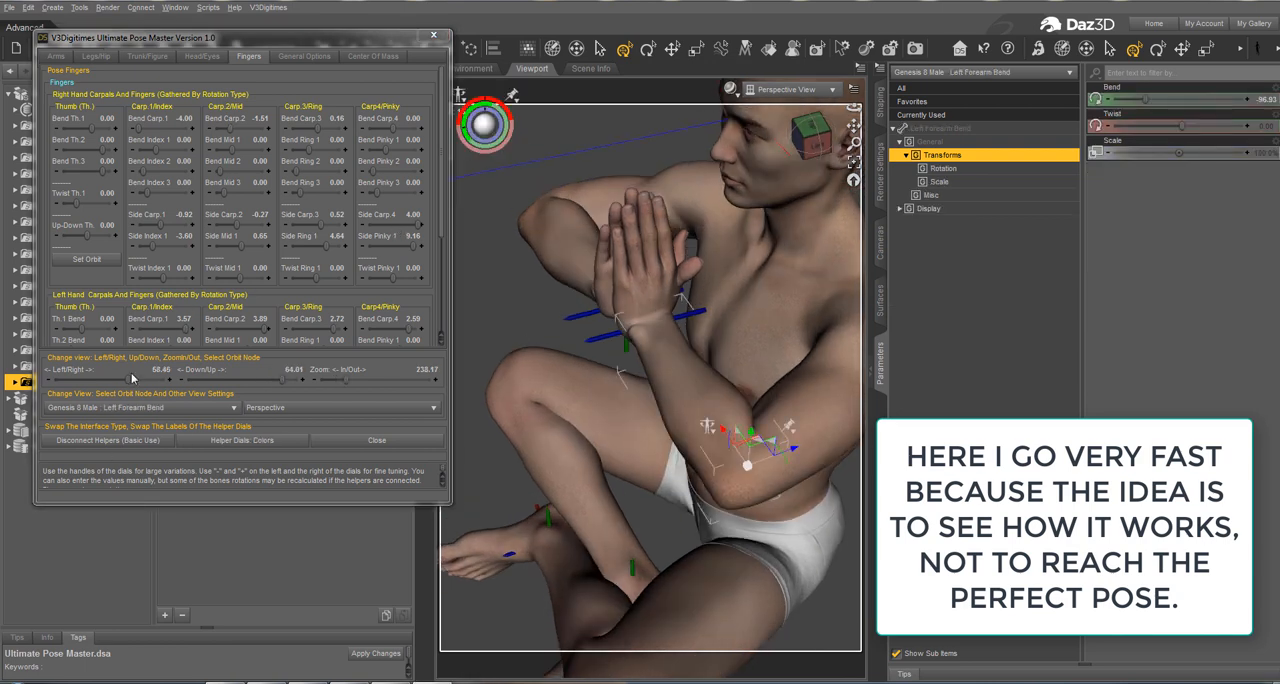
drag(128, 381, 137, 369)
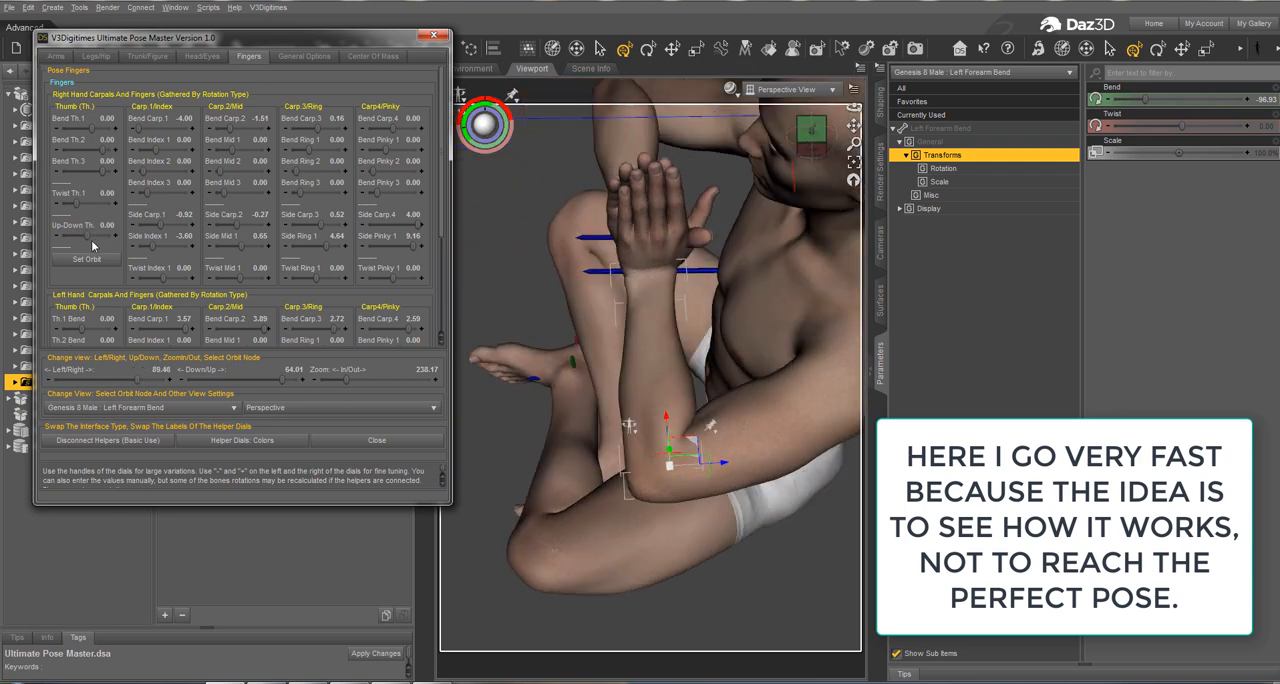
scroll(92, 245, down, 5)
drag(77, 289, 62, 268)
mouse_move(70, 222)
mouse_down()
mouse_move(100, 216)
mouse_move(60, 222)
mouse_up()
drag(84, 182, 76, 183)
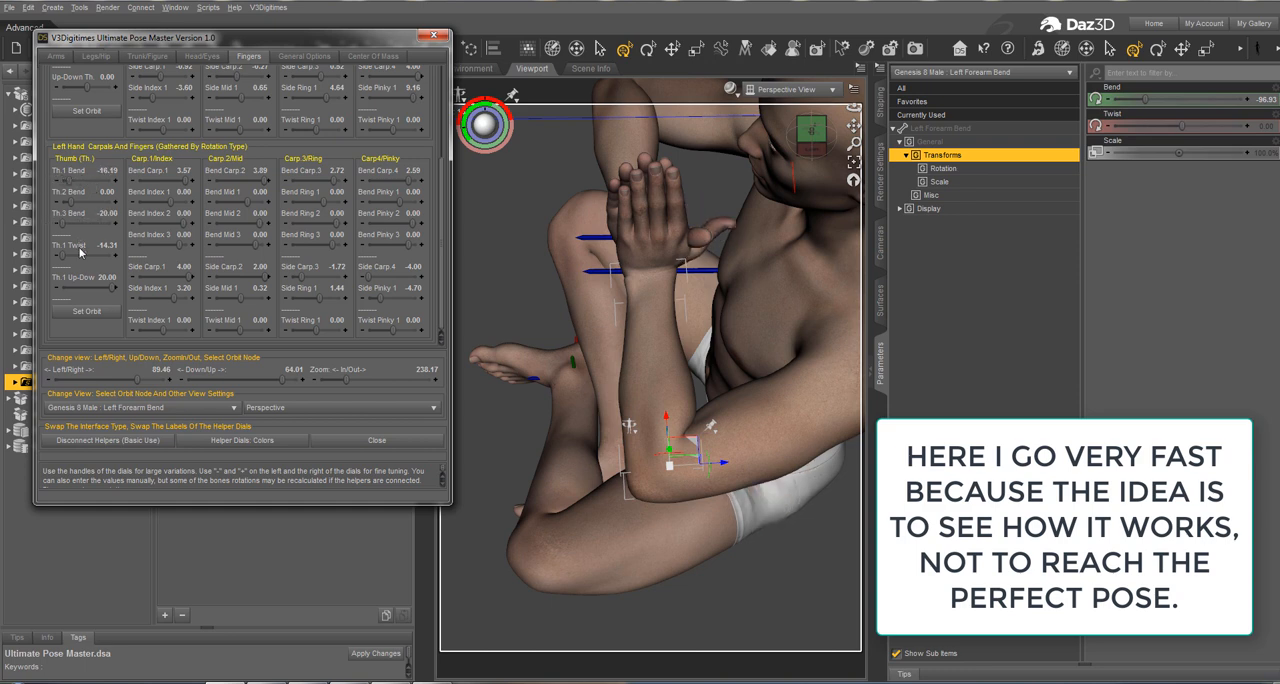
mouse_move(100, 290)
mouse_down()
mouse_move(72, 288)
mouse_move(120, 276)
mouse_up()
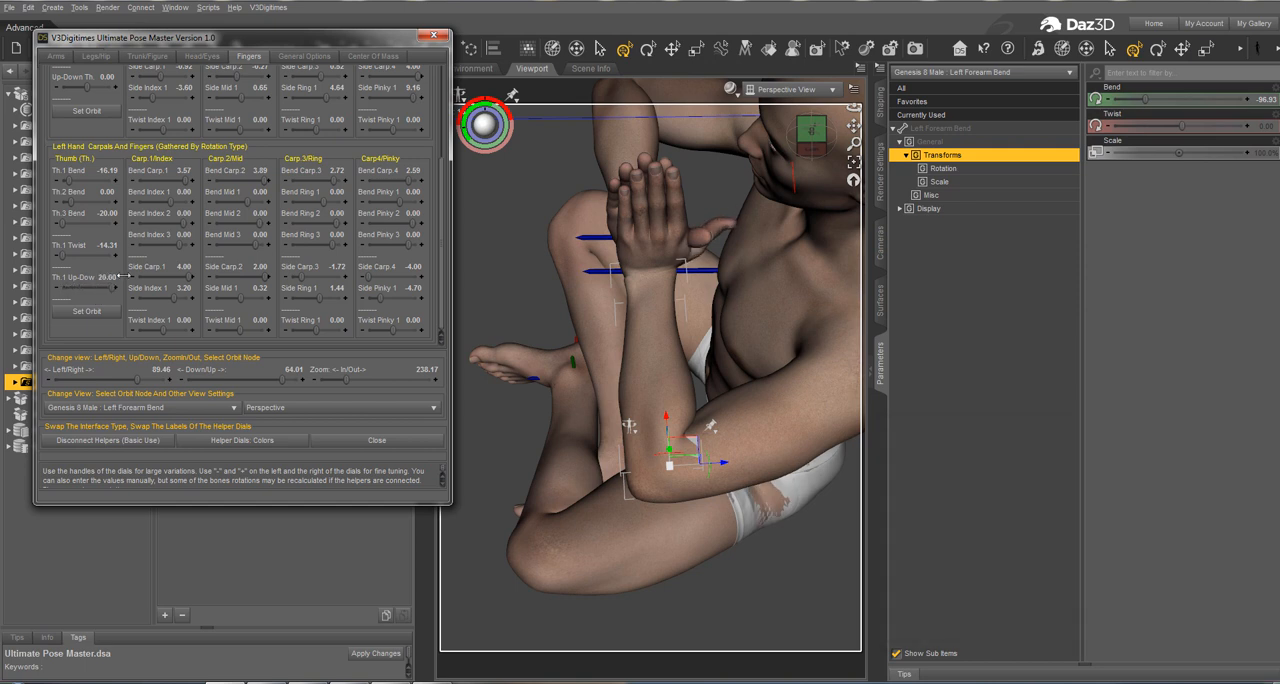
drag(74, 182, 71, 180)
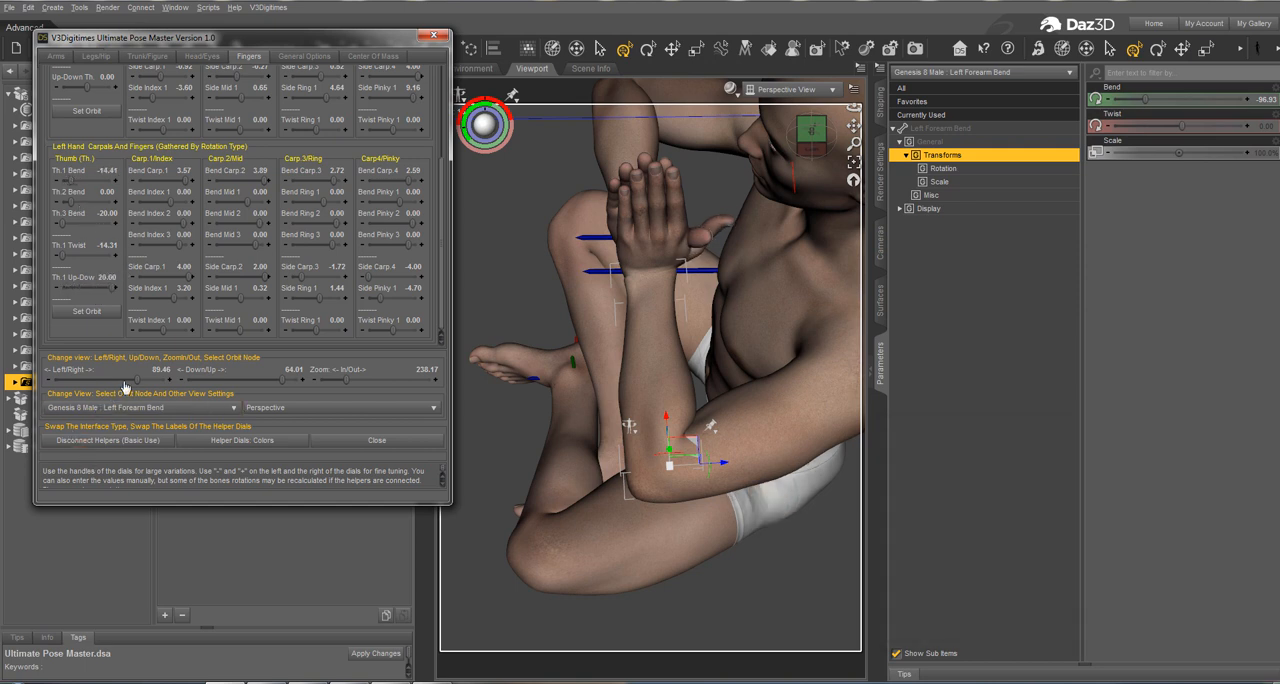
Step: Set the right thumb's Up-Down to -20.00 and its Twist Th.1 to 21.53
drag(137, 380, 76, 386)
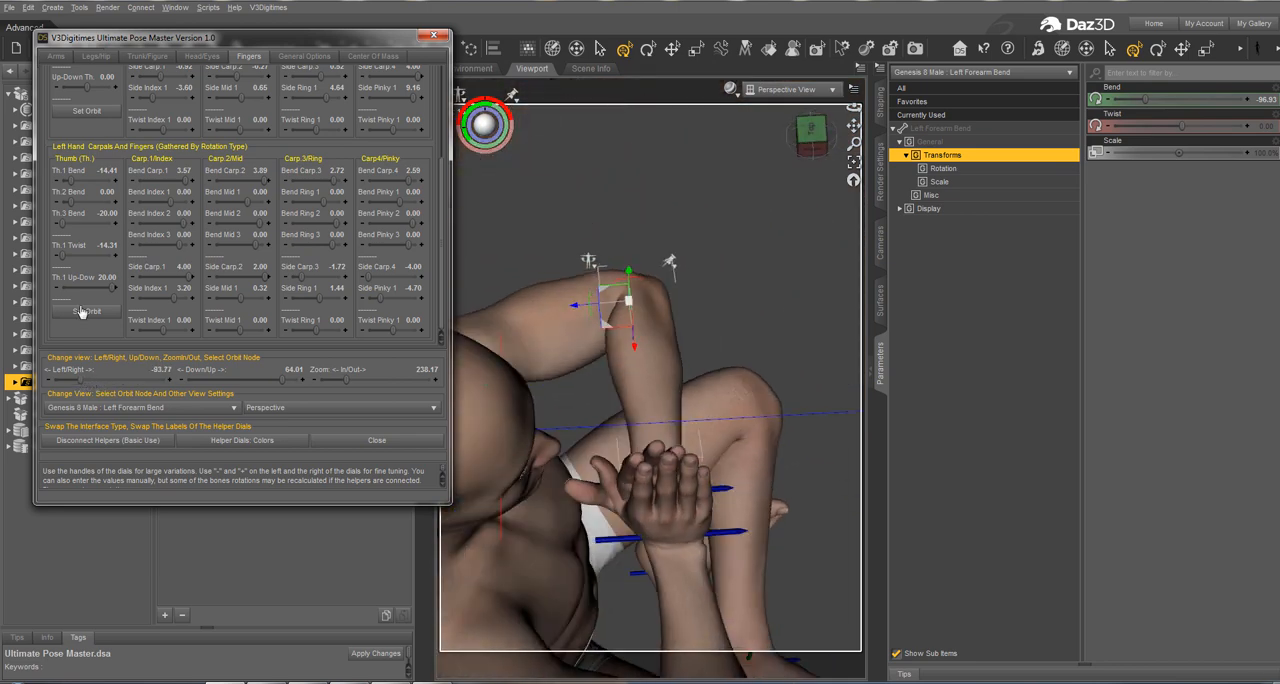
scroll(85, 107, up, 1)
scroll(85, 107, up, 3)
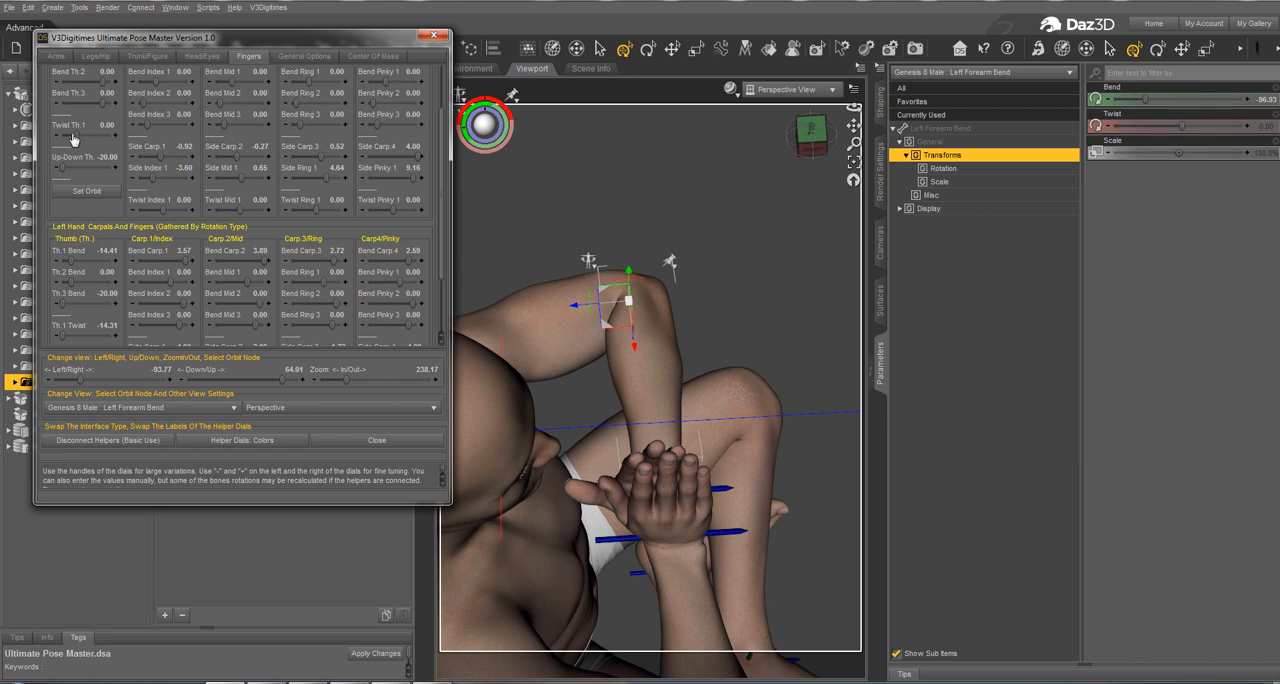
drag(76, 136, 97, 116)
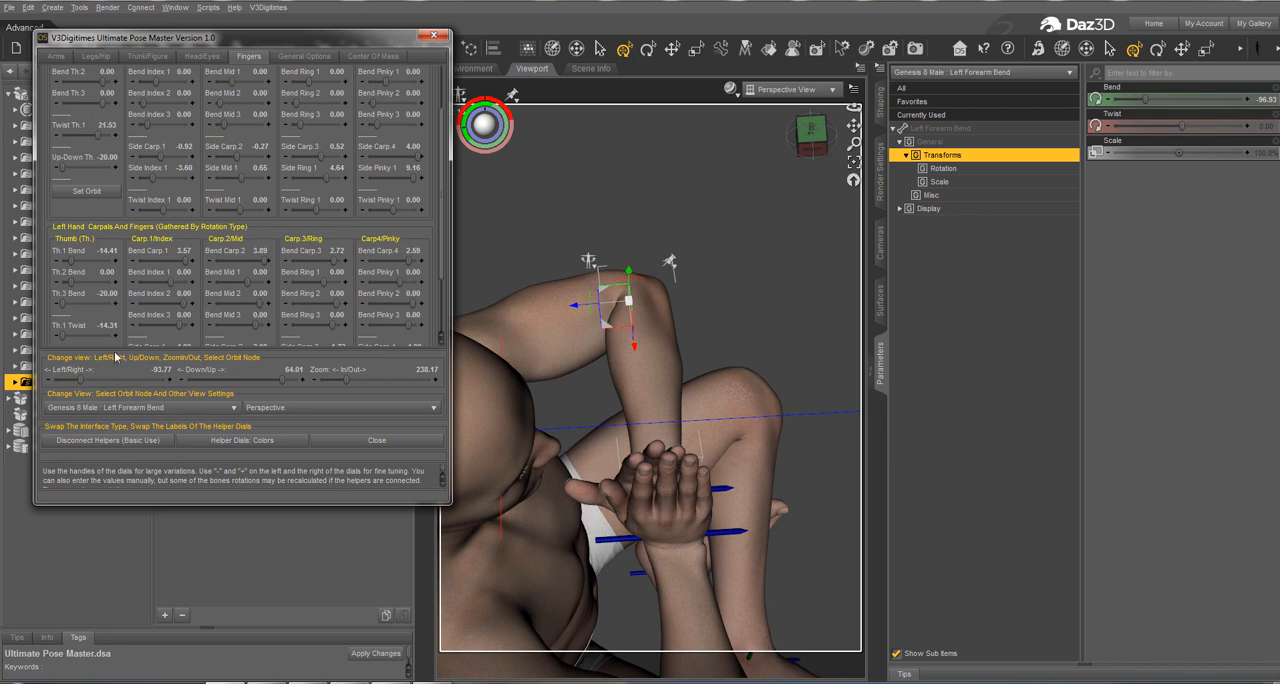
Step: Readjust the left thumb, setting Th.1 Twist to 29.80, Th.1 Bend to 5.22 and Th.1 Up-Down to 20.00
drag(79, 381, 255, 352)
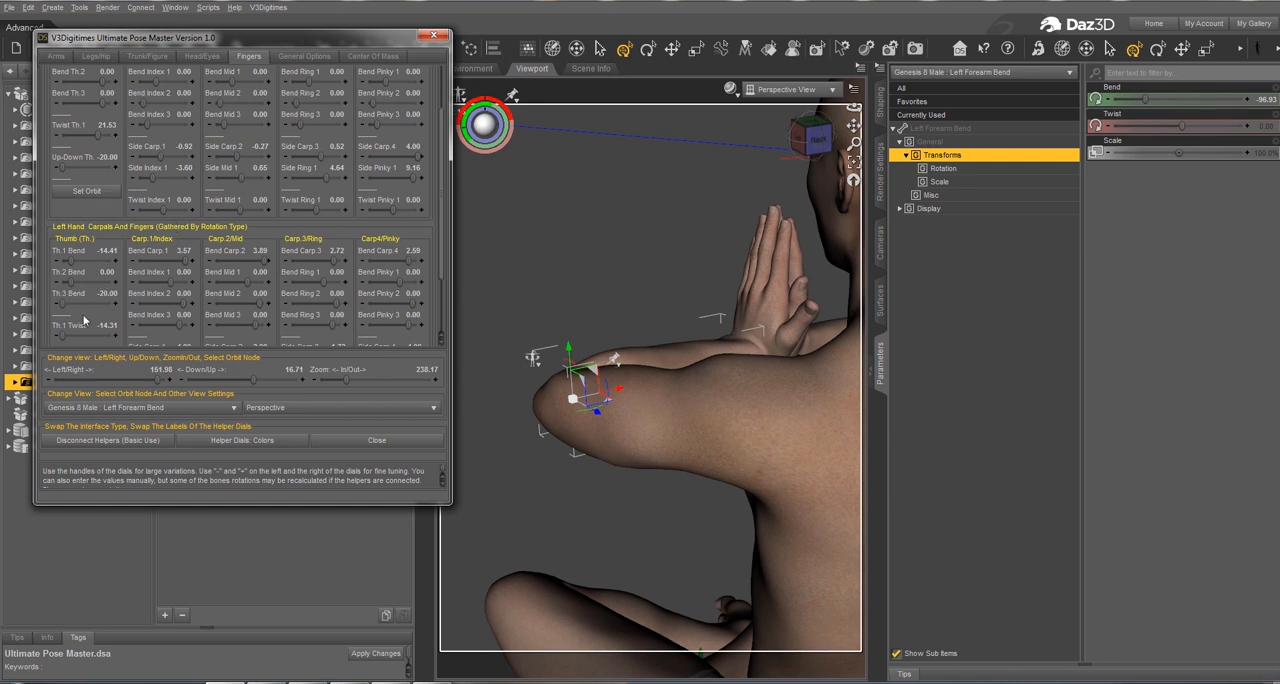
scroll(90, 320, down, 4)
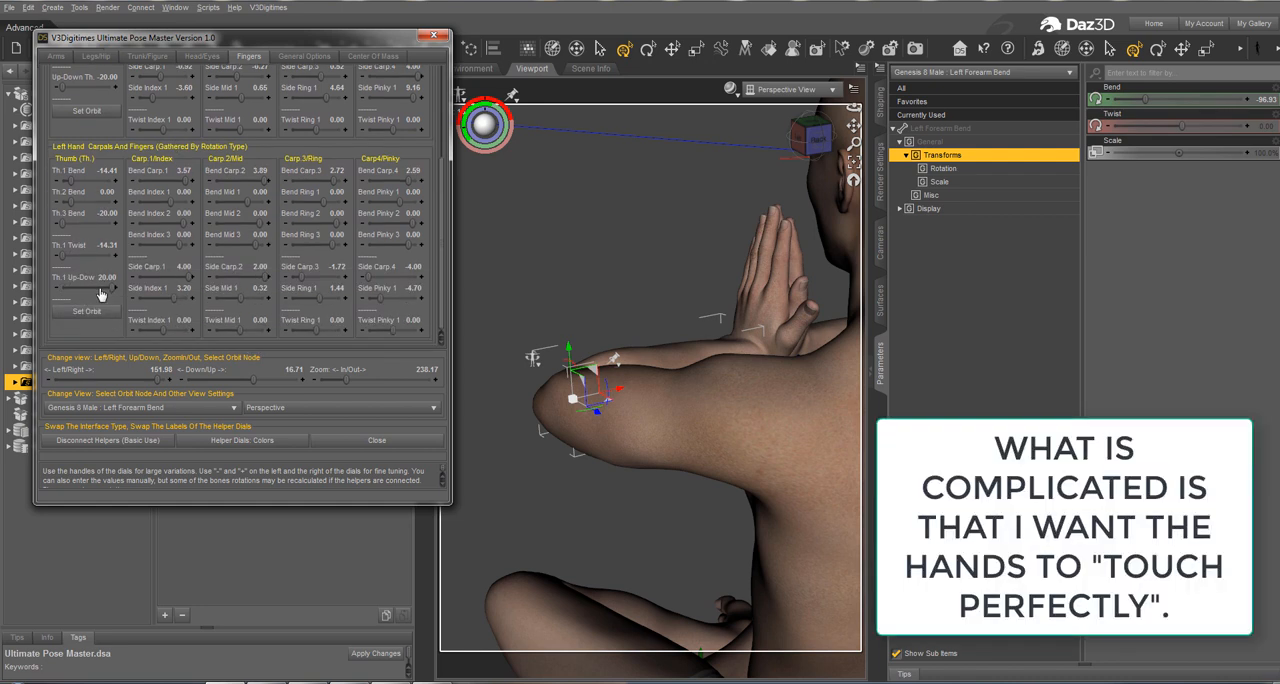
drag(101, 294, 105, 255)
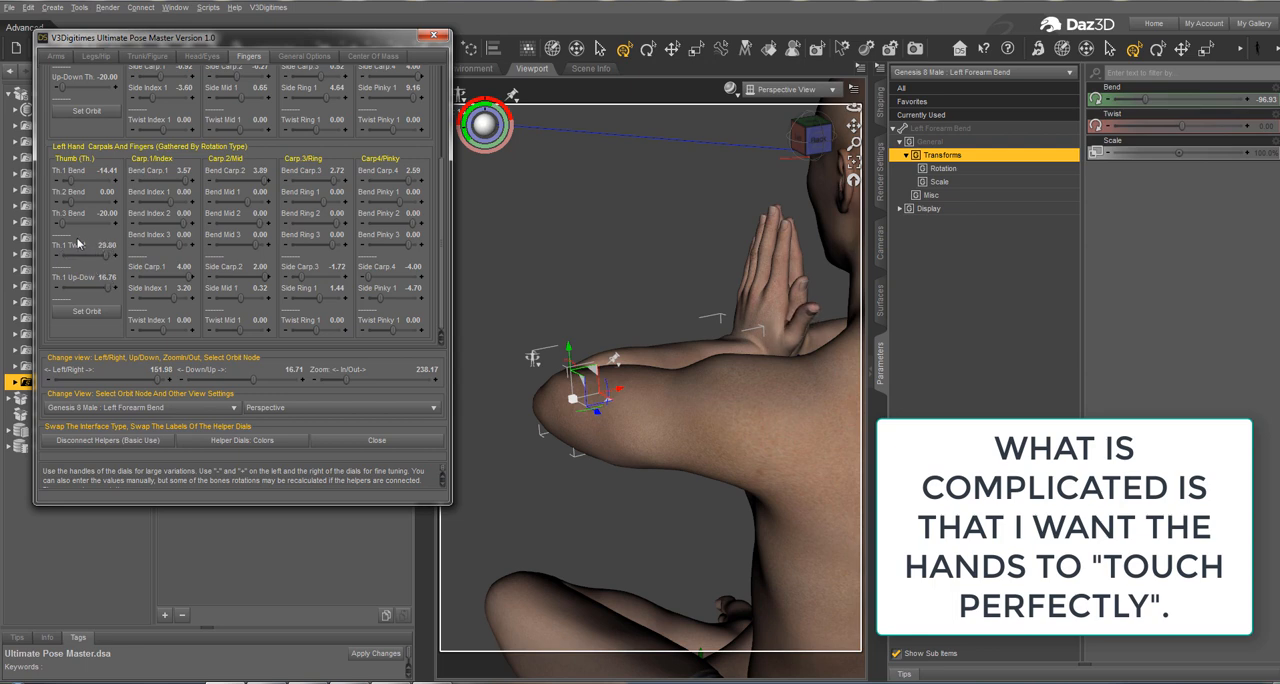
drag(76, 178, 86, 183)
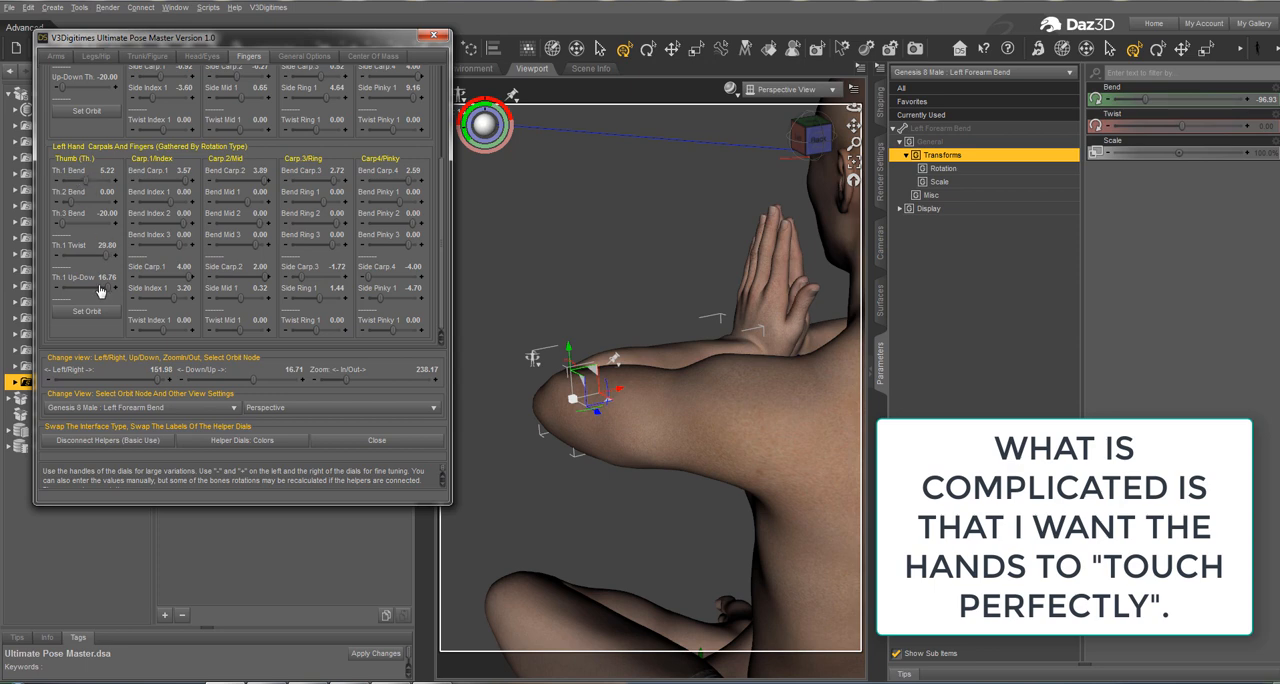
drag(104, 288, 114, 284)
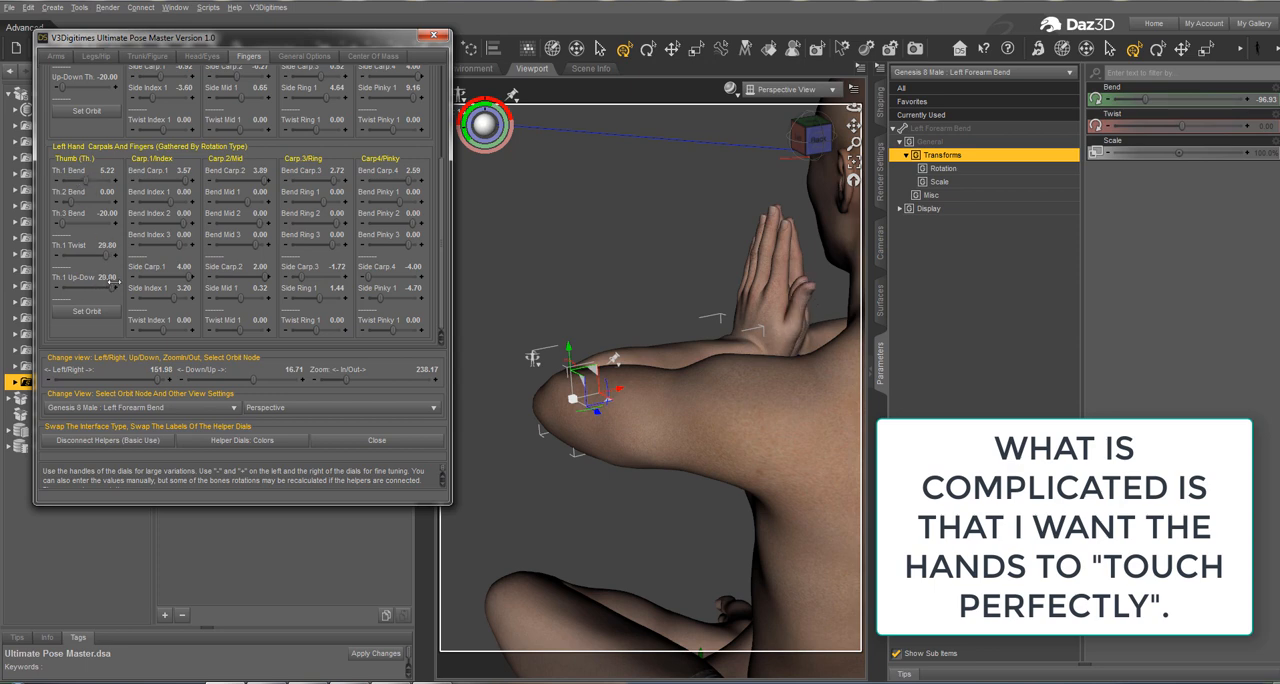
Step: Try to push the right thumb's Up-Down rotation below -20.00
drag(155, 382, 72, 394)
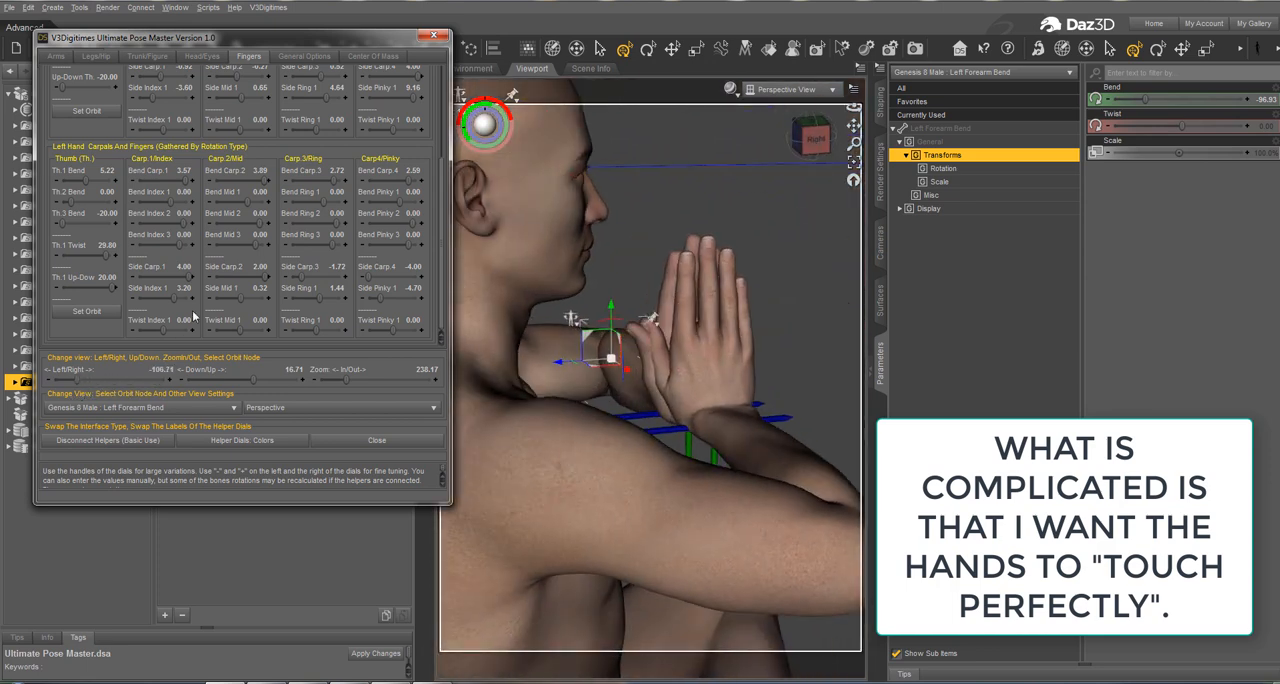
scroll(86, 170, up, 4)
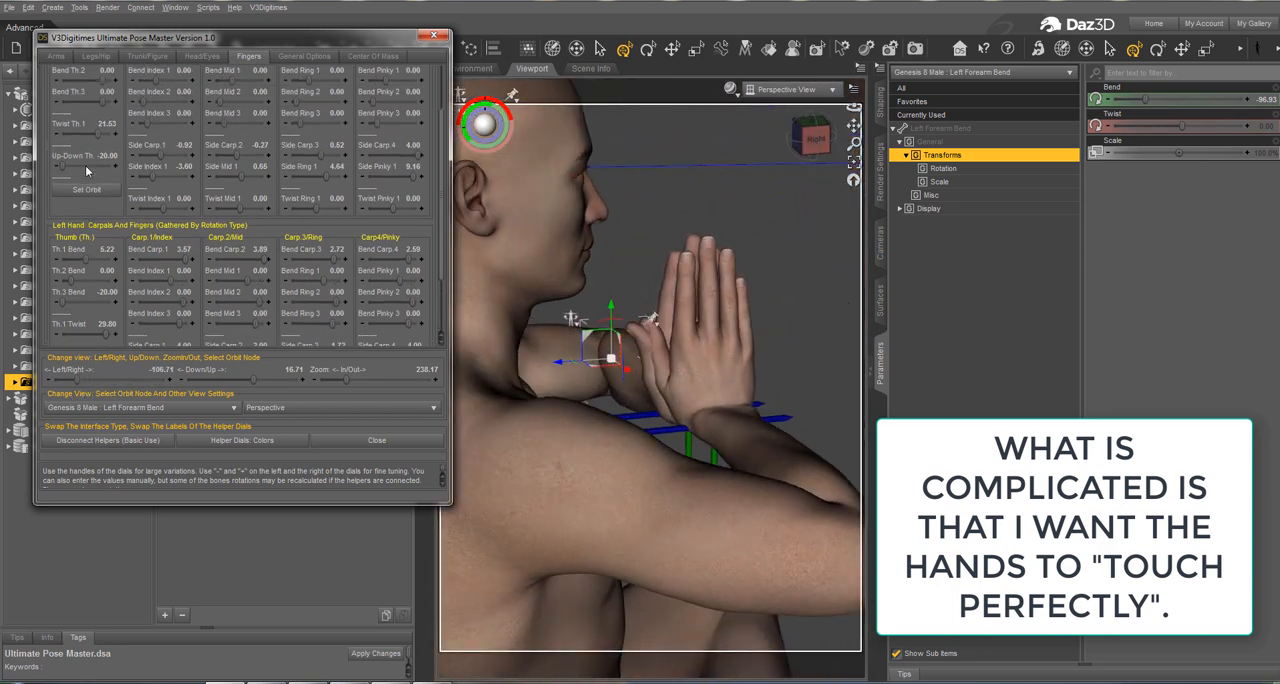
scroll(83, 160, up, 1)
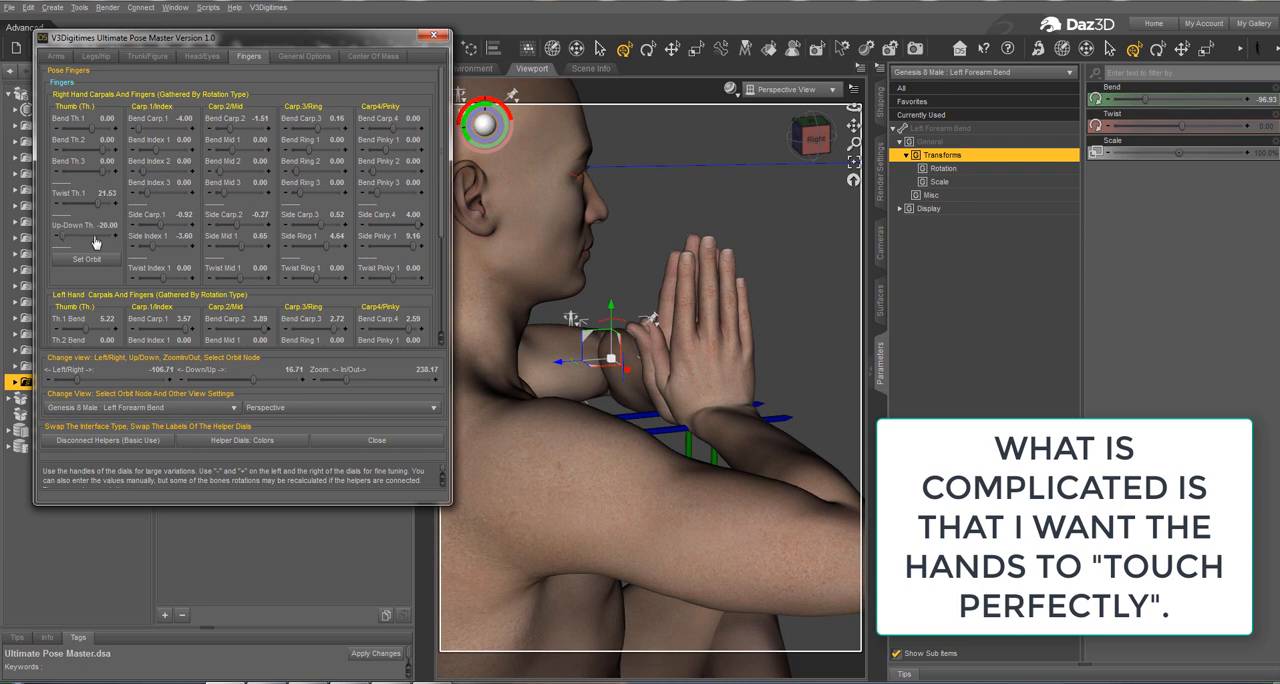
drag(63, 236, 38, 238)
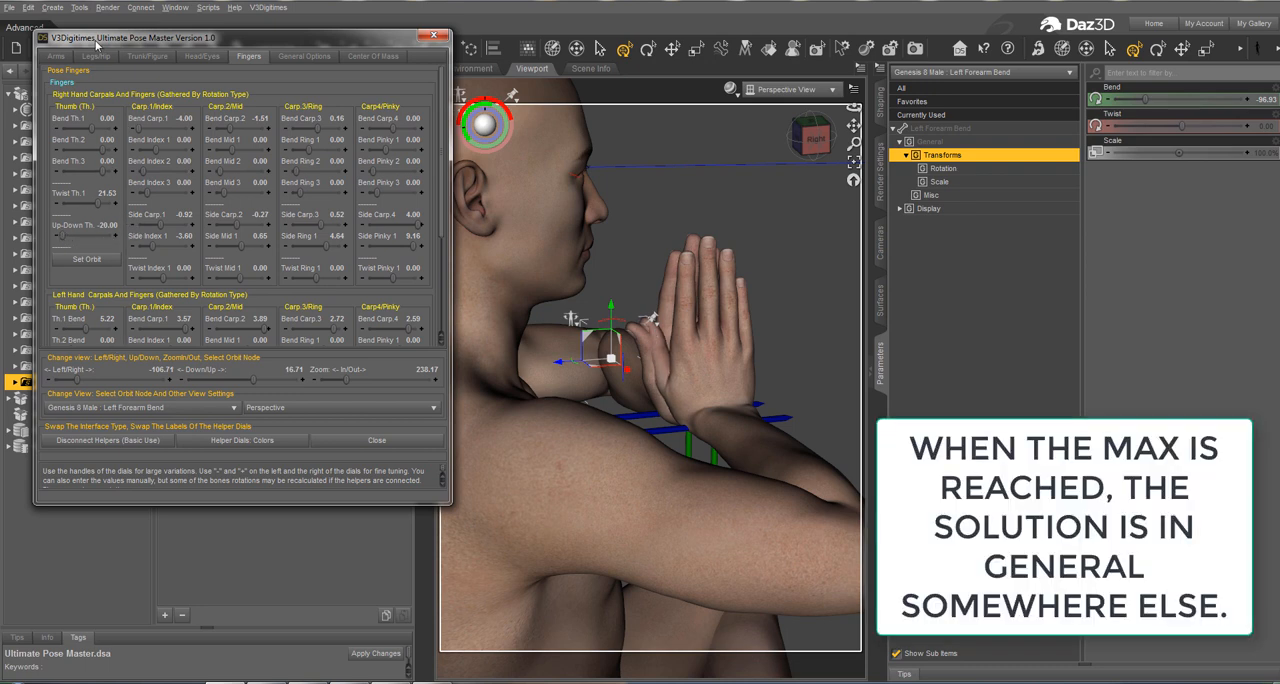
Step: Try a Side-Side Hand value of -3.12 on the right hand, reset it to 0.00, and set Twist Hand to -10.00
click(56, 56)
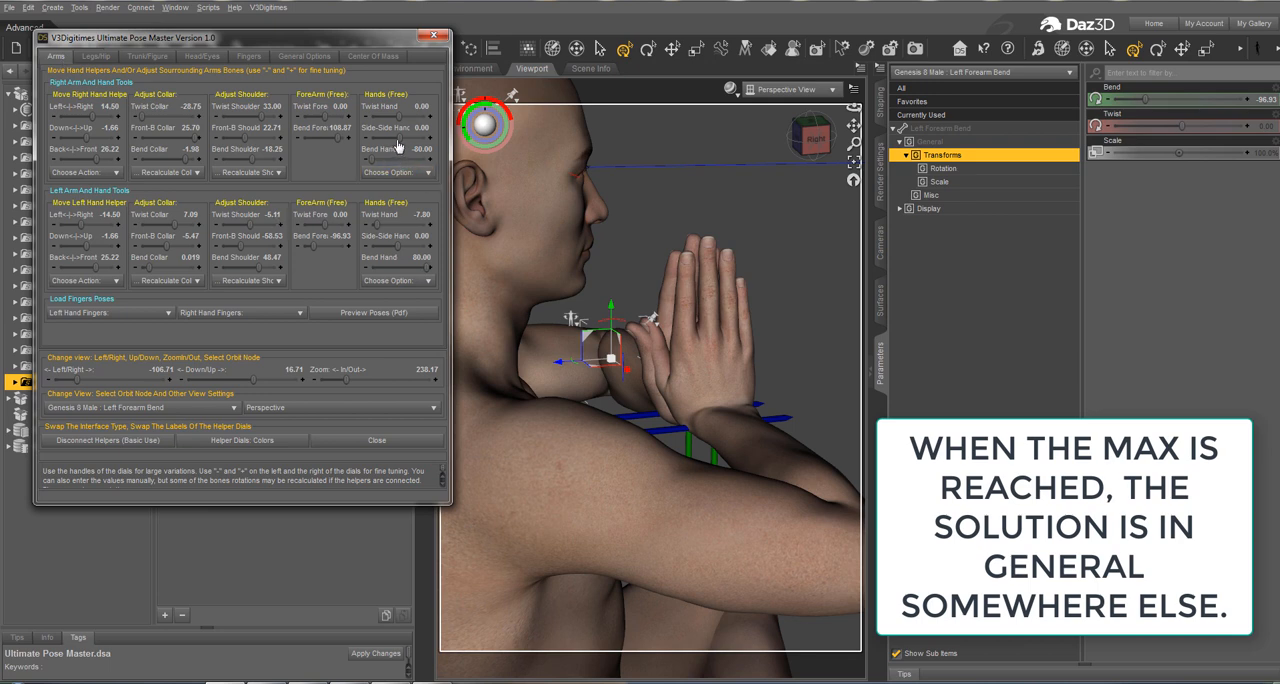
drag(398, 138, 396, 138)
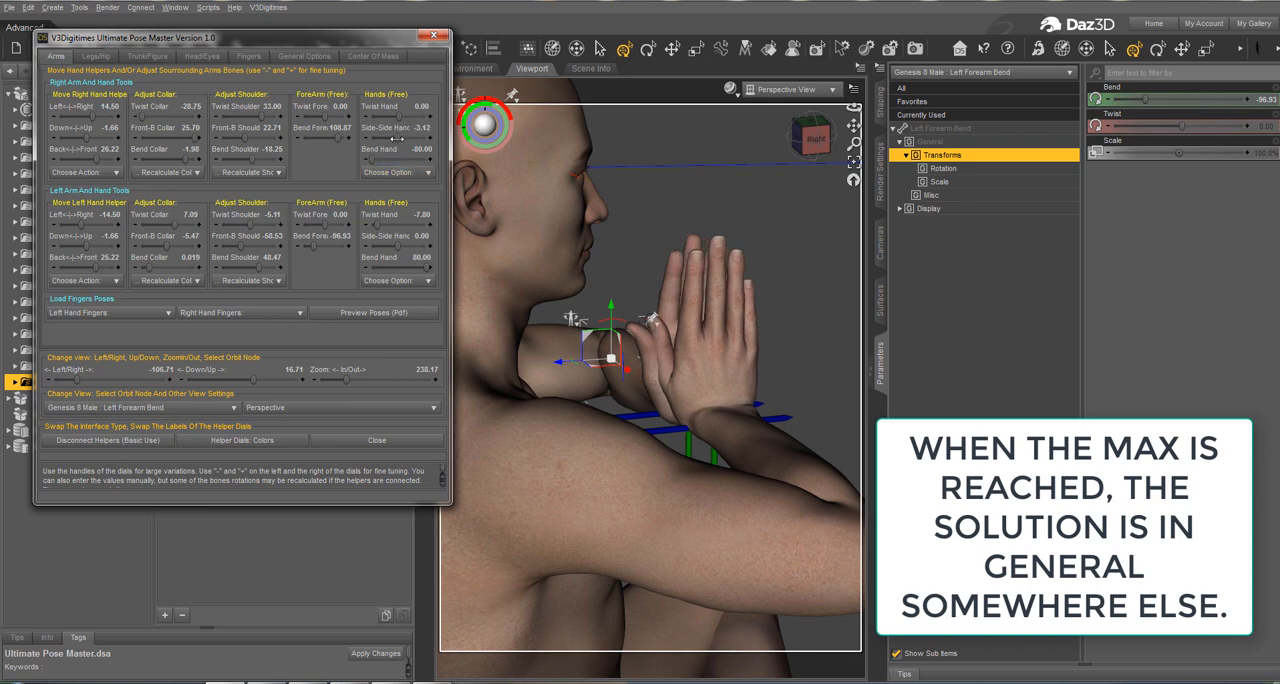
click(419, 129)
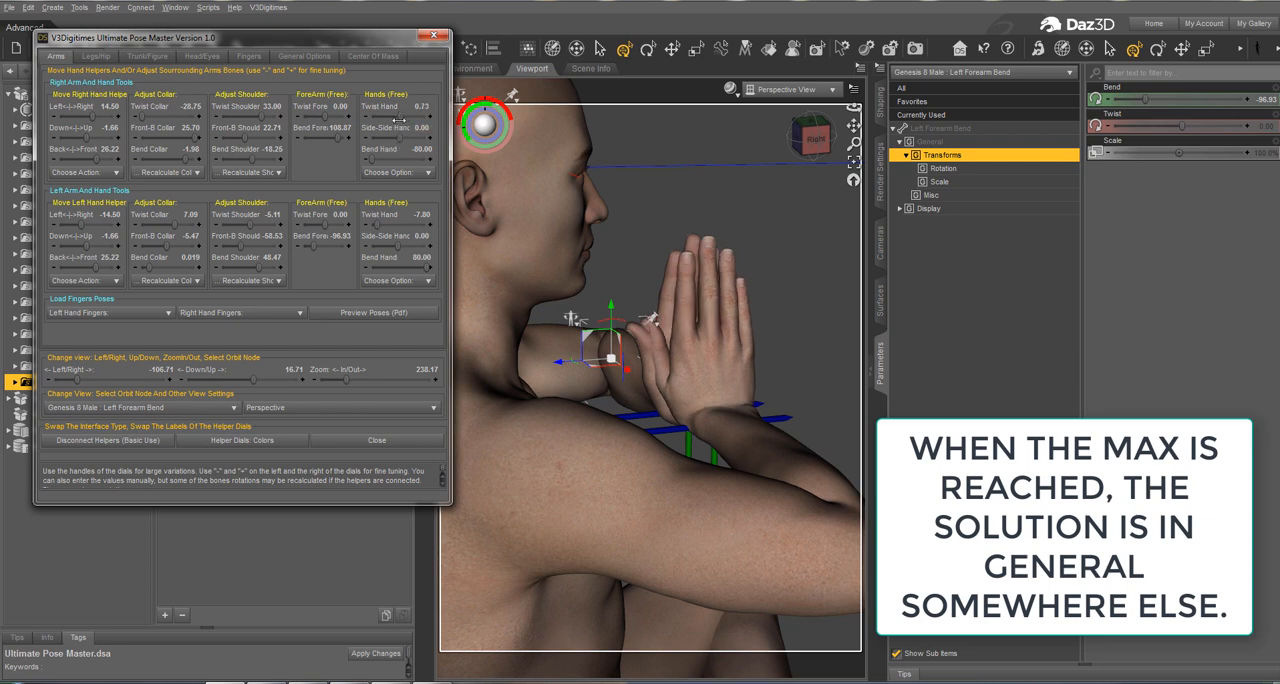
drag(398, 120, 369, 118)
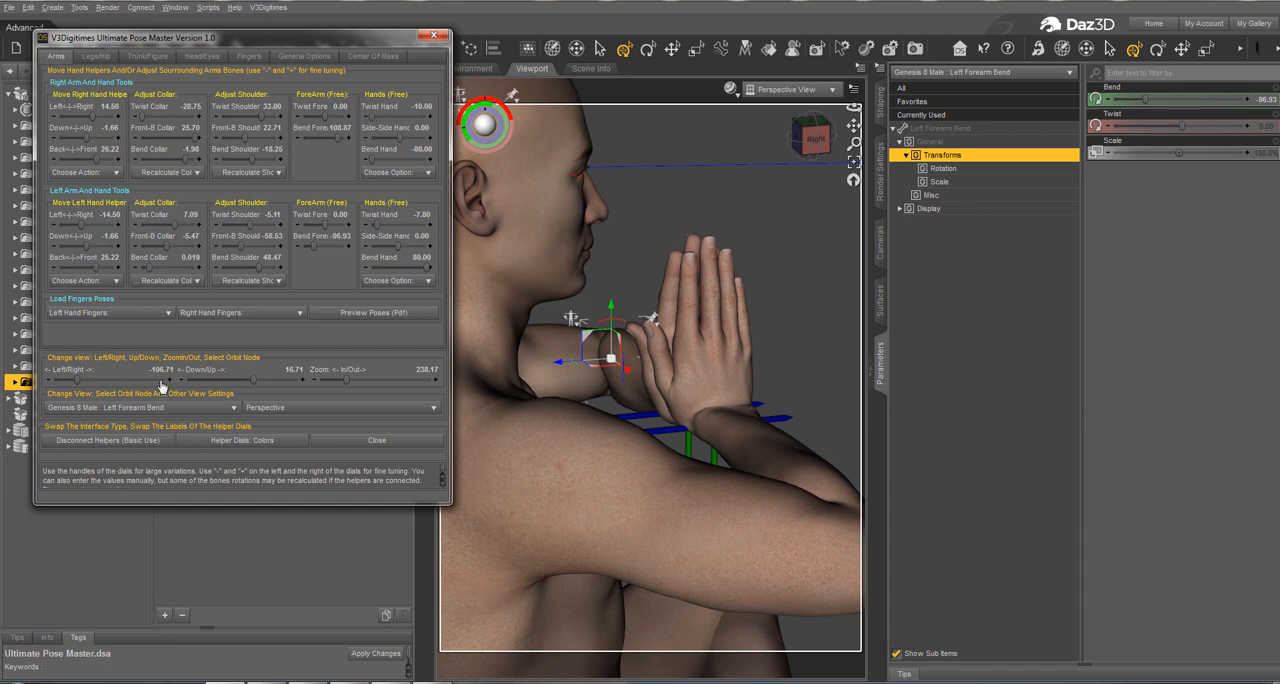
mouse_move(76, 379)
mouse_down()
mouse_move(143, 353)
mouse_move(66, 366)
mouse_up()
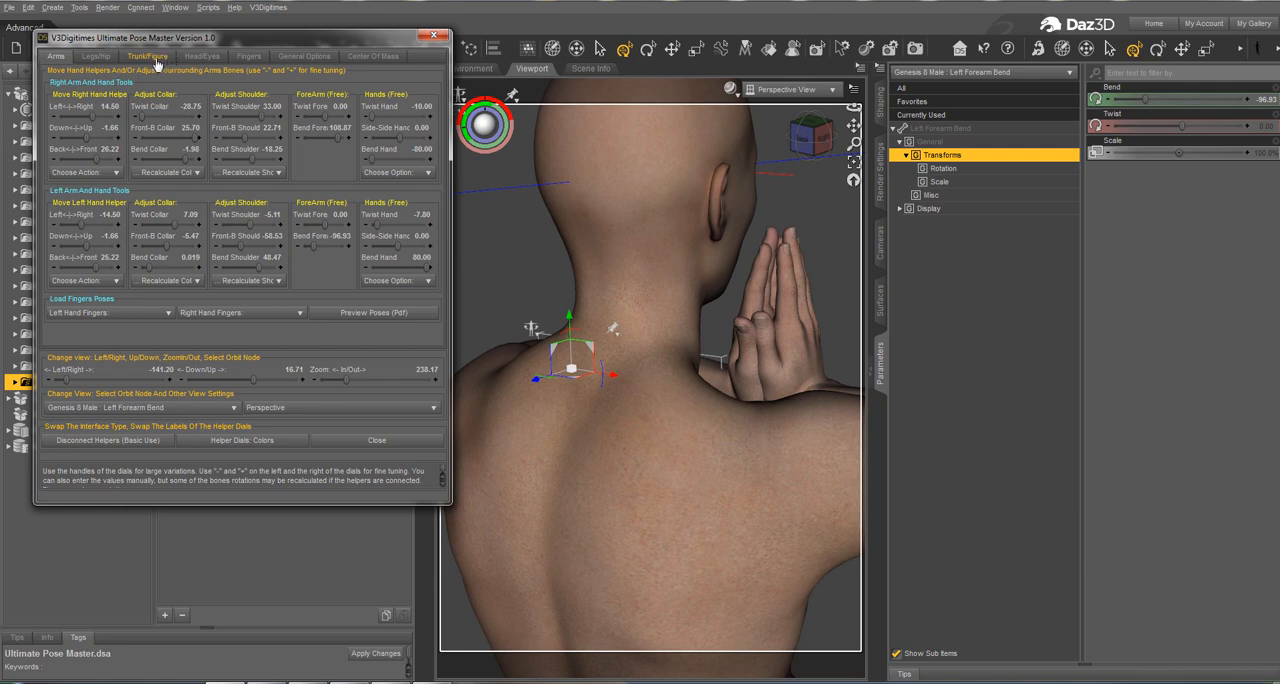
Step: Set the right hand's Bend Carp.1 to -1.23, Bend Carp.2 to 0.97 and Bend Carp.3 to 0.48
click(246, 56)
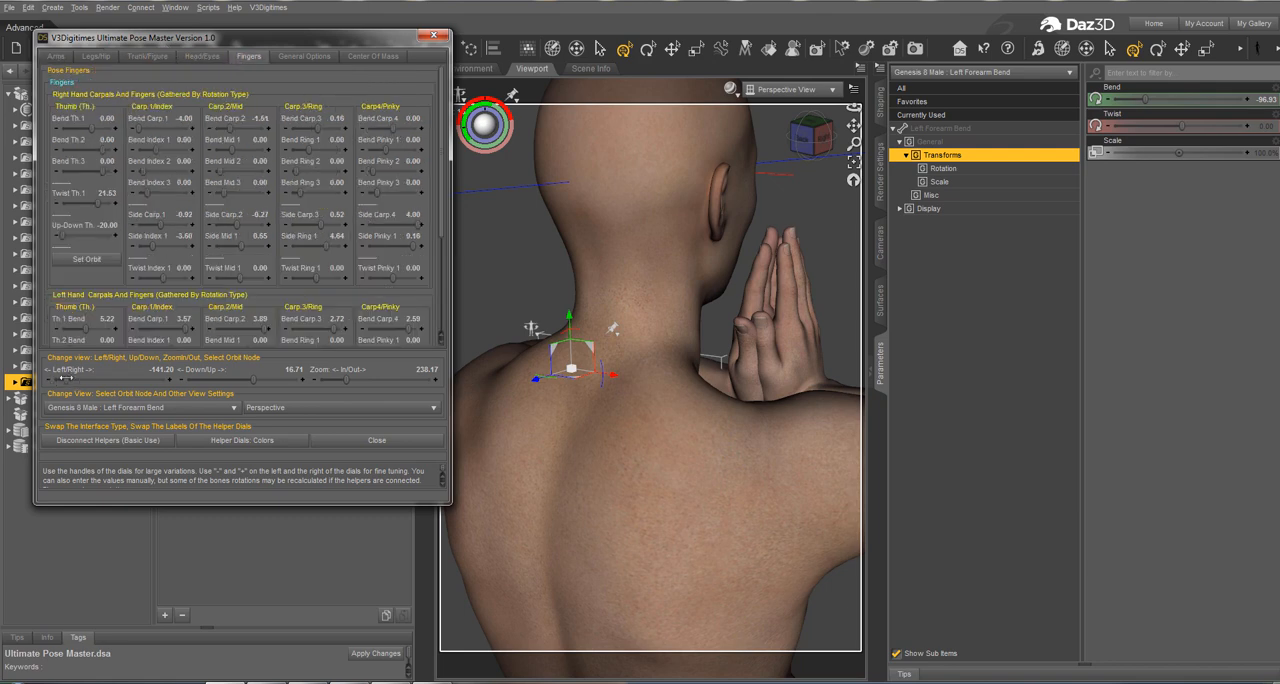
mouse_move(68, 378)
mouse_down()
mouse_move(96, 371)
mouse_move(75, 370)
mouse_up()
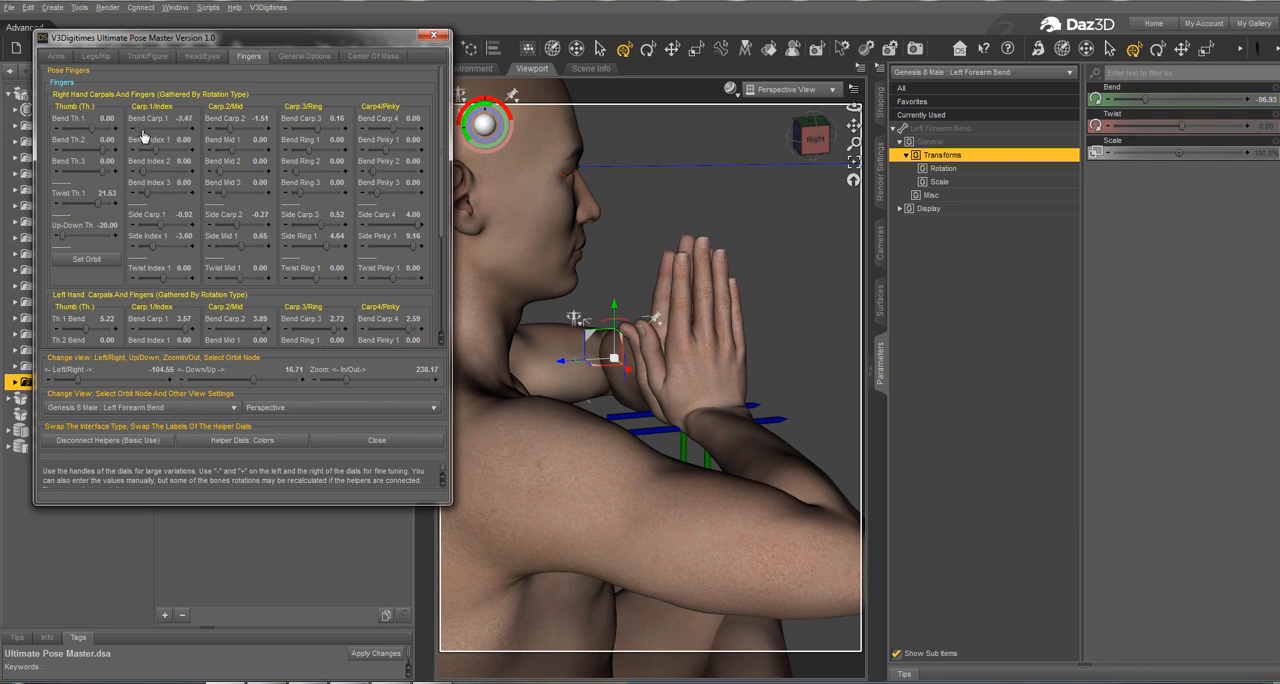
drag(143, 128, 238, 130)
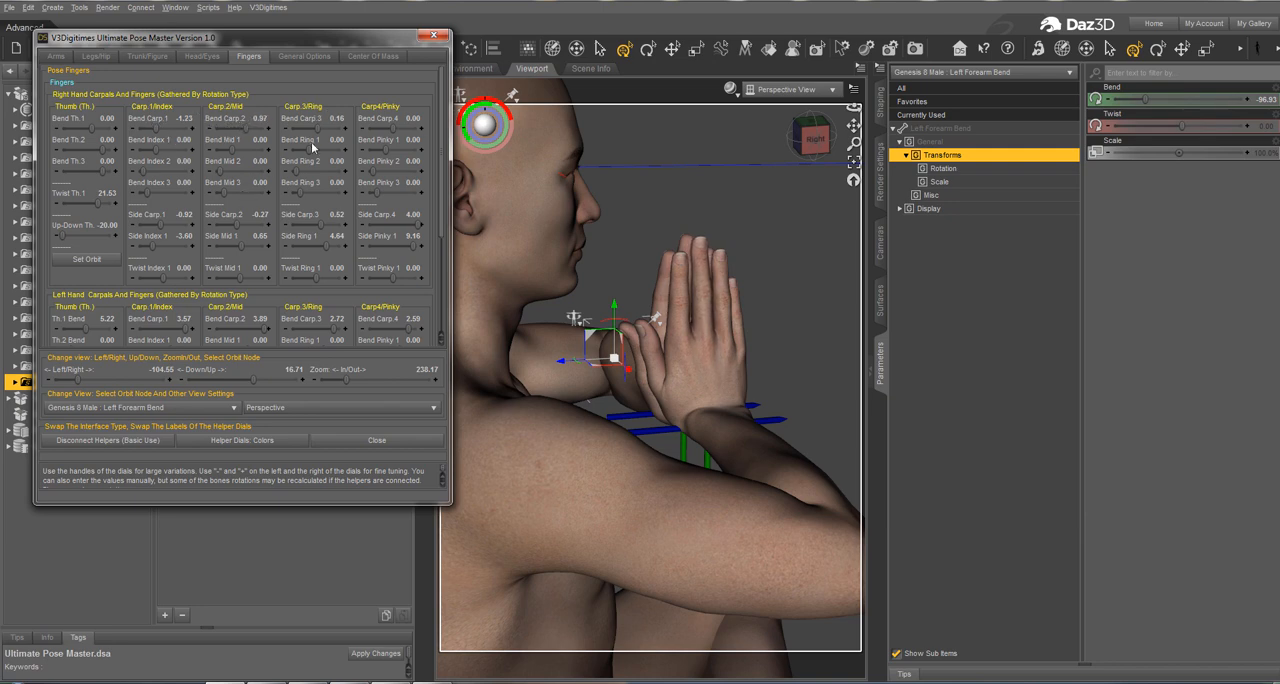
drag(321, 118, 322, 118)
Step: Make Genesis 8 Male the orbit node and view the whole figure from the front
drag(76, 380, 105, 369)
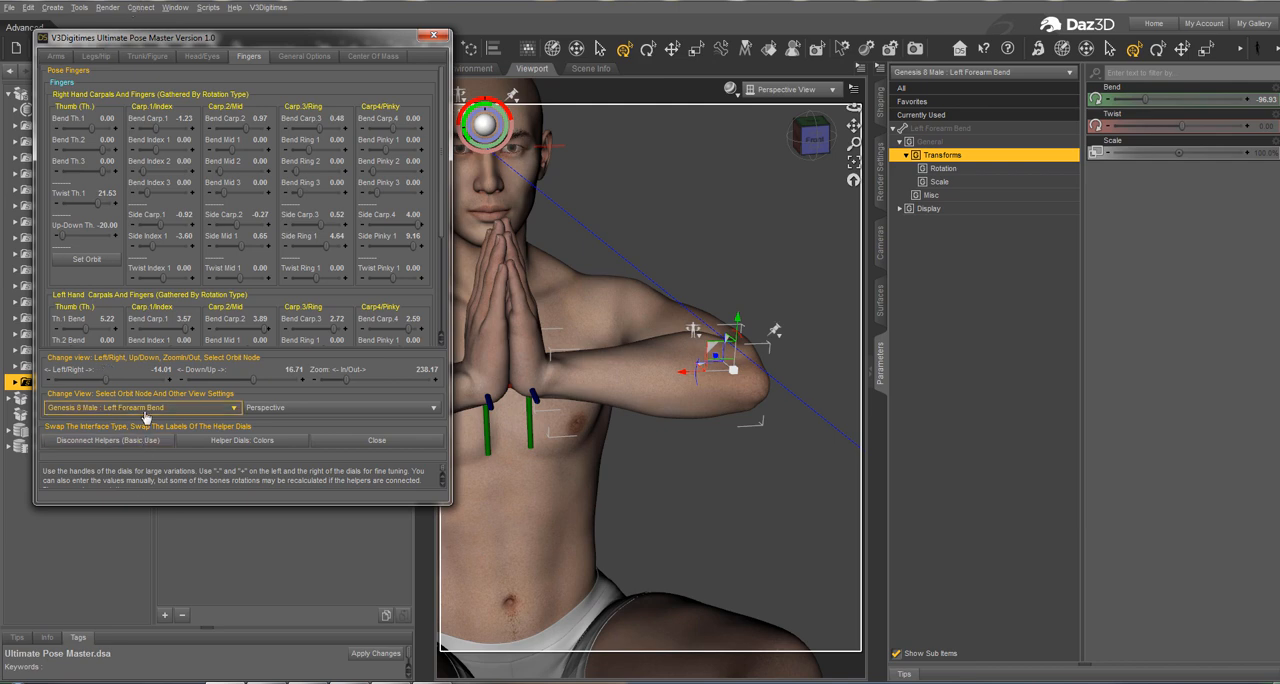
click(118, 410)
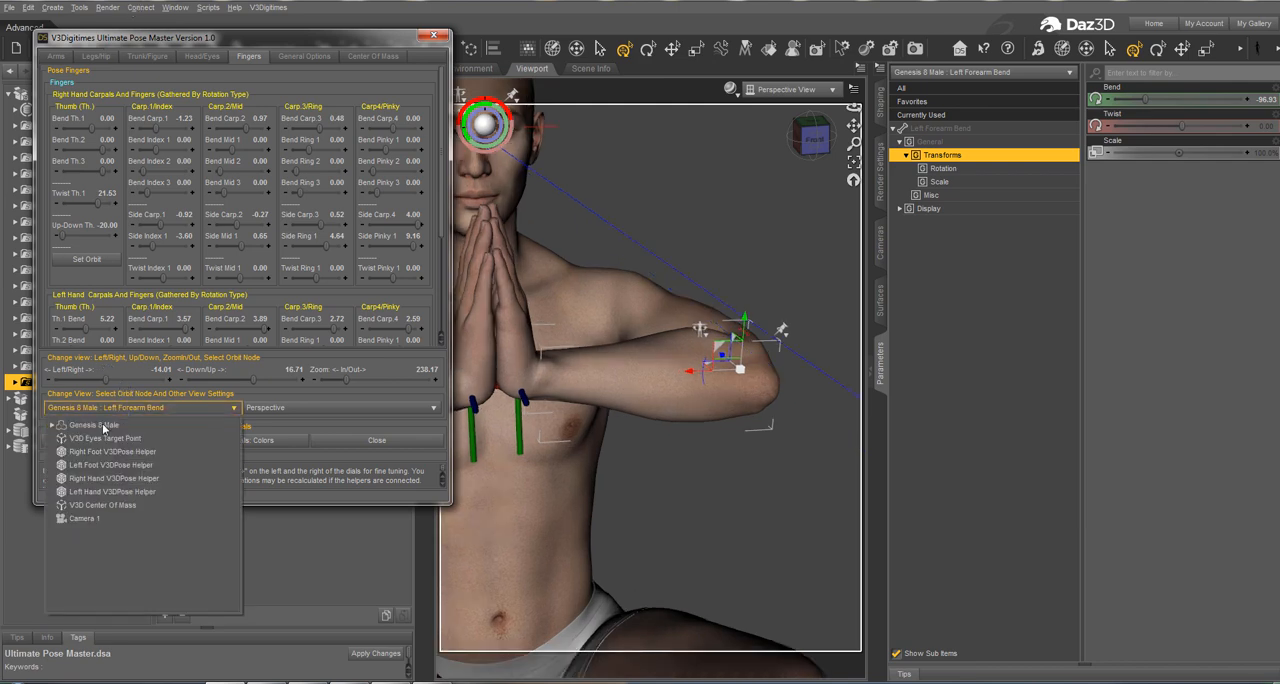
click(102, 423)
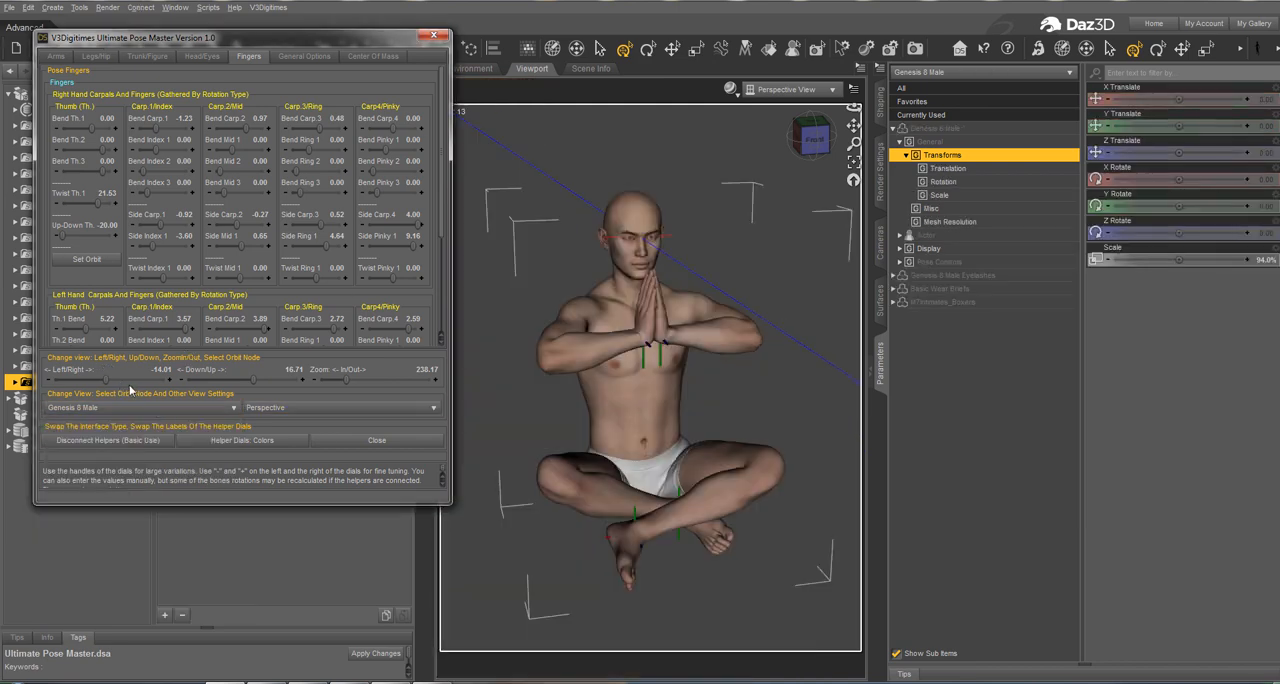
drag(106, 381, 107, 350)
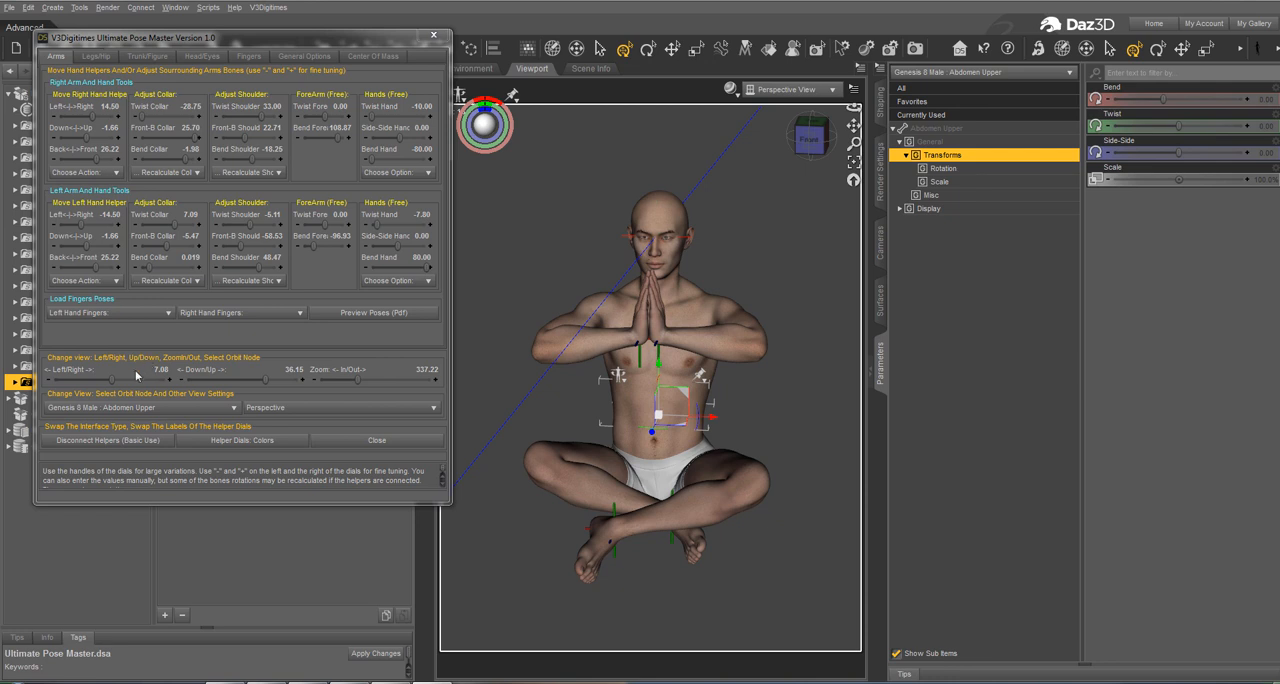
Step: Switch the helper dial labels to axis colors, back to directions, and again to axis colors
click(224, 440)
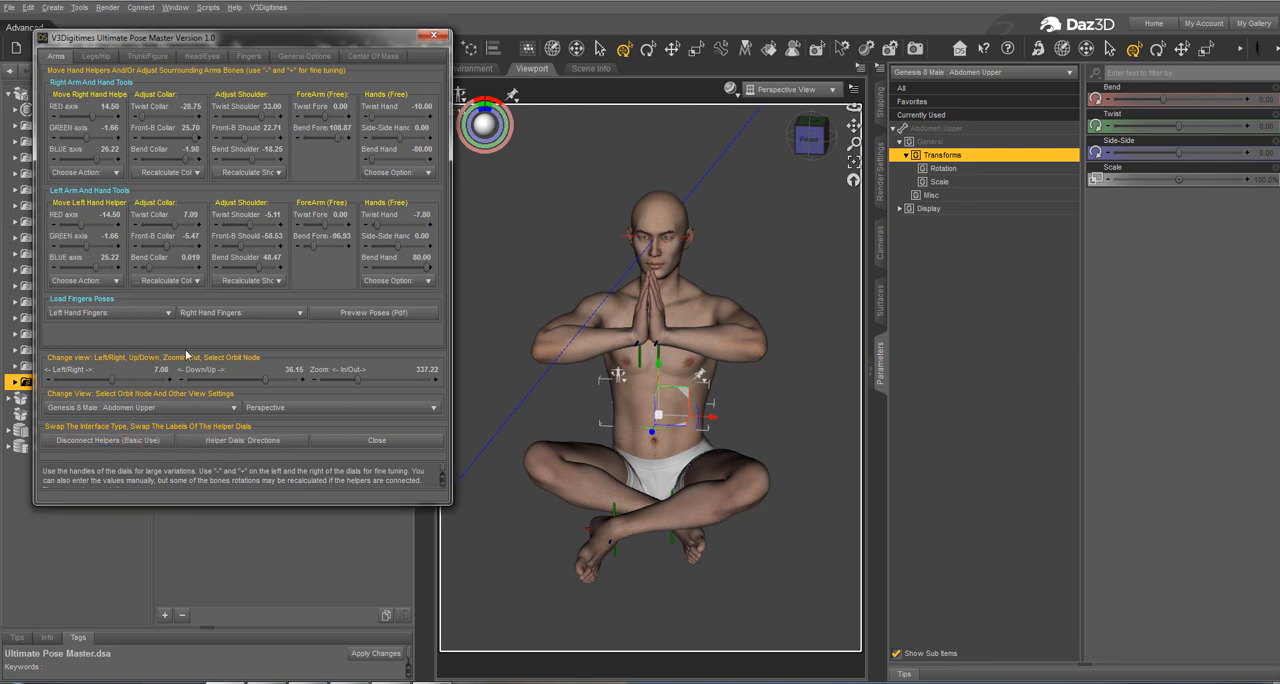
click(246, 440)
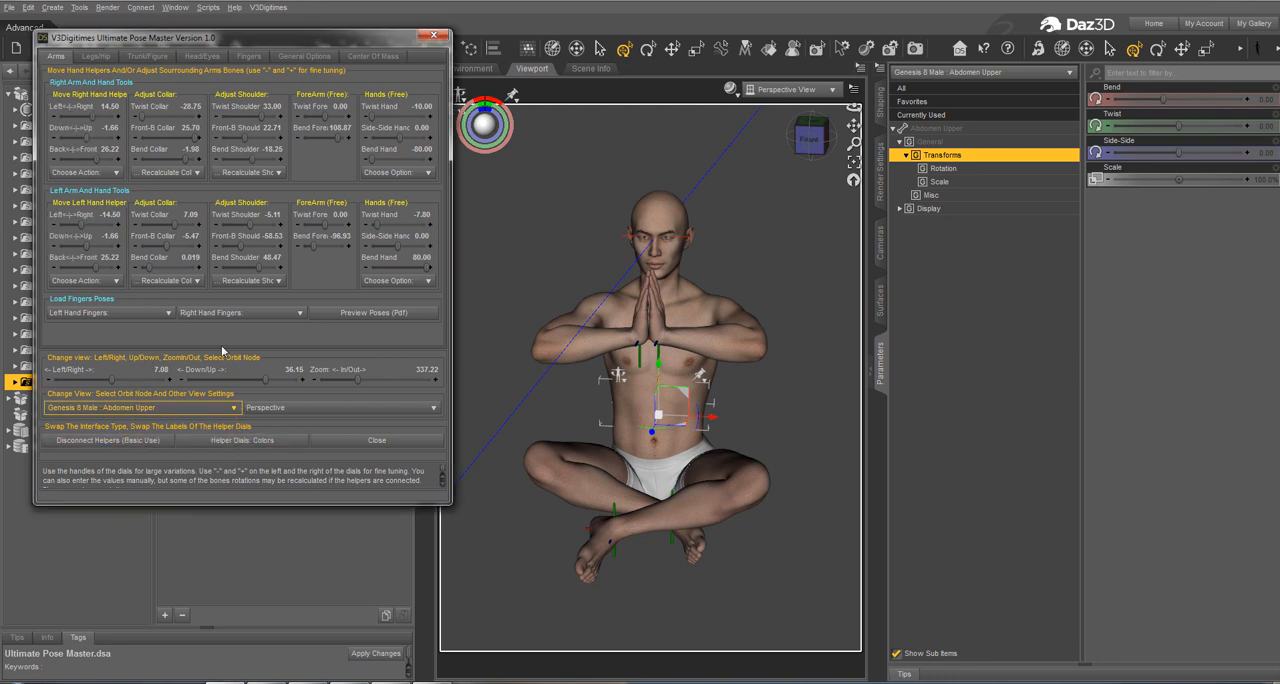
click(246, 440)
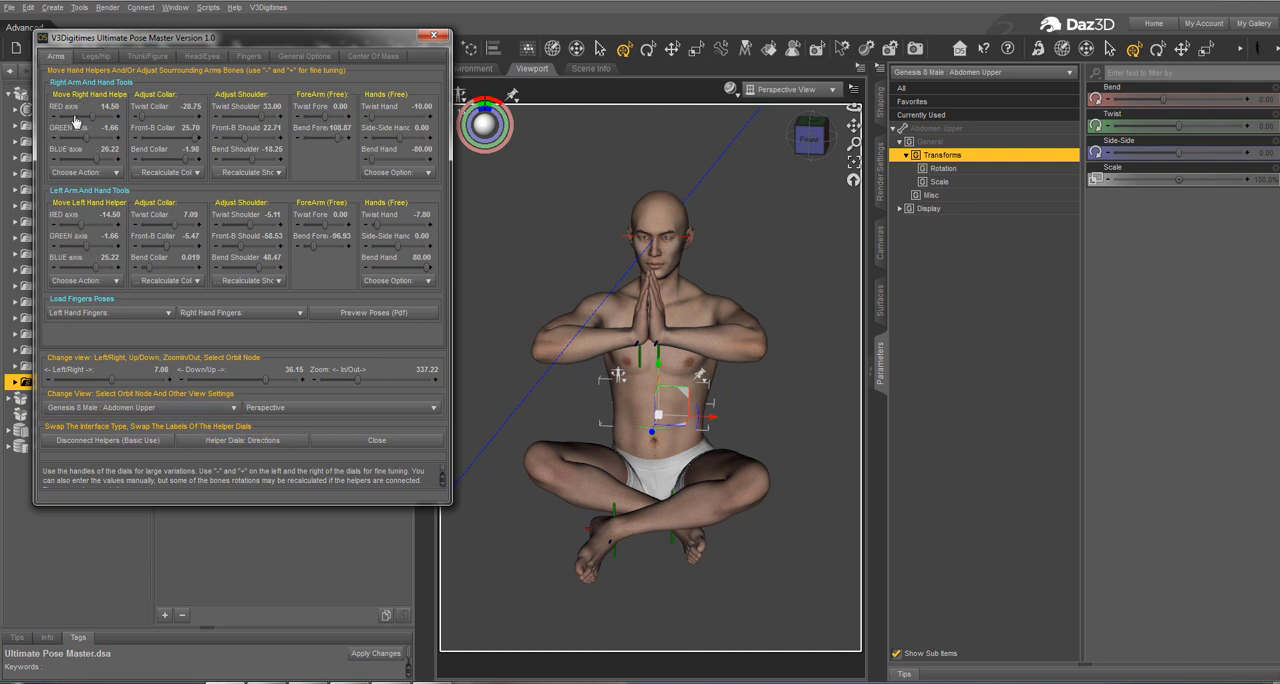